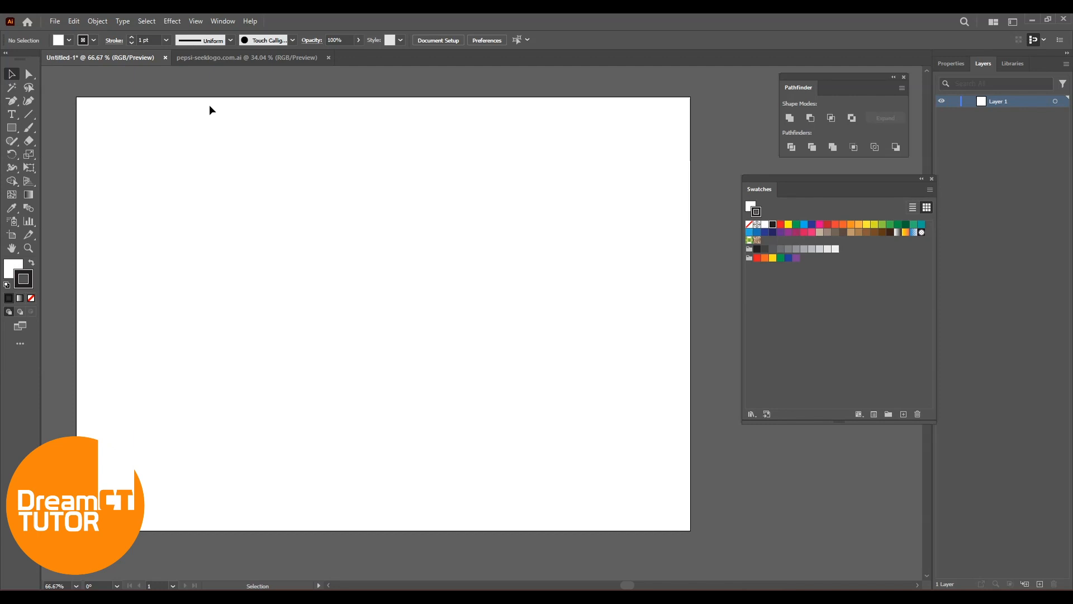
left_click(175, 22)
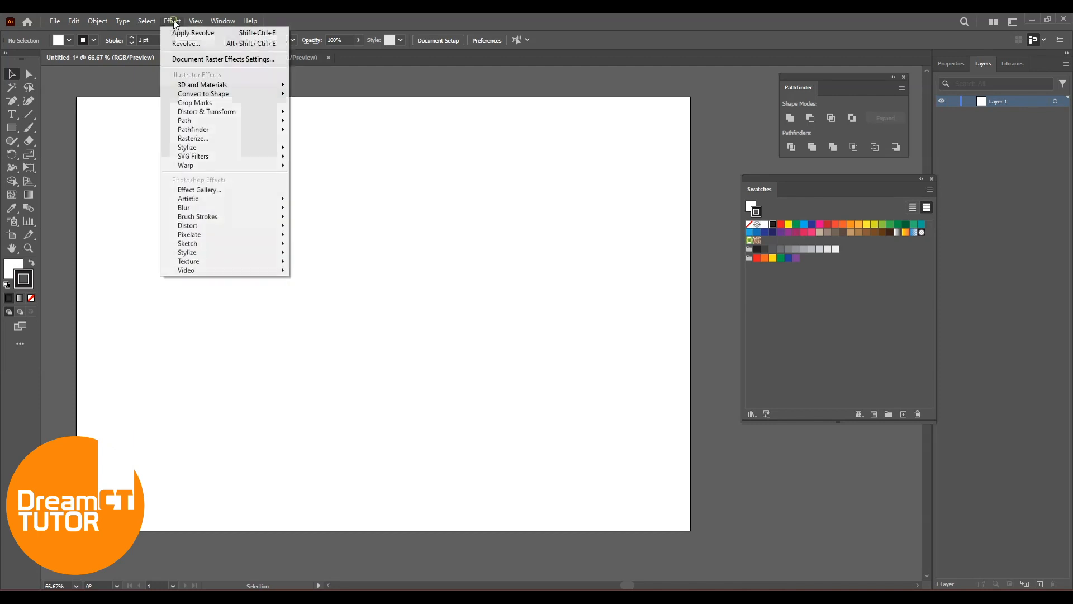
mouse_move(199, 88)
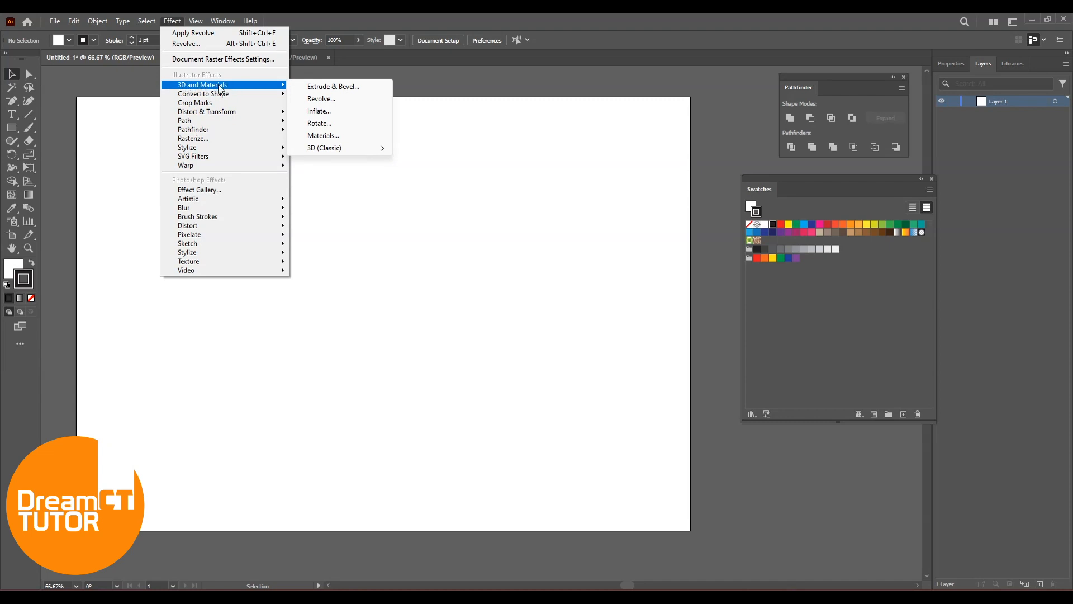
left_click(334, 86)
key("Return")
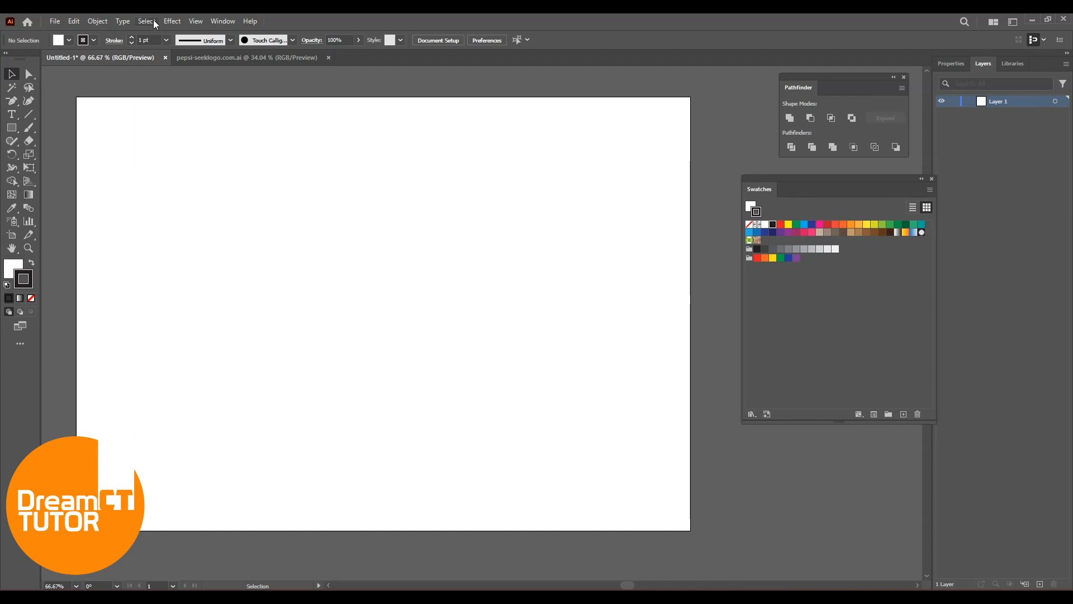
left_click(173, 21)
Add the text "3D Model" near the middle of the artboard and enlarge it to about 128 pt
key("t")
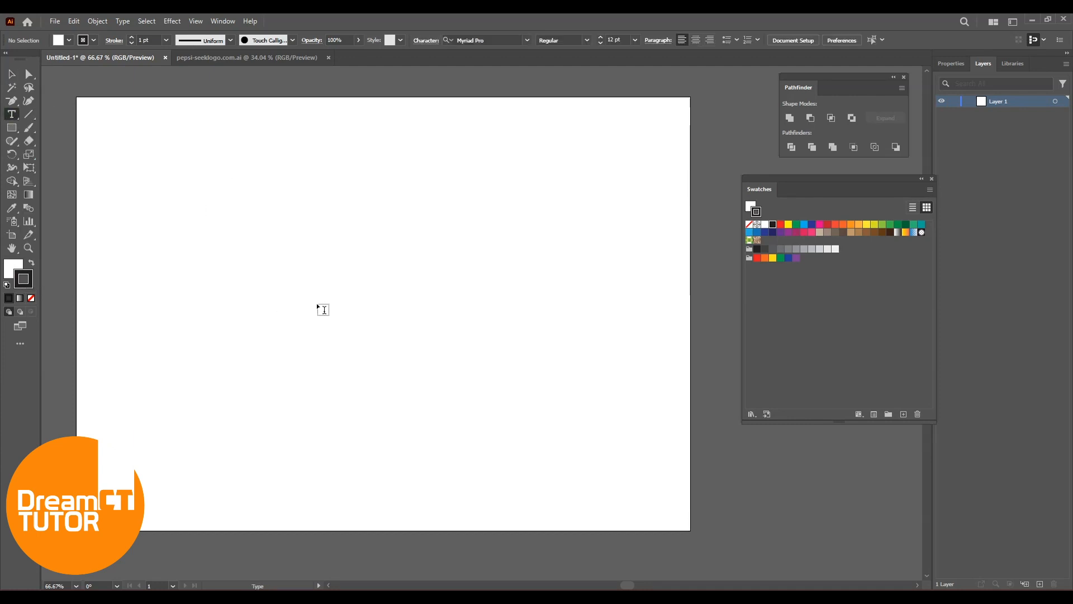
left_click(307, 302)
type("3D Moel")
key("Escape")
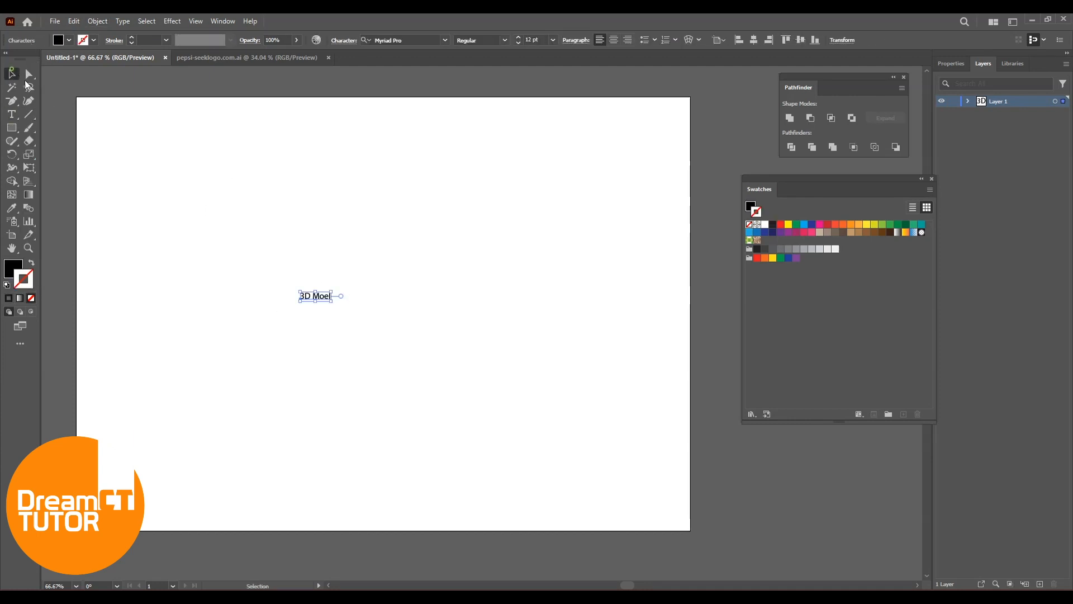
left_click_drag(488, 296, 493, 297)
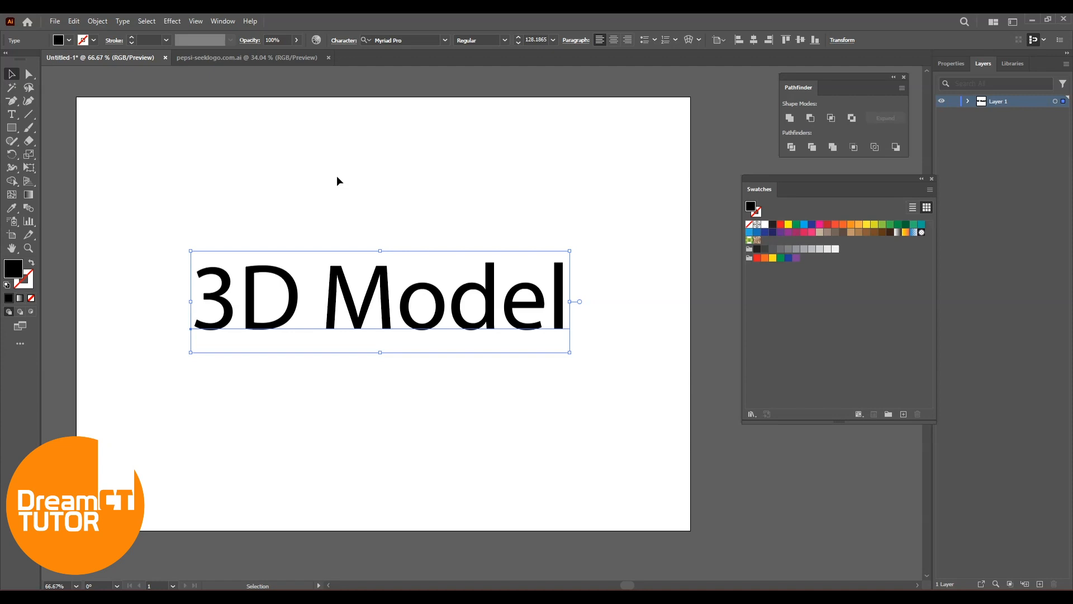
Restyle the text in Gill Sans Ultra Bold with a red fill, and recentre it on the artboard
left_click(446, 40)
left_click(492, 182)
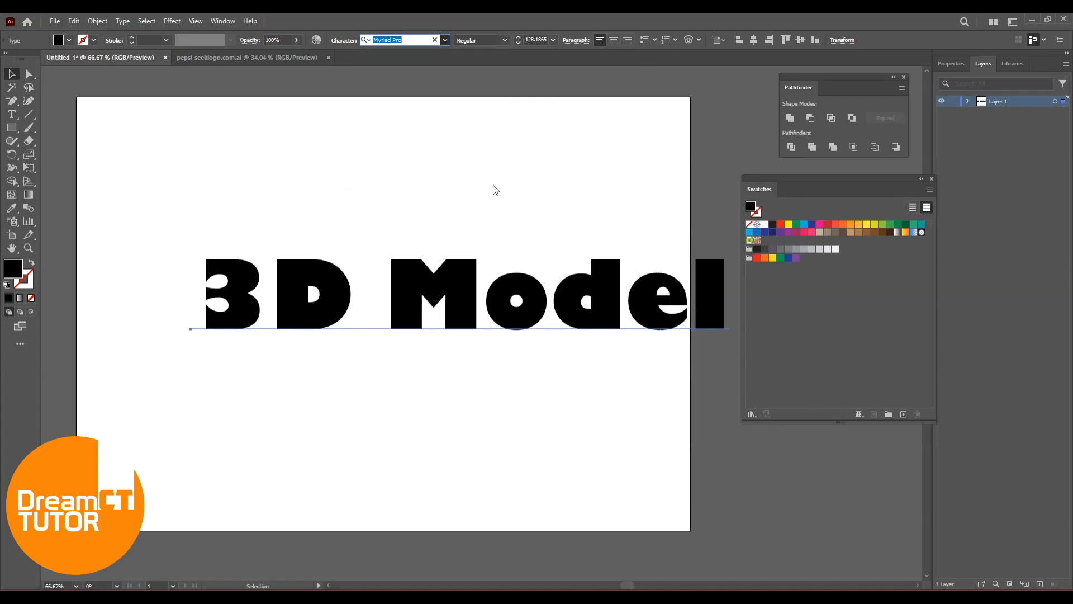
left_click_drag(587, 309, 513, 304)
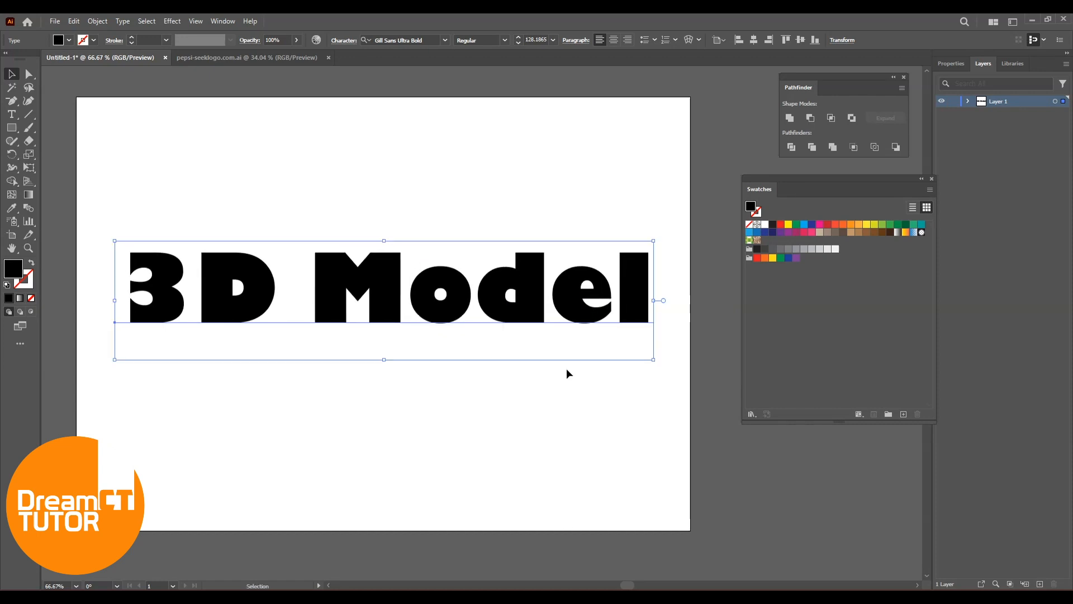
left_click(781, 224)
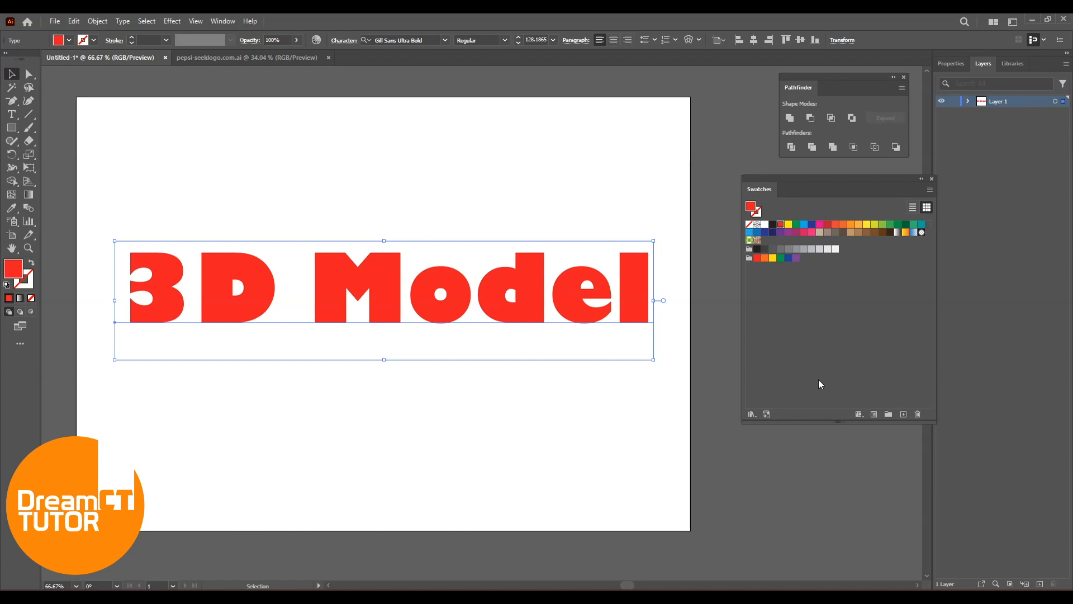
Apply the 3D Extrude & Bevel effect to the red text and move its settings clear of the artwork
left_click(174, 27)
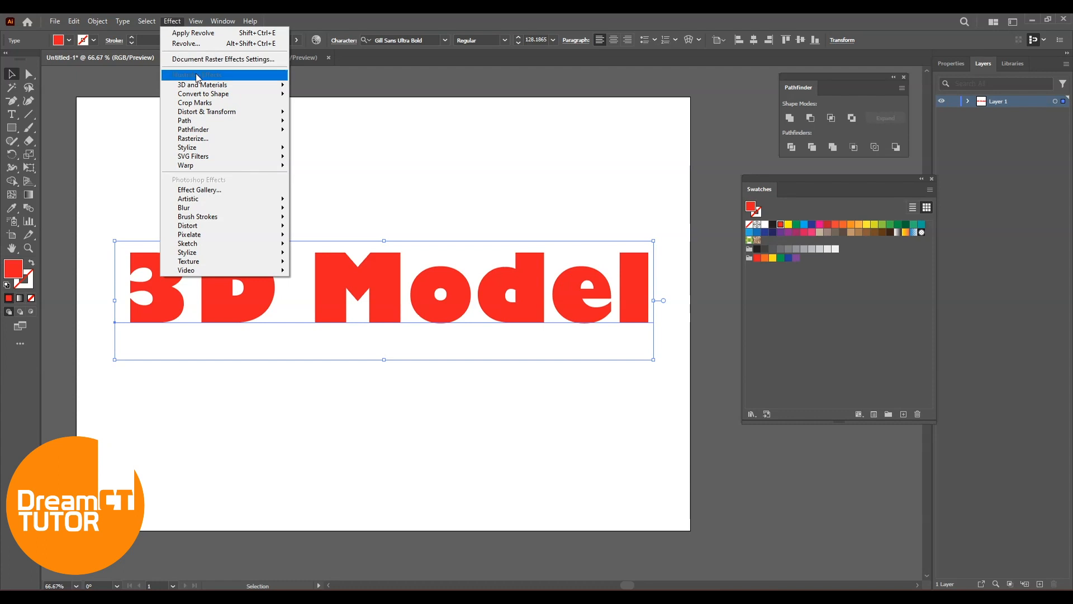
mouse_move(199, 86)
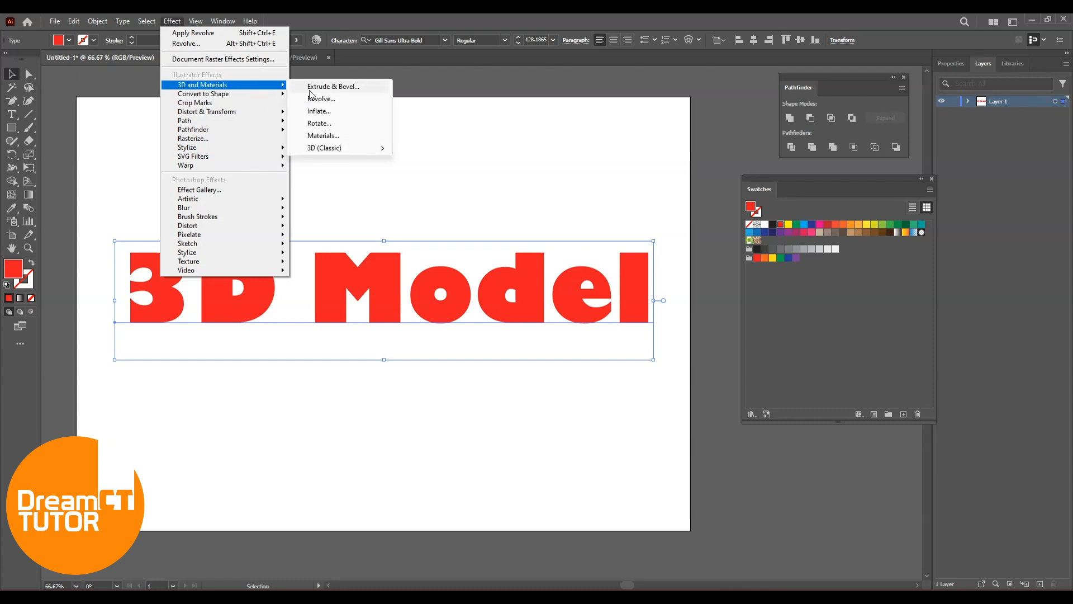
left_click(353, 89)
left_click_drag(574, 85, 744, 118)
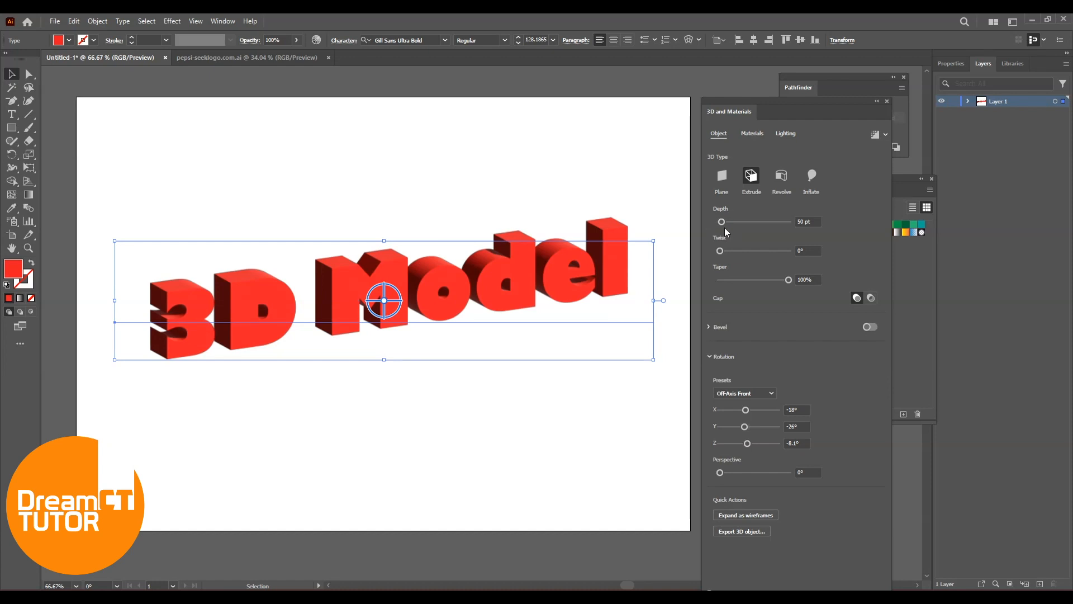
Set the extrusion depth to 440 pt and the taper to 51%, trying a 217° twist and returning it to 0°
left_click_drag(721, 222, 763, 263)
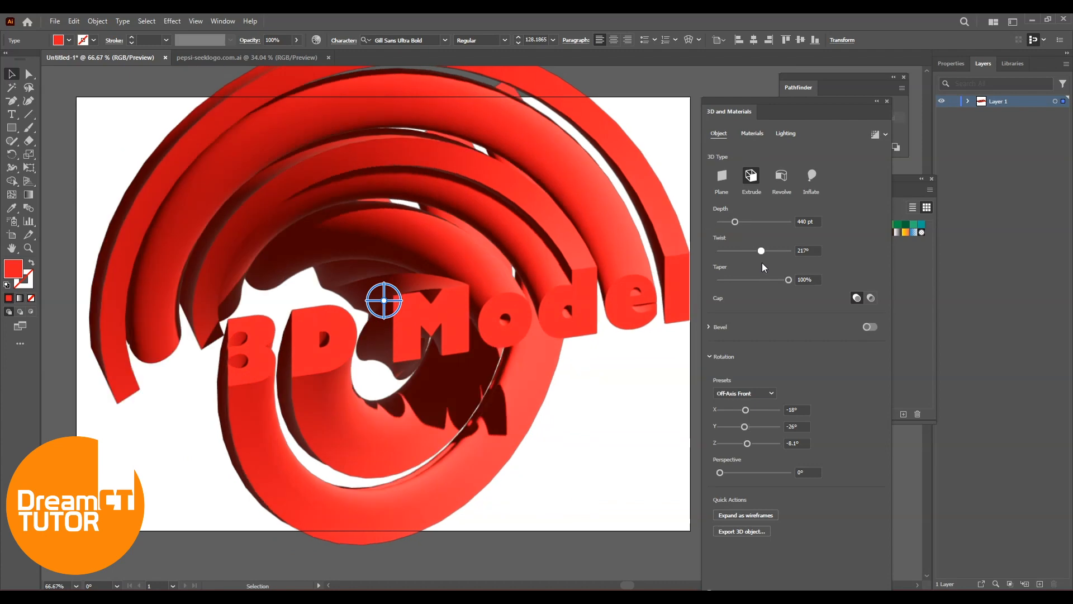
left_click_drag(762, 263, 719, 259)
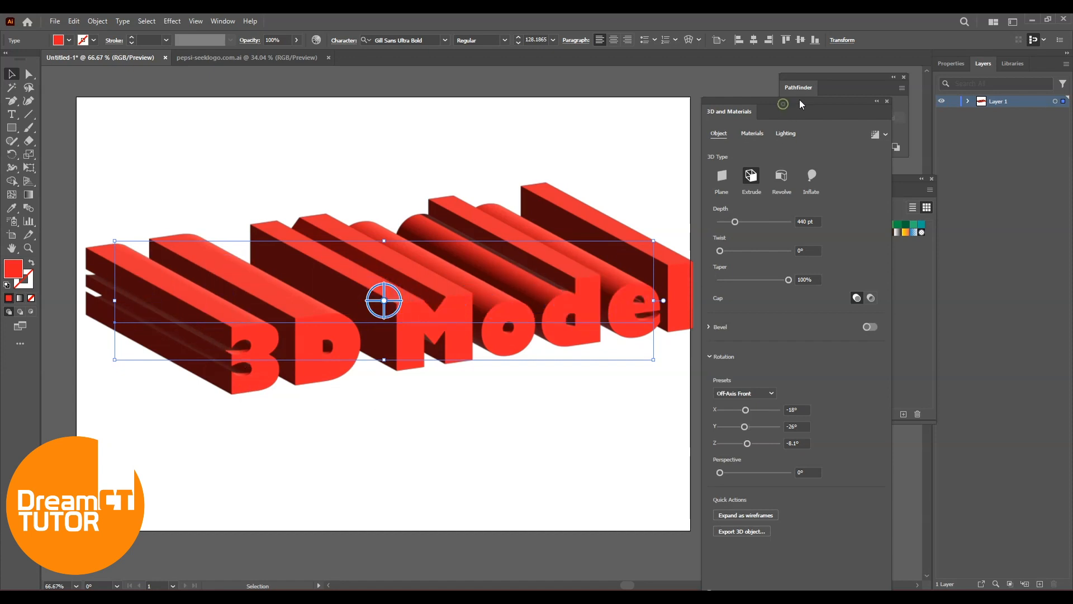
left_click_drag(789, 279, 755, 289)
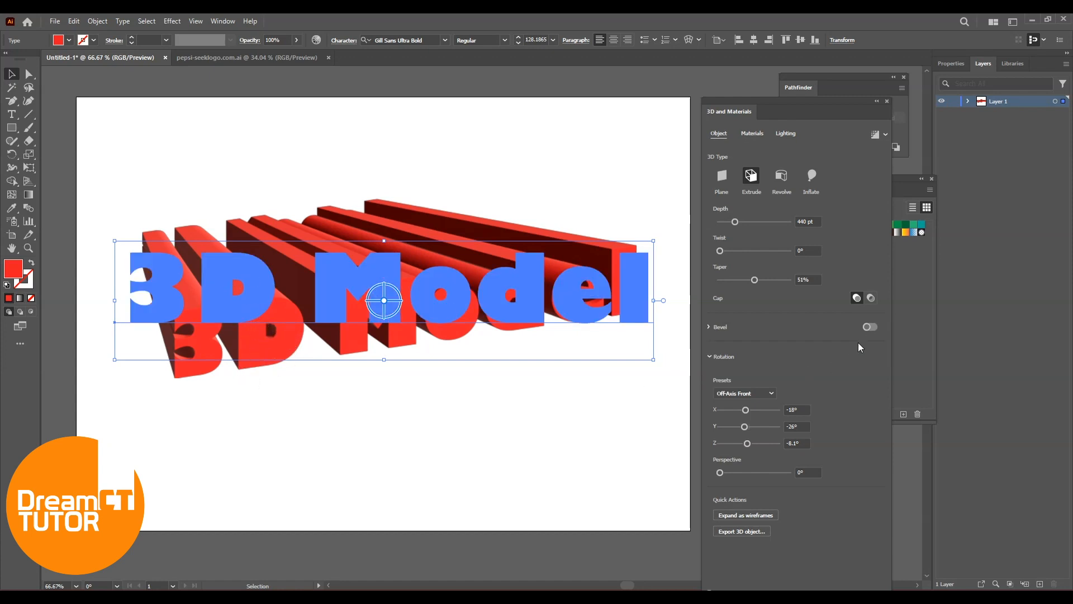
Try the hollow cap and return to the solid cap while rotating the text to about X 165.8°, Y -161.9°, Z 173.7°
left_click(871, 298)
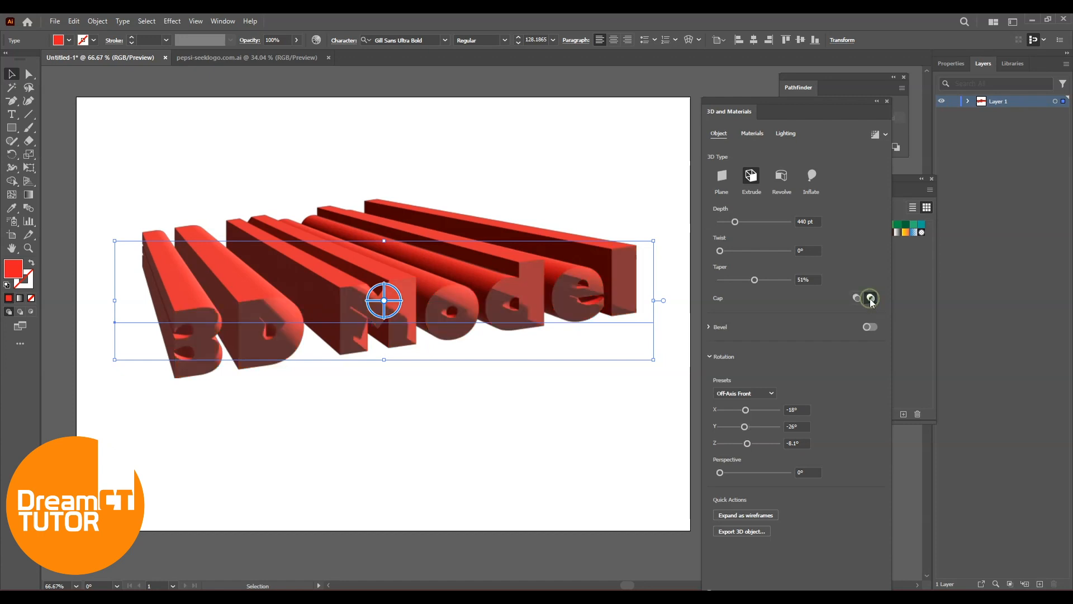
left_click_drag(385, 302, 257, 356)
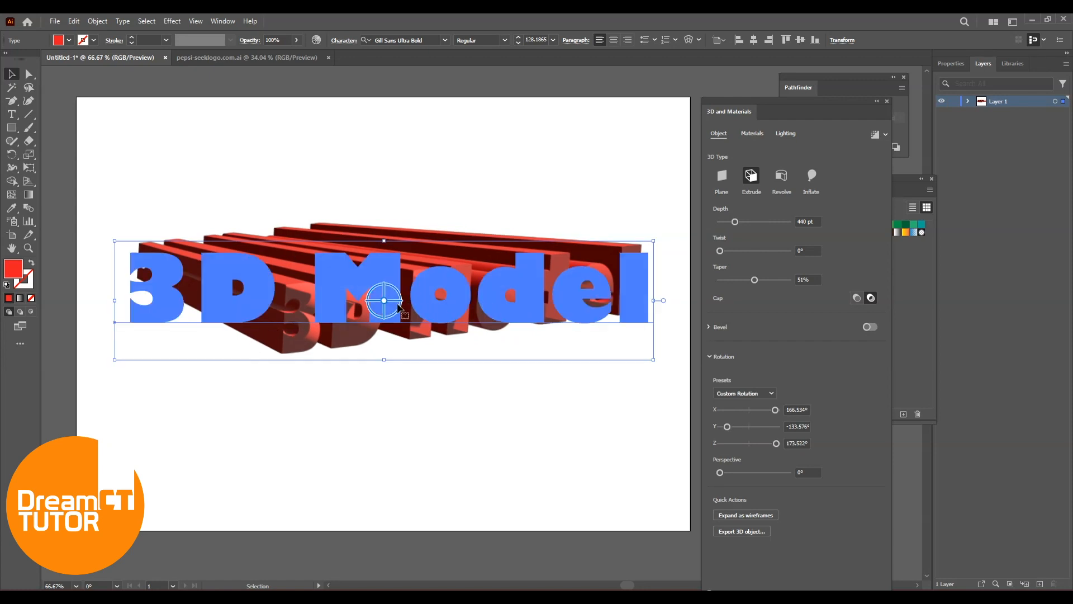
left_click(399, 302)
left_click_drag(378, 302, 371, 328)
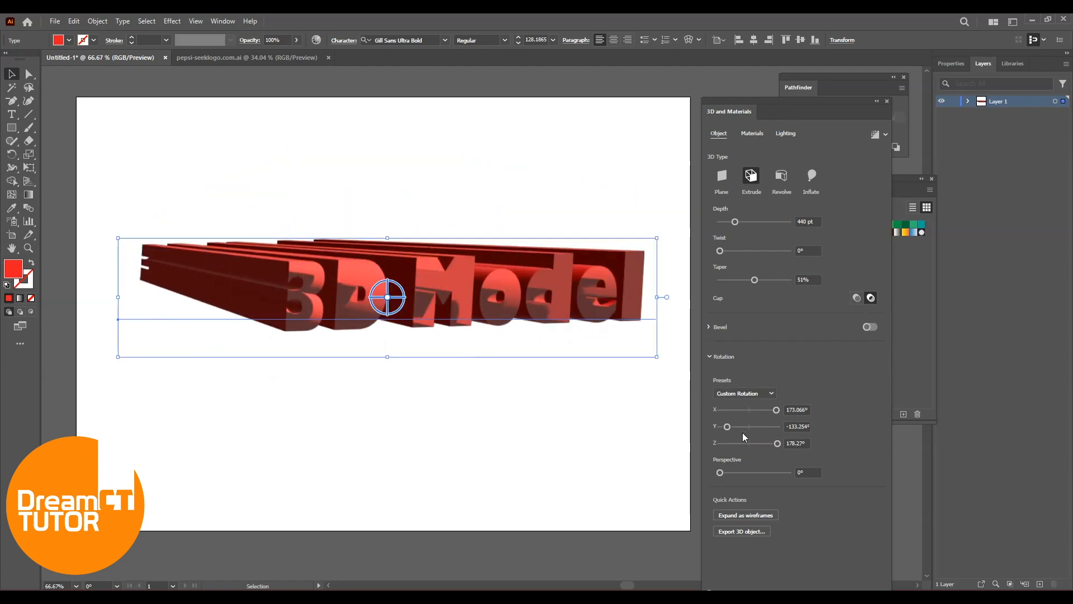
left_click_drag(727, 427, 779, 414)
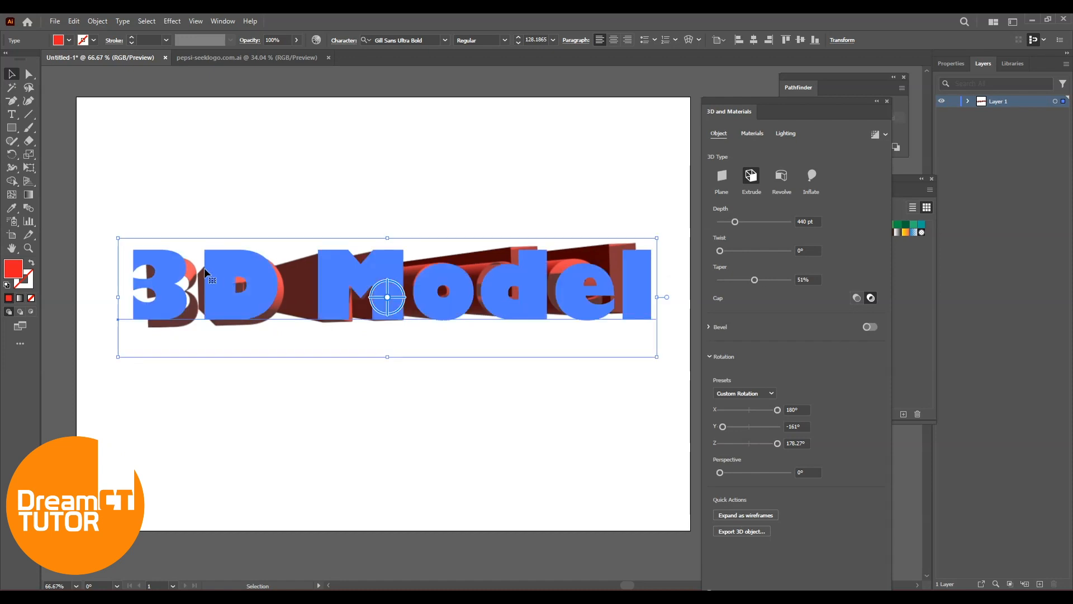
left_click(860, 300)
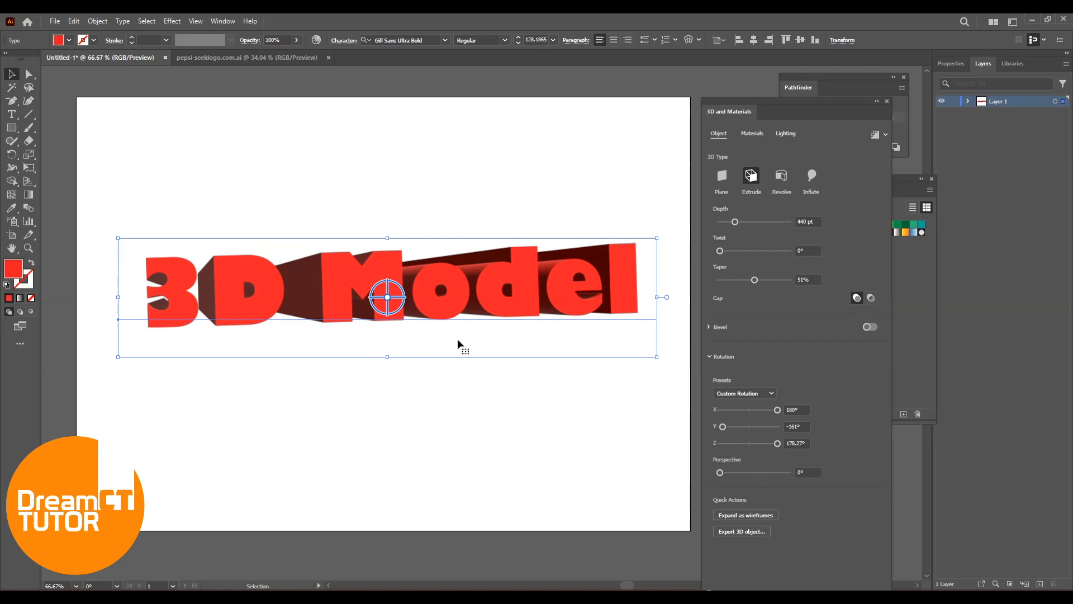
left_click_drag(437, 320, 414, 309)
Set the extrusion taper to 87% and turn on the bevel for the text
left_click_drag(755, 280, 779, 280)
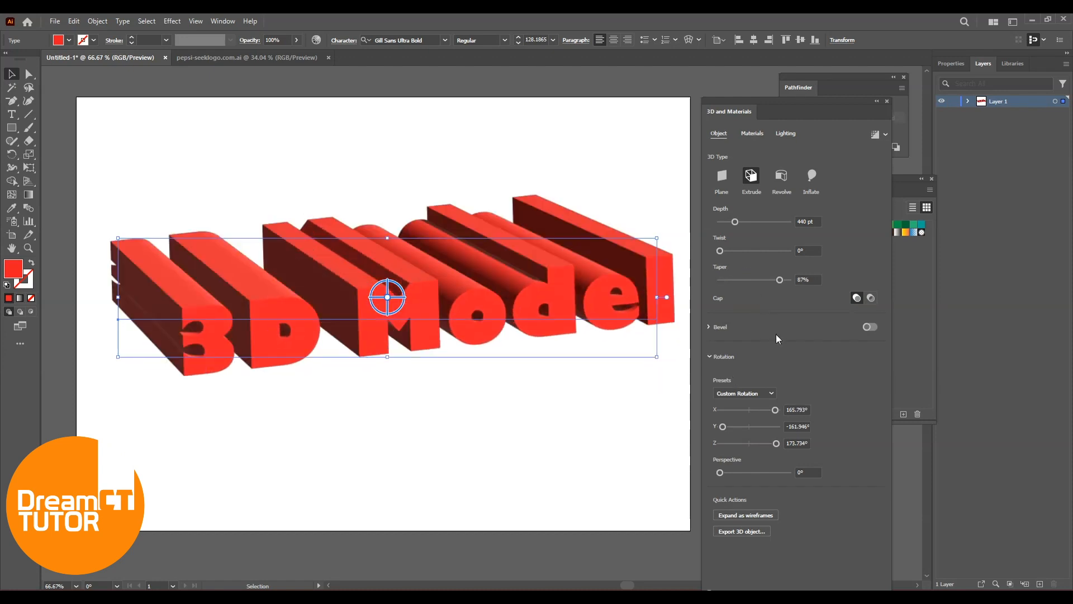
left_click(871, 327)
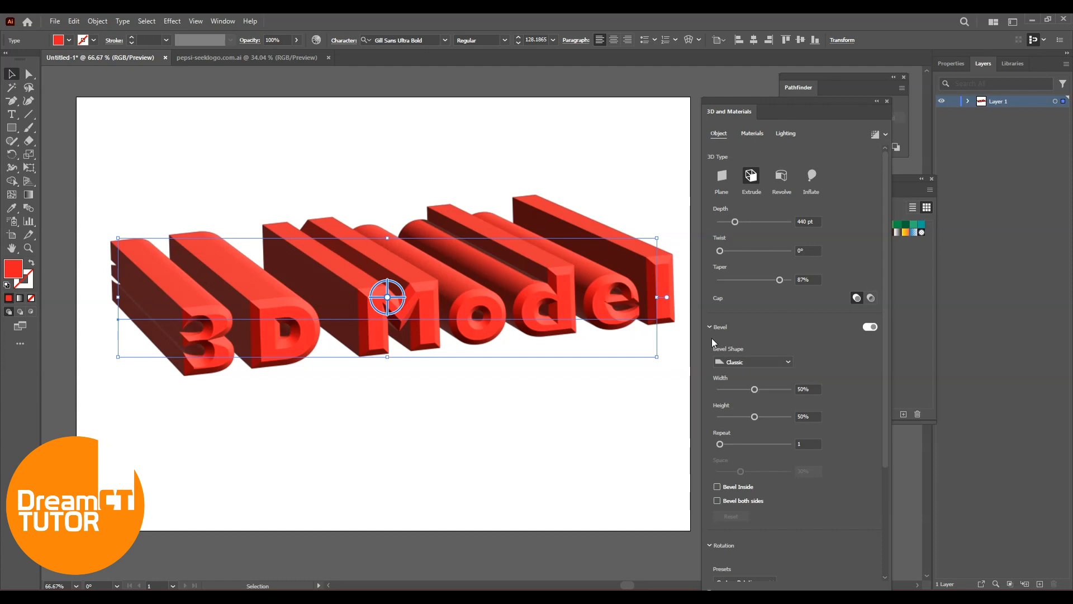
Try the Round, Convex, Step, Round Outline and Square Outline bevel shapes, and return to Classic
left_click(767, 361)
left_click(757, 386)
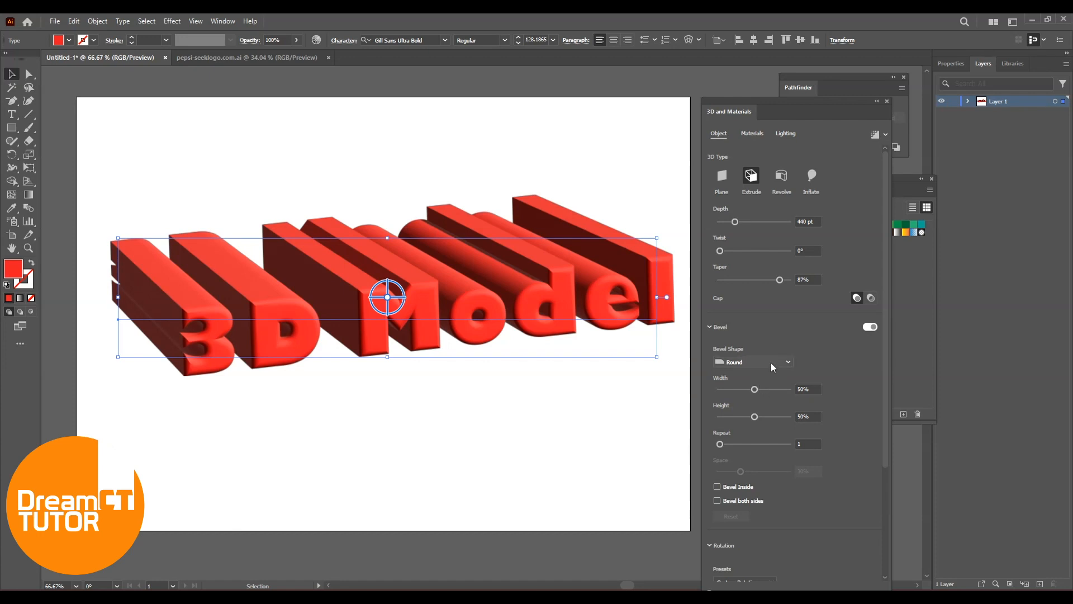
left_click(770, 362)
left_click(765, 399)
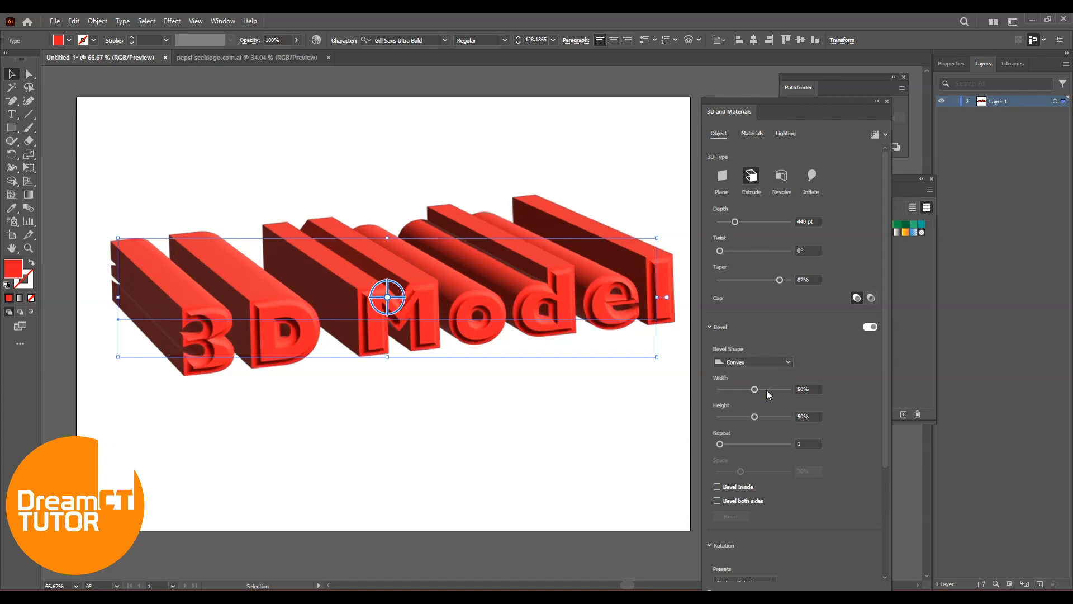
left_click(767, 364)
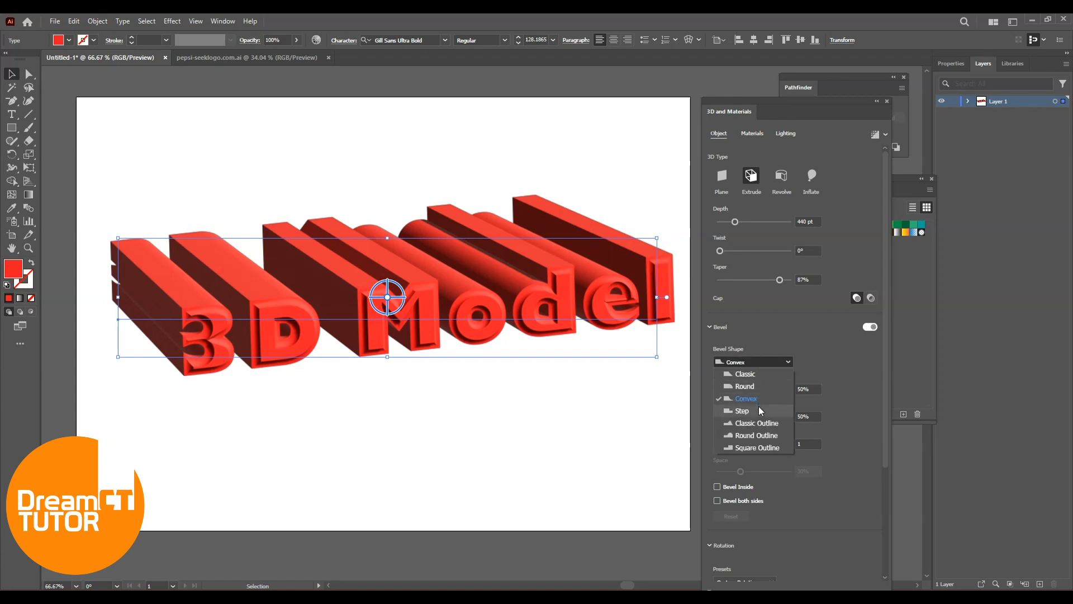
left_click(758, 410)
left_click(780, 363)
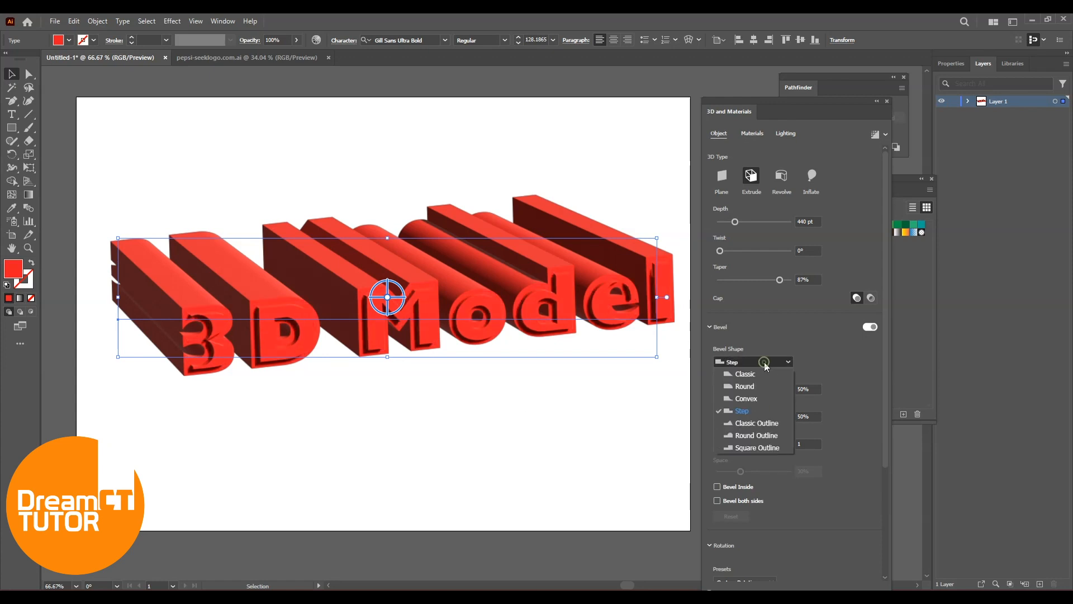
left_click(755, 429)
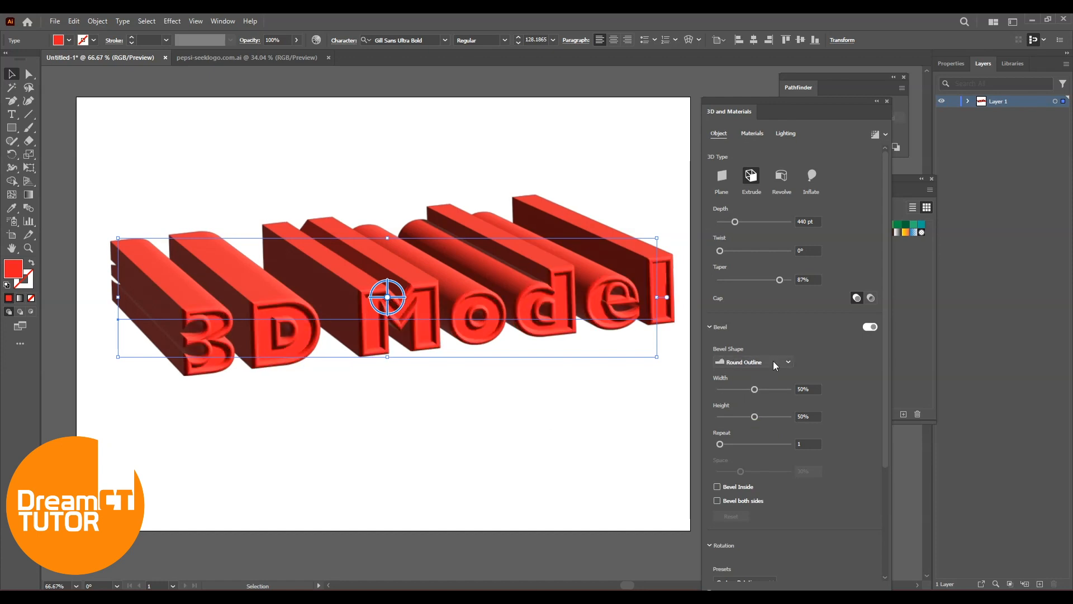
left_click(774, 362)
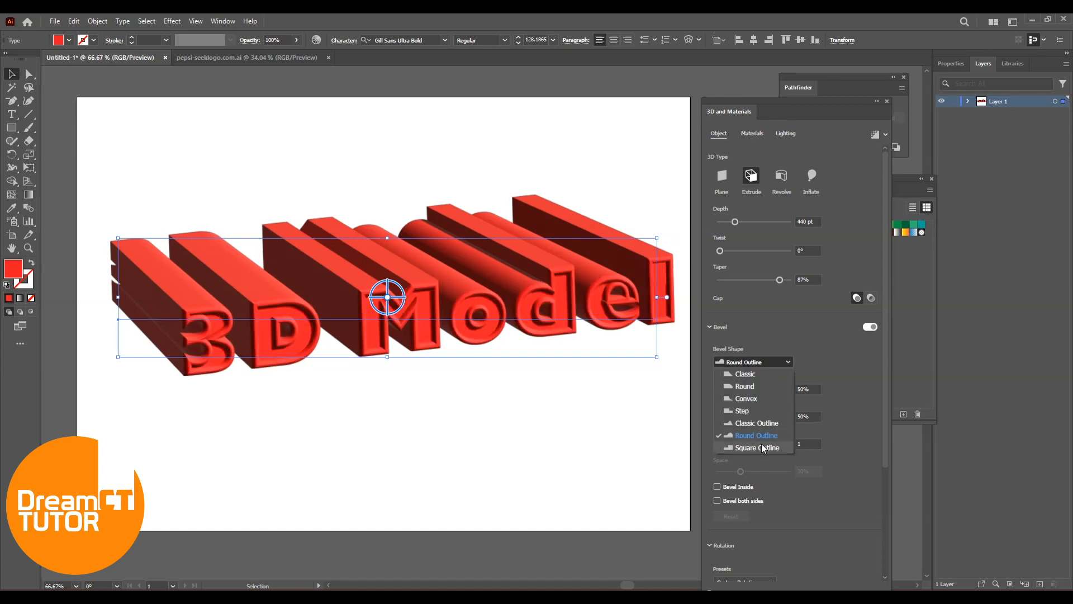
left_click(762, 445)
left_click(757, 361)
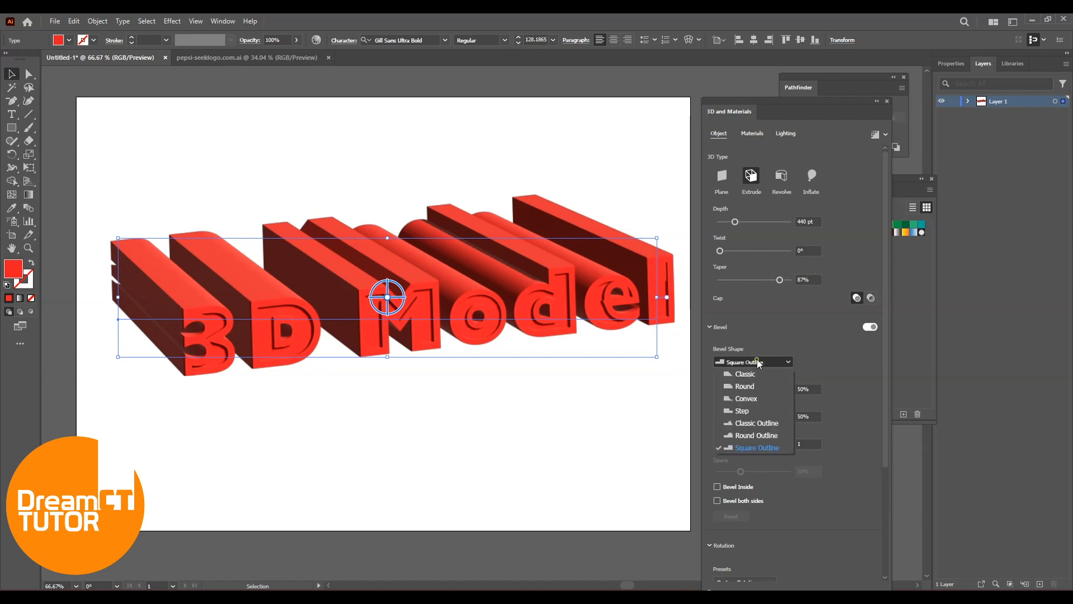
left_click(759, 376)
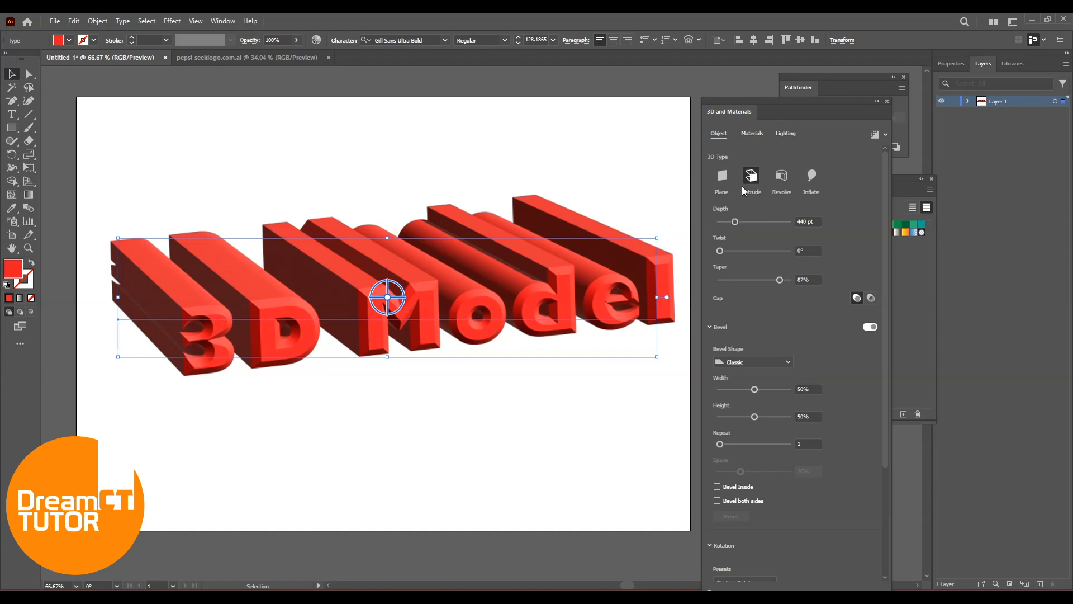
Try the Bevel Inside option on the text and switch it off again
scroll(800, 483, "down", 3)
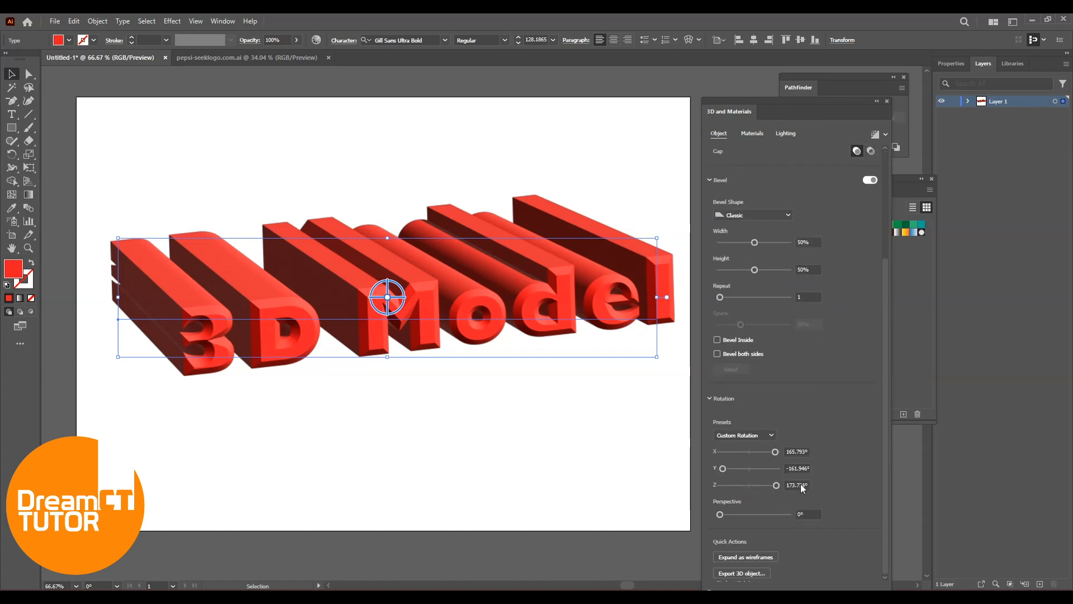
left_click(718, 340)
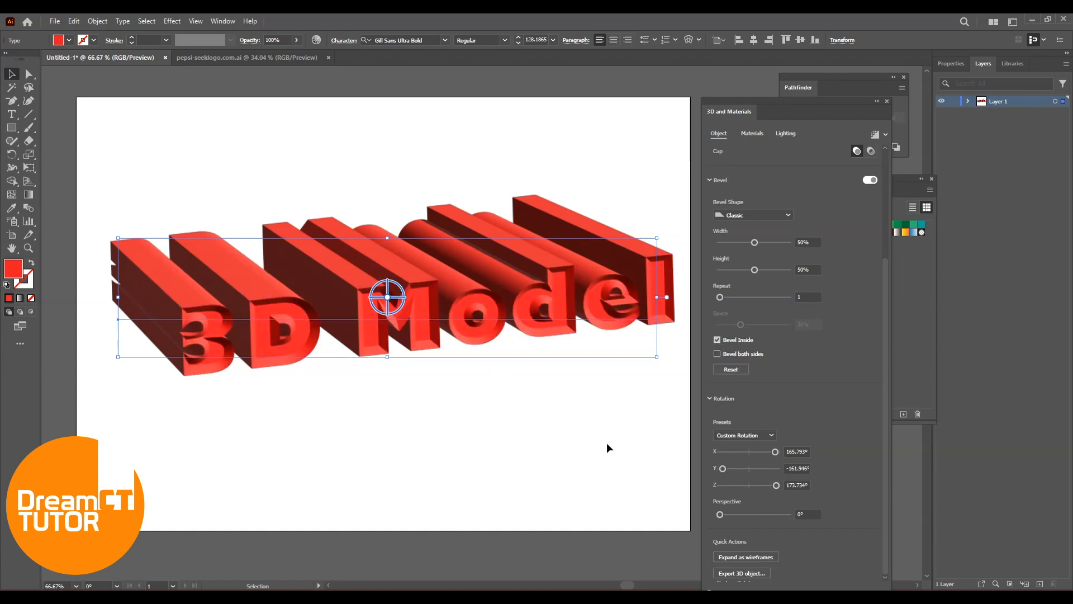
left_click(718, 340)
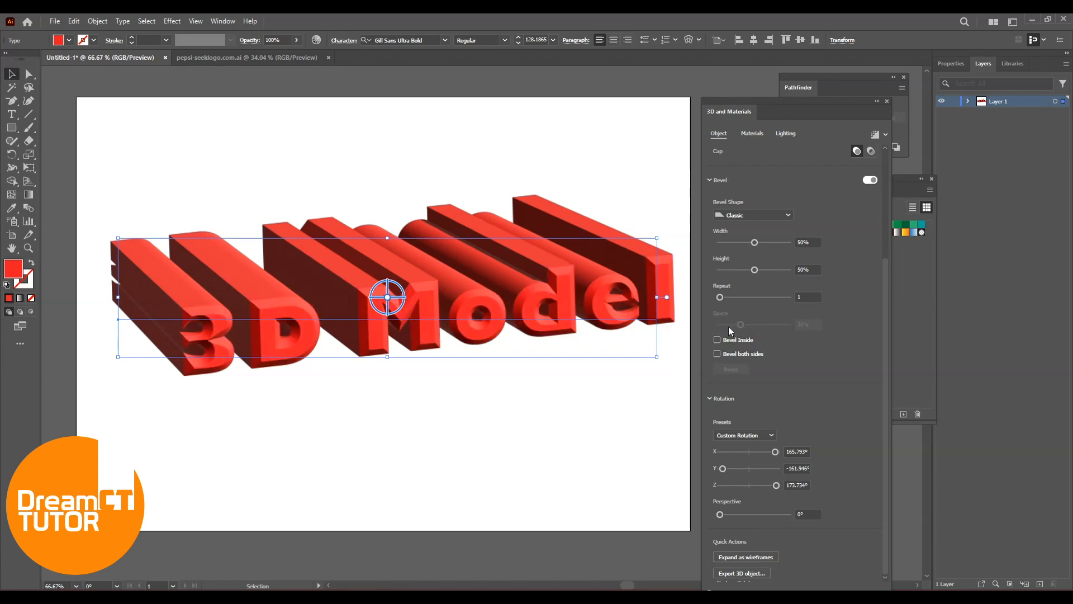
Set the bevel repeat to 3 and deselect the text to view its edges up close
left_click_drag(721, 297, 735, 297)
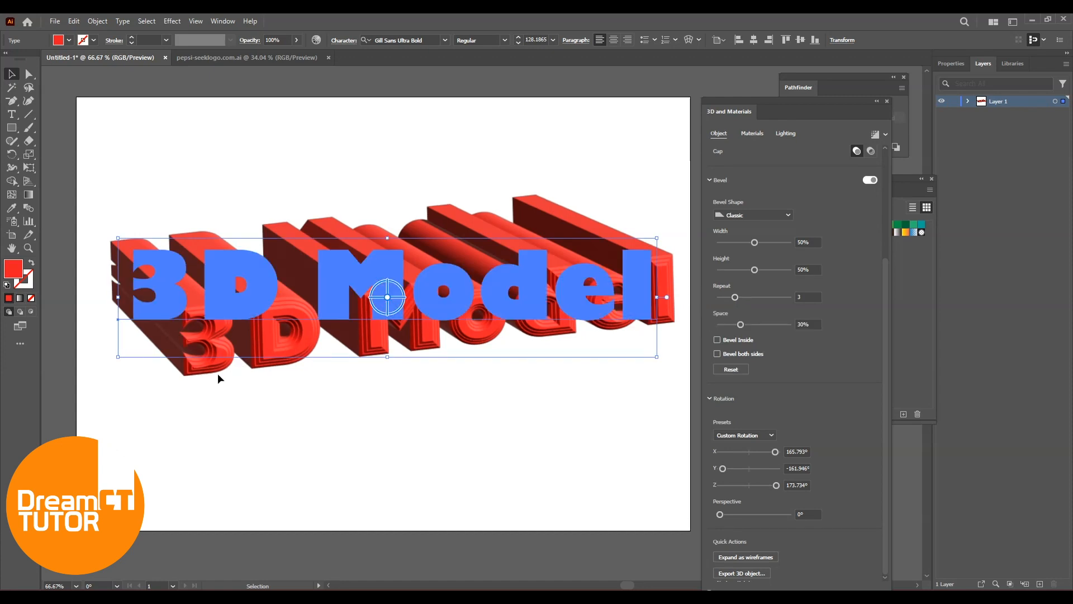
left_click(400, 443)
key("ctrl+plus")
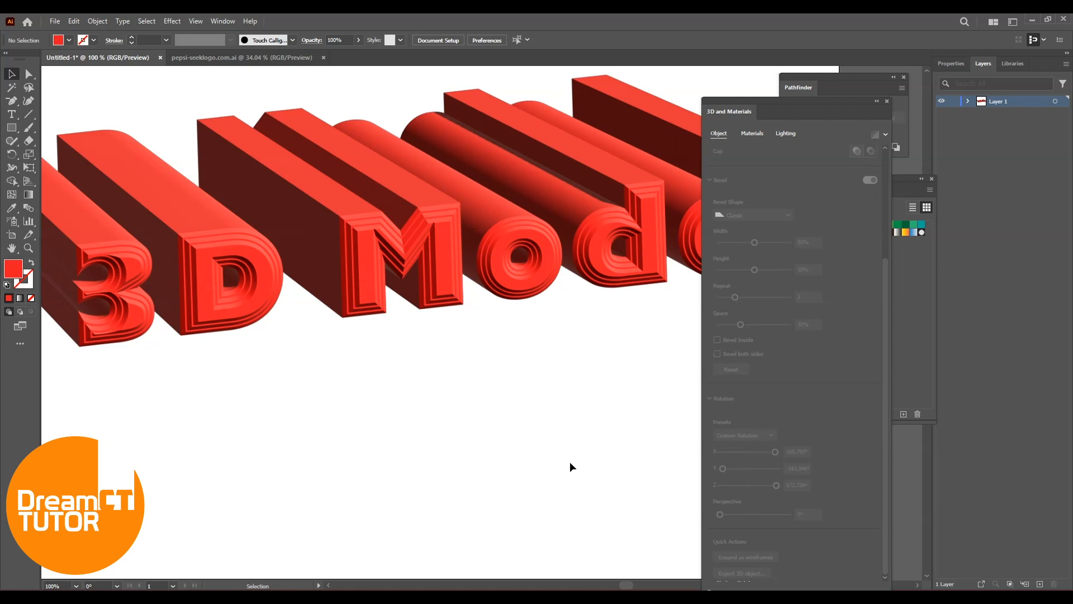
Select the 3D text and set its bevel space to 37%
key("ctrl+a")
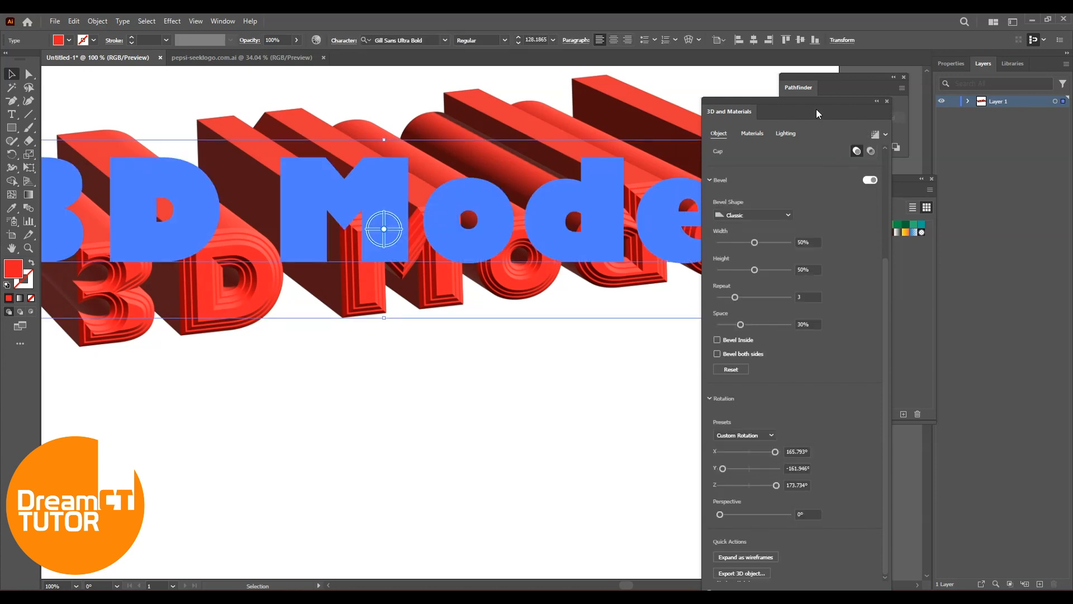
left_click_drag(816, 109, 819, 55)
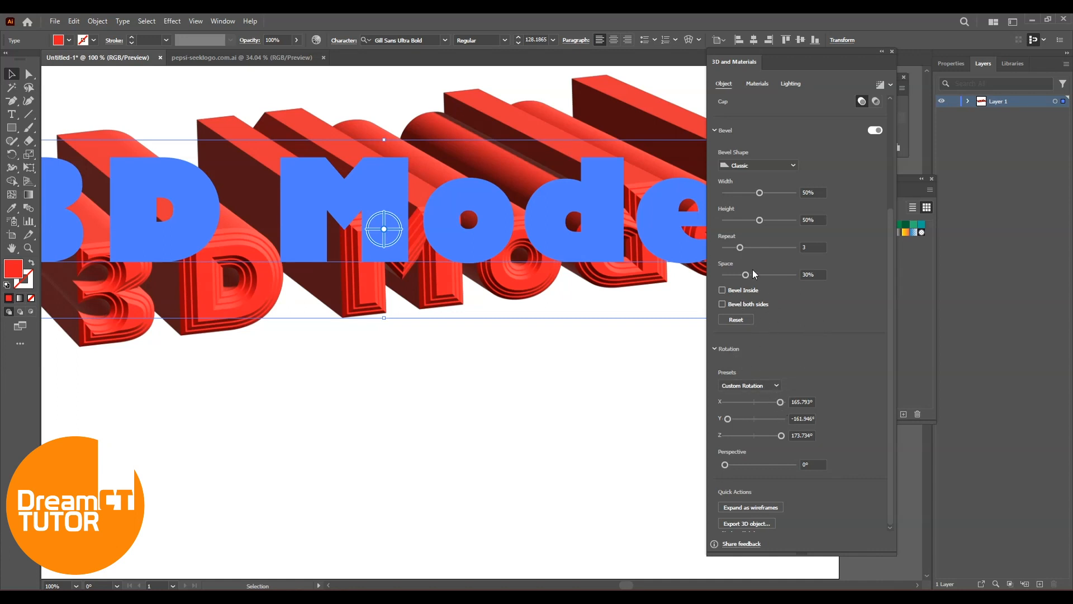
left_click(740, 247)
left_click_drag(747, 276, 743, 273)
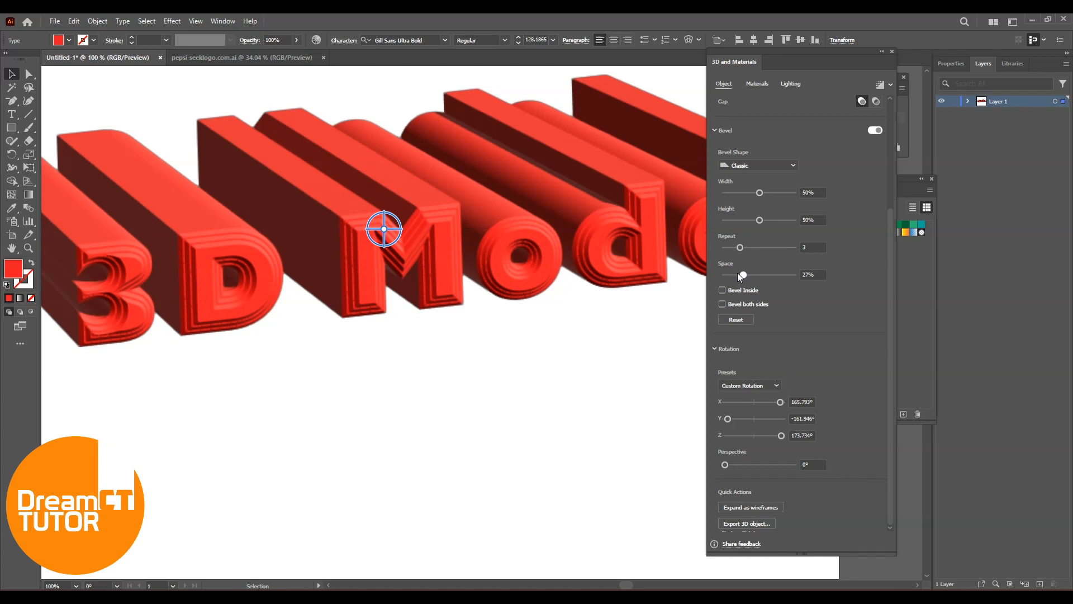
left_click_drag(743, 274, 750, 276)
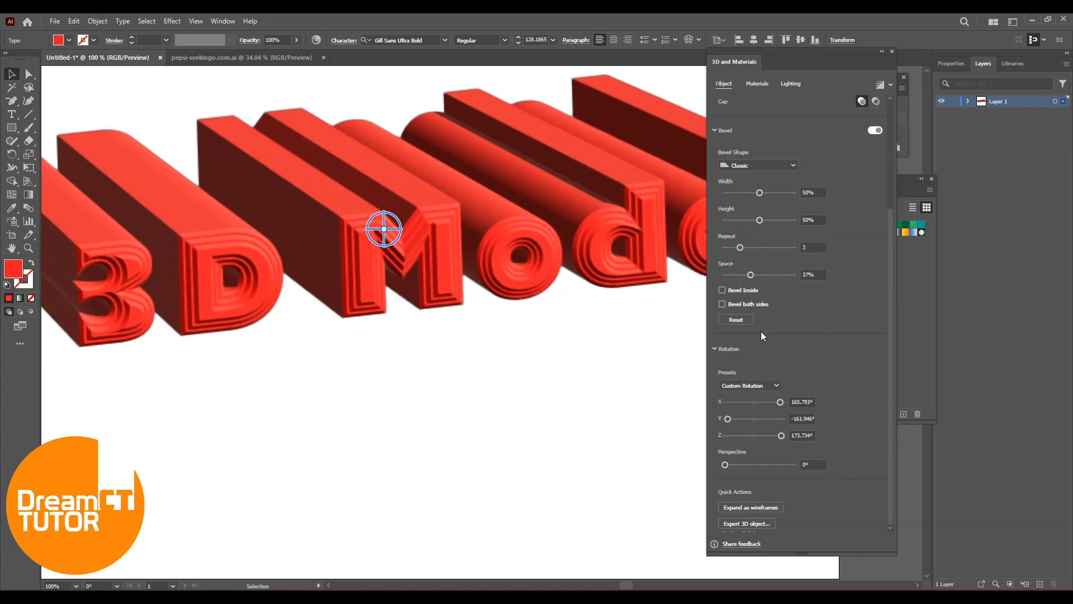
Try the Bevel both sides and Bevel Inside options on the text, and reset the bevel settings
left_click(724, 290)
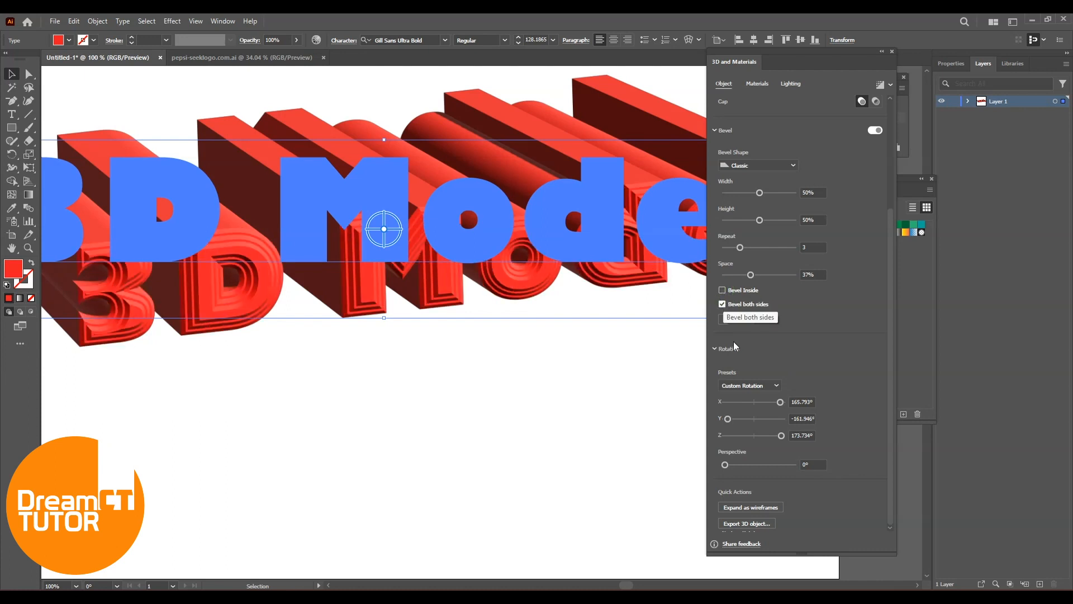
left_click(721, 289)
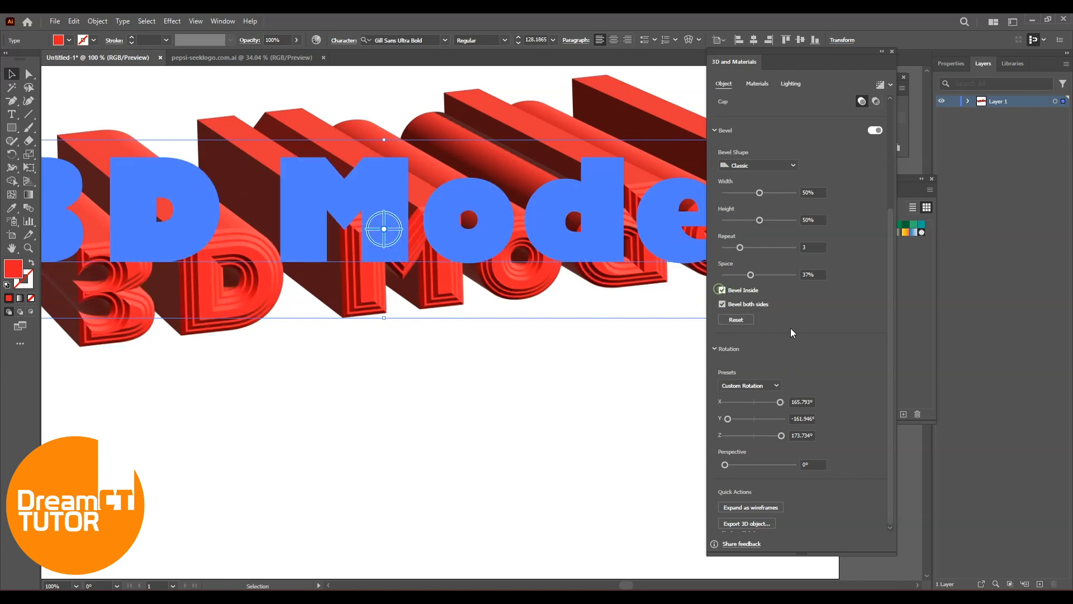
left_click(724, 291)
left_click(730, 316)
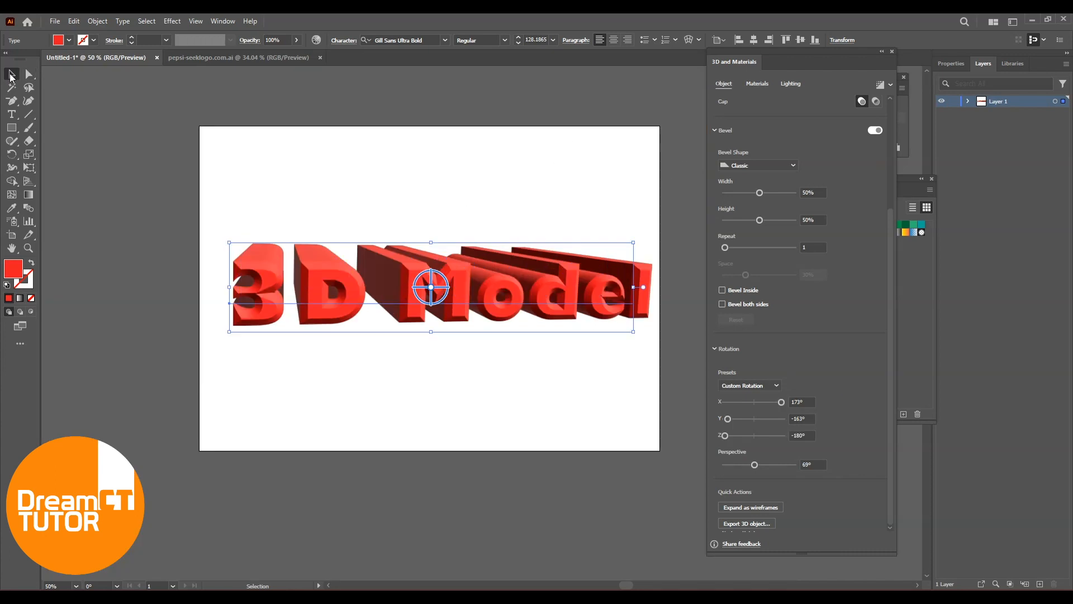
Delete the 3D text from the artboard and look through the available 3D and Materials effects
key("Delete")
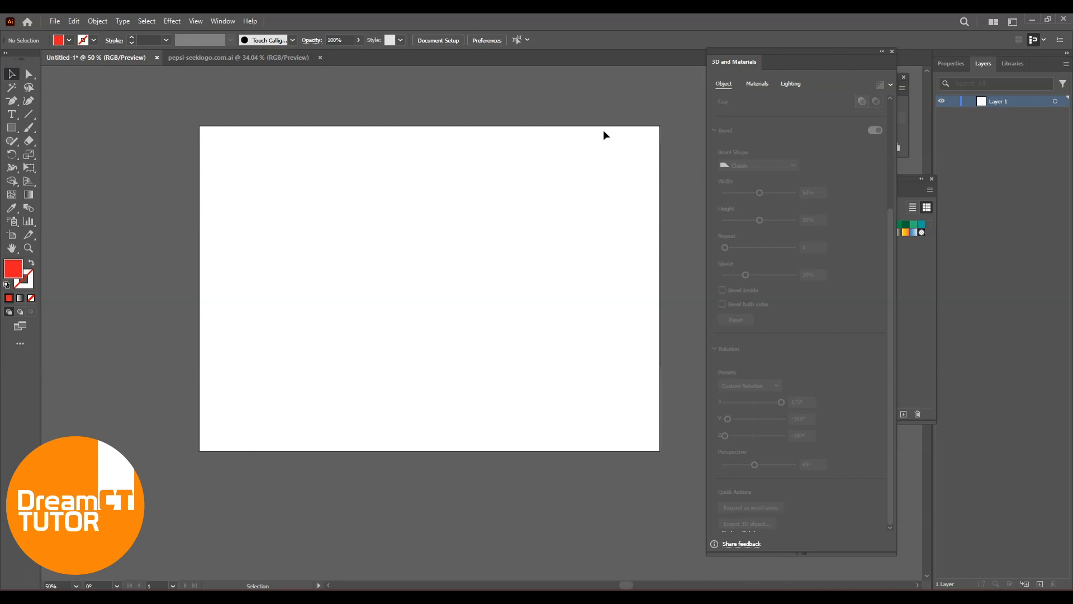
left_click(173, 21)
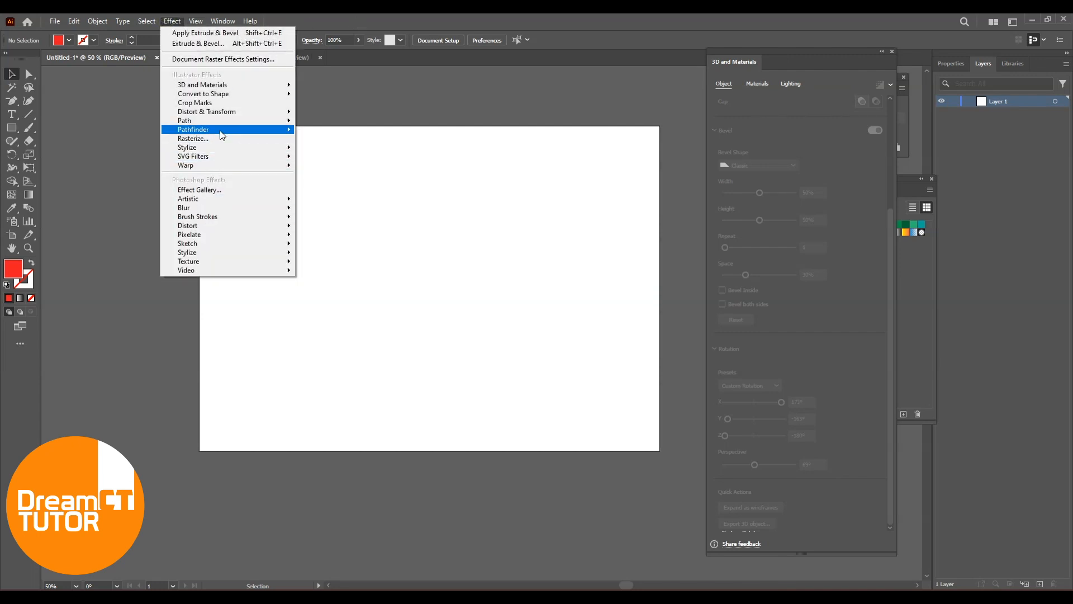
mouse_move(251, 85)
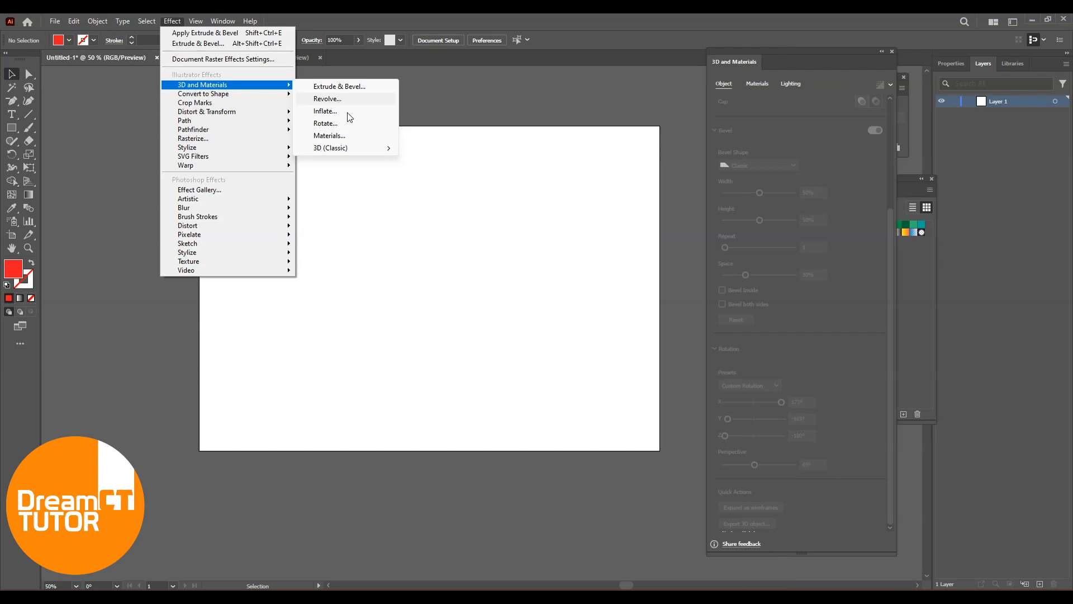
left_click(424, 268)
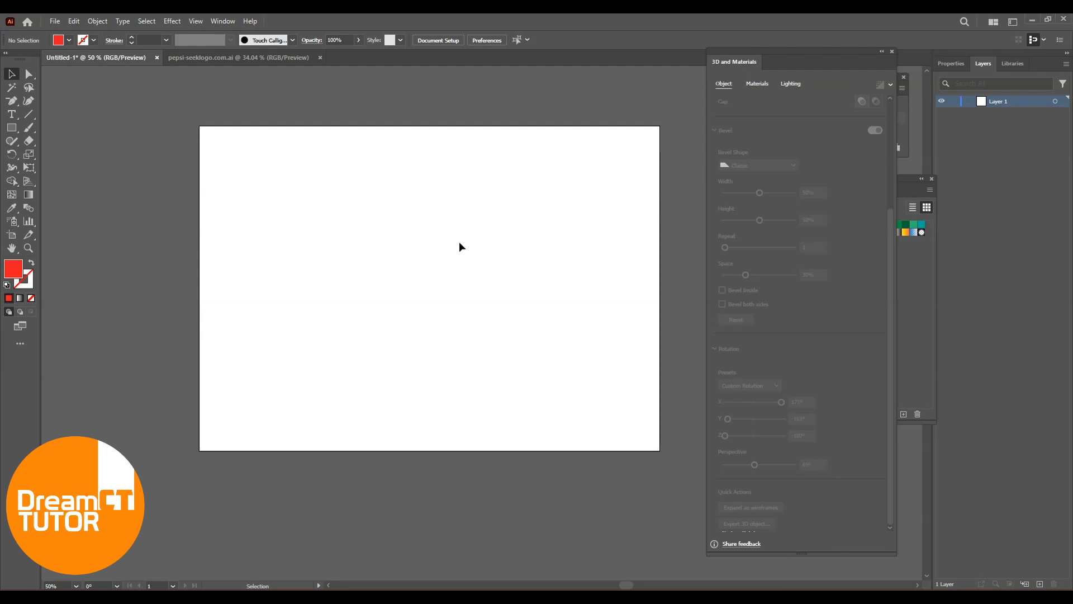
Show the rulers and place a vertical guide at the horizontal centre of the artboard
left_click(172, 22)
key("Escape")
key("a")
key("ctrl+r")
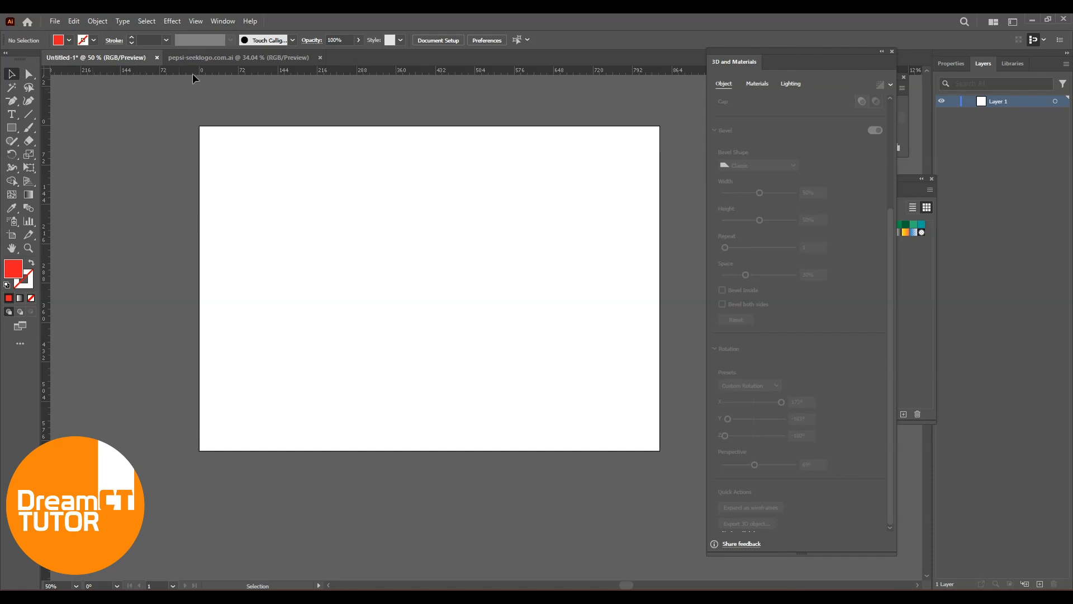
left_click_drag(50, 271, 430, 269)
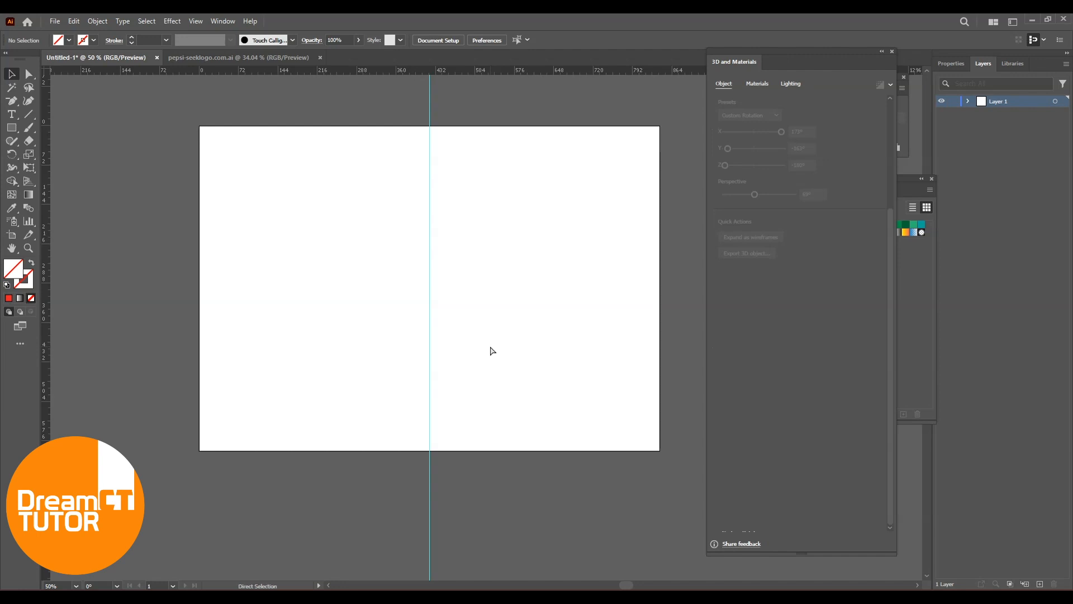
Paint a rough red cup outline around the centre guide with the Paintbrush and write "Rev" beside it
scroll(490, 345, "up", 1)
left_click_drag(495, 271, 475, 316)
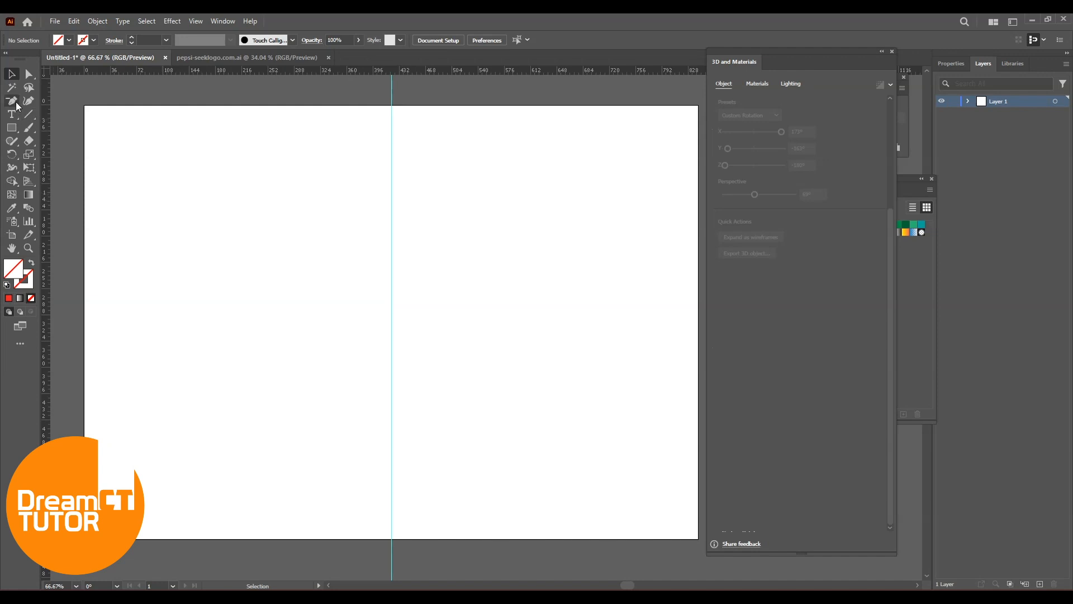
left_click(27, 128)
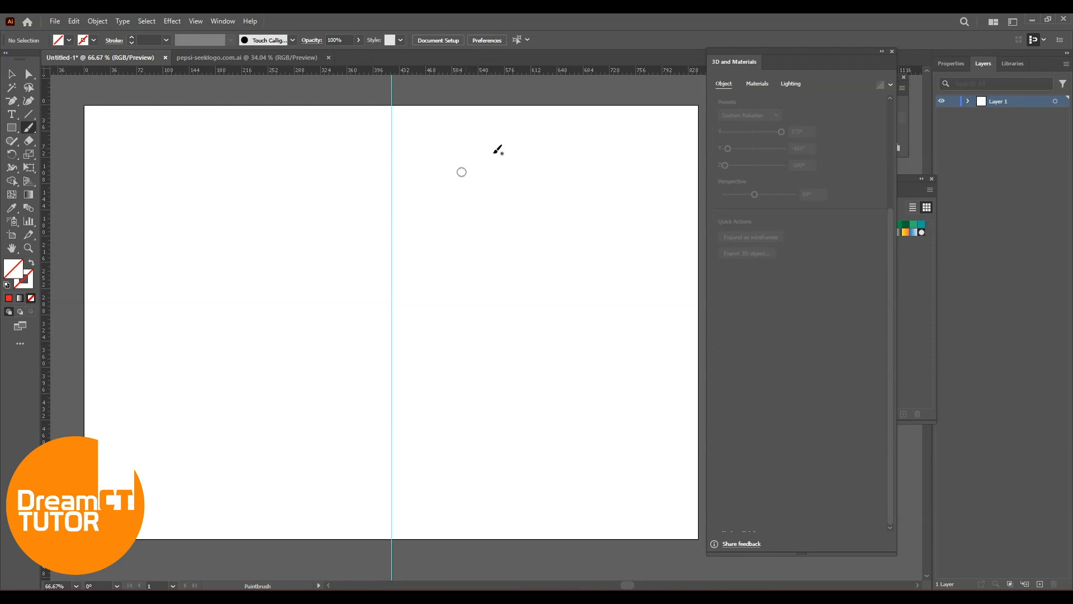
mouse_move(528, 168)
left_mouse_down()
mouse_move(488, 380)
mouse_move(386, 389)
left_mouse_up()
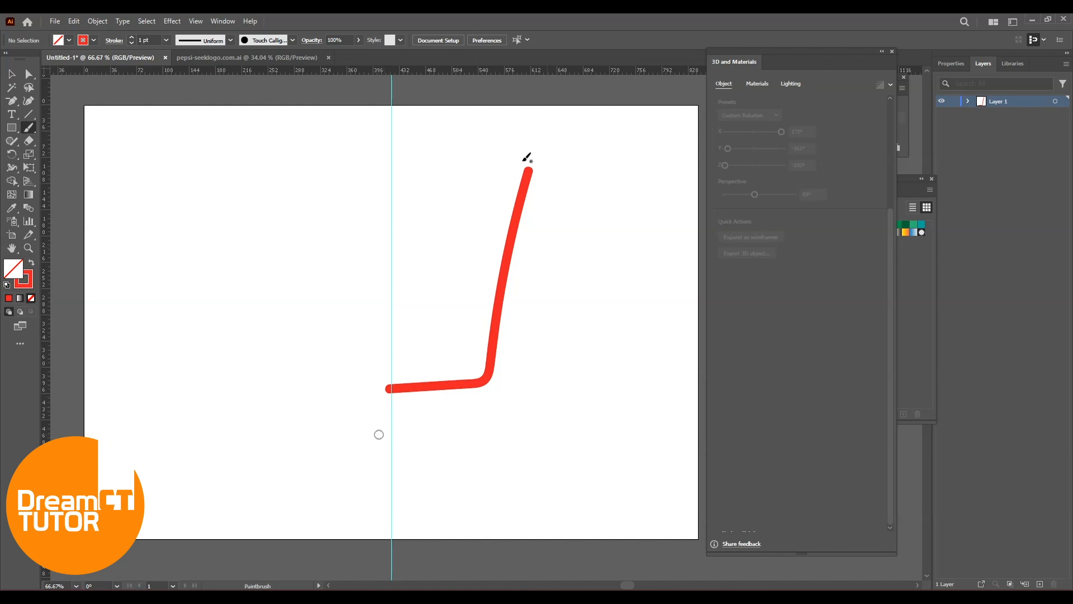
mouse_move(246, 172)
left_mouse_down()
mouse_move(286, 381)
mouse_move(391, 387)
left_mouse_up()
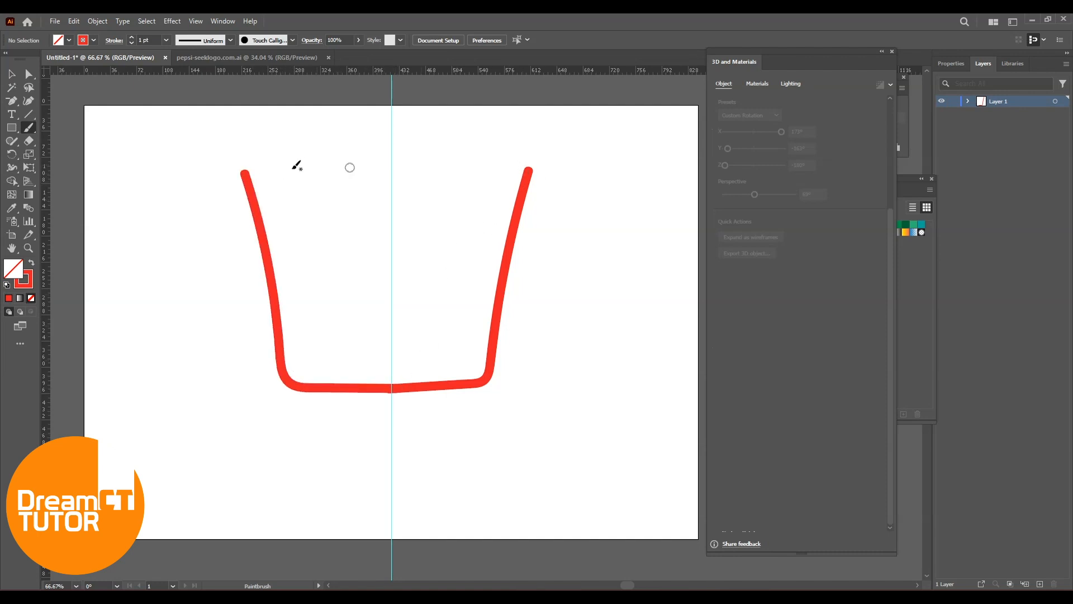
mouse_move(254, 166)
left_mouse_down()
mouse_move(436, 150)
mouse_move(527, 155)
mouse_move(484, 202)
mouse_move(349, 210)
mouse_move(253, 180)
left_mouse_up()
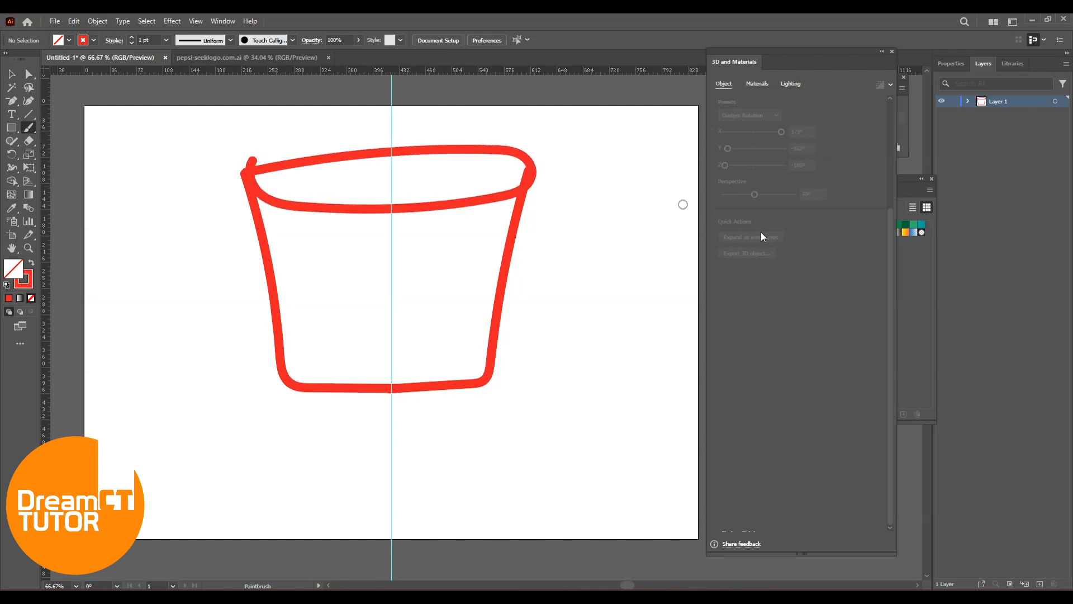
mouse_move(520, 269)
left_mouse_down()
mouse_move(543, 250)
mouse_move(556, 273)
mouse_move(595, 227)
mouse_move(585, 248)
mouse_move(610, 236)
mouse_move(617, 210)
left_mouse_up()
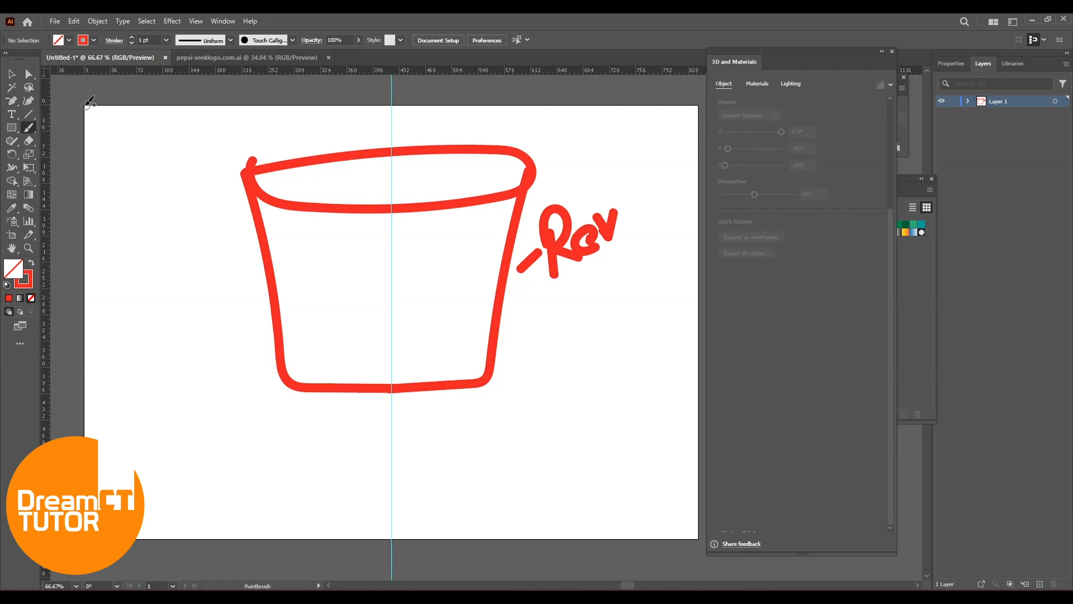
Delete the painted cup sketch and its lettering, keeping the centre guide
left_click(11, 74)
left_click_drag(226, 139, 623, 427)
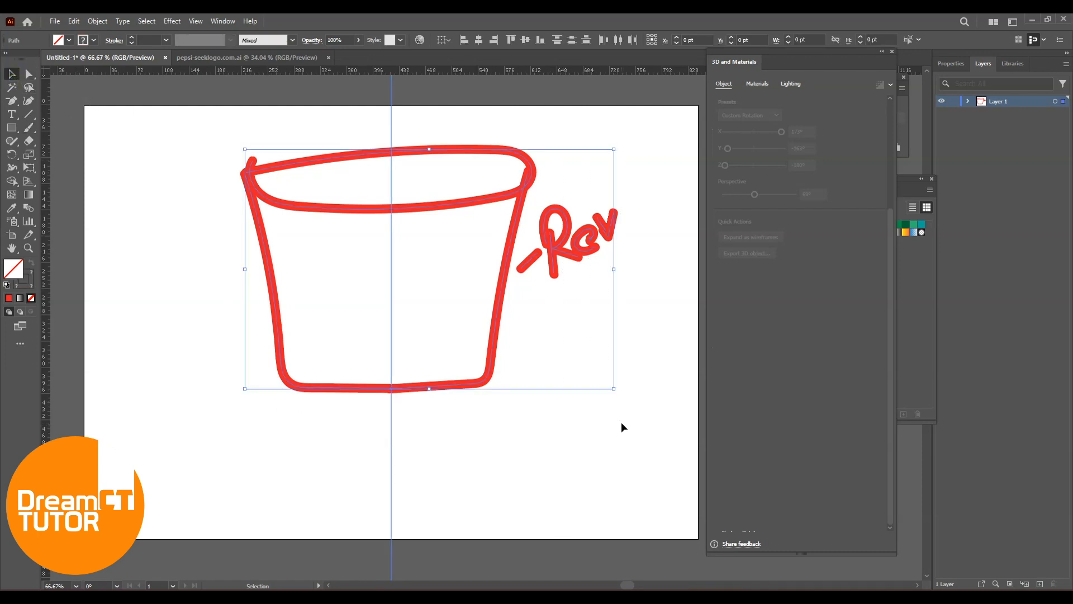
left_click(568, 418)
left_click_drag(648, 182, 498, 393)
key("Delete")
left_click_drag(200, 183, 335, 301)
key("Delete")
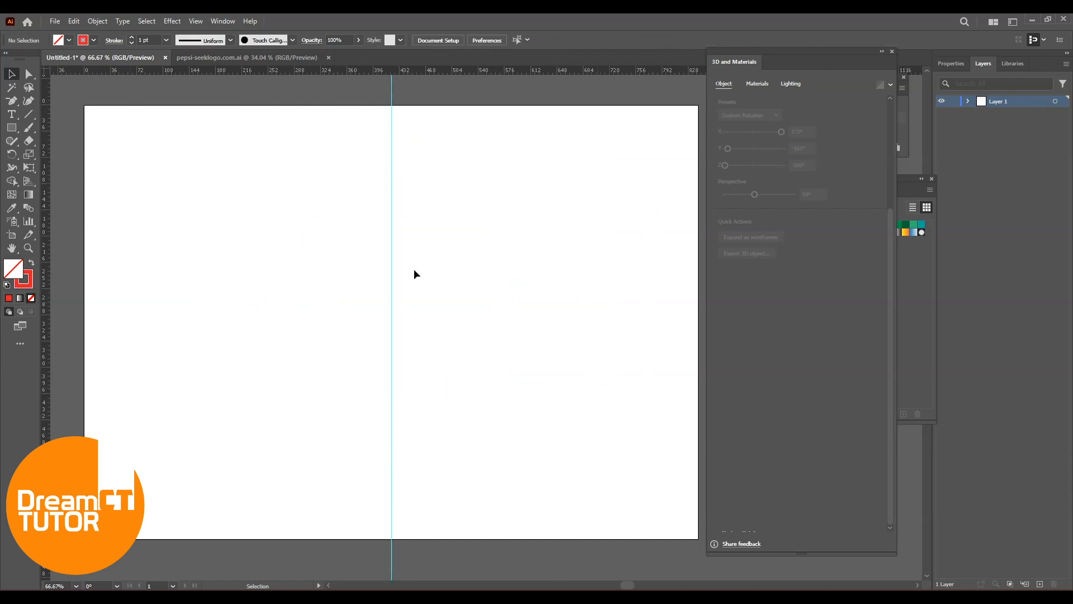
Place the linked image pepsi-cold-drink.jpg on the artboard
key("space")
left_click_drag(475, 270, 459, 275)
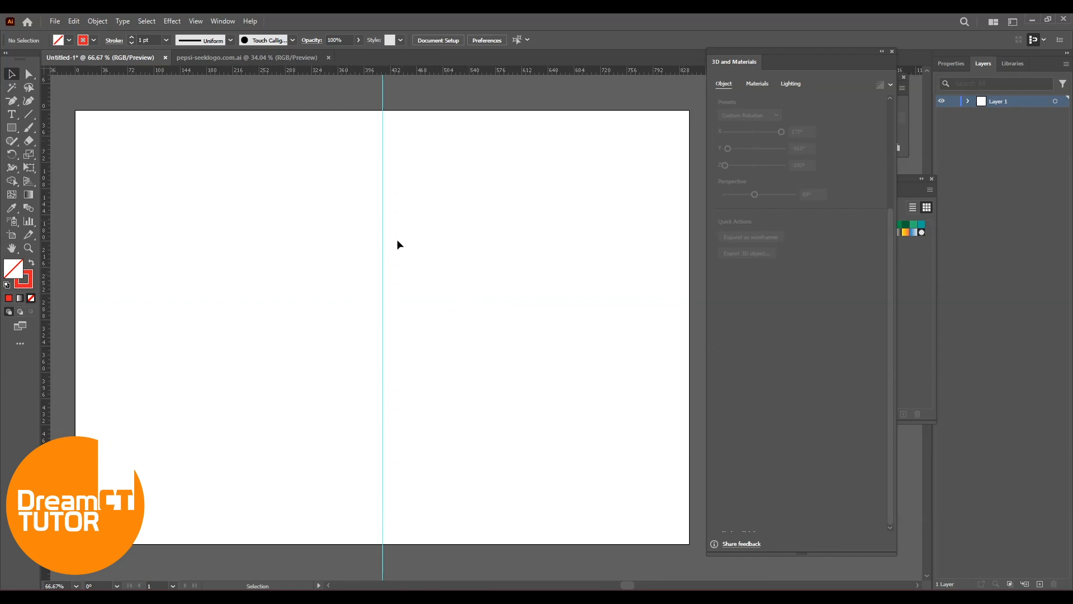
left_click(56, 23)
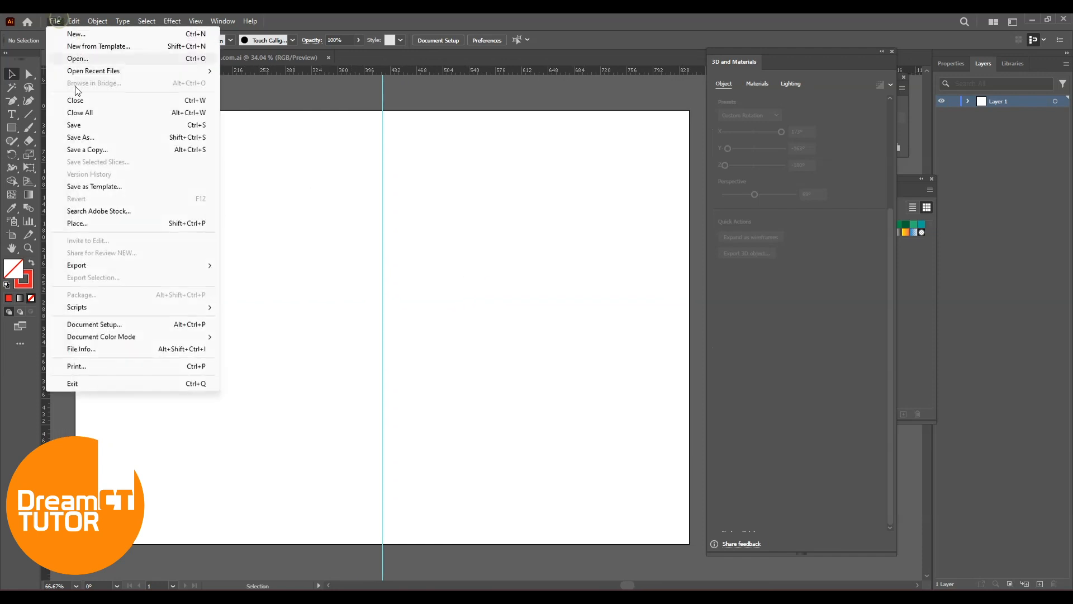
left_click(86, 224)
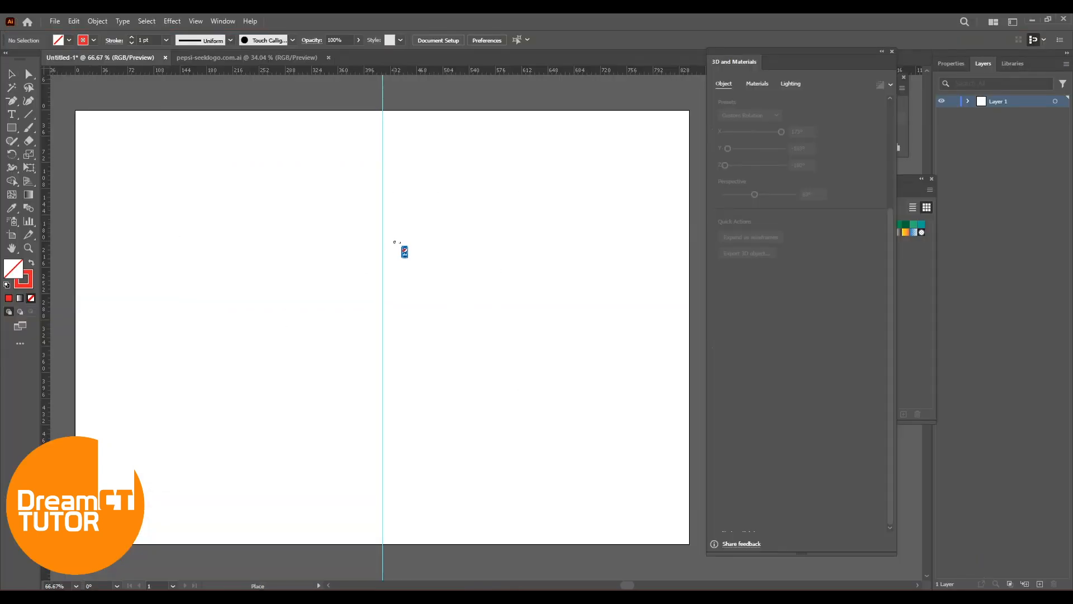
left_click(317, 204)
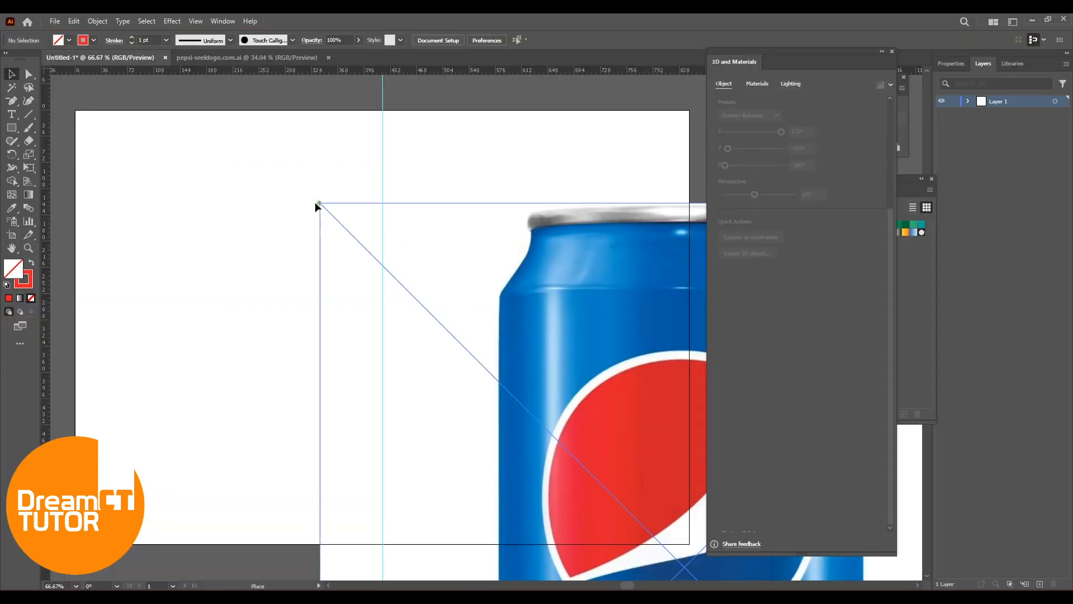
Scale the can image down to about 324 pt square and centre it on the vertical guide
left_click_drag(674, 386, 424, 363)
left_click_drag(525, 293, 467, 312)
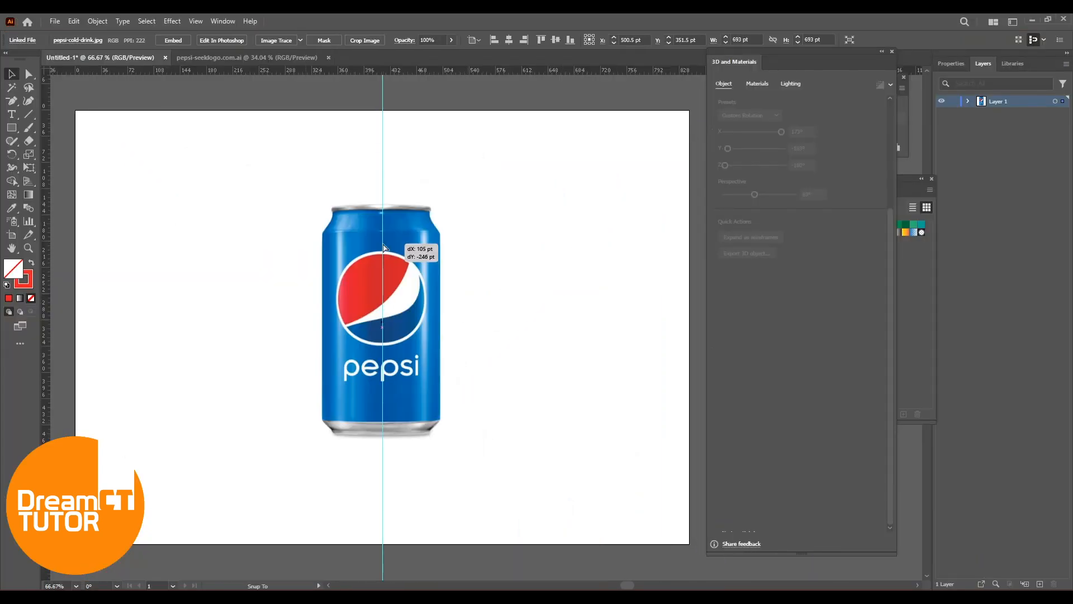
left_click_drag(384, 248, 384, 247)
left_click(510, 246)
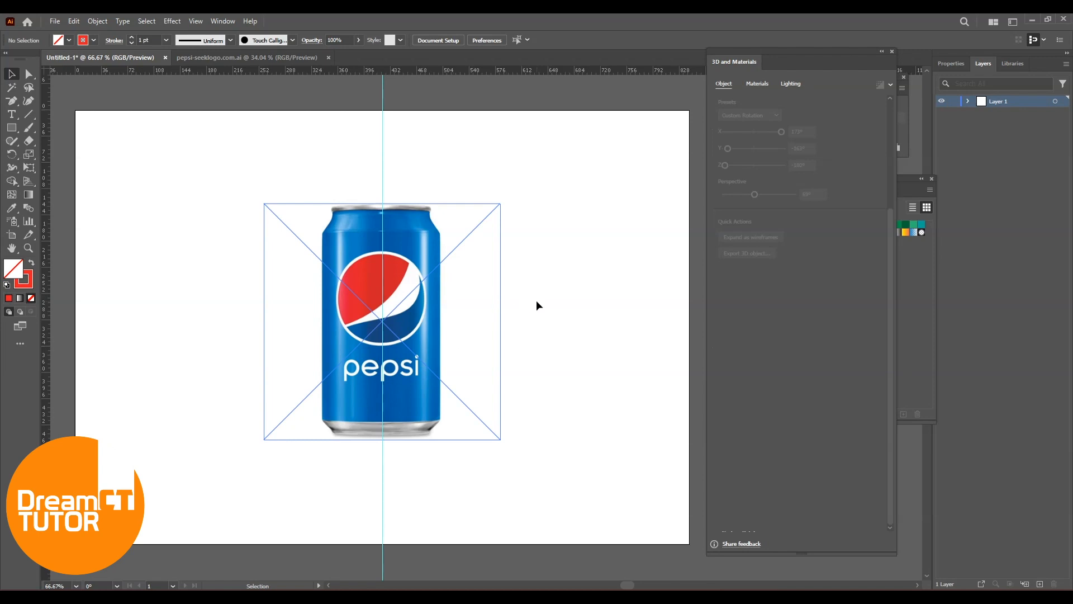
Deselect the can image and start a Pen path where the top of the can's rim meets the centre guide
left_click(421, 234)
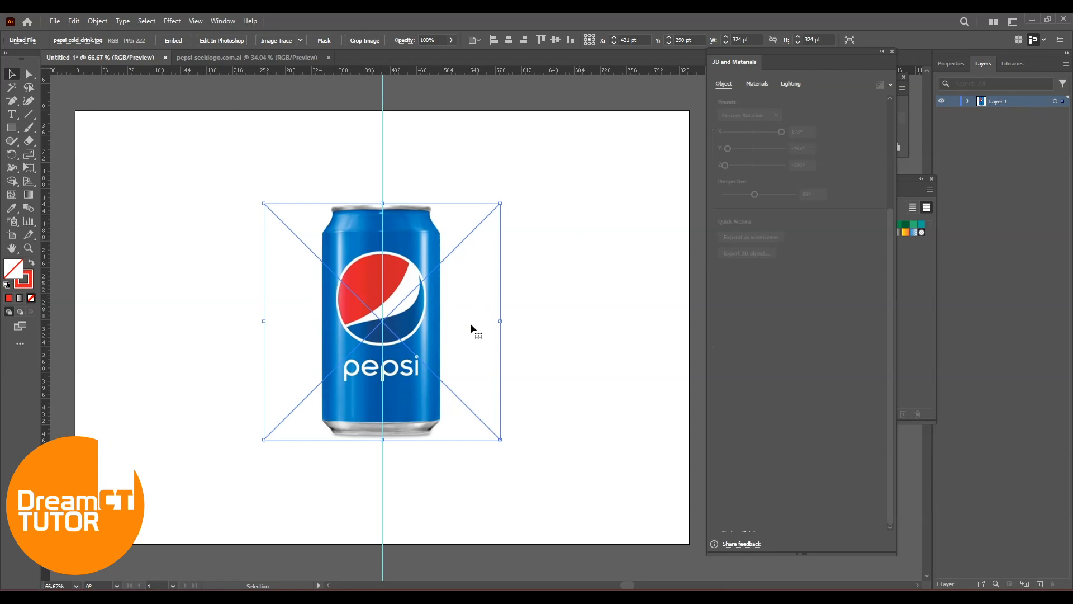
key("ctrl+plus")
key("ctrl+plus")
key("ctrl+plus")
left_click_drag(552, 201, 528, 281)
left_click(501, 151)
left_click(446, 230)
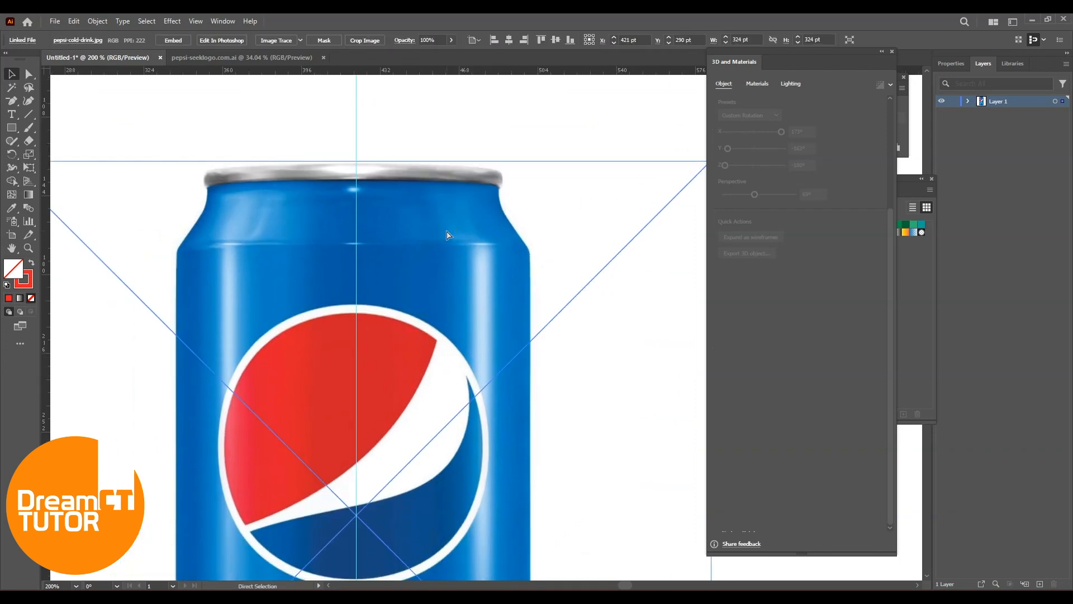
key("ctrl+shift+a")
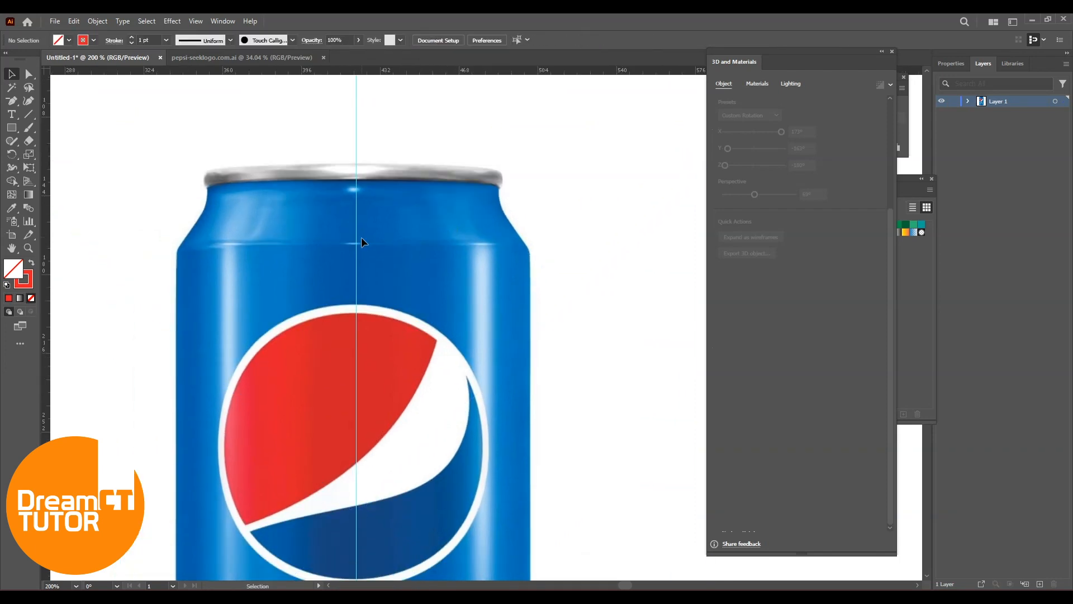
left_click(11, 101)
left_click(84, 97)
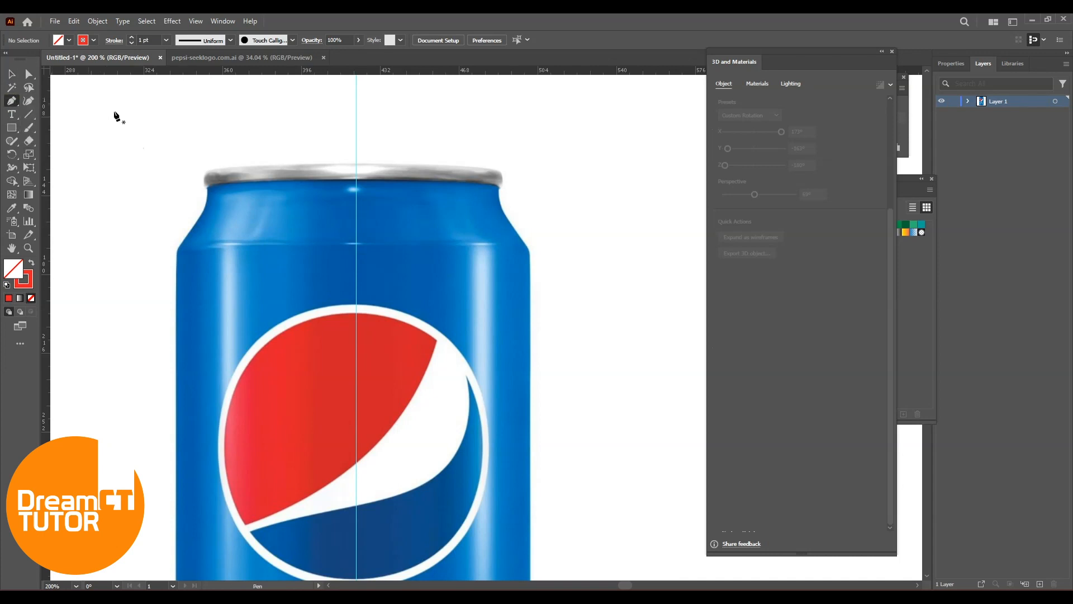
left_click(356, 163)
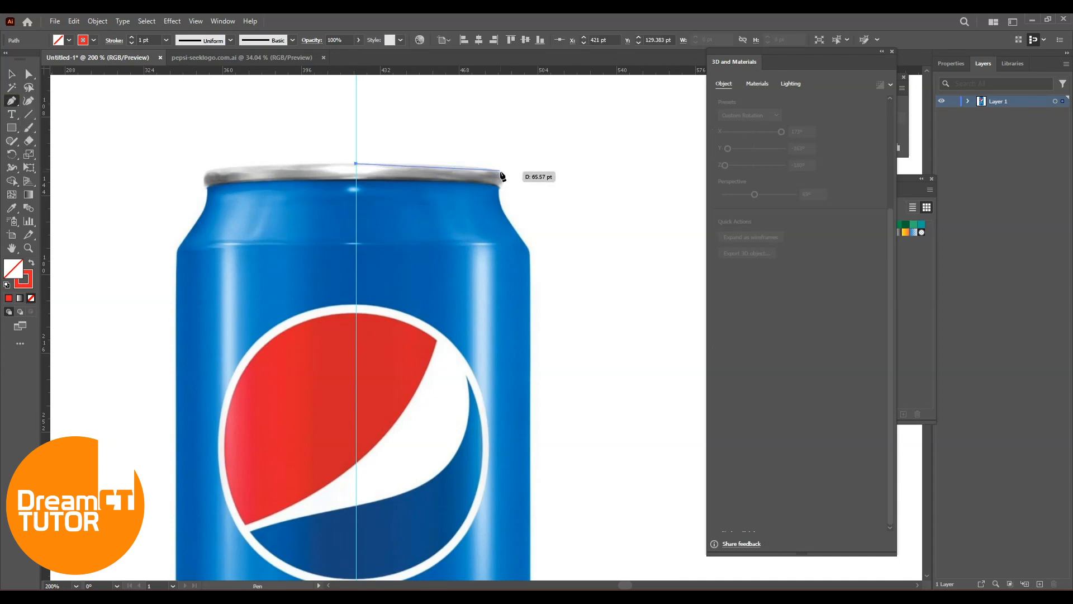
left_click(499, 170)
left_click(500, 183)
left_click(358, 180)
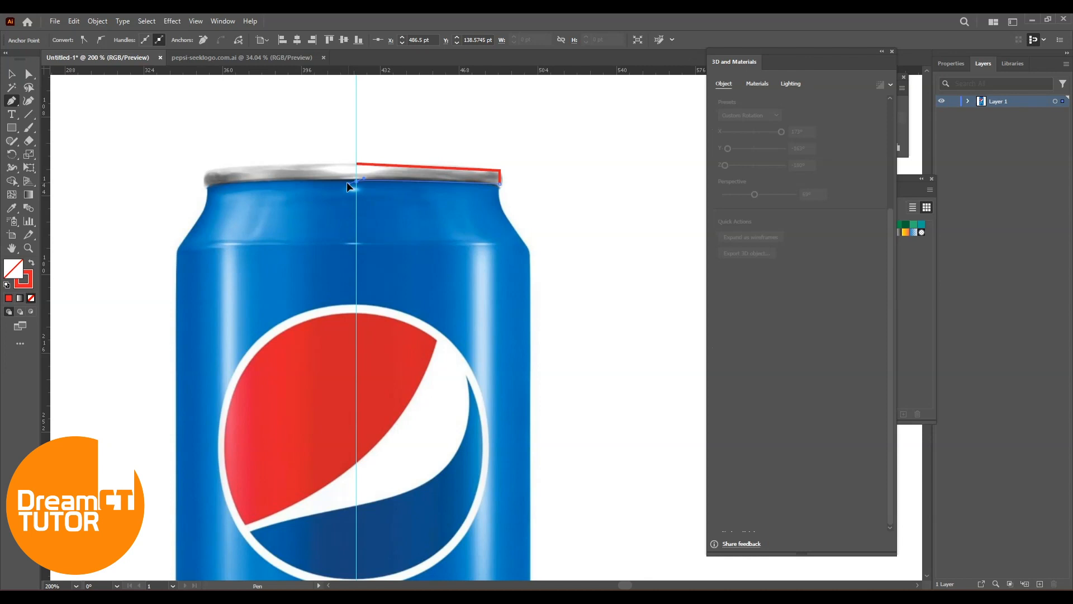
key("ctrl+z")
key("ctrl+z")
key("ctrl+z")
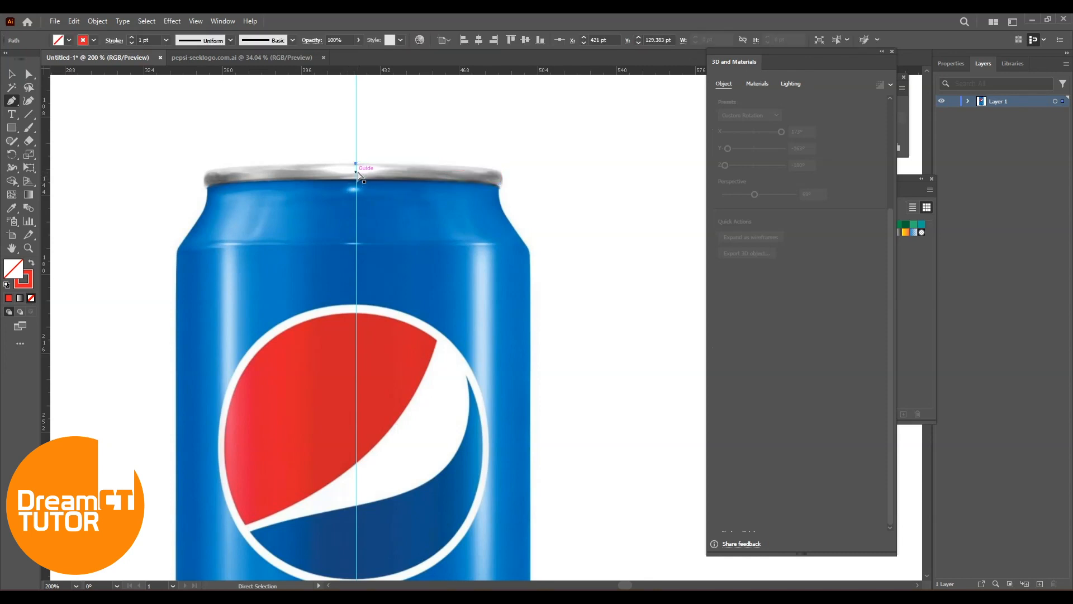
Trace half of the can's rim with straight segments, about 67 pt wide and 9 pt high, ending on the centre guide
left_click(502, 168, "shift")
left_click(502, 183, "shift")
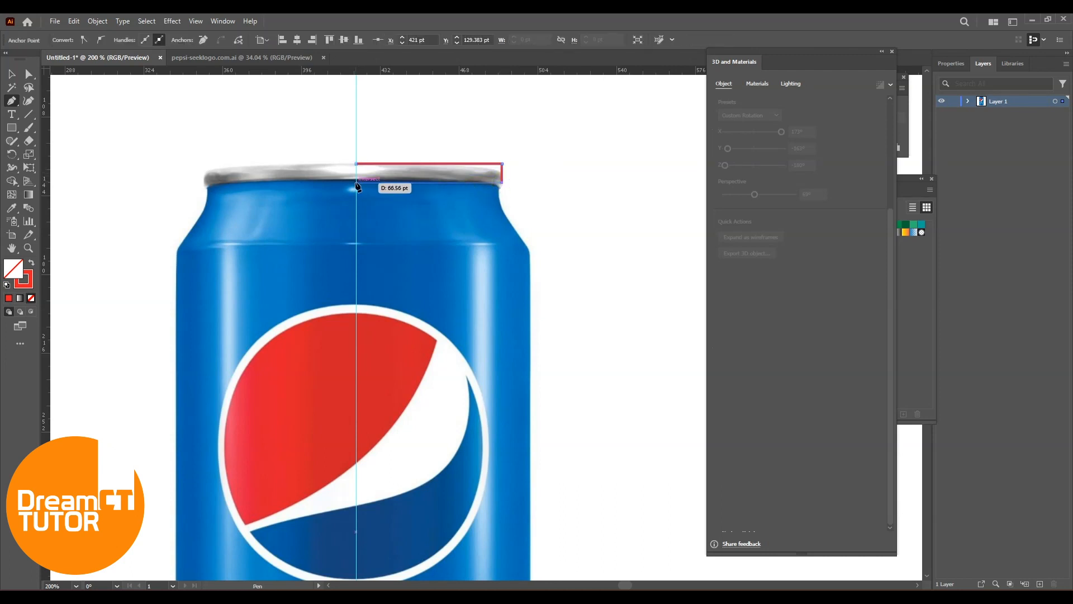
left_click(356, 183)
Round the two outer corners of the rim path fully and deselect it
left_click(12, 75)
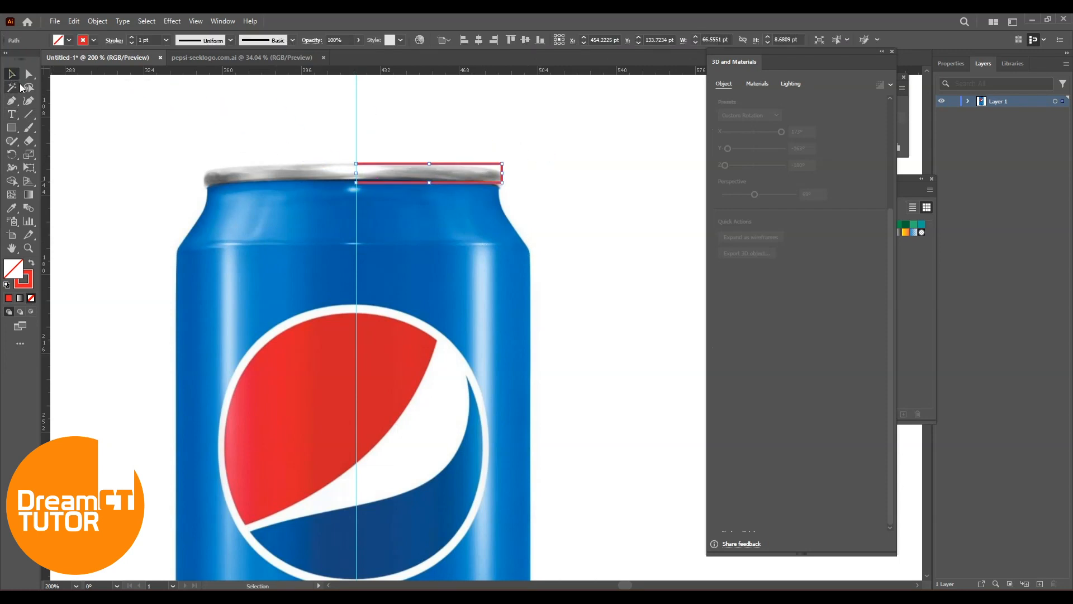
left_click(29, 74)
left_click_drag(479, 155, 468, 200)
left_click(11, 74)
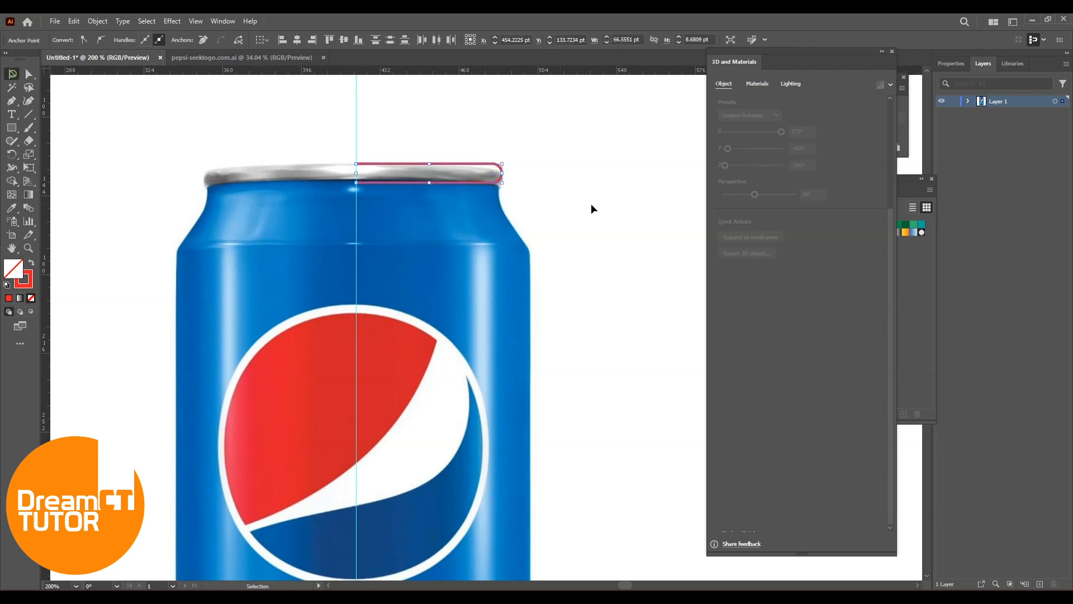
left_click(584, 200)
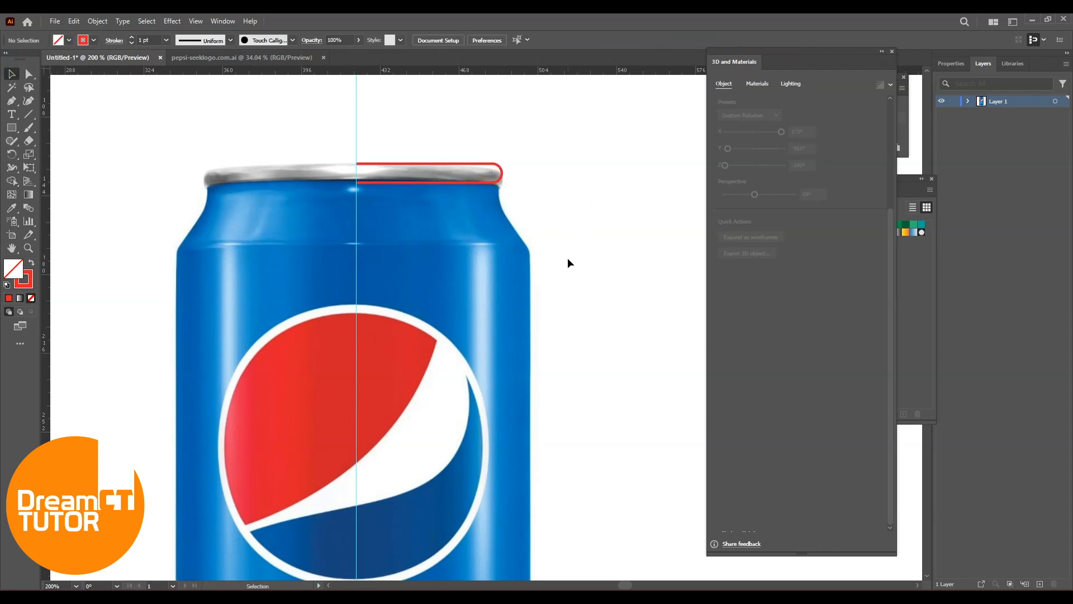
Trace the can's blue body as a separate Pen path, curving around the shoulder, straight down the side and back to the centre guide
scroll(566, 246, "down", 2)
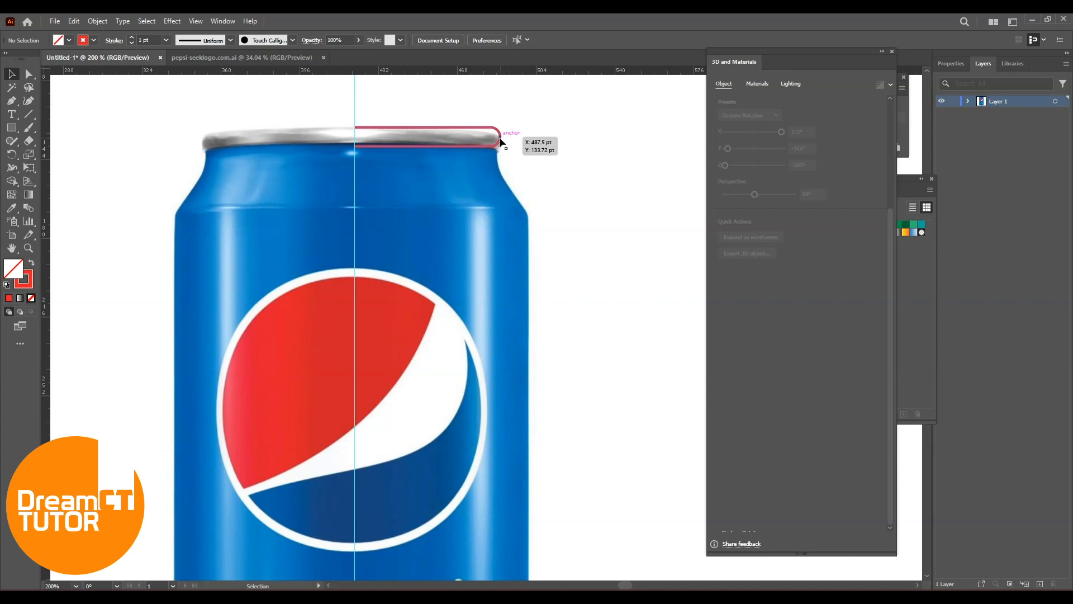
left_click(502, 137)
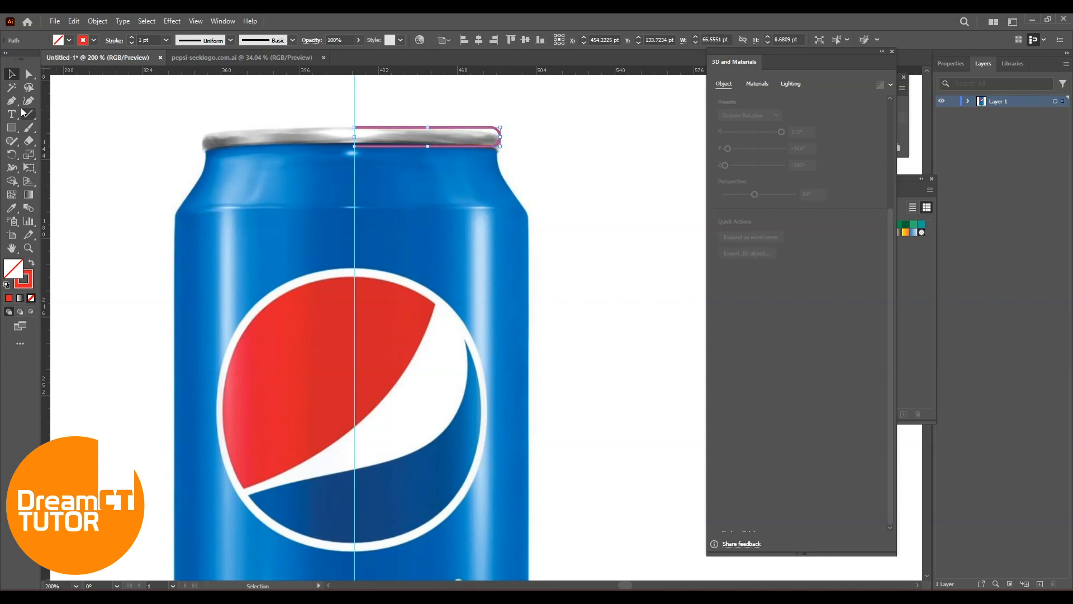
left_click(86, 113)
key("p")
left_click(493, 147)
left_click_drag(500, 176, 529, 239)
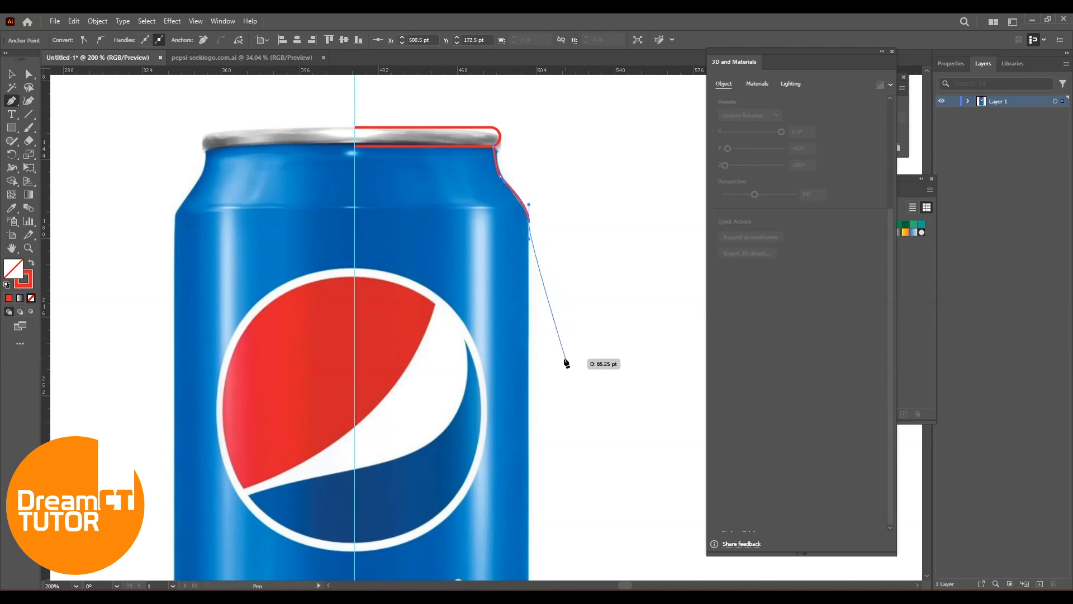
scroll(554, 313, "down", 8)
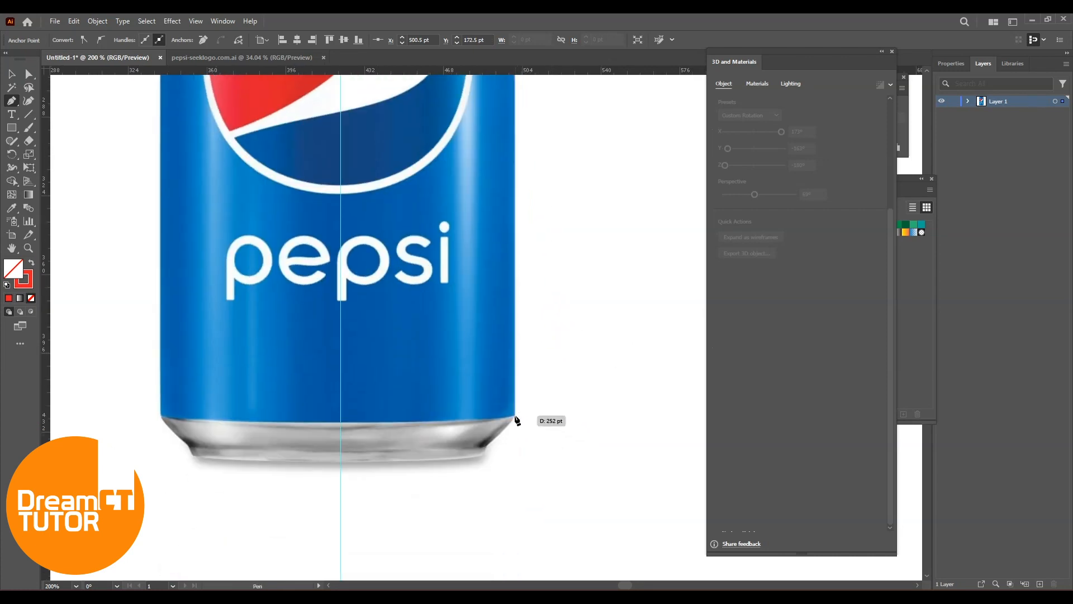
left_click(515, 417)
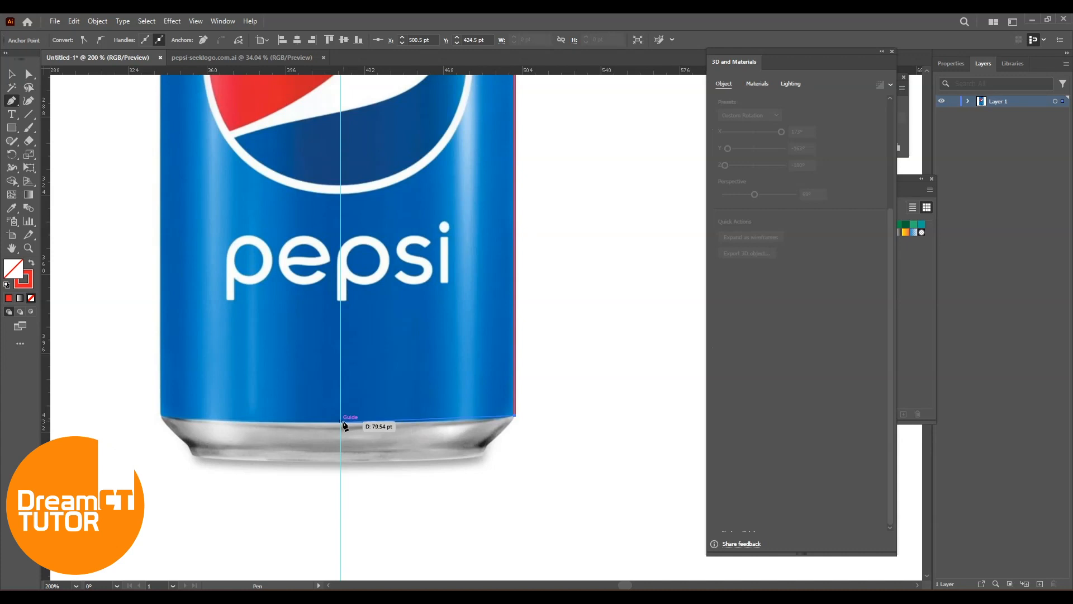
left_click(341, 421)
left_click(11, 73)
left_click(626, 410)
Trace the silver base as a separate Pen path from the body's lower corner around the bevelled foot to the centre guide
left_click_drag(605, 233, 617, 481)
left_click_drag(576, 311, 566, 173)
left_click_drag(570, 469, 585, 439)
left_click_drag(576, 240, 570, 420)
left_click_drag(593, 300, 535, 236)
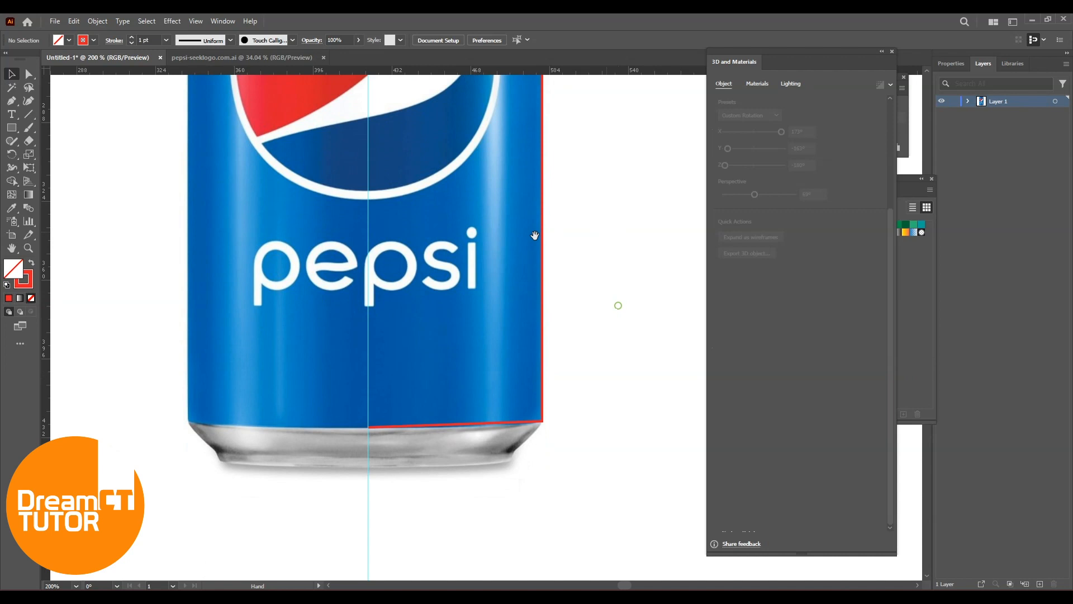
left_click(541, 423)
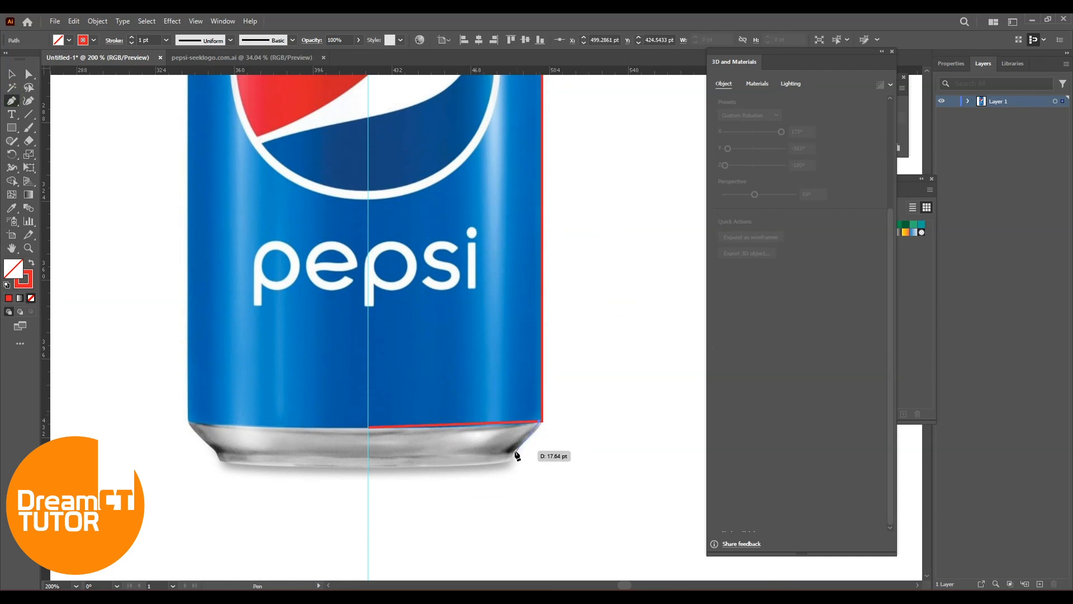
left_click(512, 451)
left_click_drag(514, 452, 495, 464)
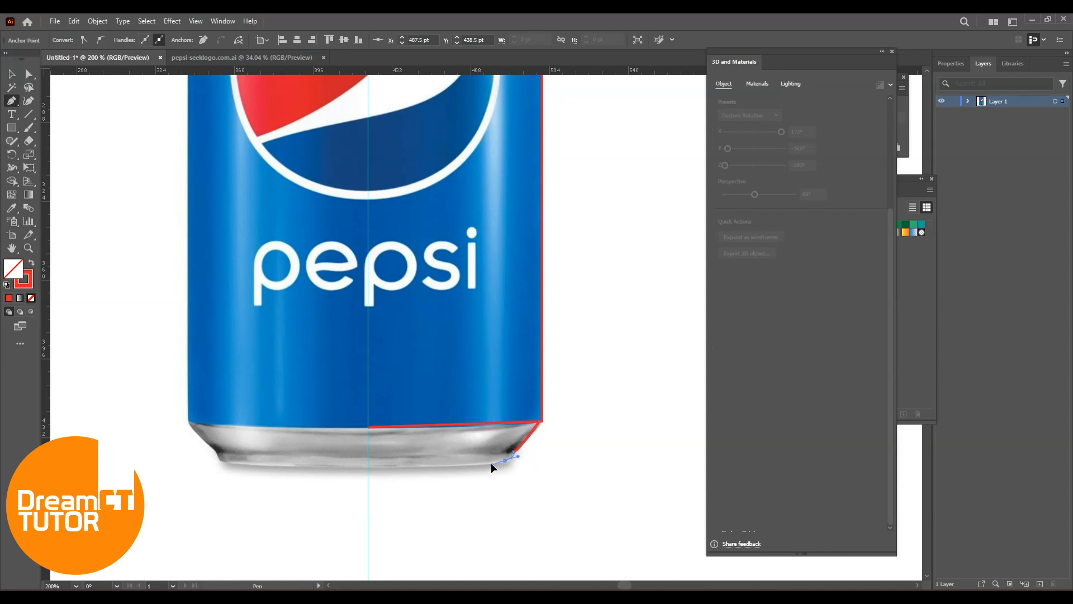
left_click_drag(369, 467, 391, 268)
left_click(29, 75)
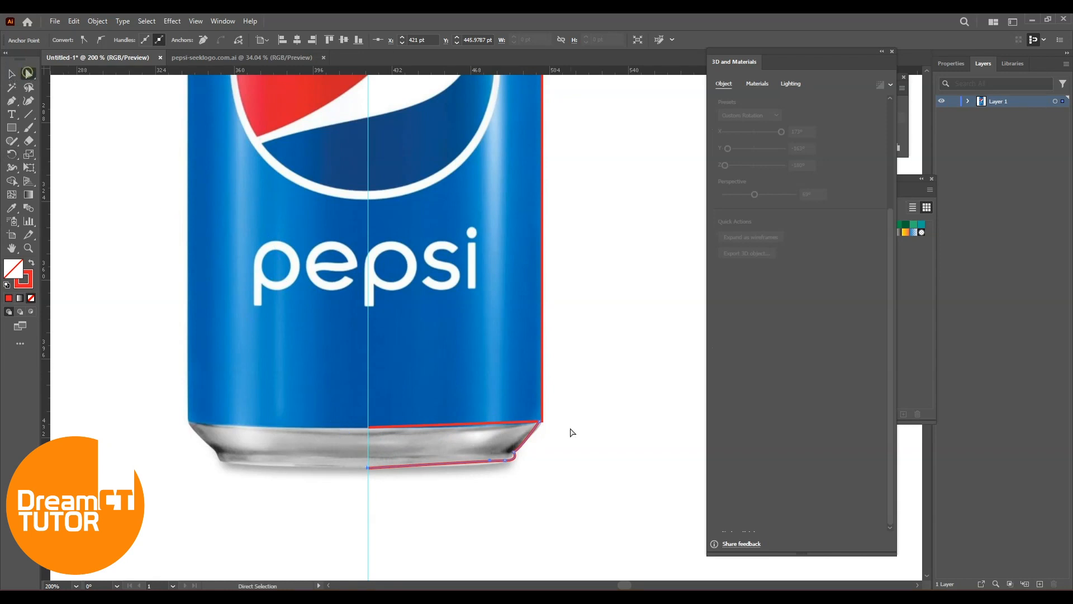
left_click(577, 423)
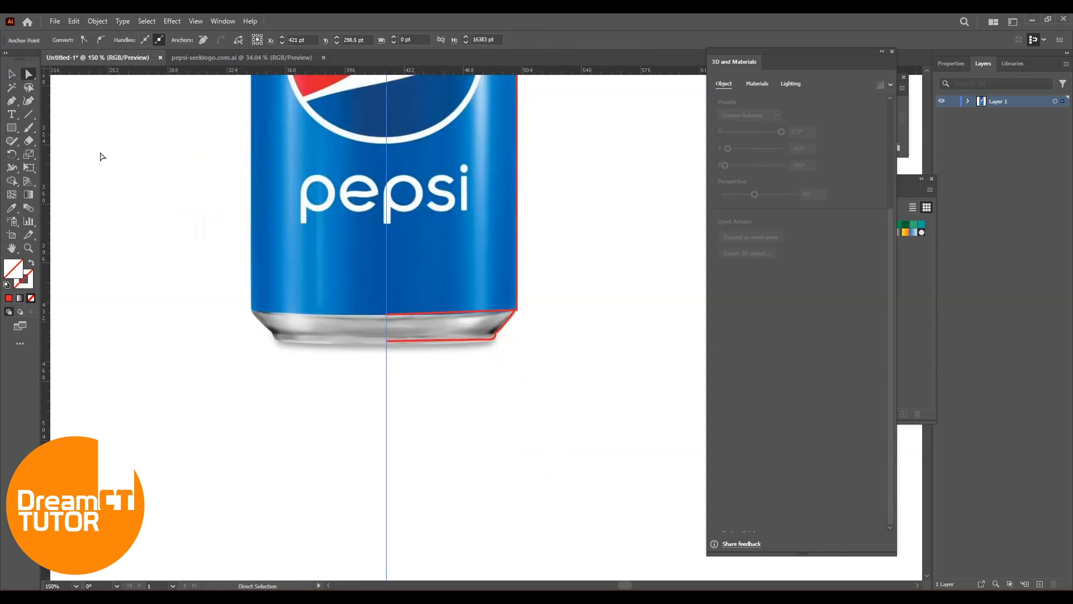
Set the rim path's stroke colour to light grey EFEFEF and deselect it
left_click(11, 73)
scroll(559, 280, "up", 6)
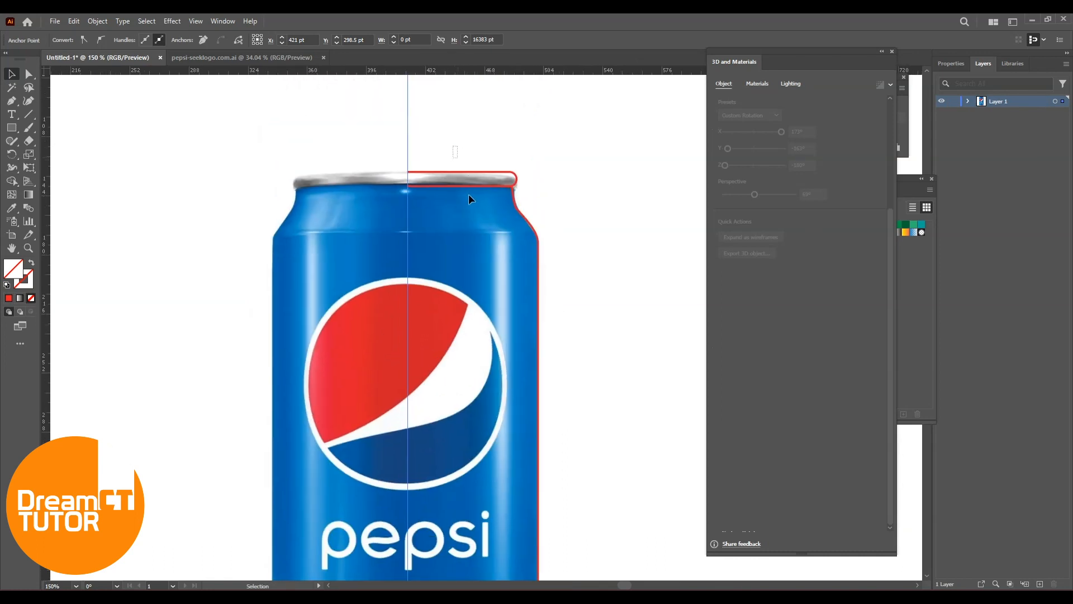
left_click(453, 171)
left_click(516, 220)
left_click_drag(471, 139, 472, 214)
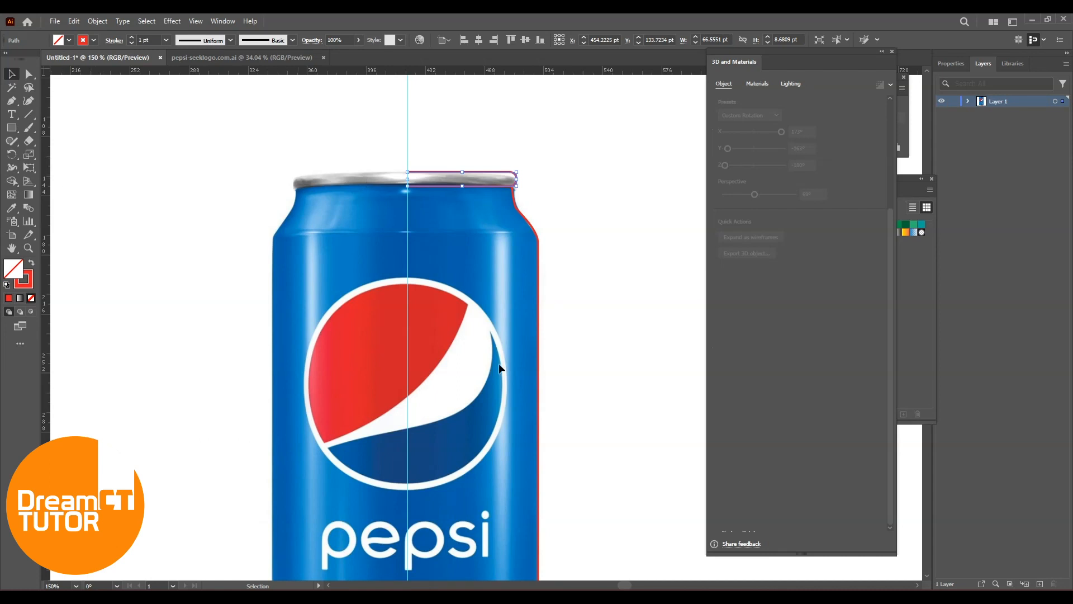
left_click_drag(584, 396, 587, 271)
left_click_drag(585, 160, 587, 228)
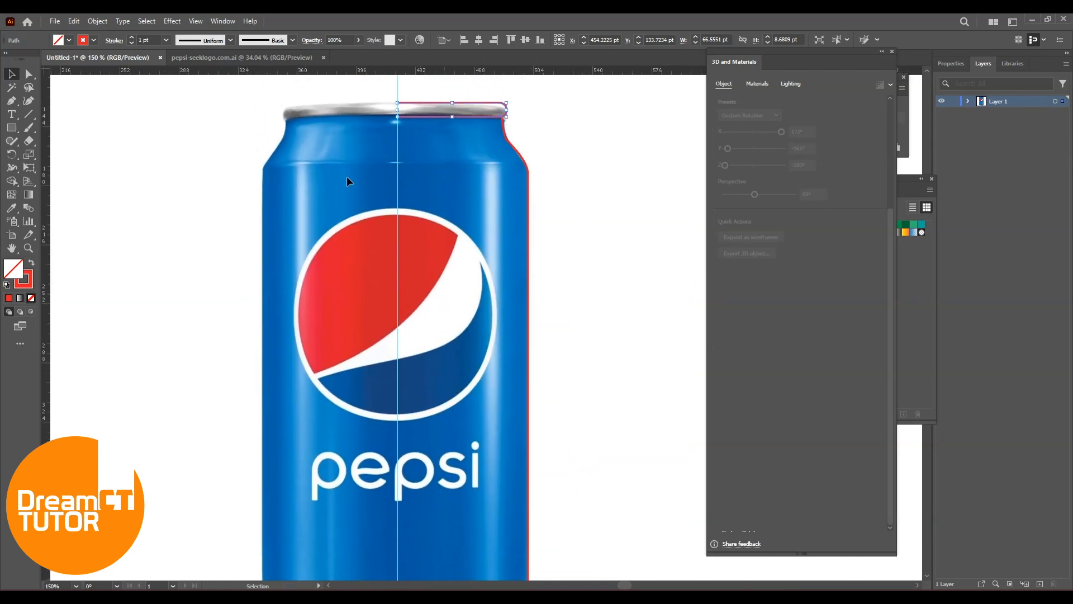
double_click(26, 279)
left_click(38, 103)
left_click_drag(38, 104, 40, 109)
left_click(280, 104)
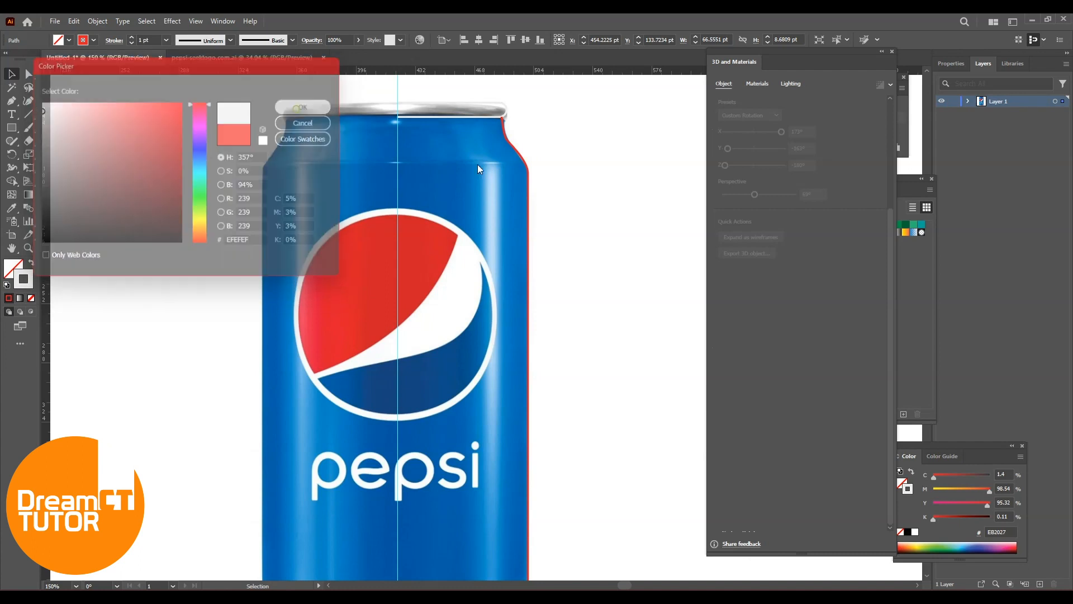
left_click(623, 175)
Sample the can's blue (0266AF) for the body path and swap it to the stroke, leaving no fill
left_click(529, 197)
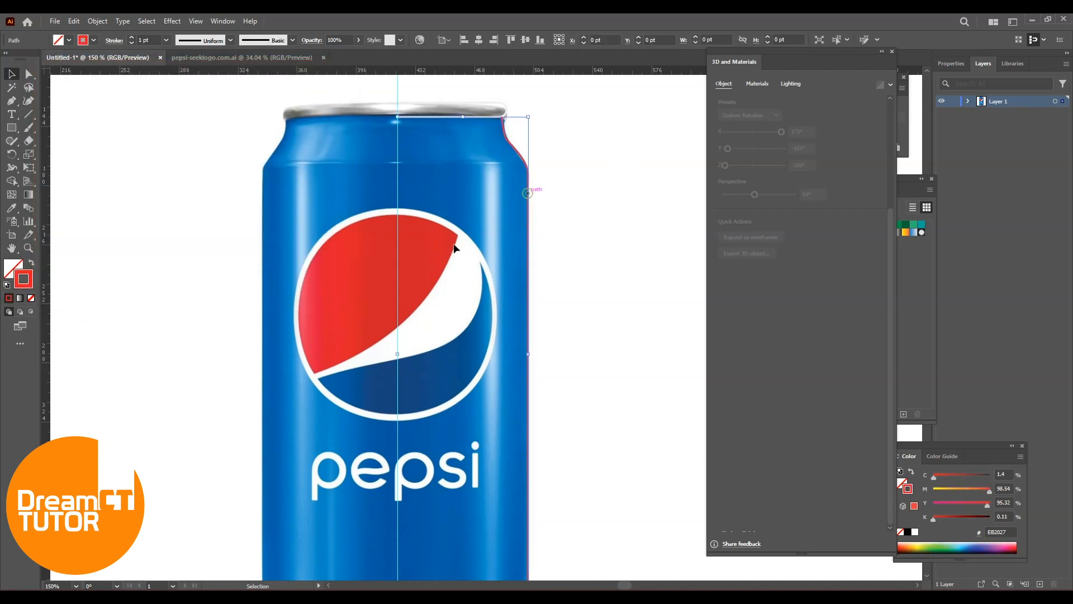
key("i")
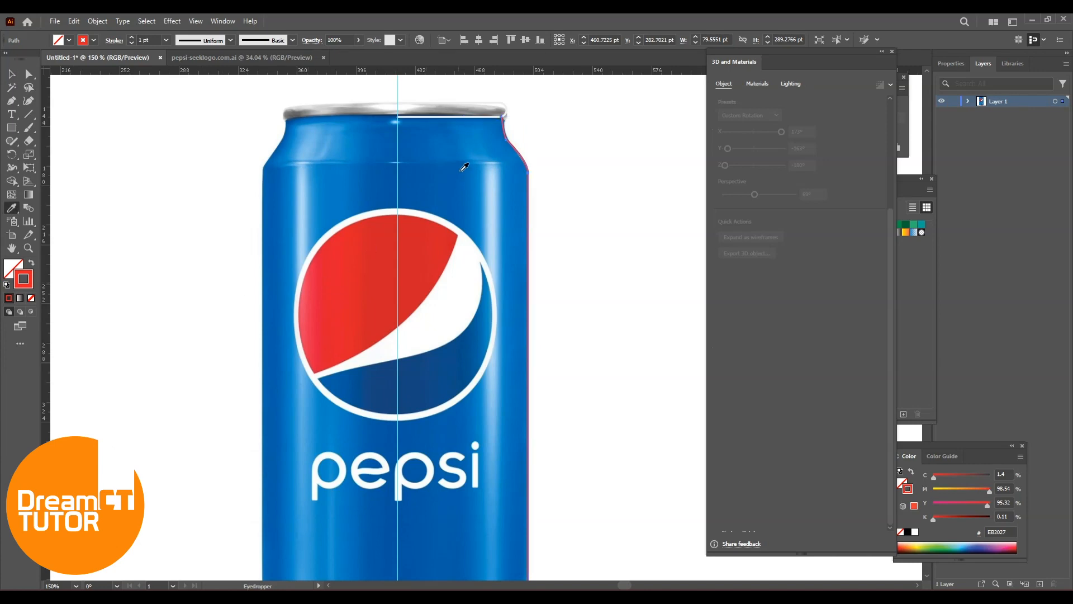
left_click(462, 188)
left_click(11, 76)
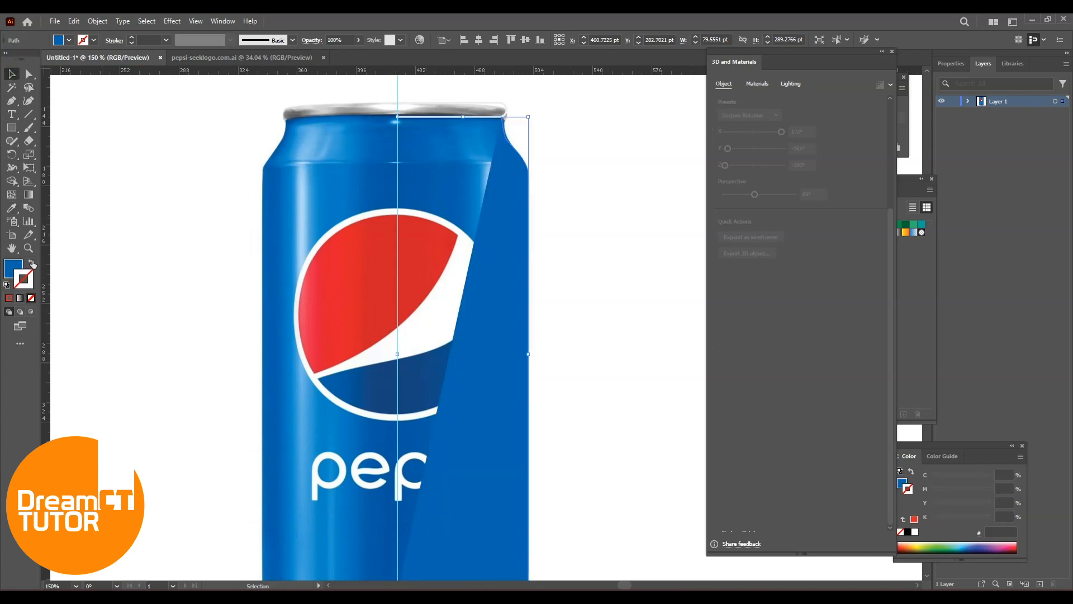
left_click(32, 263)
left_click(622, 252)
Sample the light grey of the can's metal base for the base path and swap it to the stroke, leaving no fill
left_click_drag(598, 348, 565, 107)
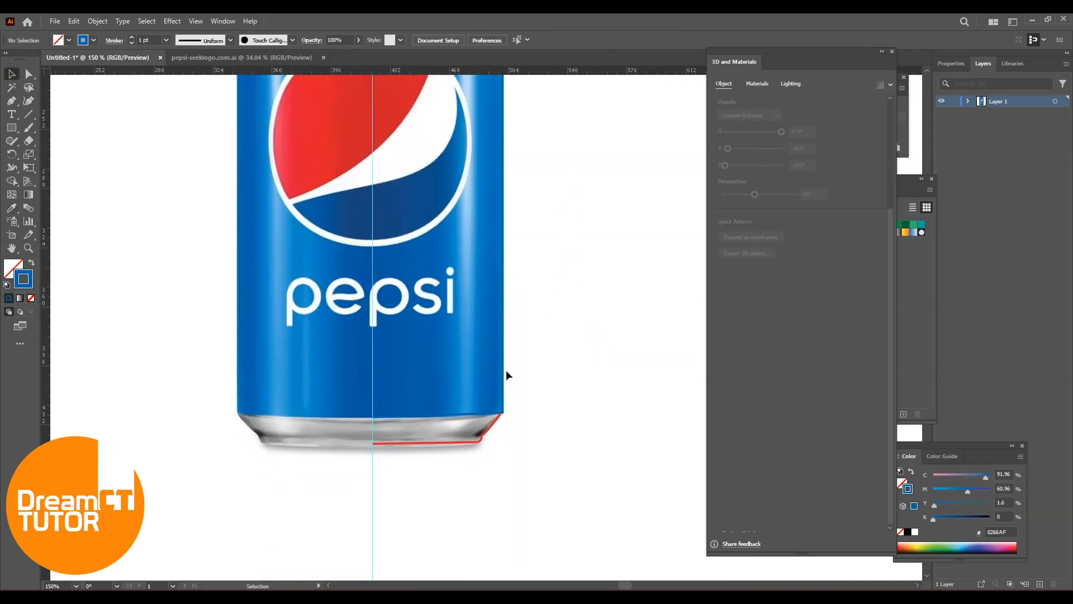
left_click(486, 431)
key("i")
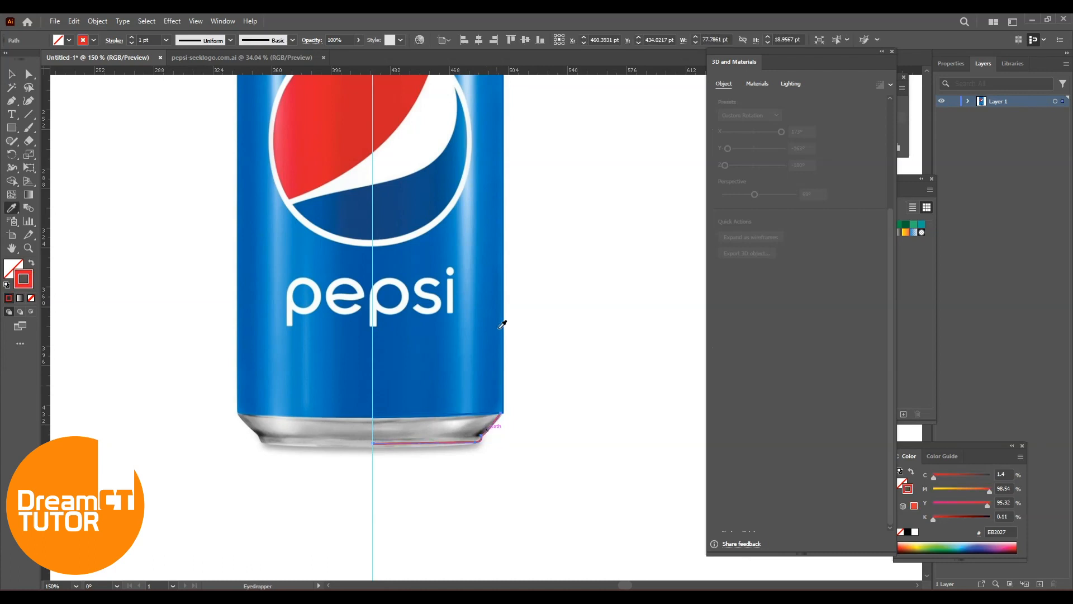
left_click(275, 427)
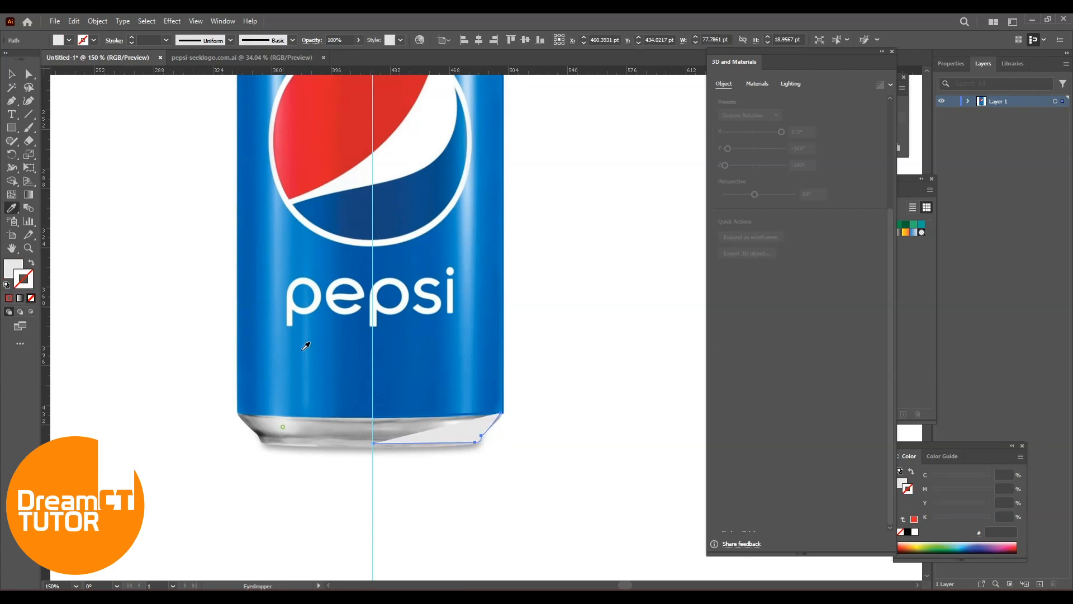
left_click(12, 73)
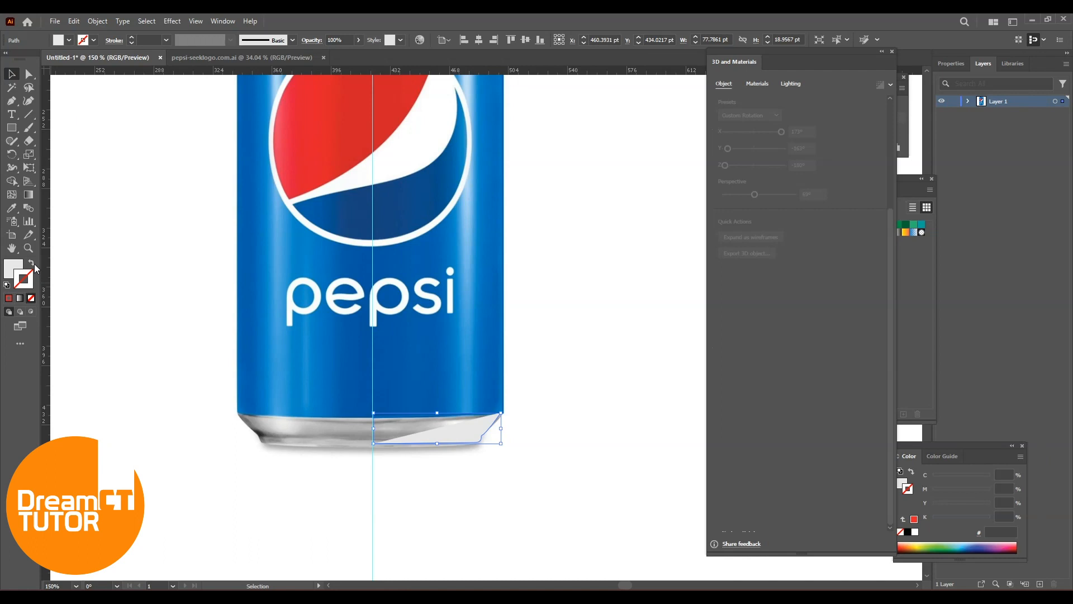
left_click(31, 262)
left_click(544, 239)
Select the rim, body and base paths together and apply the 3D and Materials Revolve effect
left_click_drag(544, 234, 546, 440)
left_click_drag(524, 258, 522, 237)
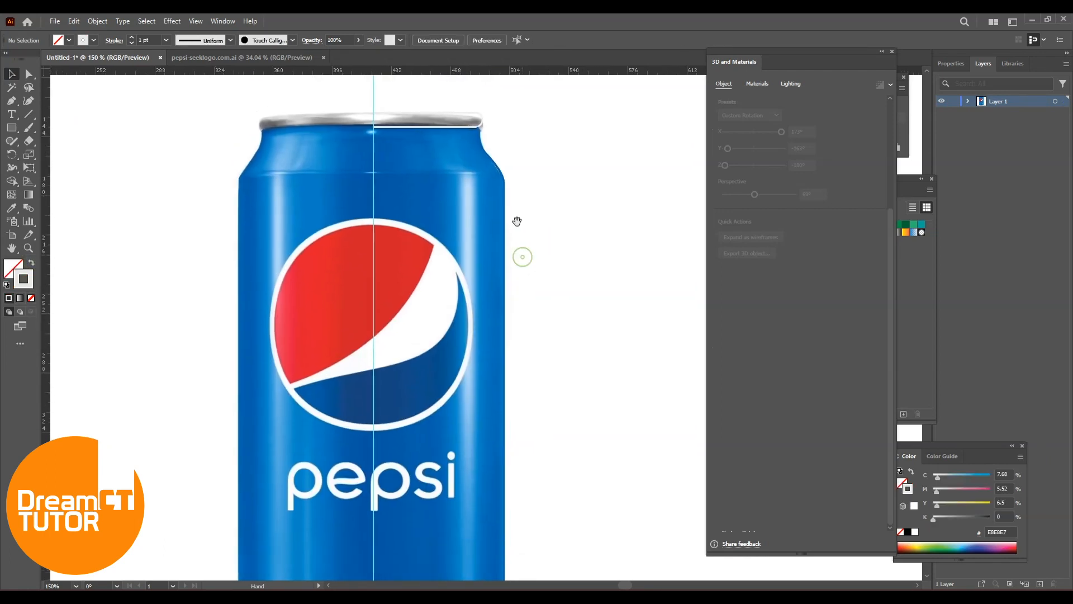
left_click_drag(500, 105, 473, 122)
left_click_drag(576, 359, 540, 174)
left_click_drag(524, 226, 418, 291)
mouse_move(514, 238)
left_mouse_down()
mouse_move(522, 340)
mouse_move(546, 366)
left_mouse_up()
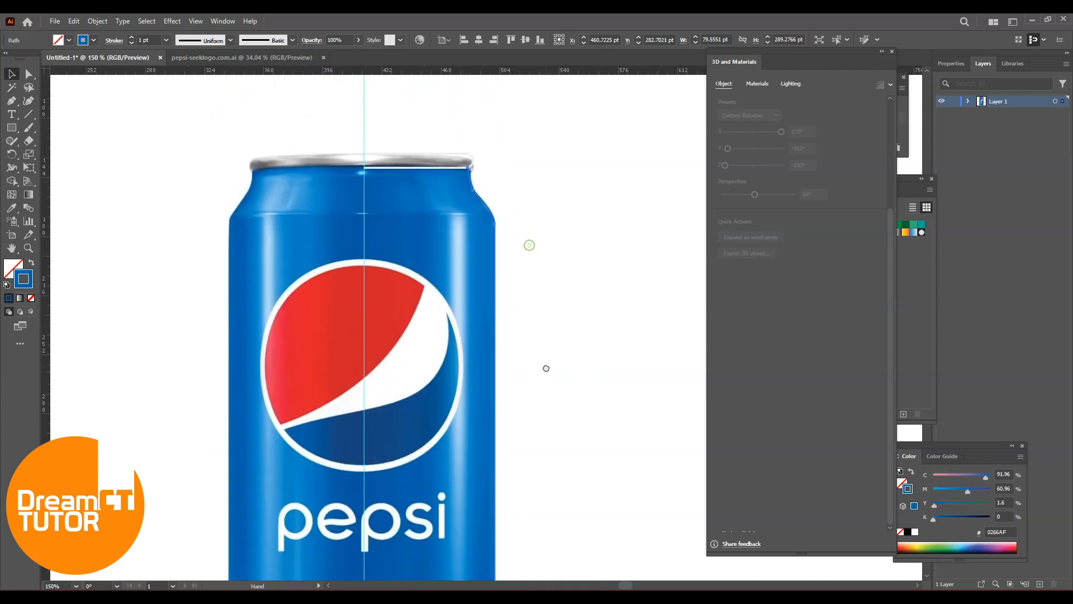
left_click_drag(412, 166, 562, 155)
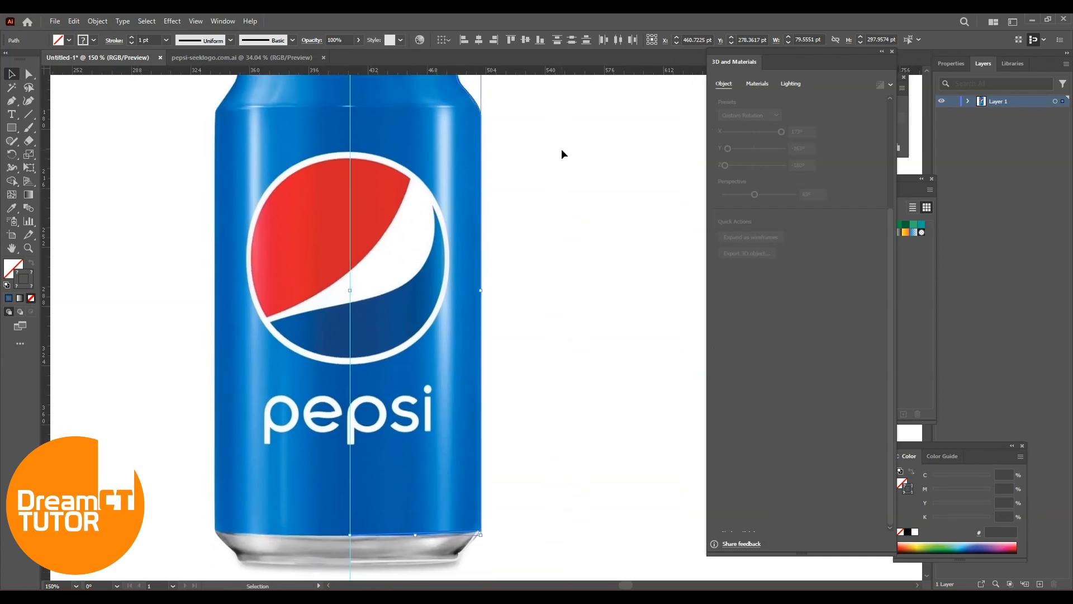
key("ctrl+minus")
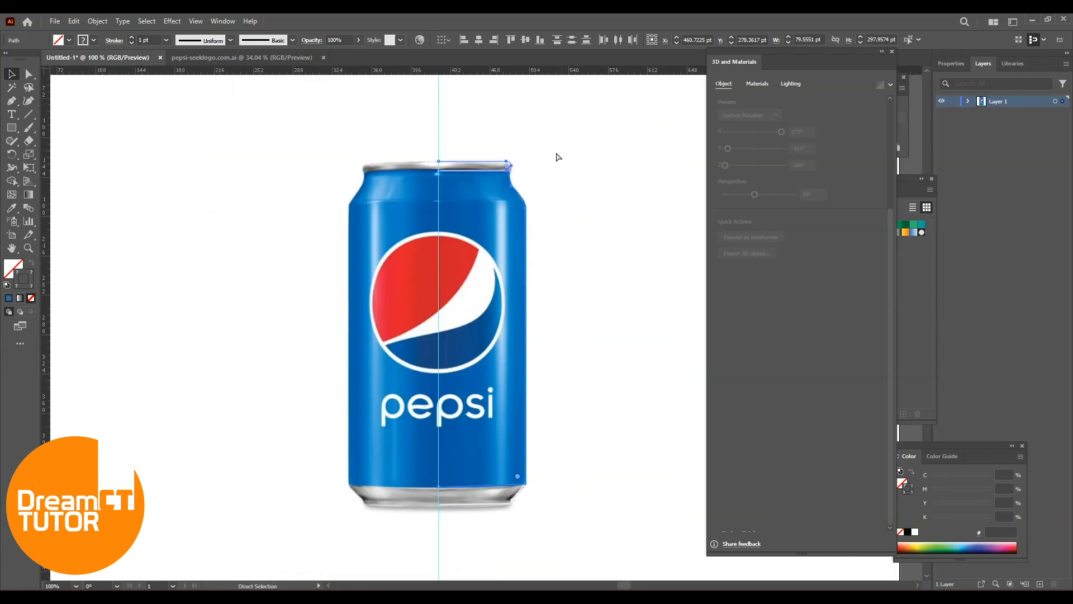
left_click_drag(558, 146, 496, 508)
left_click_drag(617, 291, 583, 298)
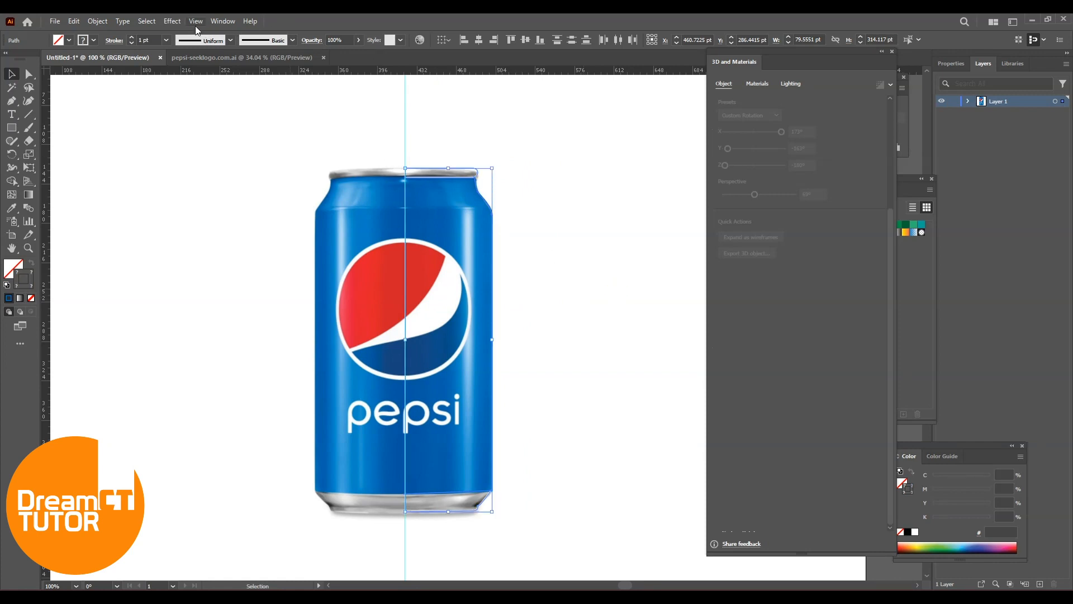
left_click(173, 21)
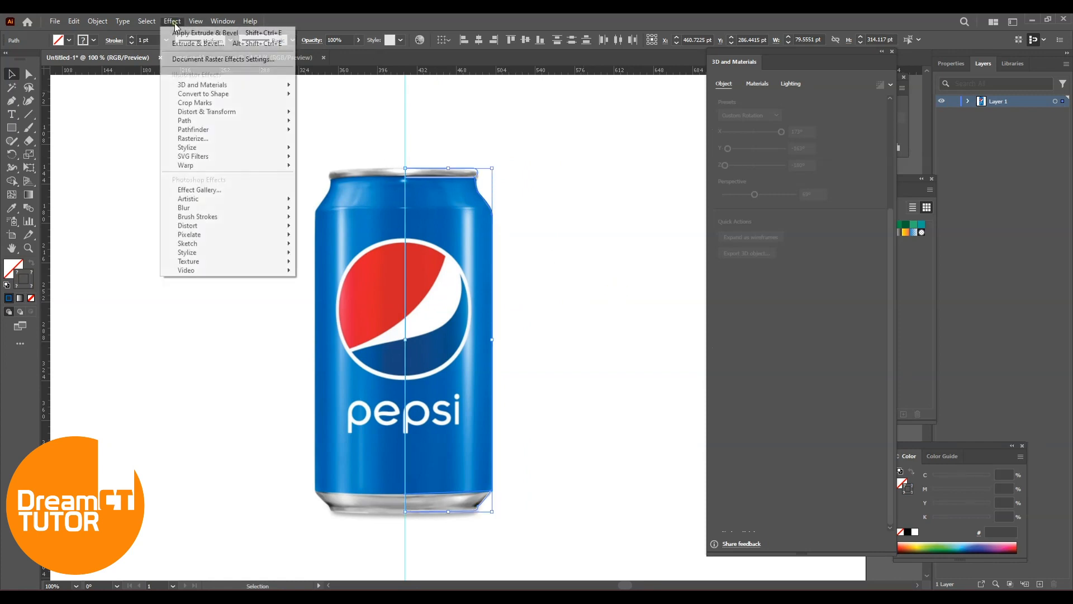
left_click(222, 85)
left_click(329, 99)
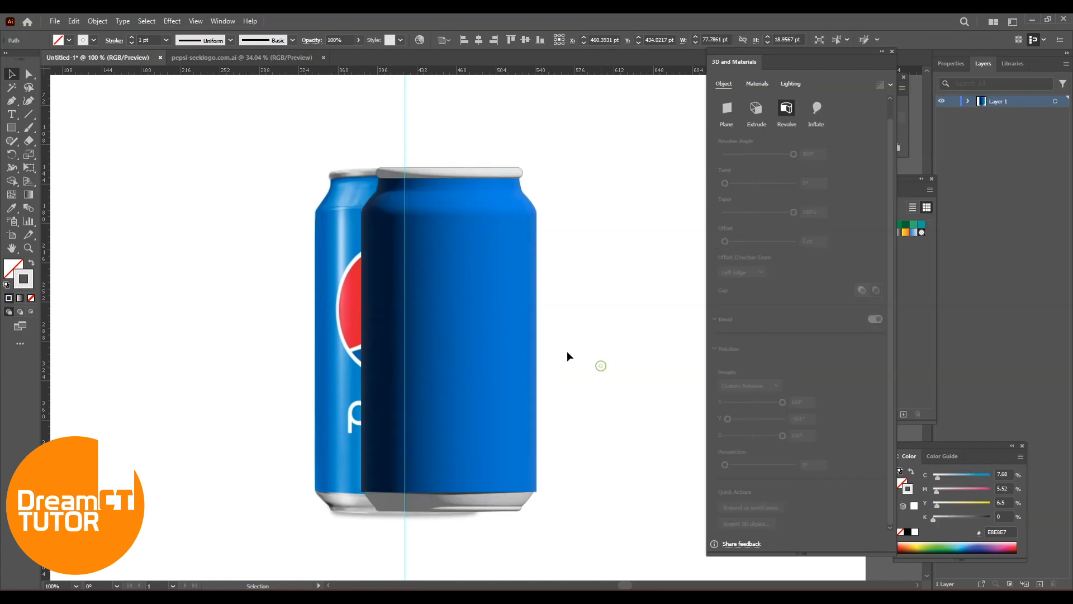
Move the three revolved can parts together about 151 pt to the right, beside the Pepsi can image
left_click_drag(525, 415, 523, 416)
left_click(591, 364)
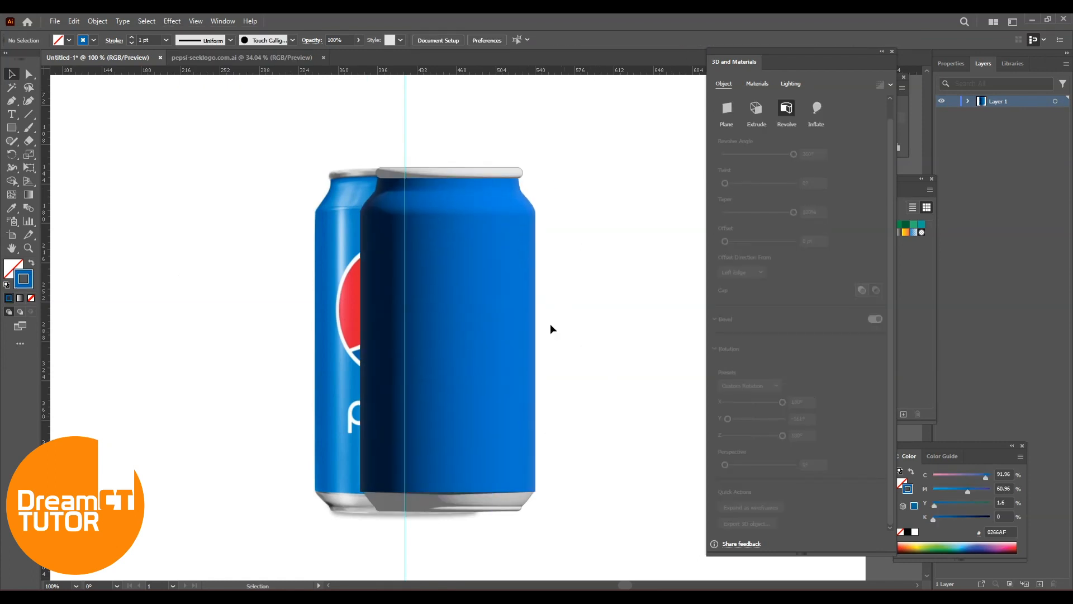
left_click(534, 307)
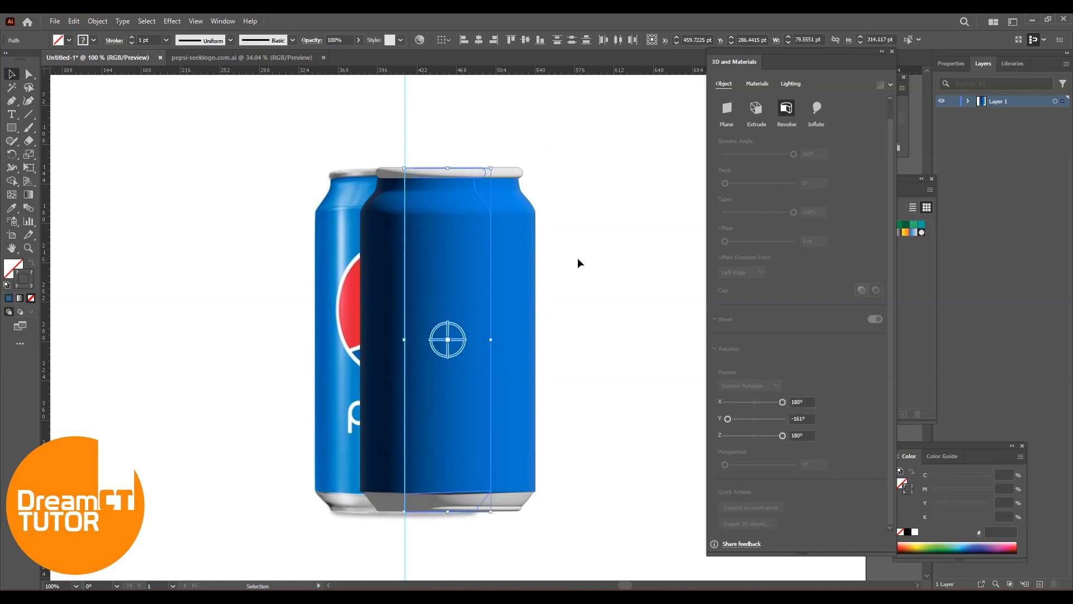
left_click(11, 73)
left_click_drag(465, 256, 631, 258)
left_click_drag(625, 272, 514, 261)
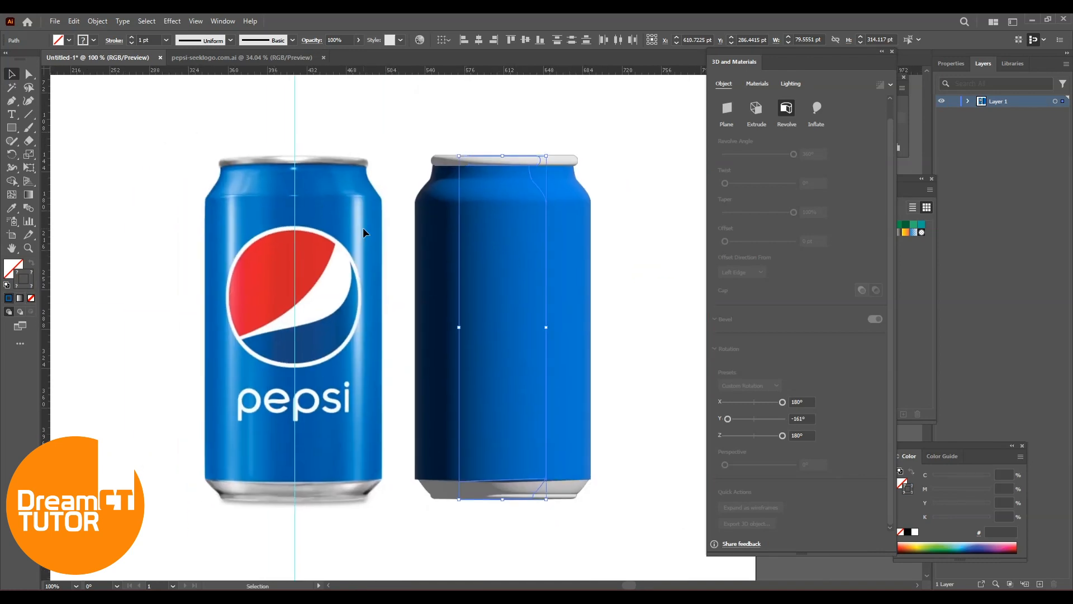
Turn on ray tracing for the revolved blue can body, with High quality and Render as vector enabled
left_click(576, 231)
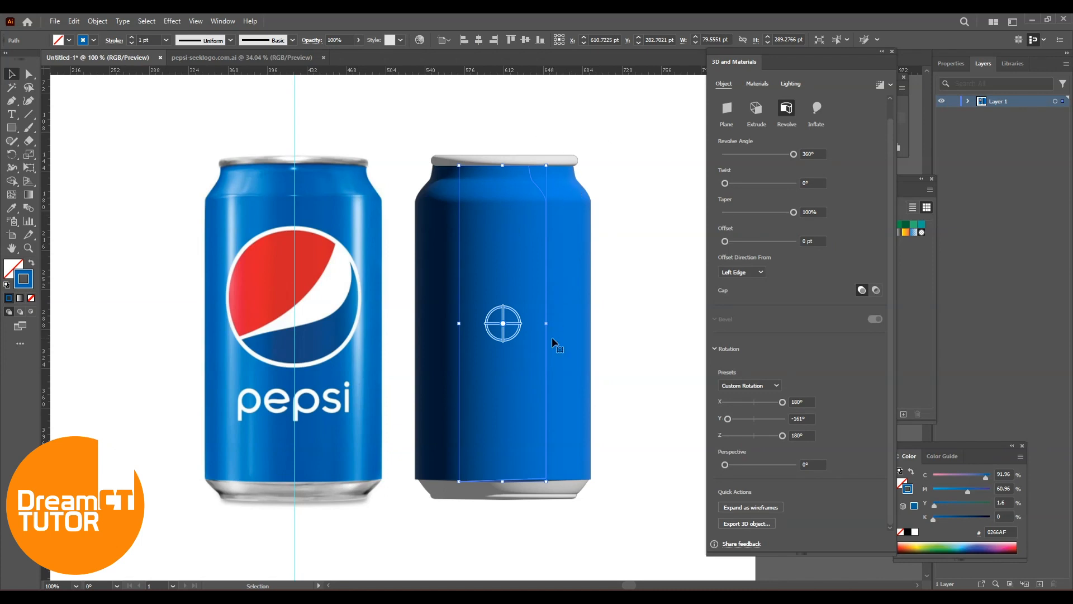
left_click(891, 84)
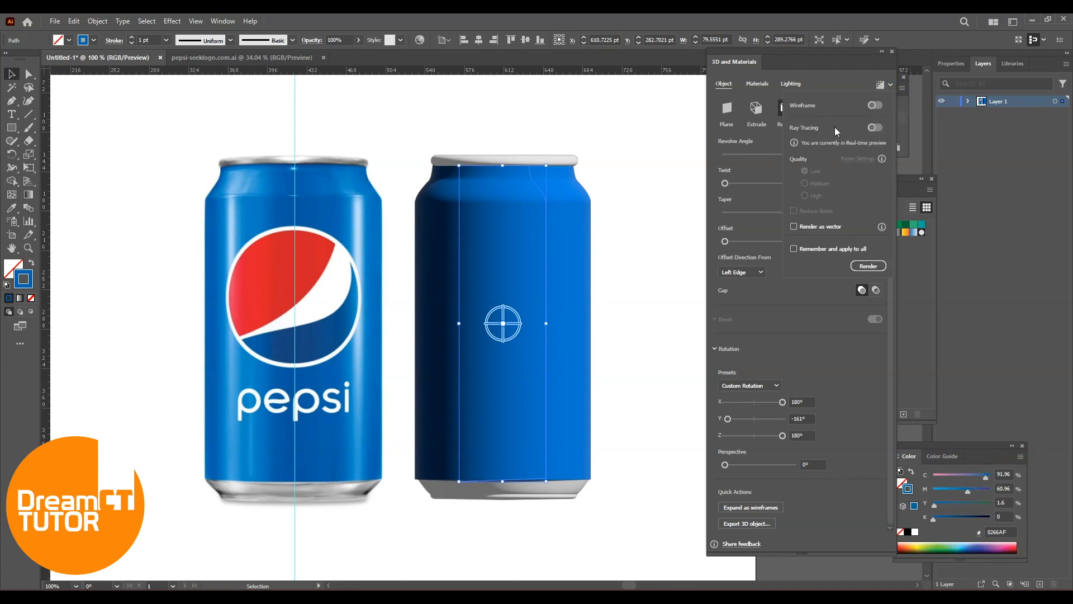
left_click(820, 318)
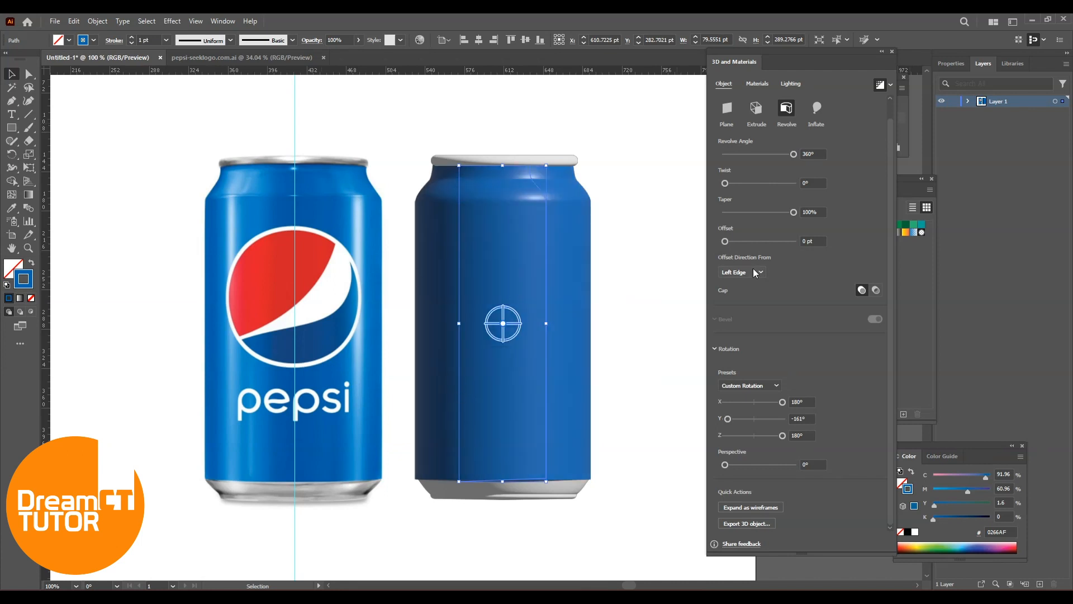
left_click(890, 87)
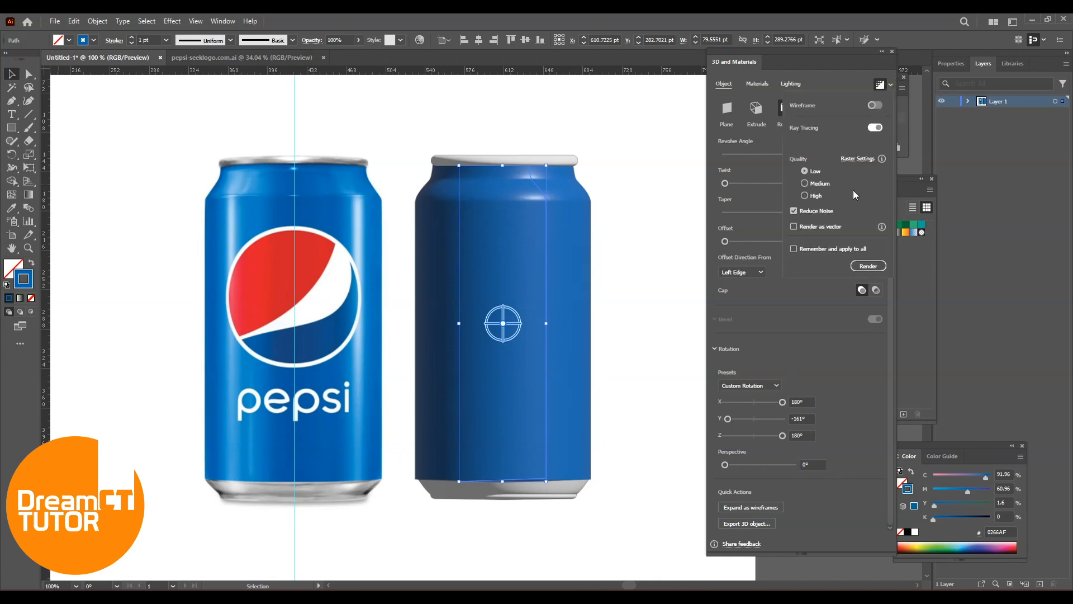
left_click(805, 184)
left_click(806, 195)
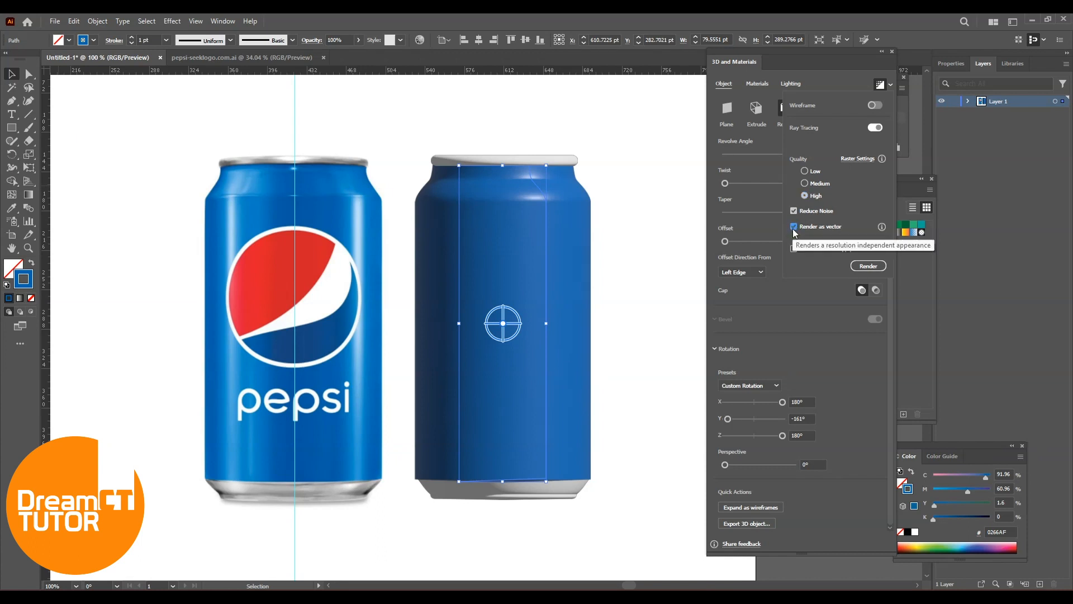
Turn on ray tracing for the revolved metal rim and the metal base as well
left_click(569, 163)
left_click(633, 133)
left_click(573, 161)
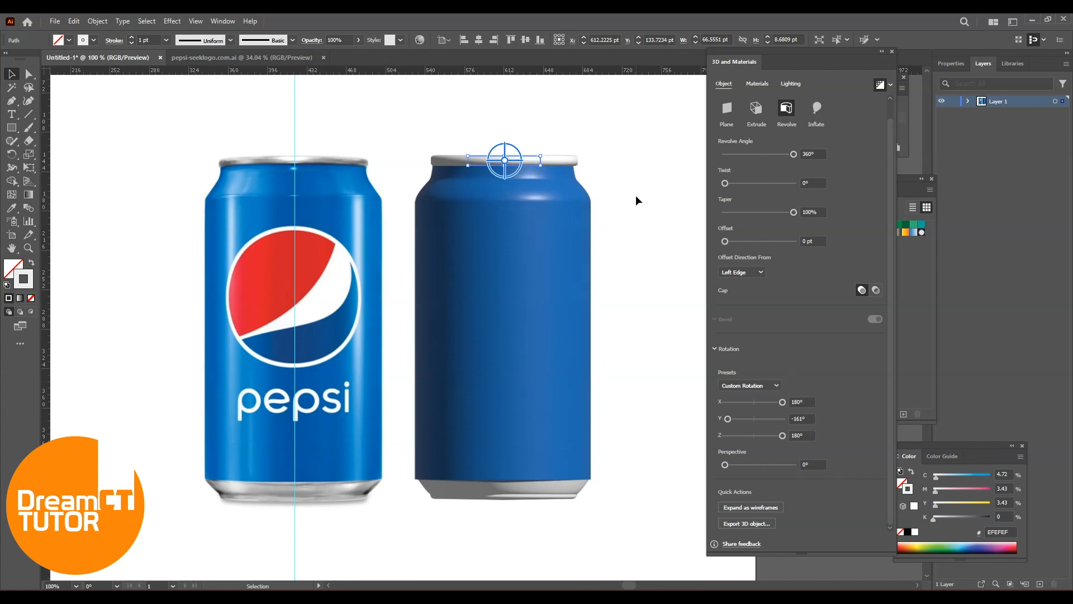
left_click(638, 195)
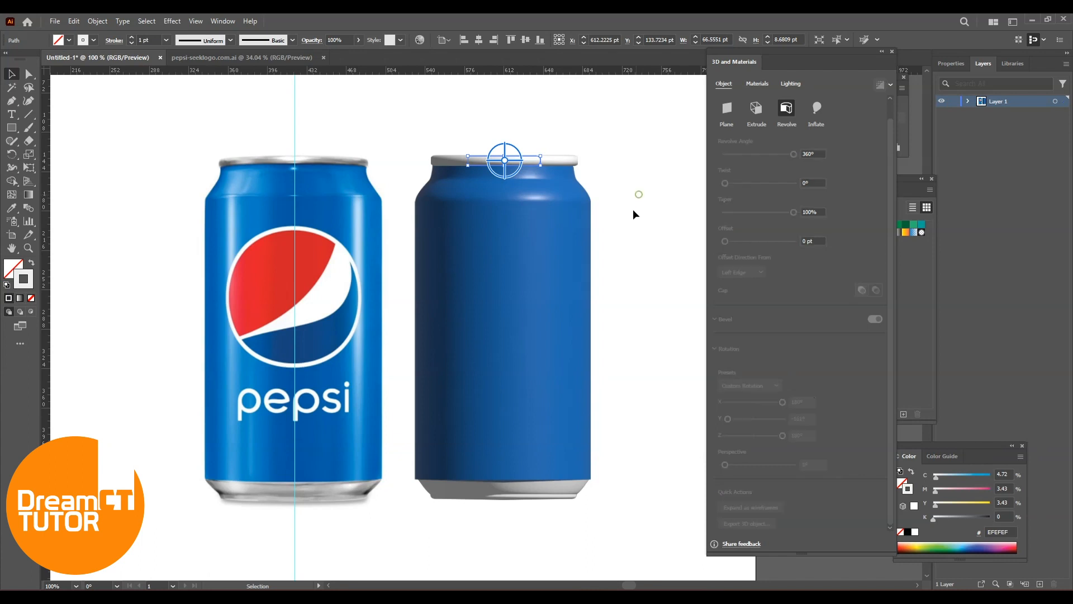
left_click(558, 486)
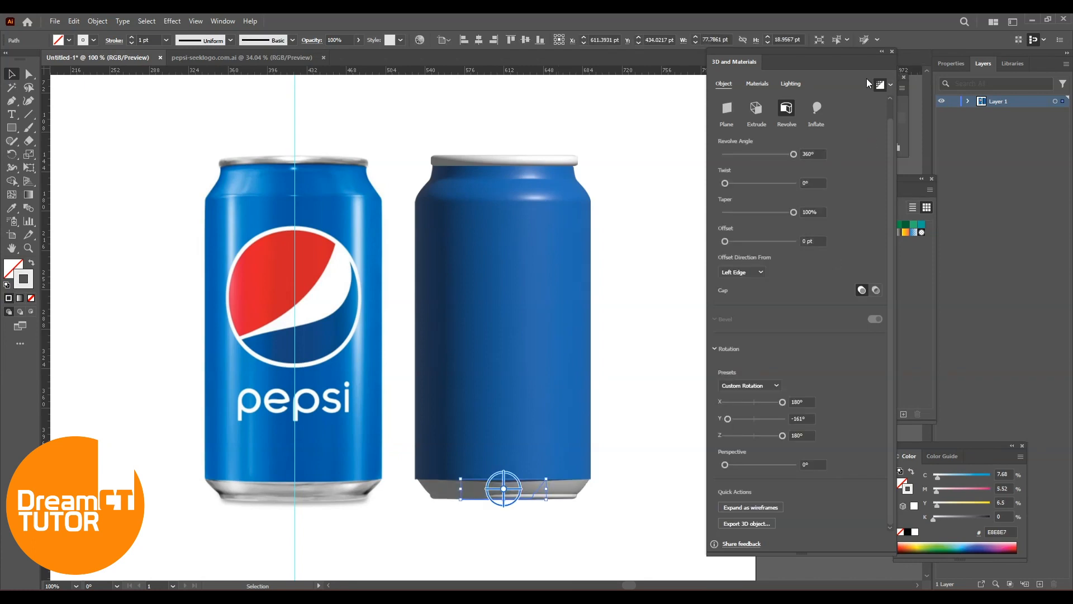
left_click(652, 223)
Set the ray tracing quality of the can's metal rim to High
left_click(577, 163)
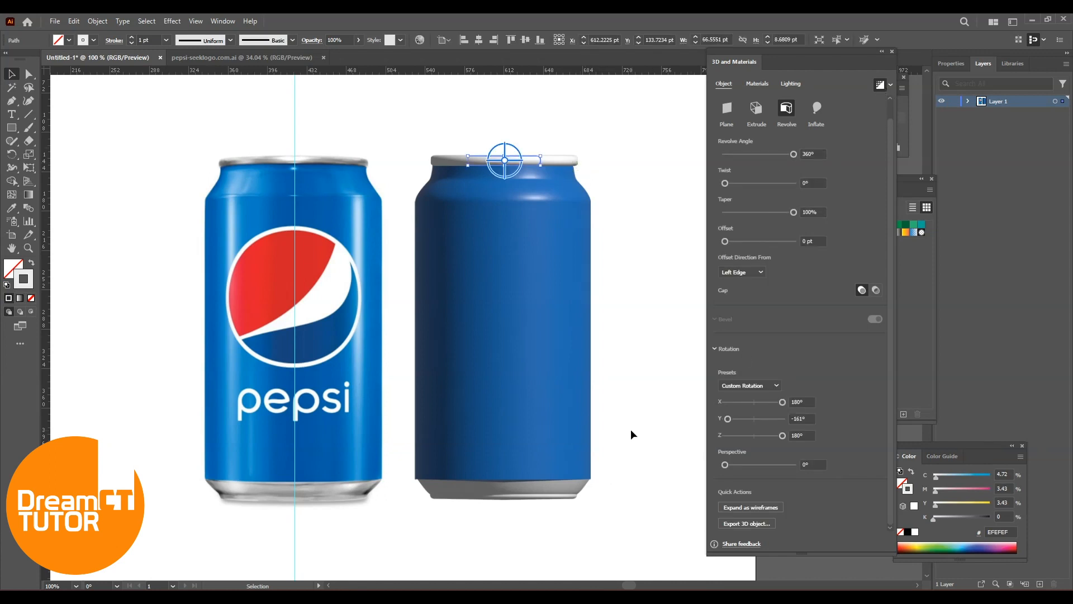
left_click(491, 353)
left_click(893, 86)
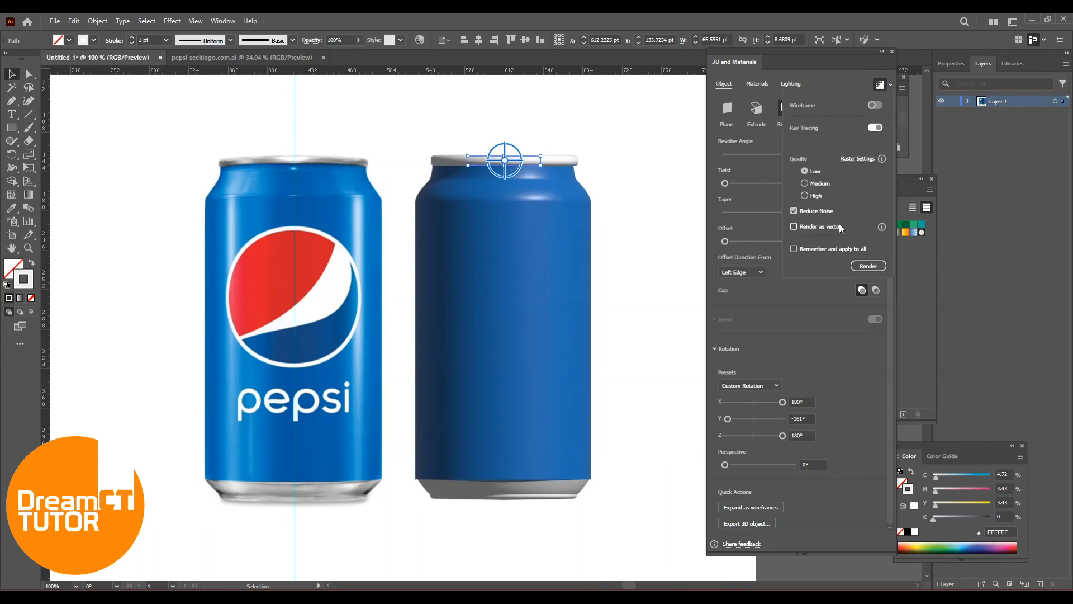
left_click(806, 196)
left_click(825, 79)
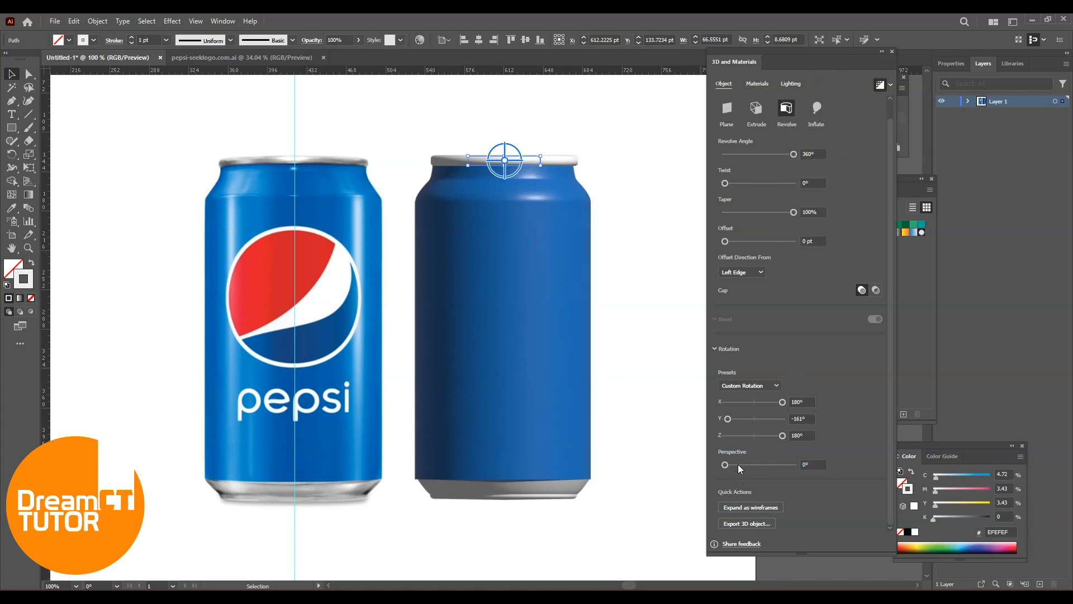
left_click(641, 236)
left_click(575, 180)
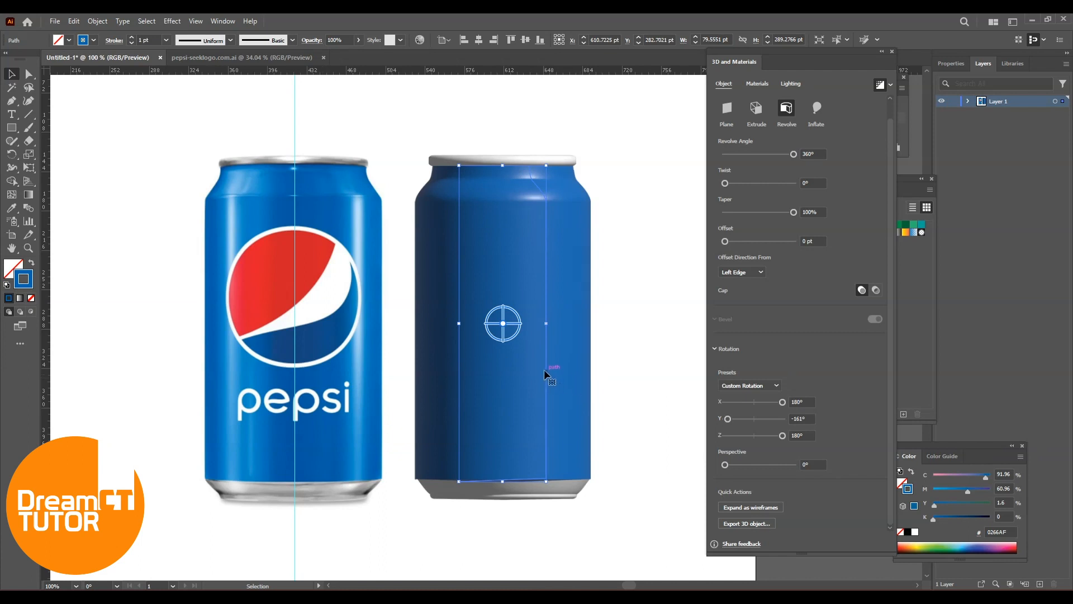
left_click(626, 325)
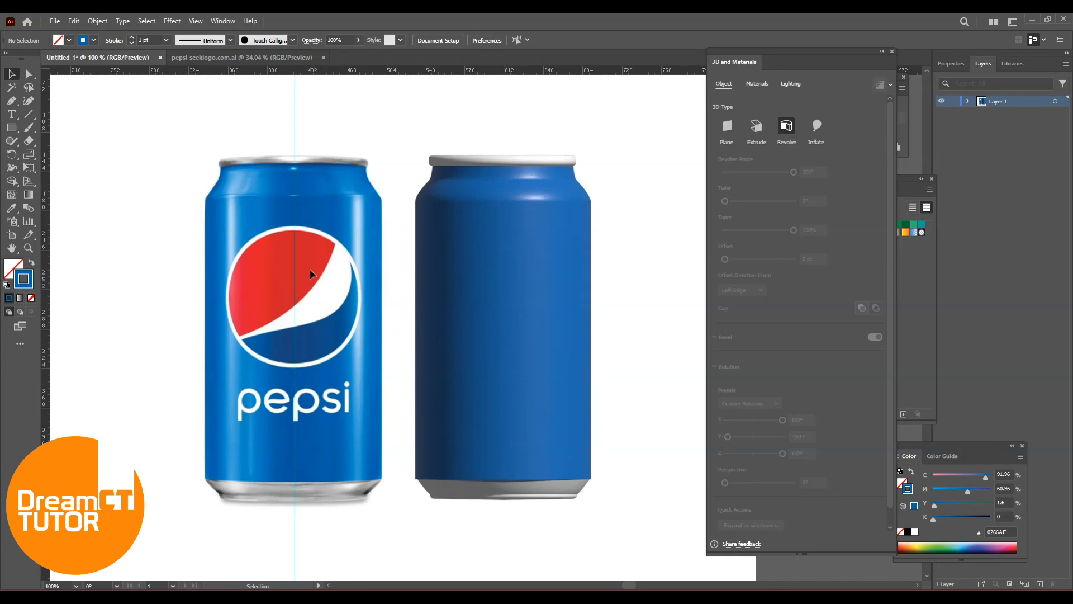
Copy the complete Pepsi logo from the pepsi-seeklogo.com.ai document into the can document, Untitled-1
left_click(269, 57)
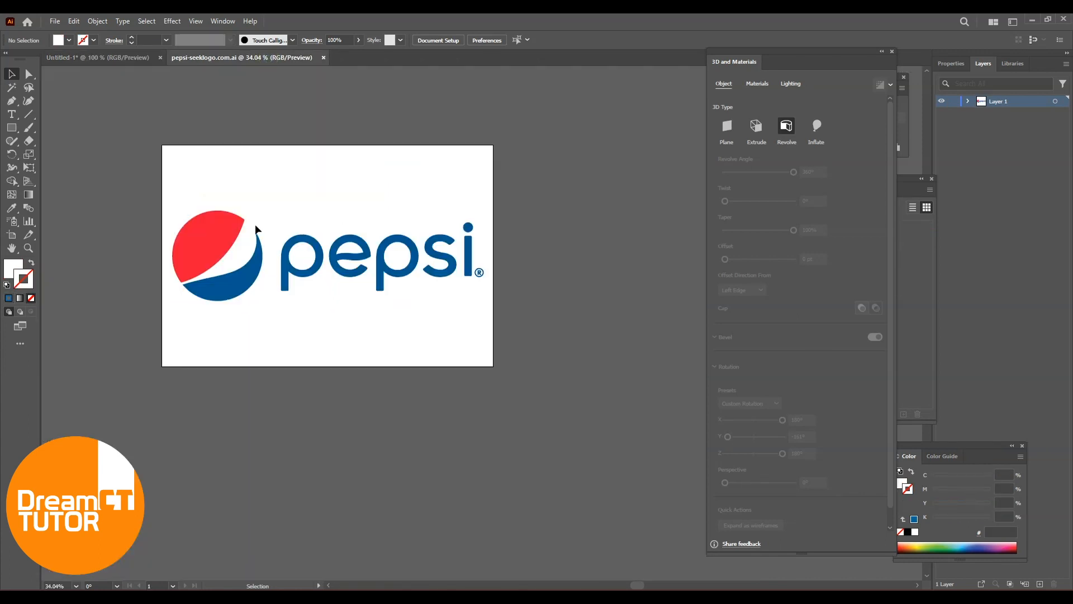
left_click_drag(168, 178, 503, 331)
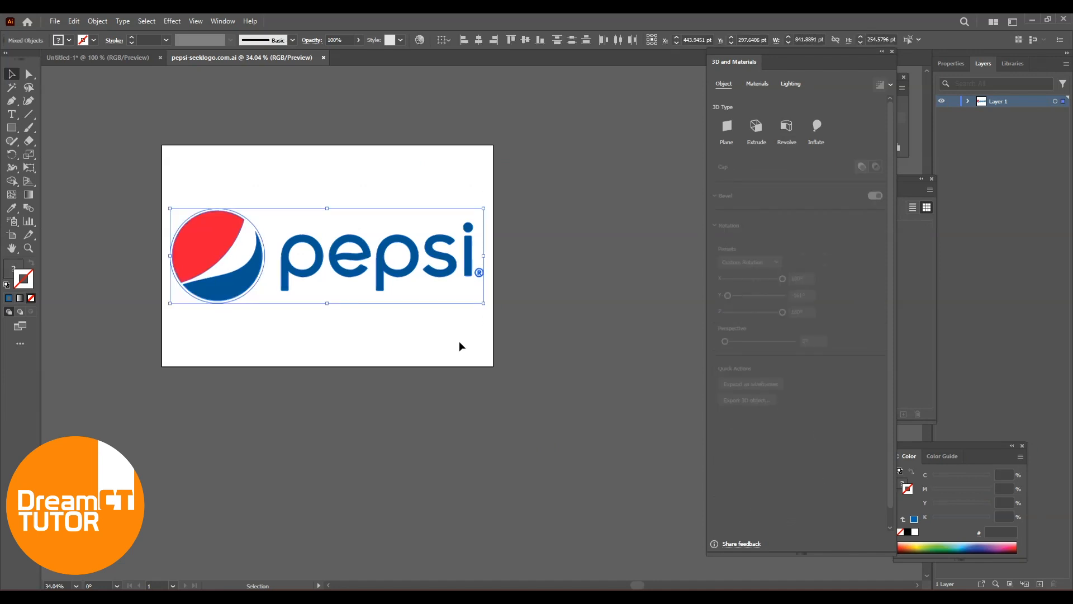
key("ctrl+c")
left_click(130, 57)
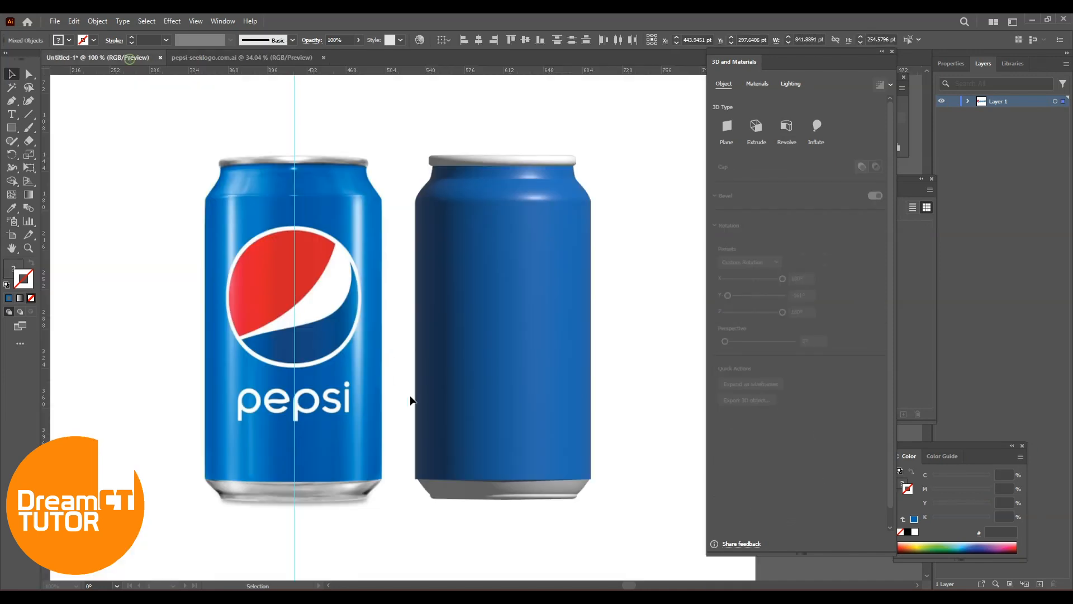
key("ctrl+v")
key("v")
Move the pasted Pepsi logo off the cans to the empty canvas above the artboard
key("ctrl+minus")
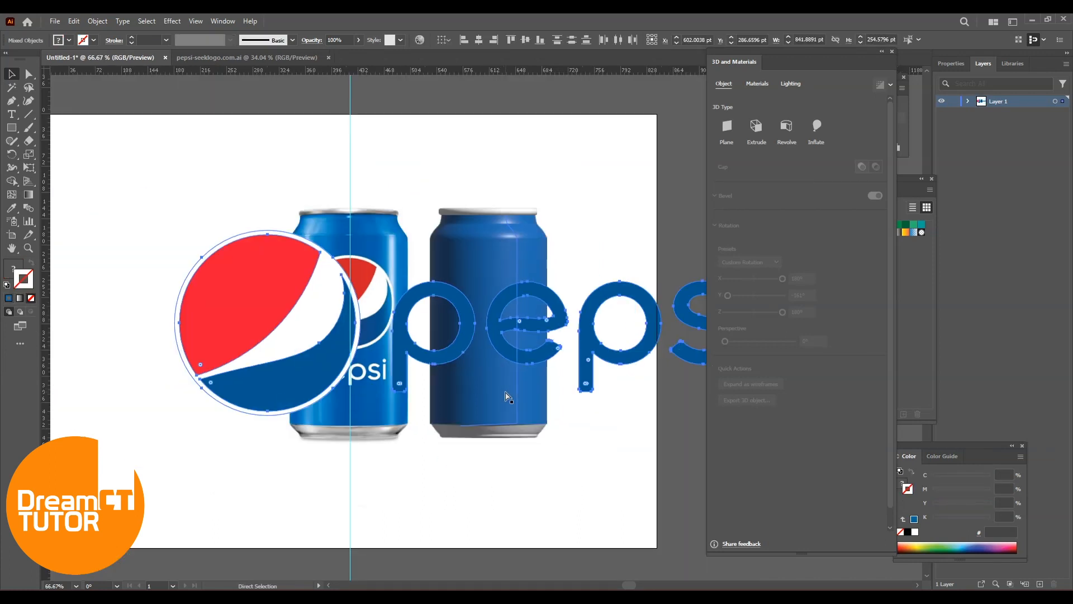
key("ctrl+minus")
left_click_drag(349, 365, 303, 214)
left_click_drag(472, 301, 469, 448)
left_click_drag(270, 328, 272, 184)
left_click(456, 180)
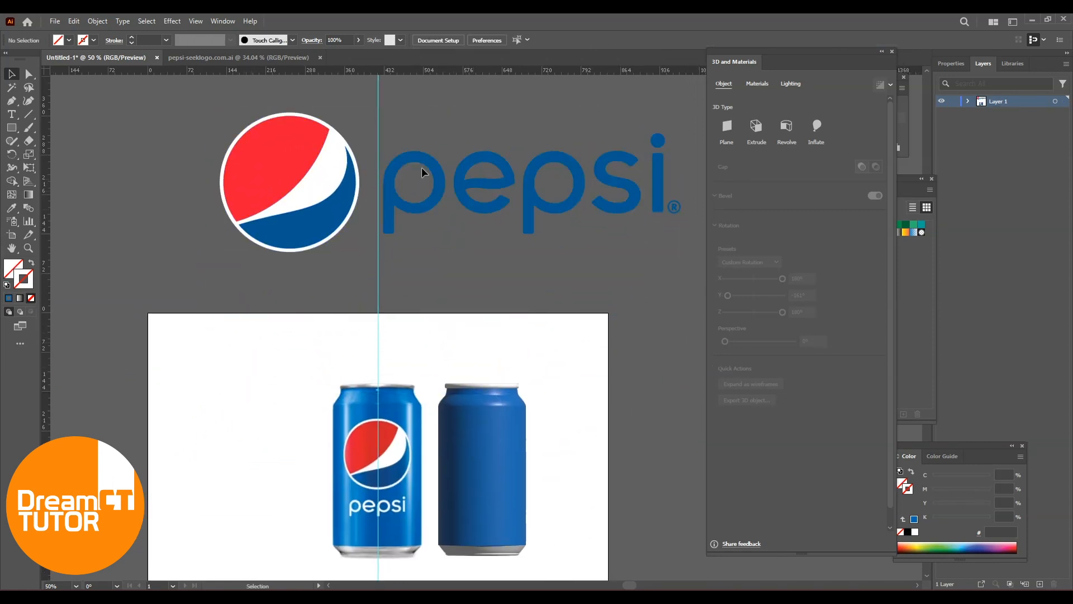
Move the pepsi wordmark beneath the round emblem and scale it down proportionally to about 390 pt wide
left_click_drag(435, 169, 260, 280)
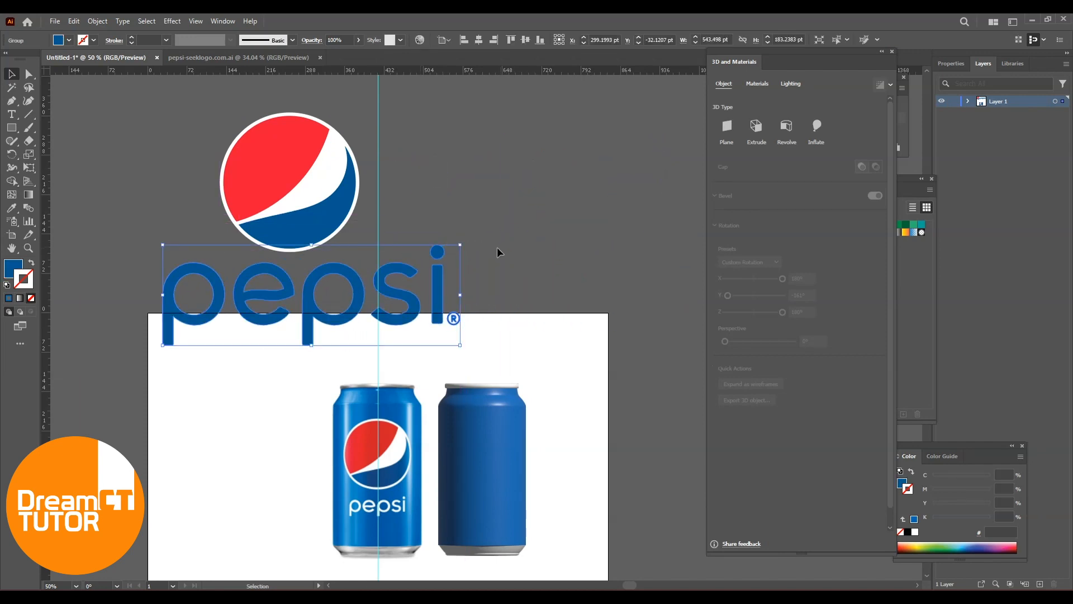
left_click_drag(460, 246, 375, 275)
left_click_drag(301, 296, 330, 275)
Fill the pepsi wordmark with white (FFFFFF) and shift the stacked logo toward the artboard's right side
left_click(16, 270)
double_click(17, 271)
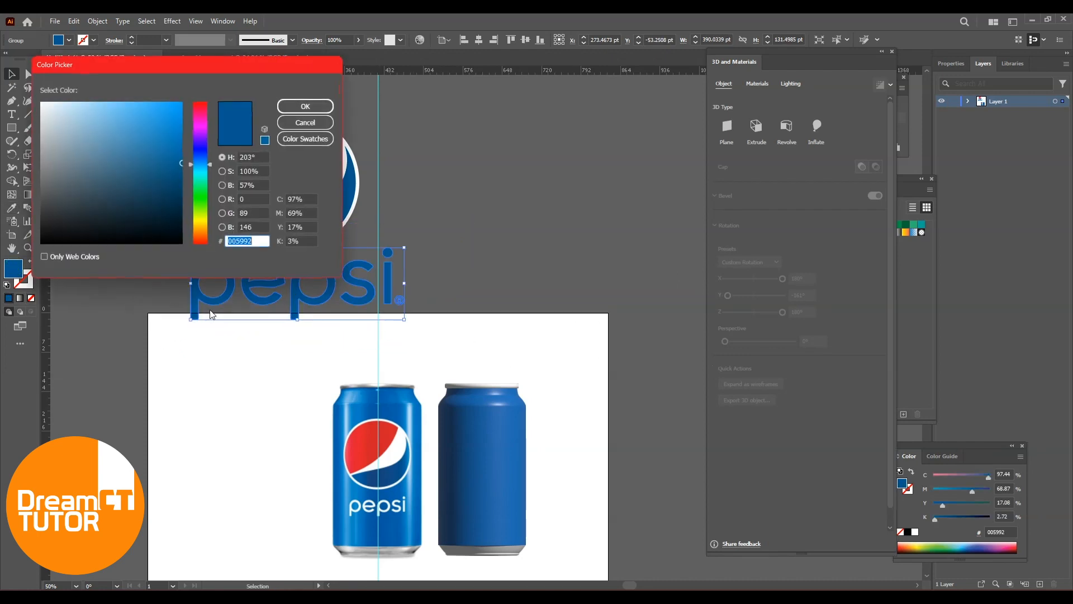
type("ffffff")
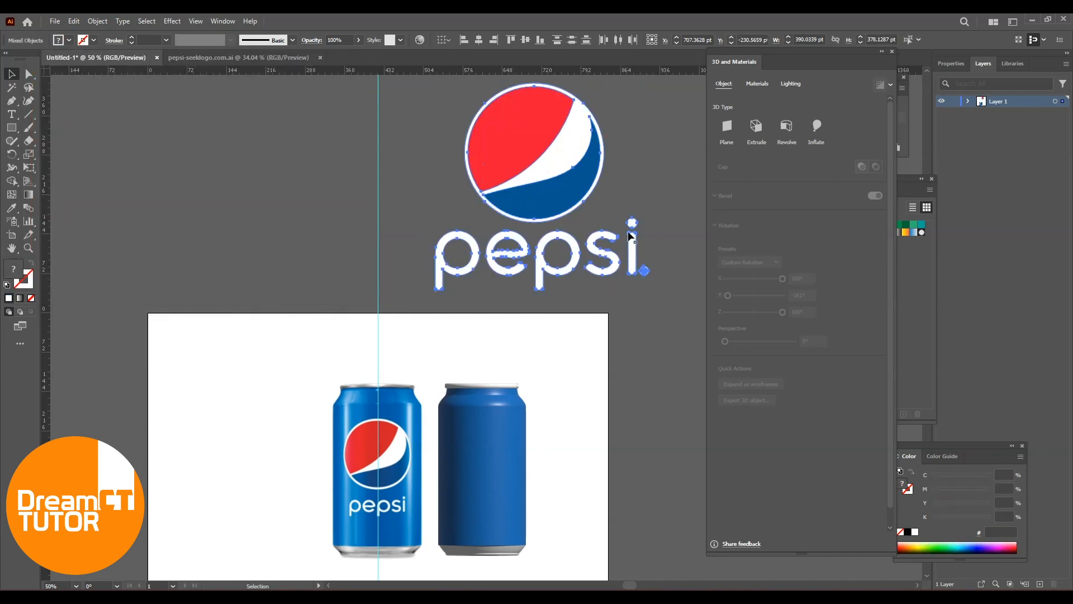
left_click(642, 328)
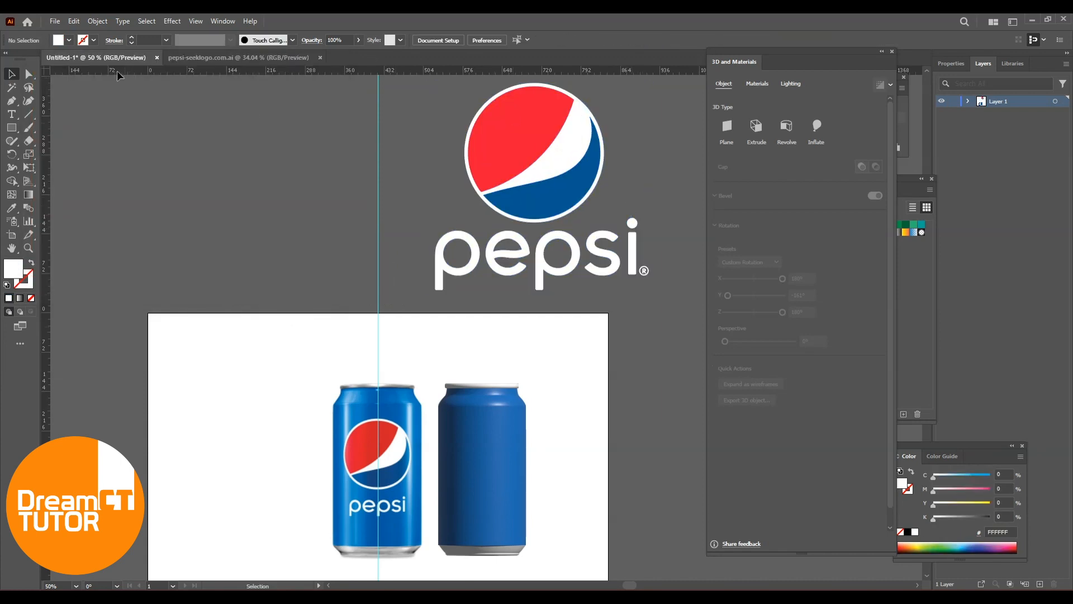
Scale the stacked emblem and wordmark together to about 190 × 185 pt and place them just above the artboard
left_click_drag(426, 96, 674, 300)
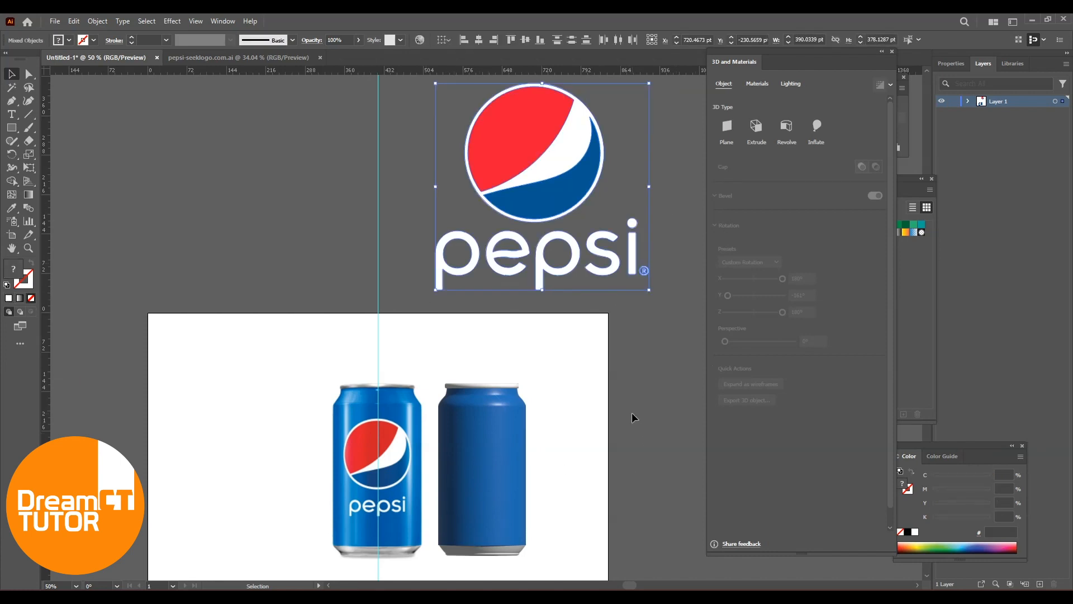
left_click_drag(650, 292, 583, 227)
left_click_drag(508, 101, 551, 224)
left_click_drag(617, 337, 585, 304)
left_click_drag(647, 372, 607, 297)
left_click_drag(488, 167, 511, 169)
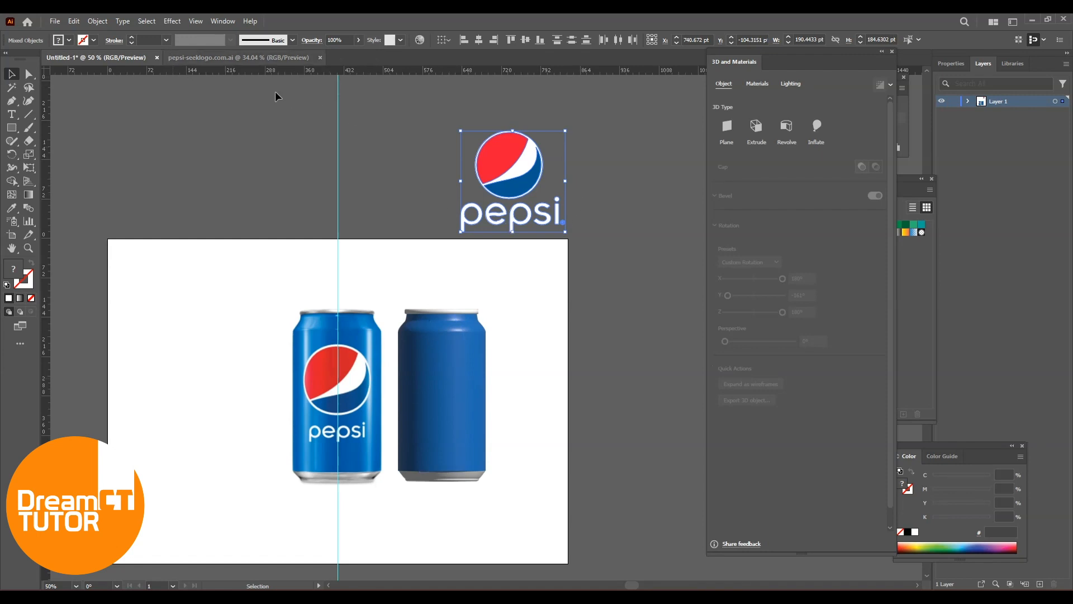
Save the stacked Pepsi logo as a dynamic Movie Clip symbol with the default name New Symbol
left_click(222, 20)
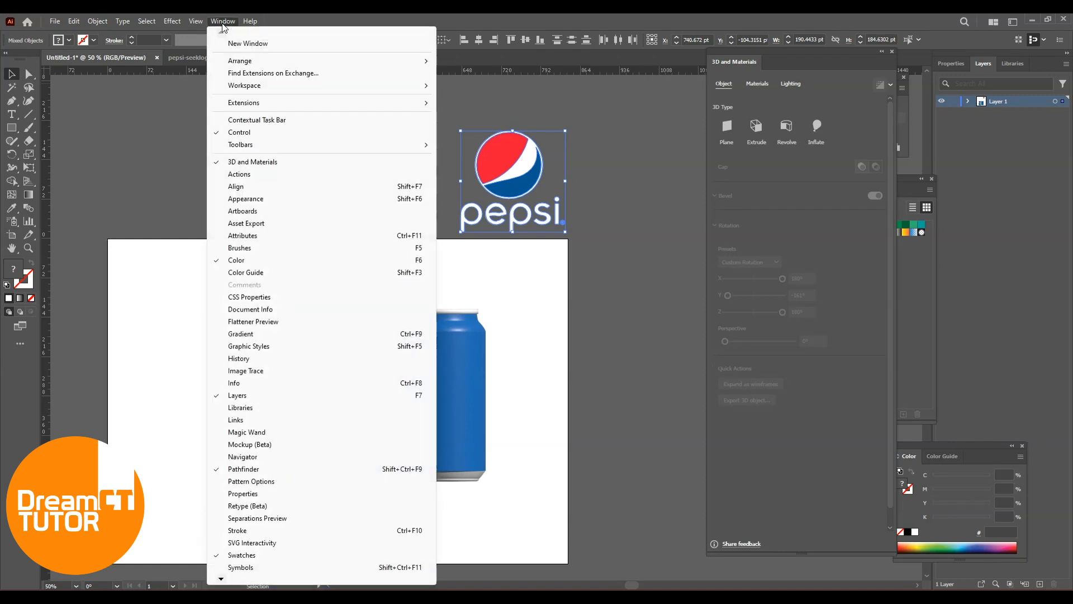
left_click(239, 567)
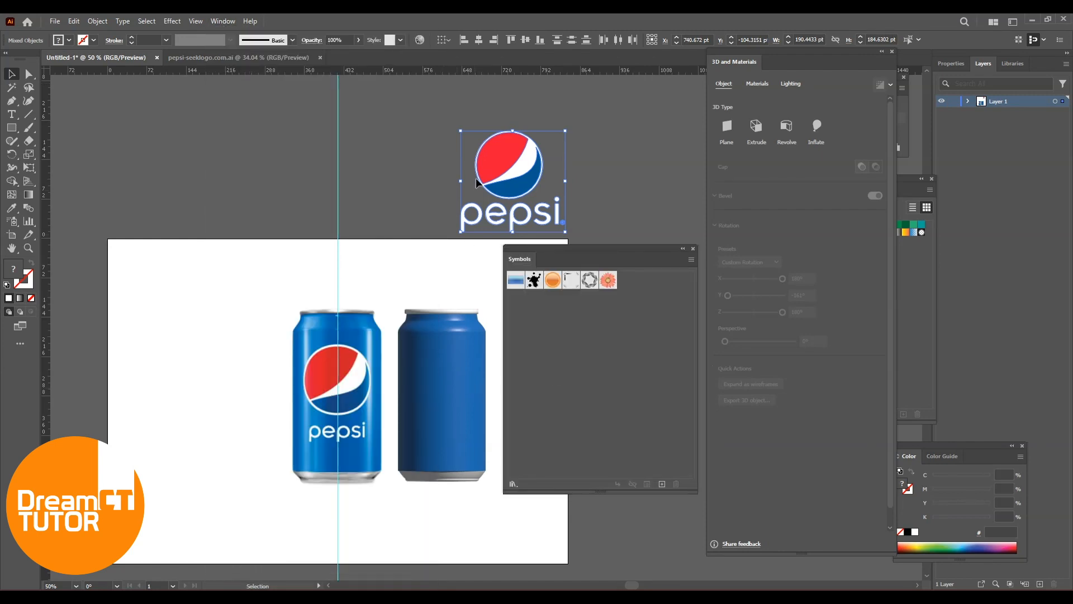
left_click_drag(493, 165, 626, 347)
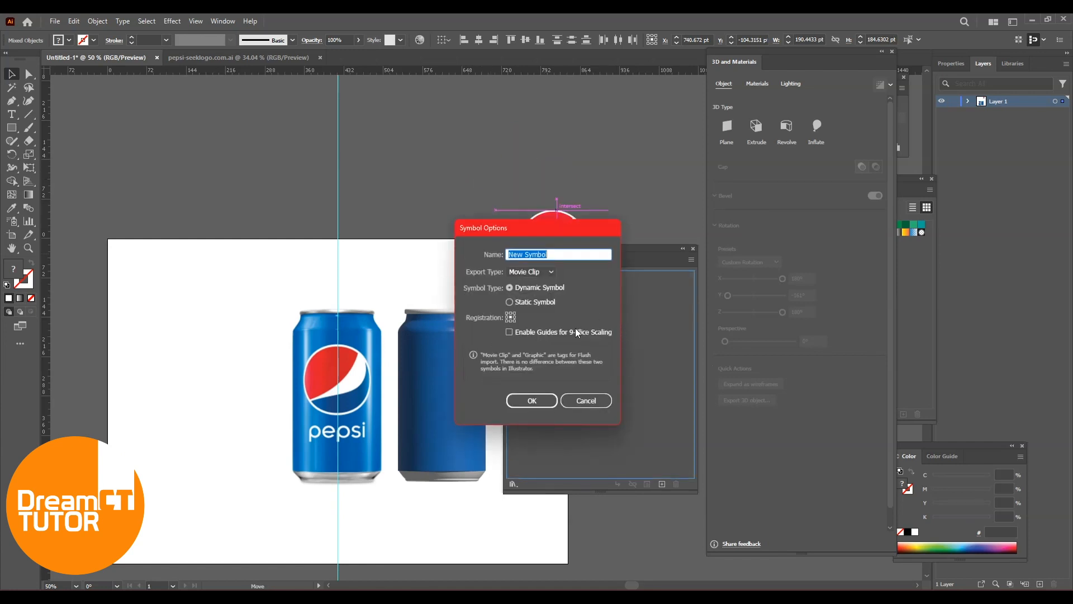
left_click(547, 401)
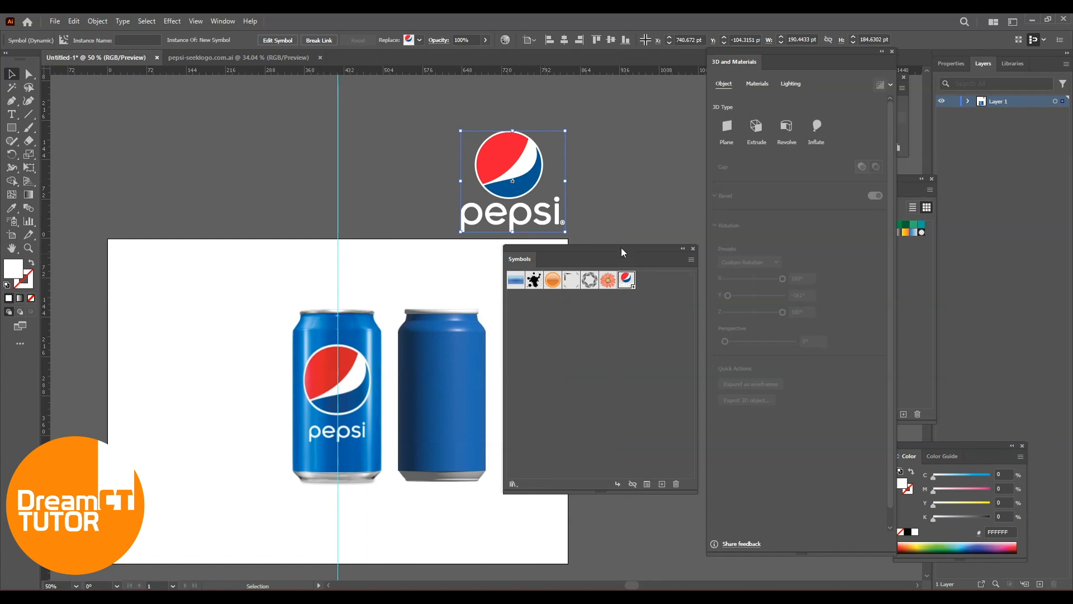
left_click_drag(640, 251, 638, 98)
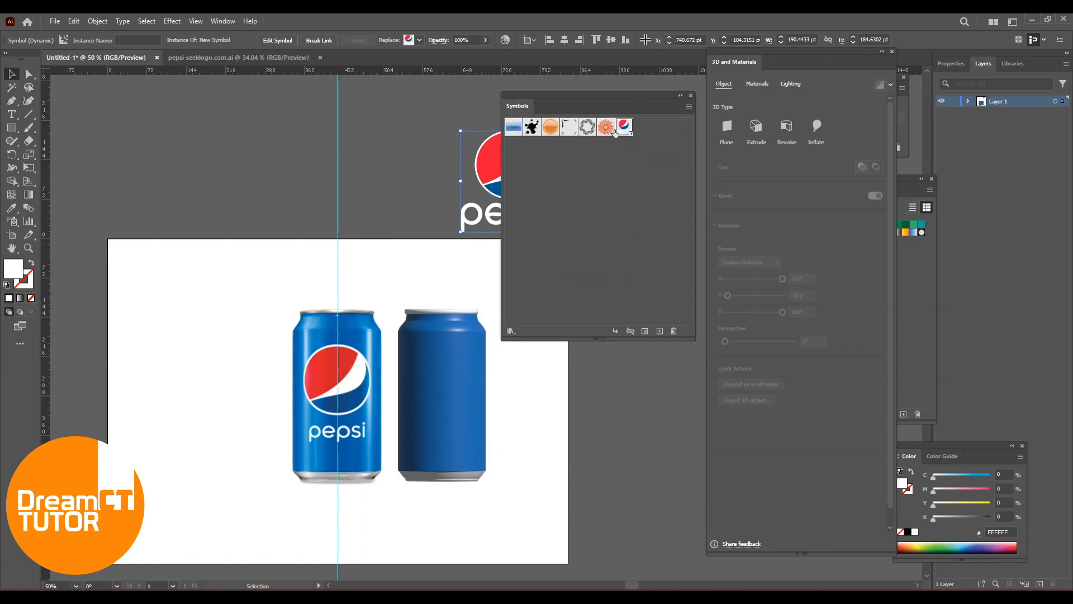
Select the revolved blue can body and examine its available Adobe Substance materials and mappable graphics, including the logo symbol
left_click(469, 399)
left_click_drag(582, 403, 457, 348)
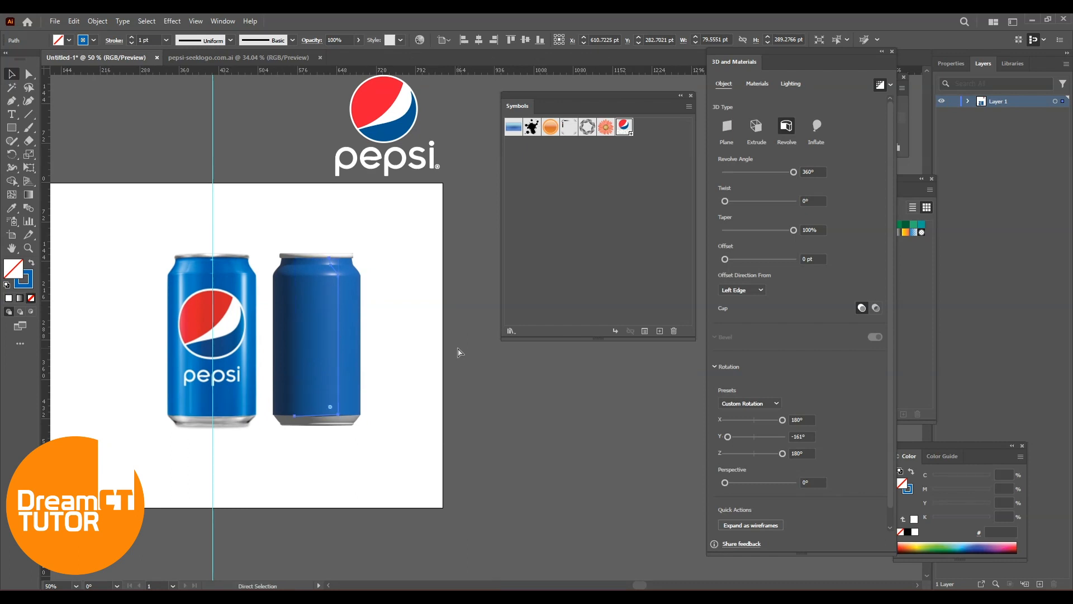
key("ctrl+plus")
key("ctrl+plus")
left_click_drag(447, 332, 332, 298)
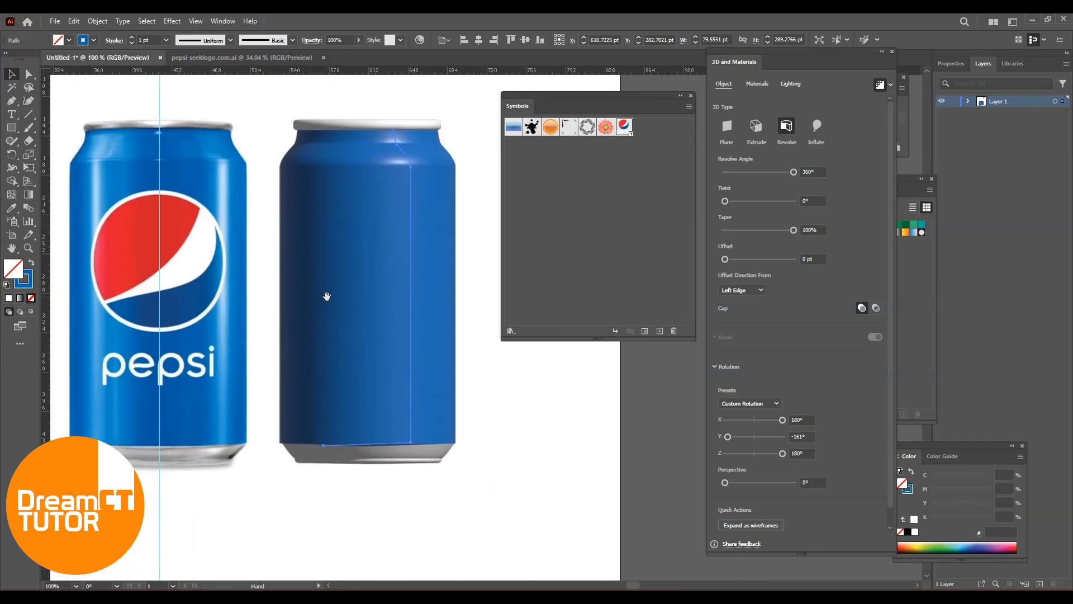
left_click_drag(606, 100, 616, 109)
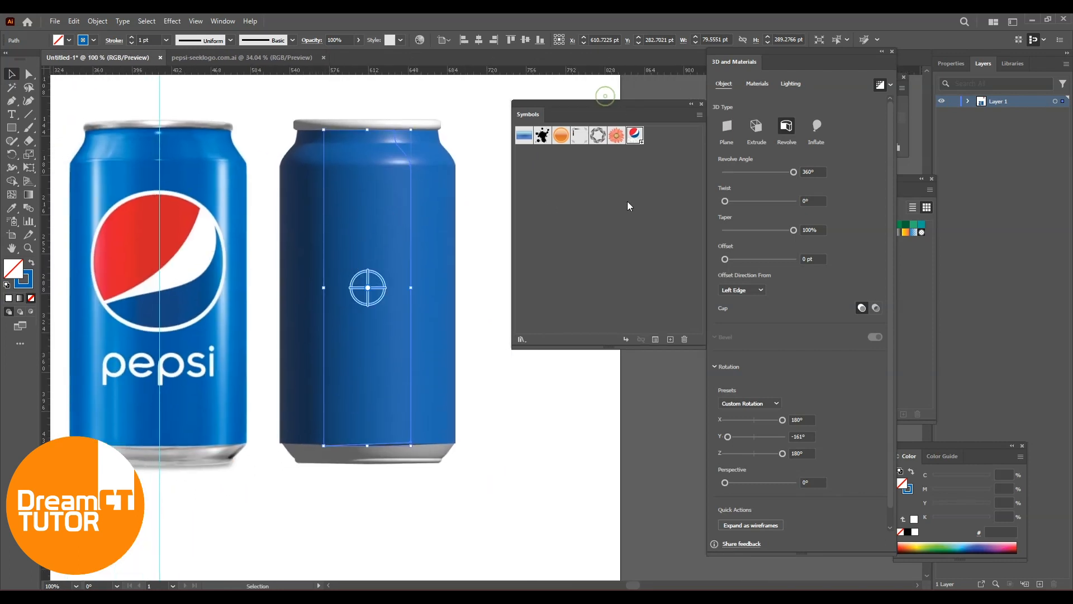
left_click(460, 238)
left_click(412, 275)
left_click(761, 85)
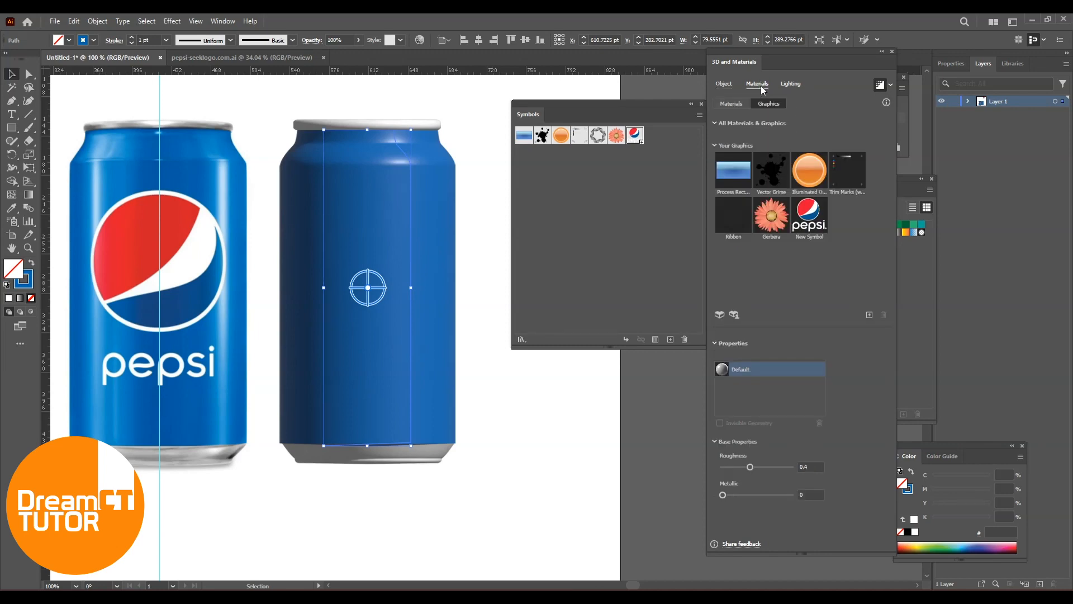
left_click(732, 104)
left_click_drag(888, 165, 901, 185)
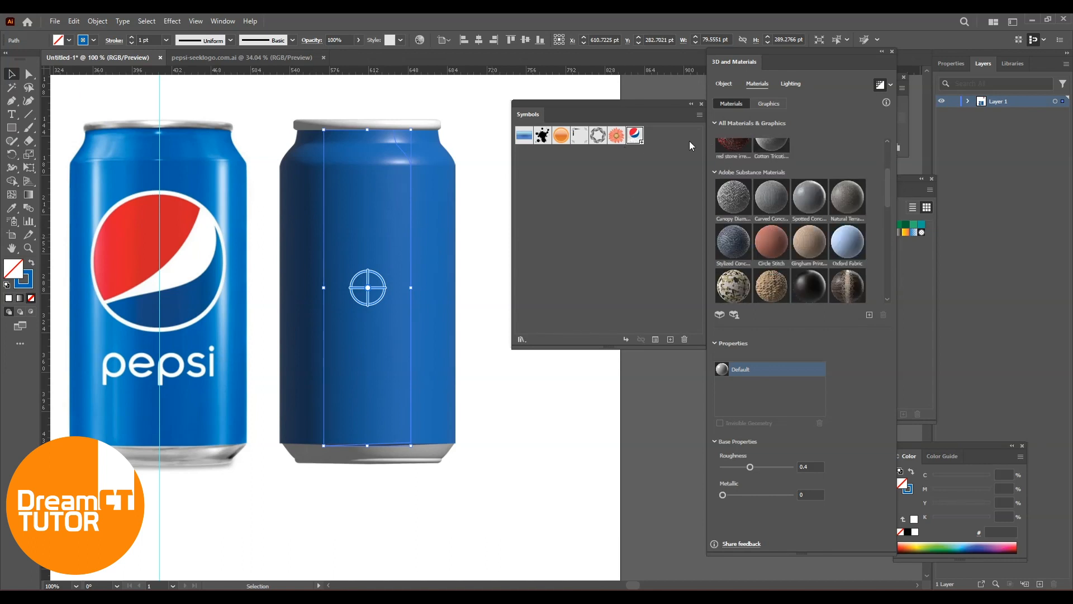
left_click(771, 104)
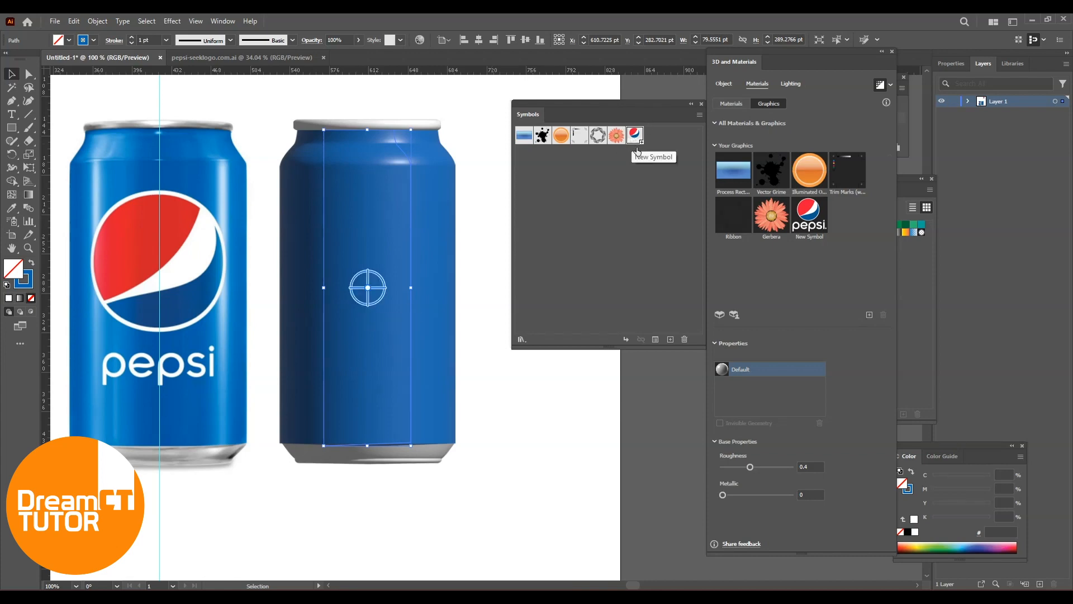
Map the New Symbol logo graphic onto the can body, shift it slightly right and scale it to about 88.6%
left_click(809, 220)
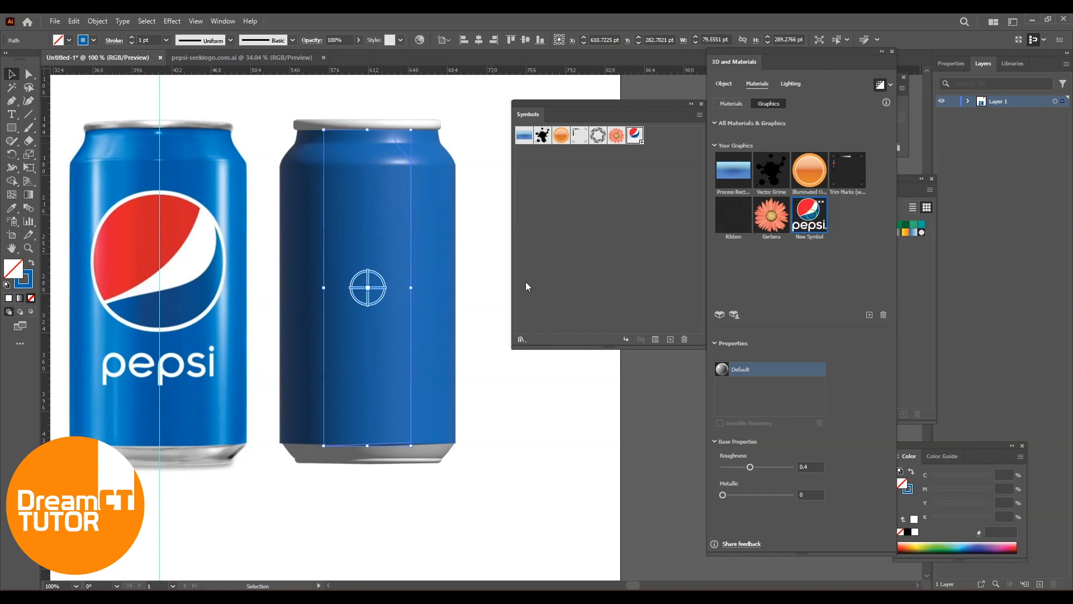
left_click(813, 216)
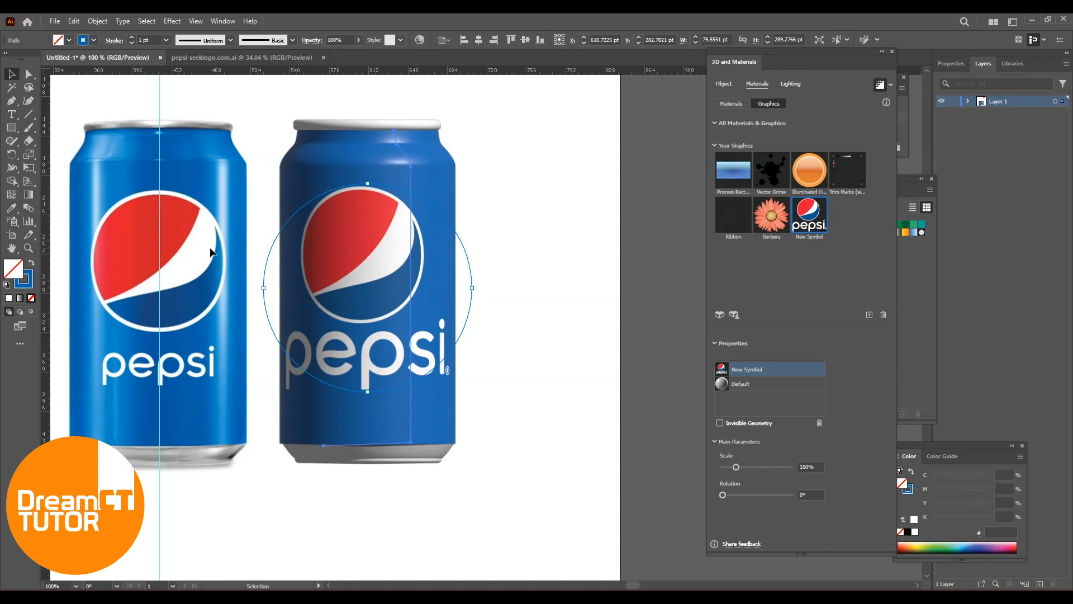
left_click_drag(359, 250, 371, 250)
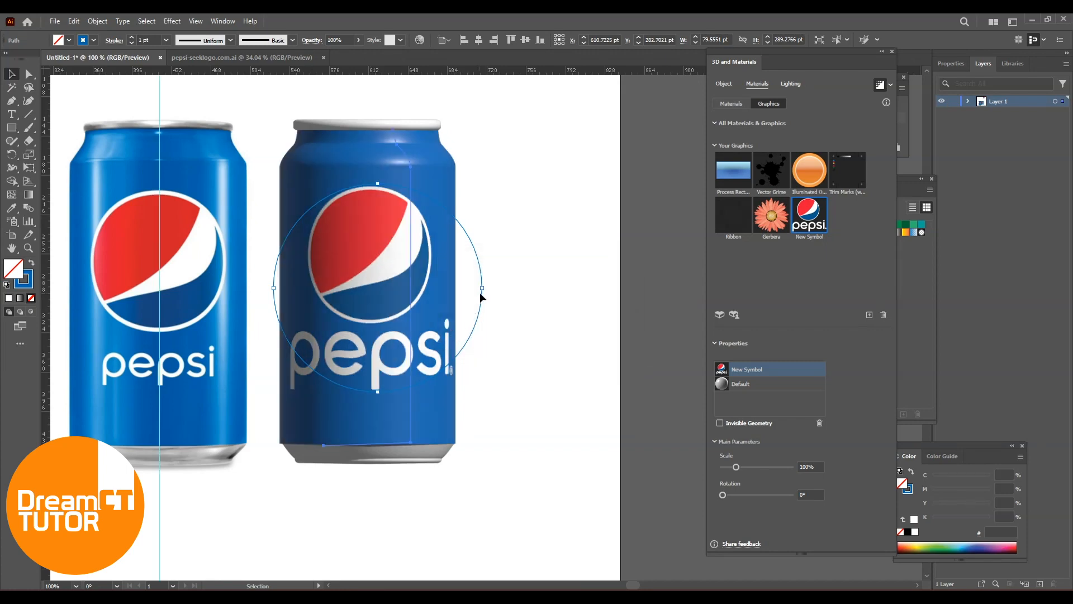
left_click_drag(482, 289, 471, 294)
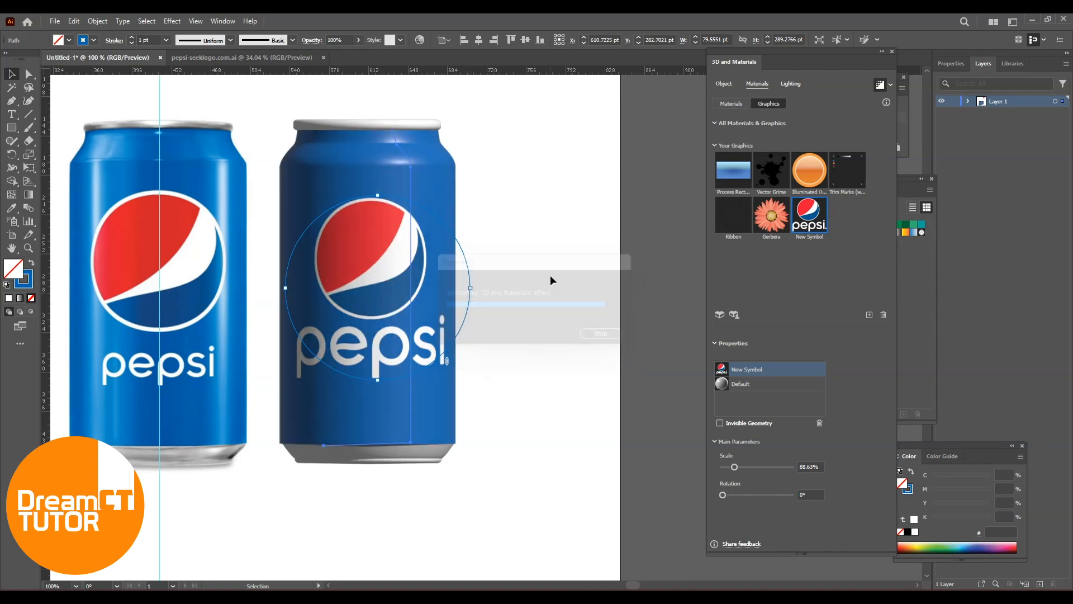
left_click(550, 276)
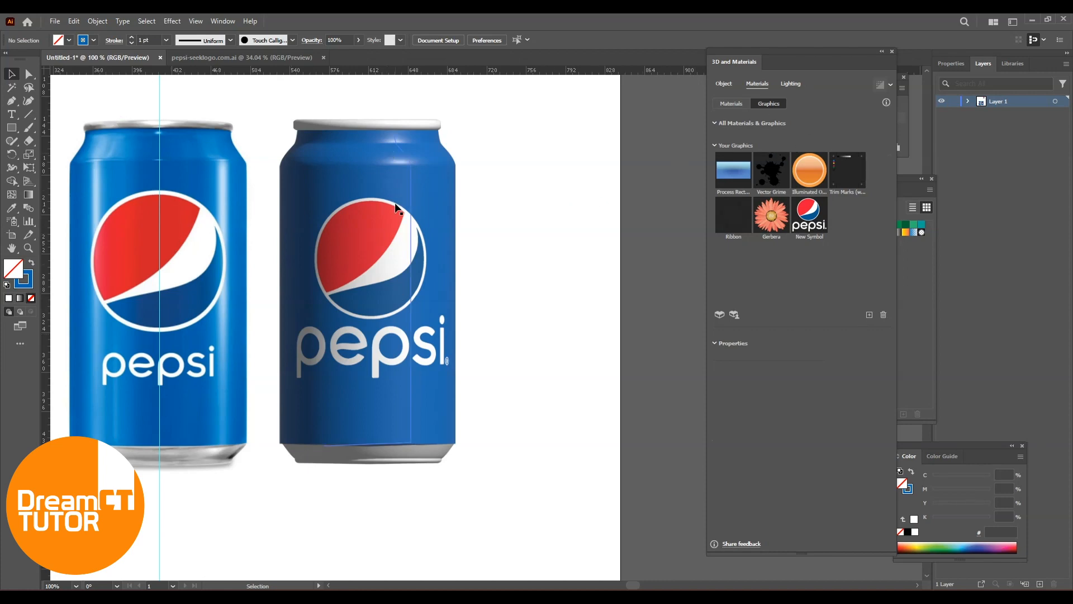
Move the can body's Light 1 to the left side of the lighting sphere and add a second light at its right edge
left_click(791, 83)
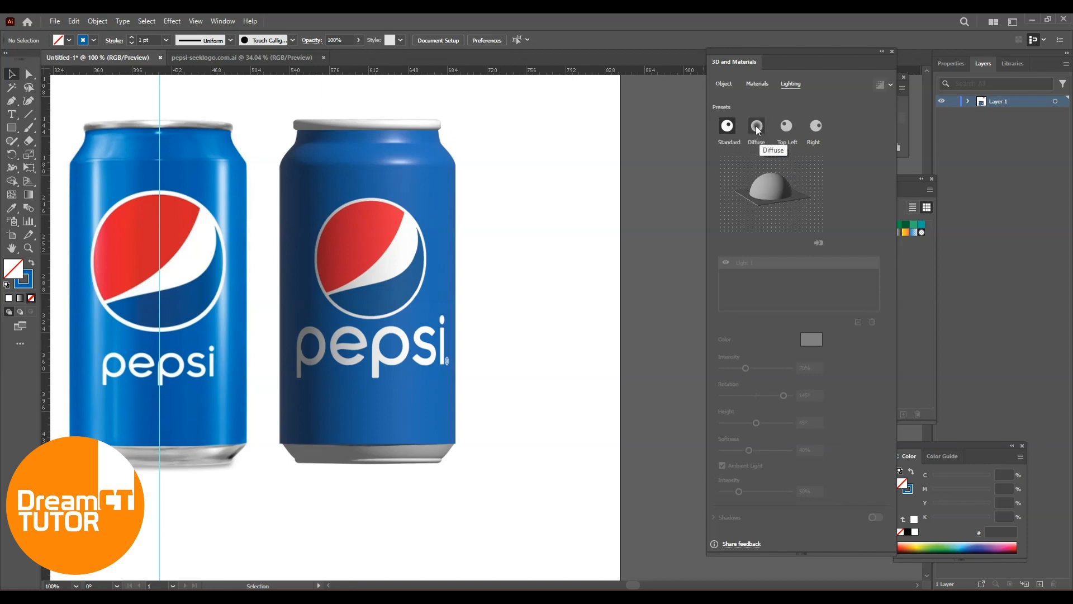
left_click(817, 126)
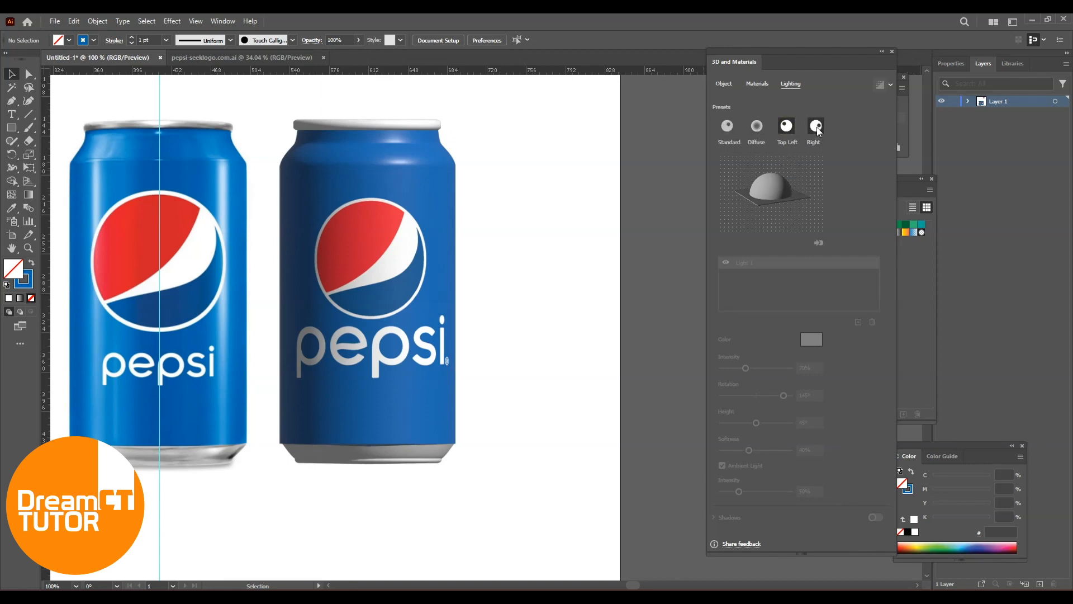
left_click(728, 127)
left_click(389, 233)
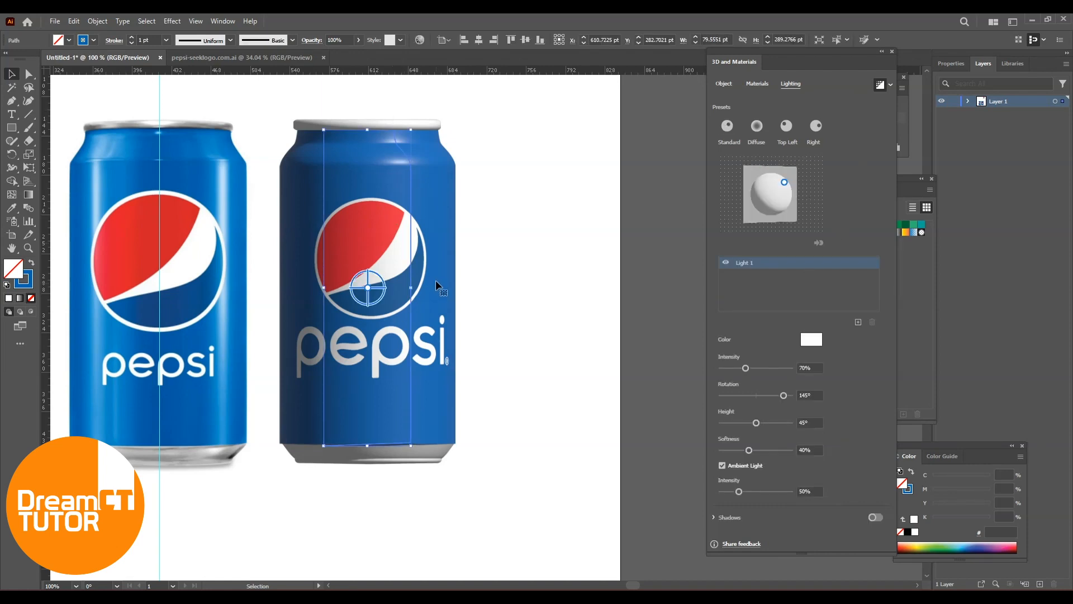
mouse_move(784, 182)
left_mouse_down()
mouse_move(742, 192)
mouse_move(755, 193)
left_mouse_up()
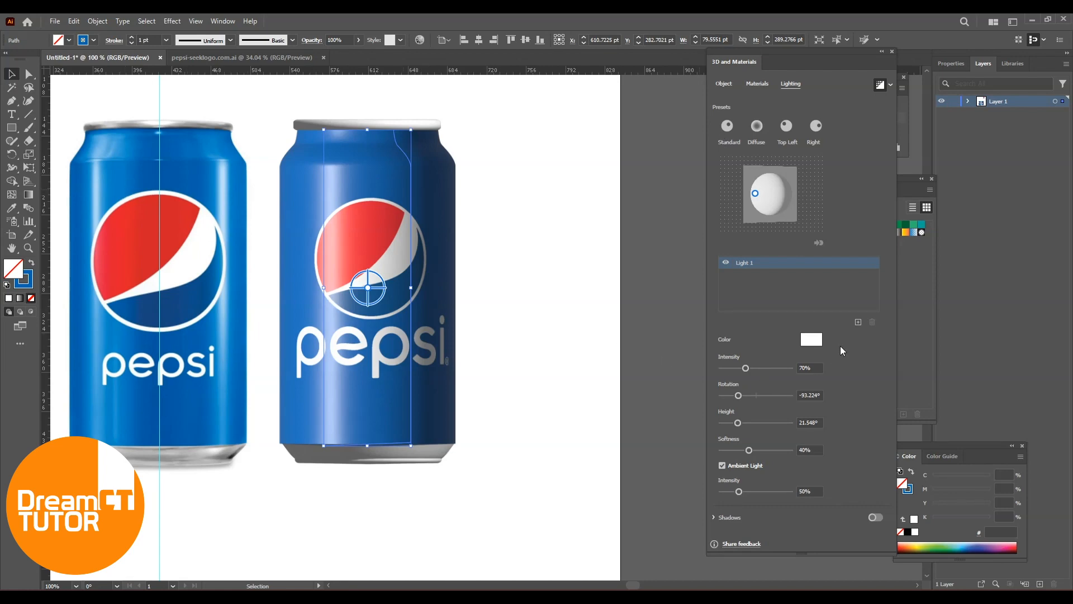
left_click(858, 322)
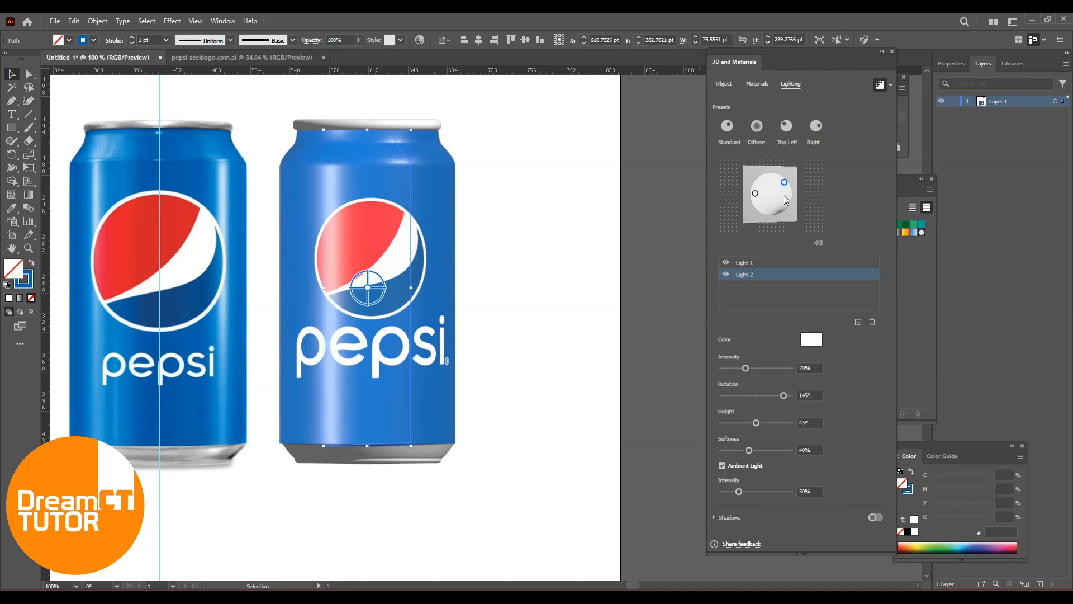
mouse_move(785, 181)
left_mouse_down()
mouse_move(783, 195)
mouse_move(798, 193)
left_mouse_up()
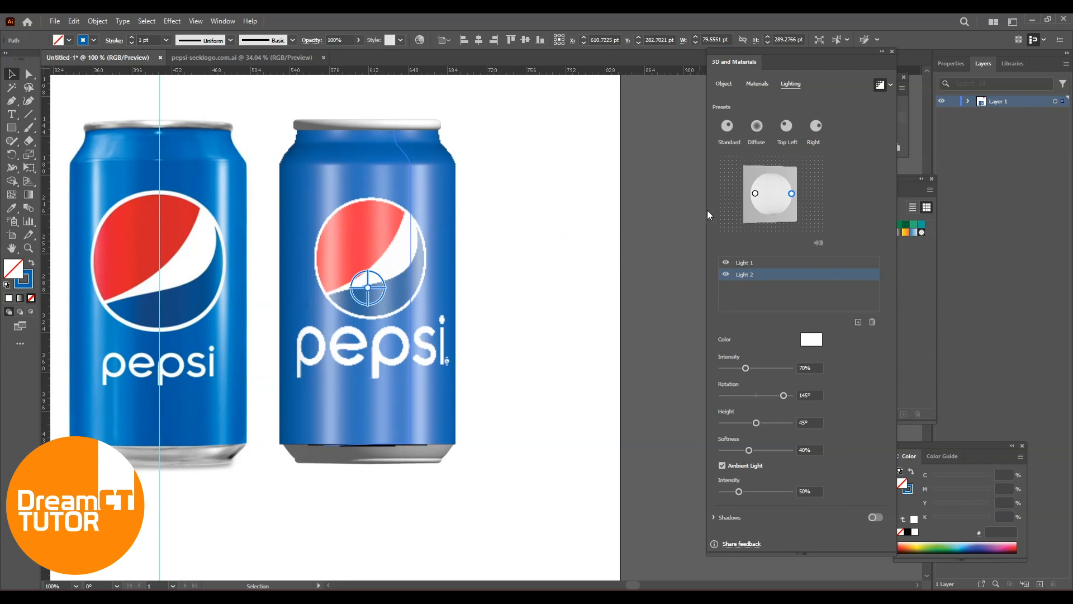
Reposition the can body's Light 1 to rotation -90° and height about 8.8°, and set its intensity to 28%
left_click(755, 193)
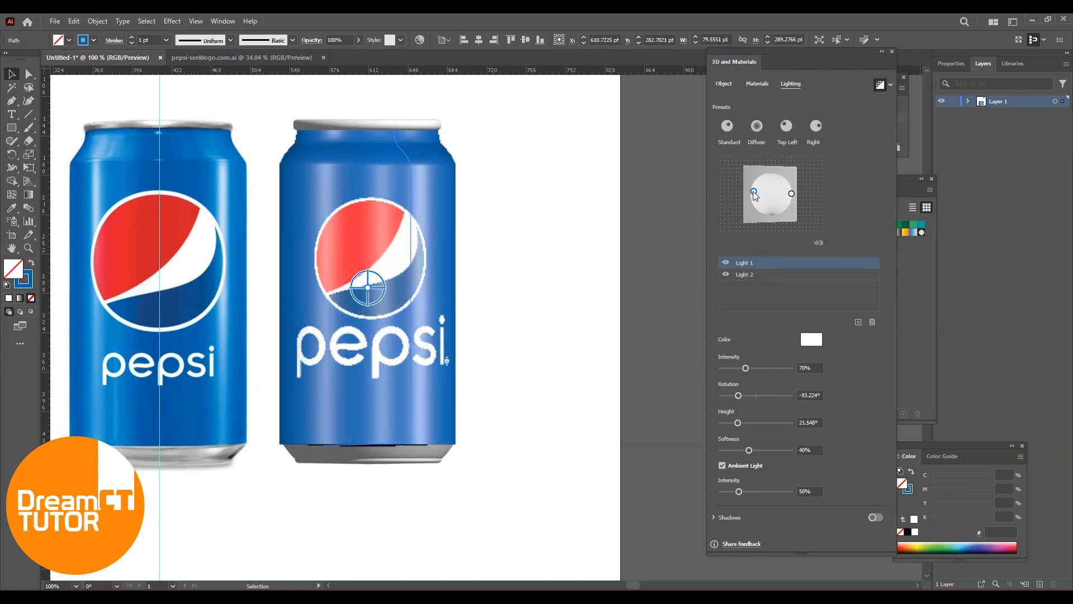
left_click_drag(754, 193, 753, 196)
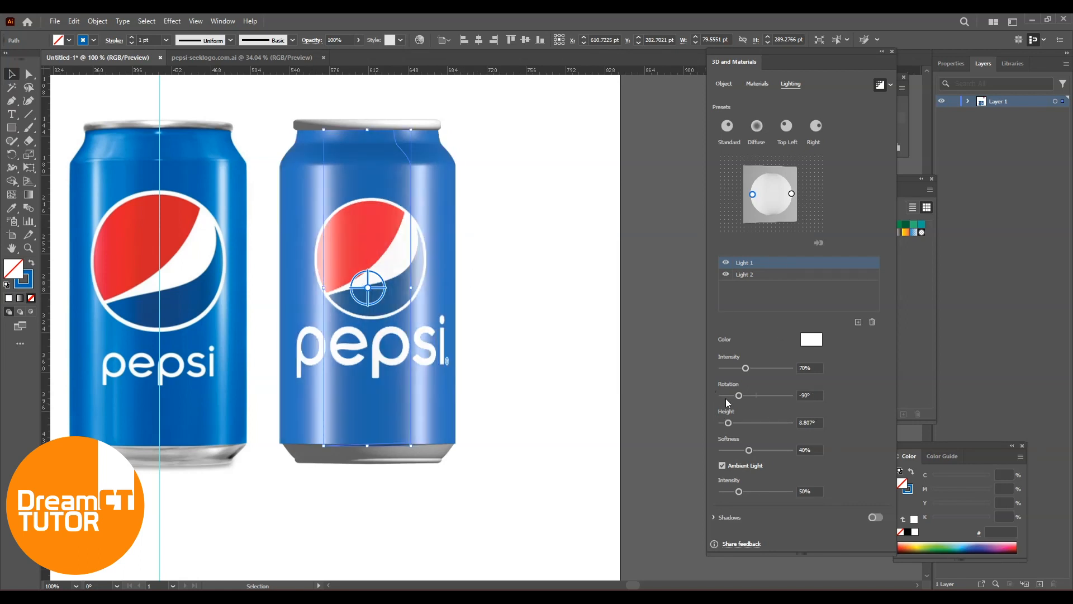
left_click_drag(745, 369, 739, 372)
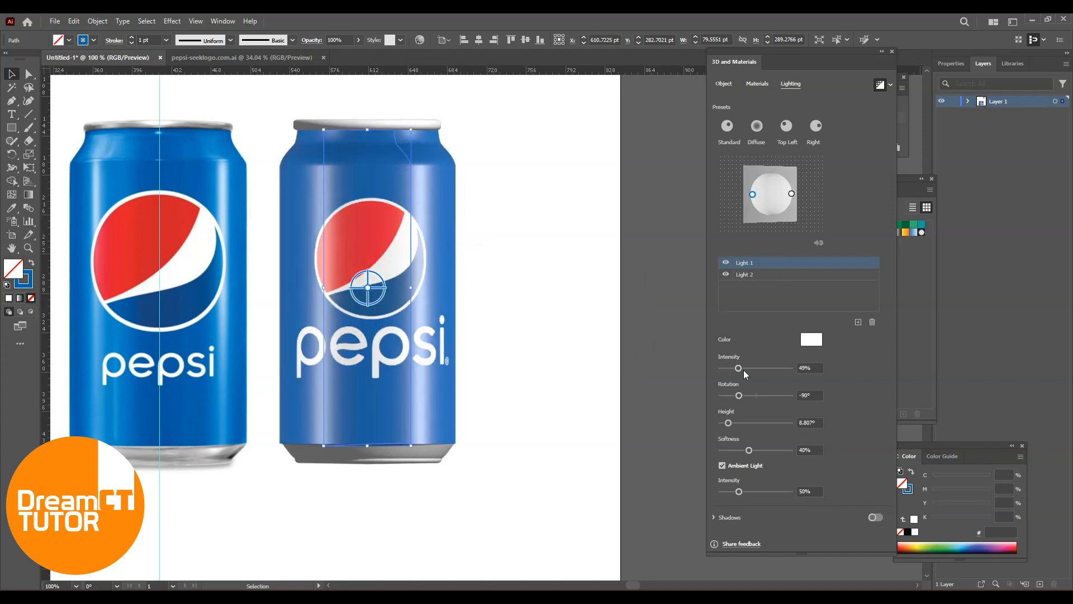
left_click_drag(738, 367, 731, 367)
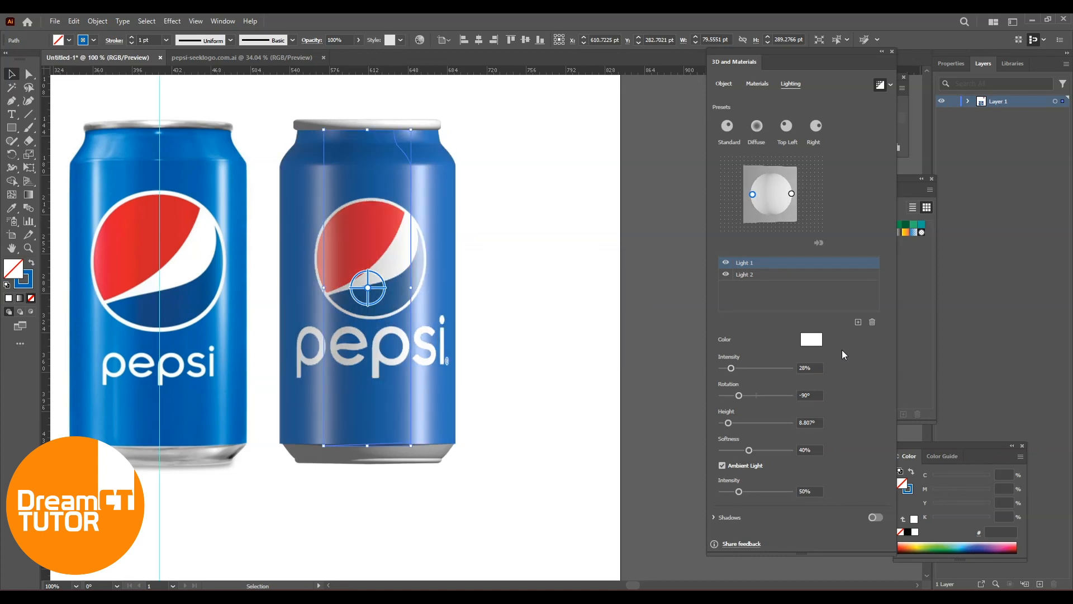
left_click(501, 470)
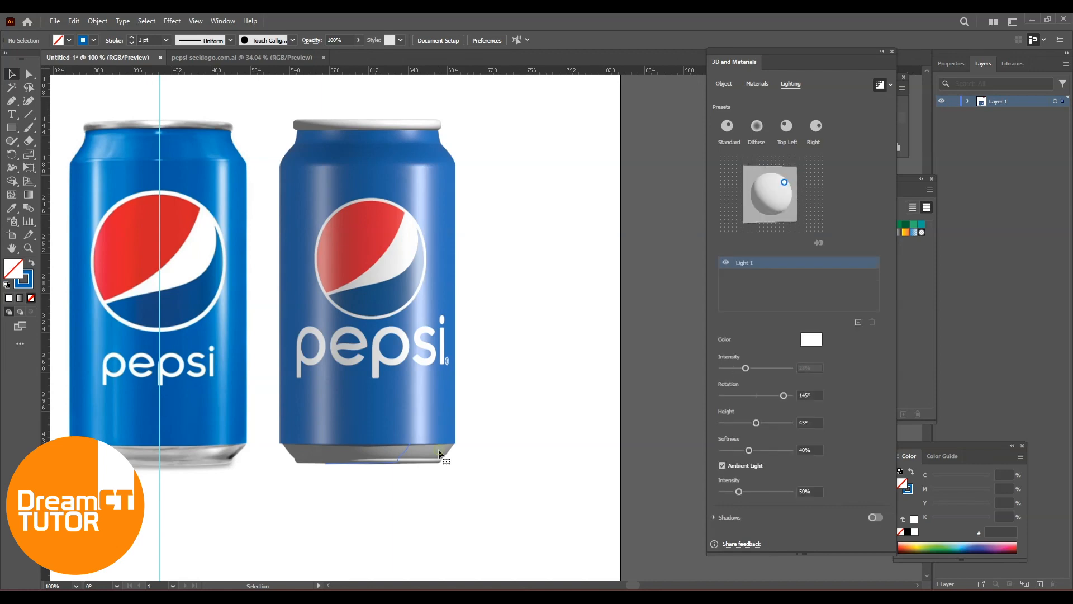
Give the can's top rim and base a darker metallic finish, with the base at roughness 0 and metallic 0.65
left_click(440, 453)
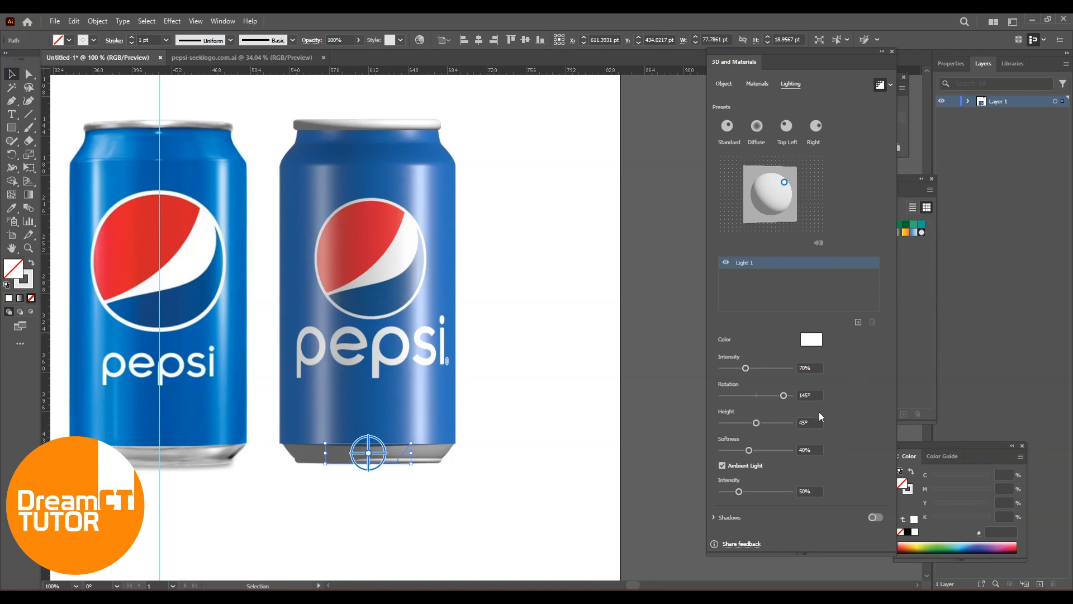
left_click(562, 251)
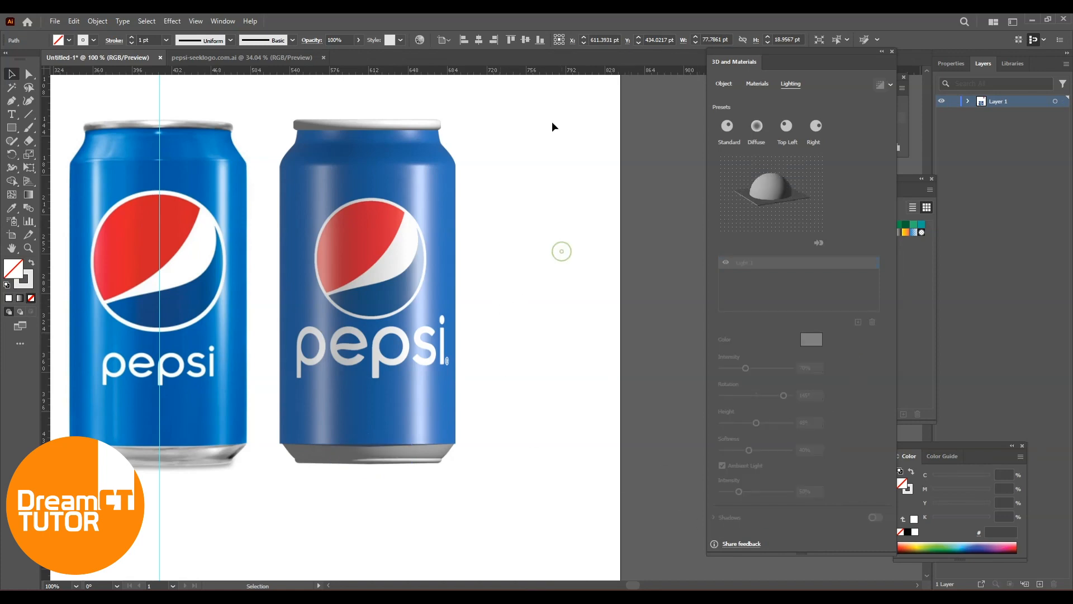
left_click(411, 122)
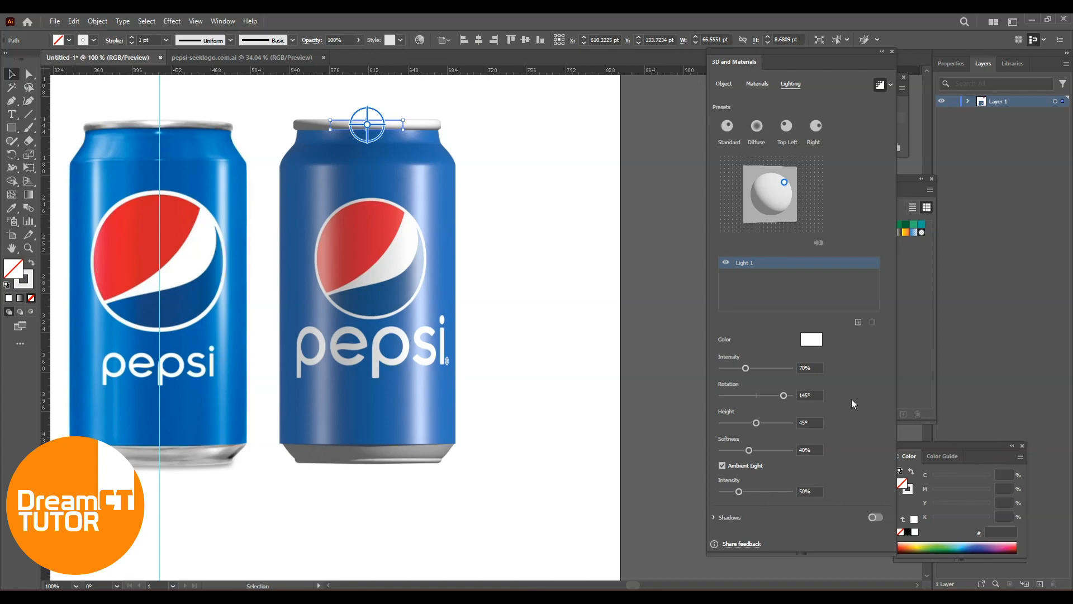
left_click(756, 82)
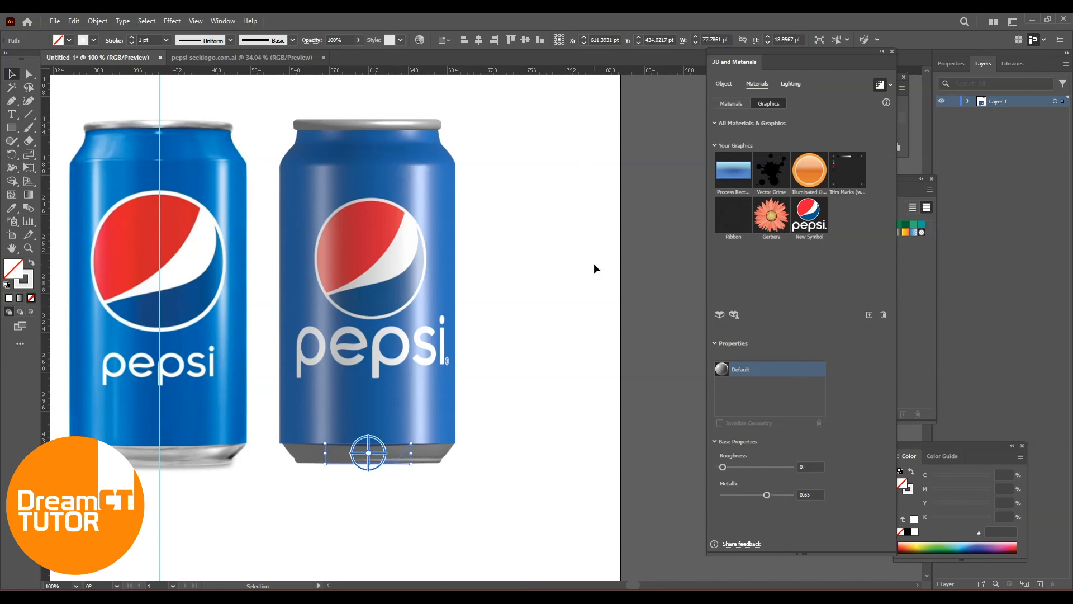
left_click(566, 317)
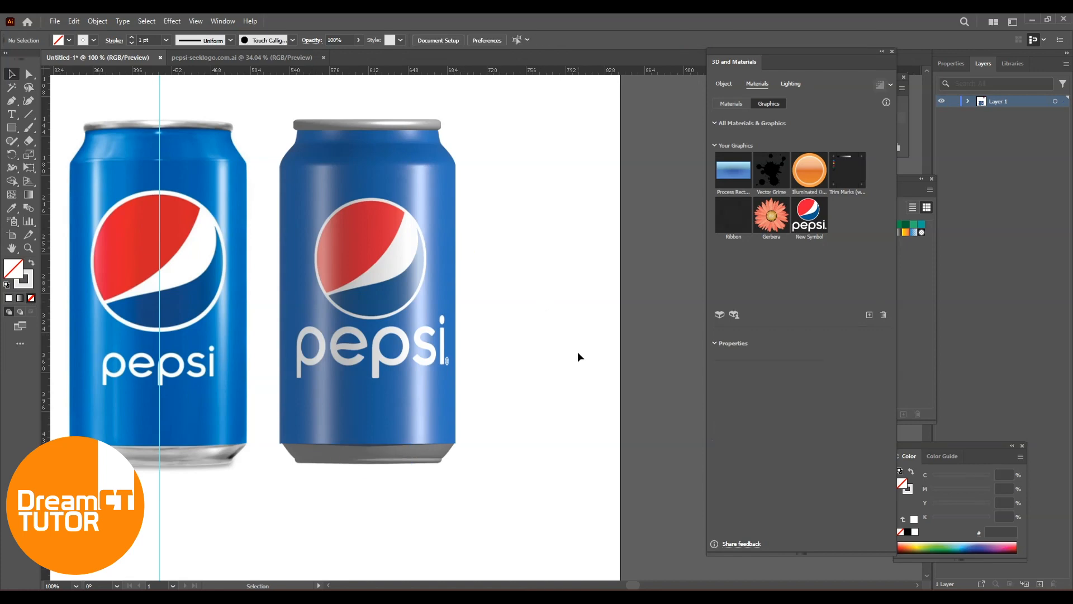
left_click_drag(530, 331, 585, 350)
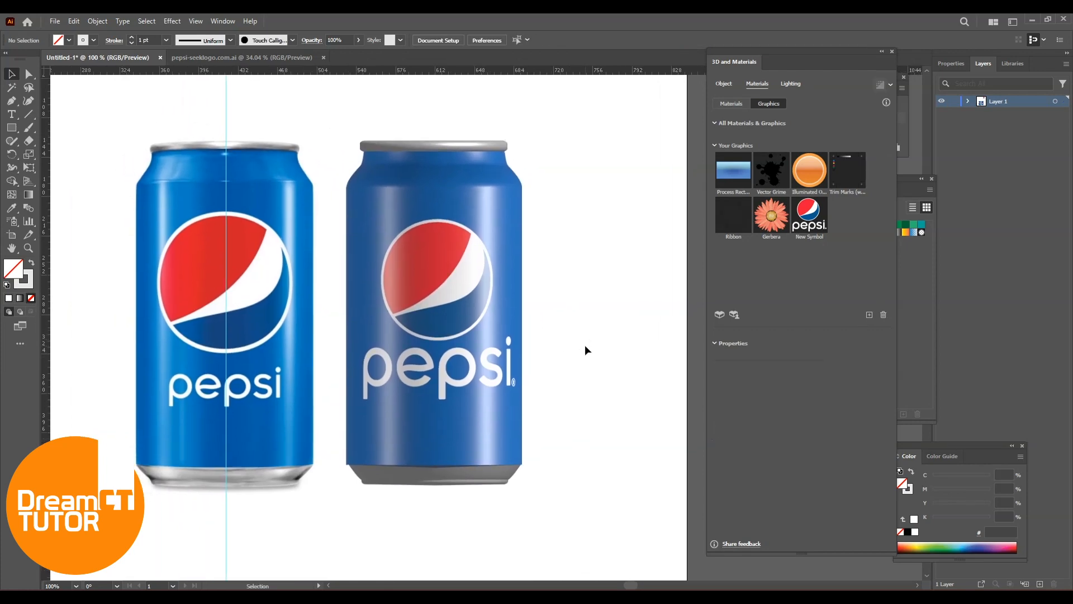
left_click(173, 21)
mouse_move(223, 84)
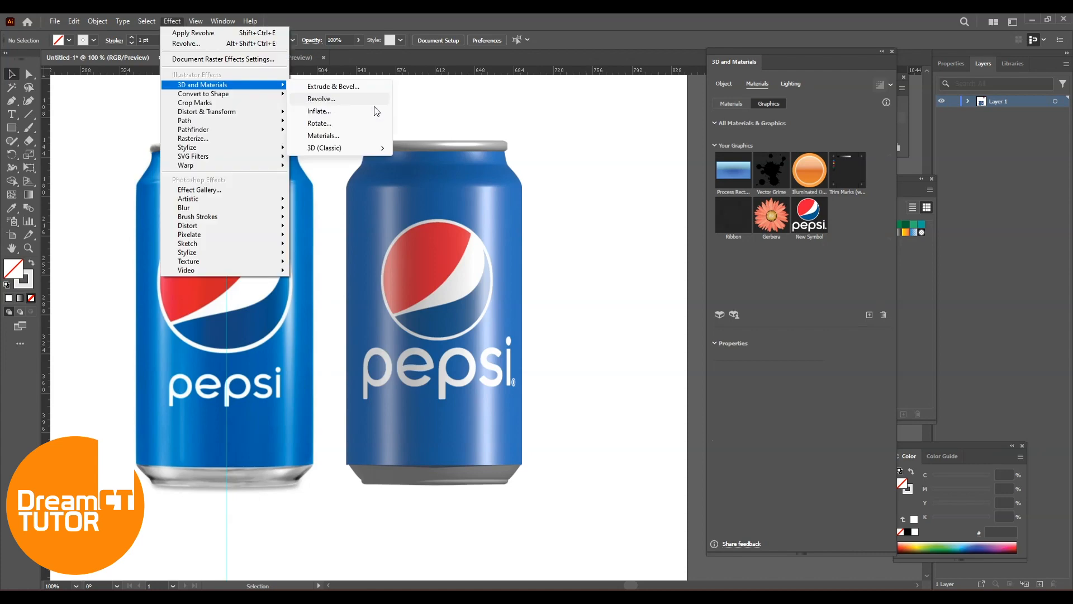
left_click(589, 217)
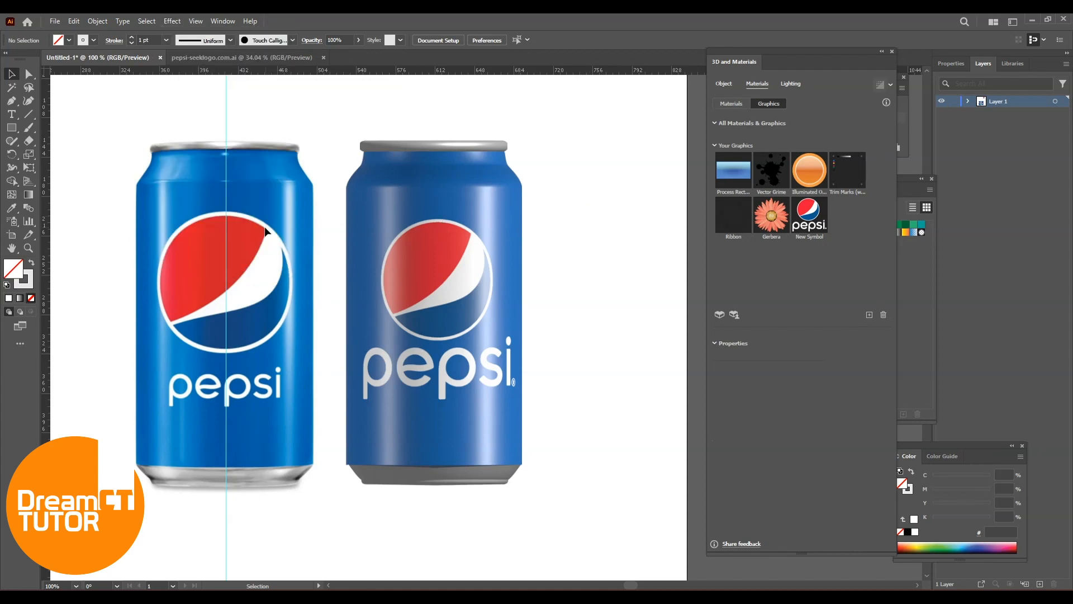
Delete the linked reference photo of the Pepsi can
left_click(266, 231)
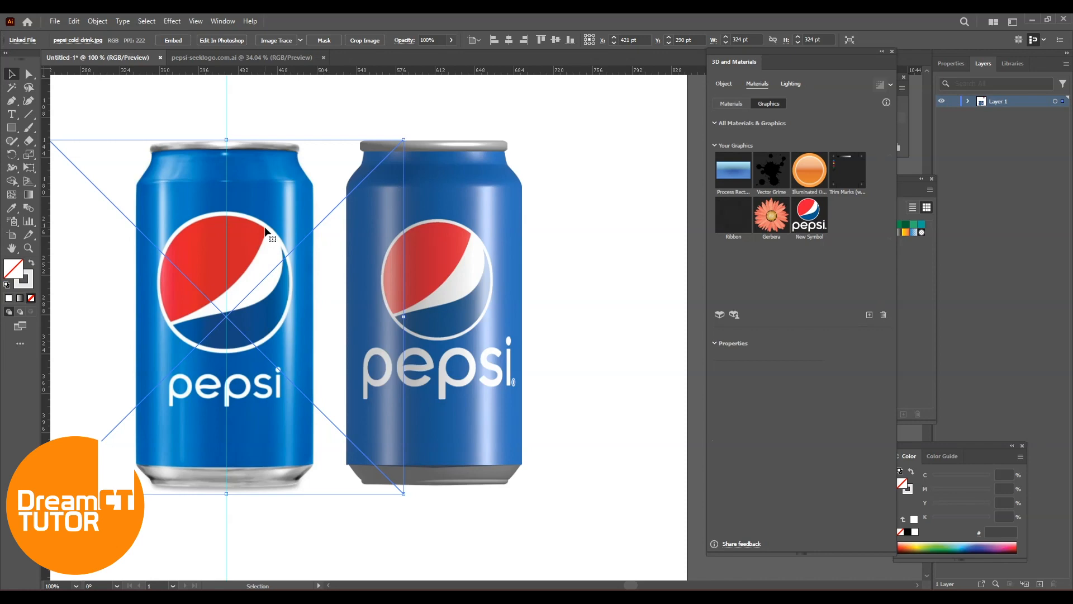
left_click(266, 231)
key("Delete")
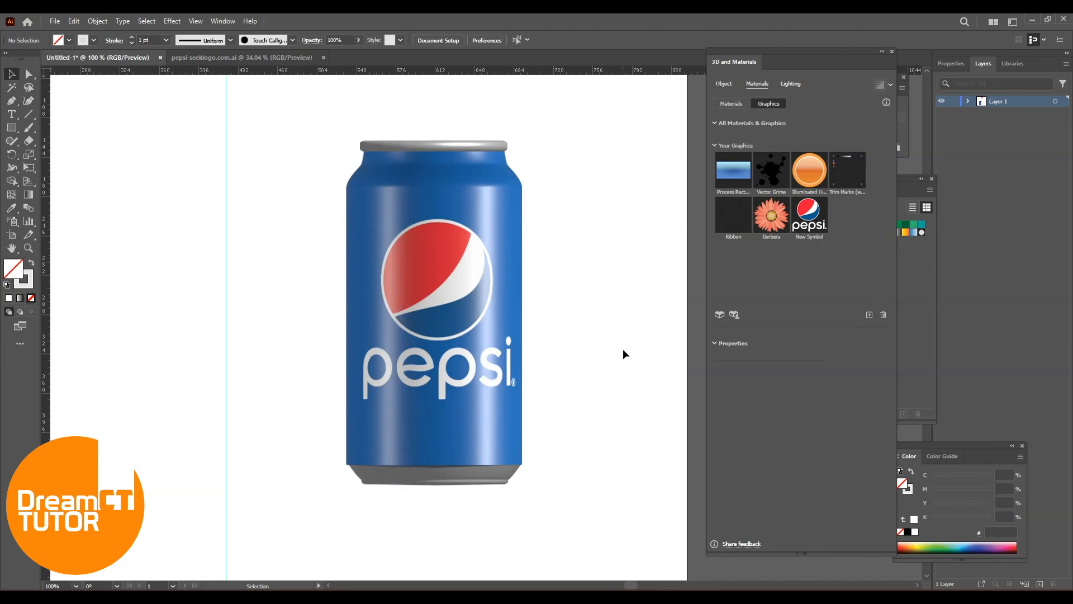
Move the whole 3D can to the artboard's upper-left corner and remove the vertical guide
key("ctrl+minus")
left_click_drag(578, 356, 631, 307)
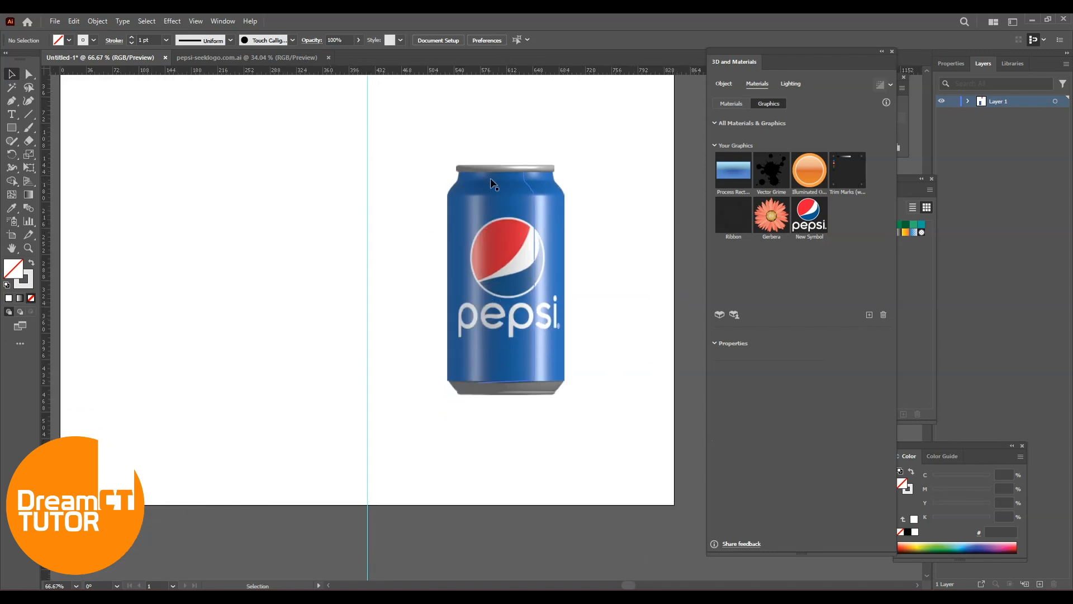
left_click_drag(536, 260, 175, 185)
left_click_drag(348, 196, 422, 259)
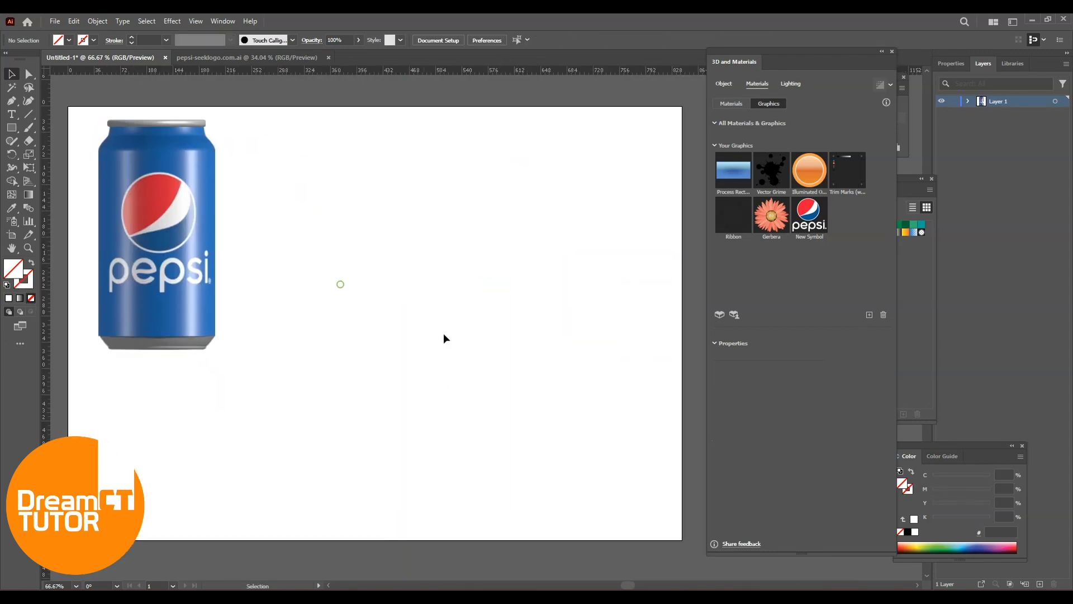
Browse the available Adobe Substance materials
left_click_drag(411, 291, 510, 293)
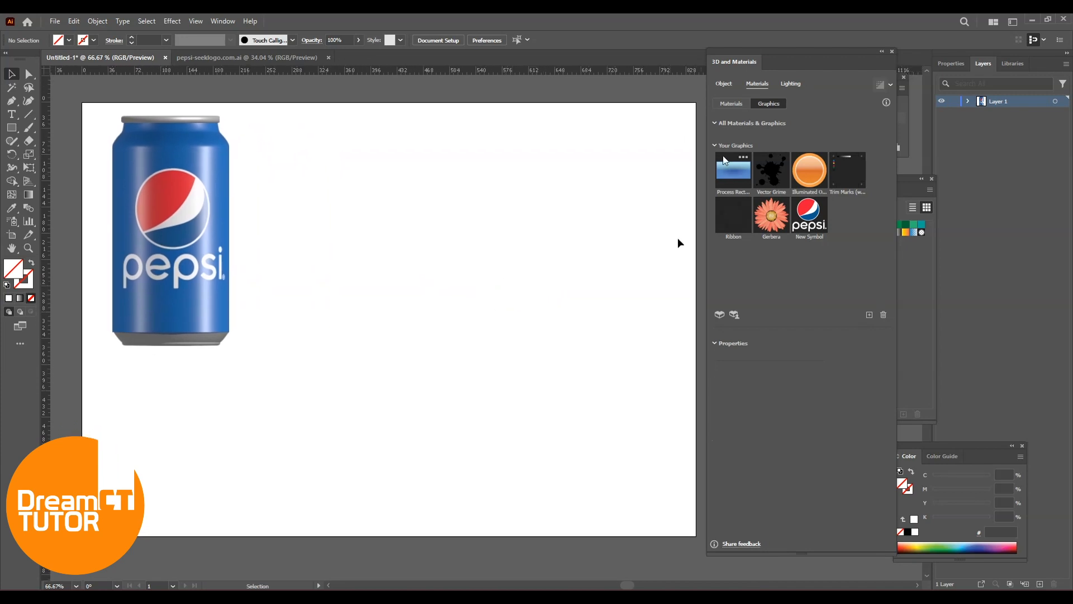
left_click(735, 103)
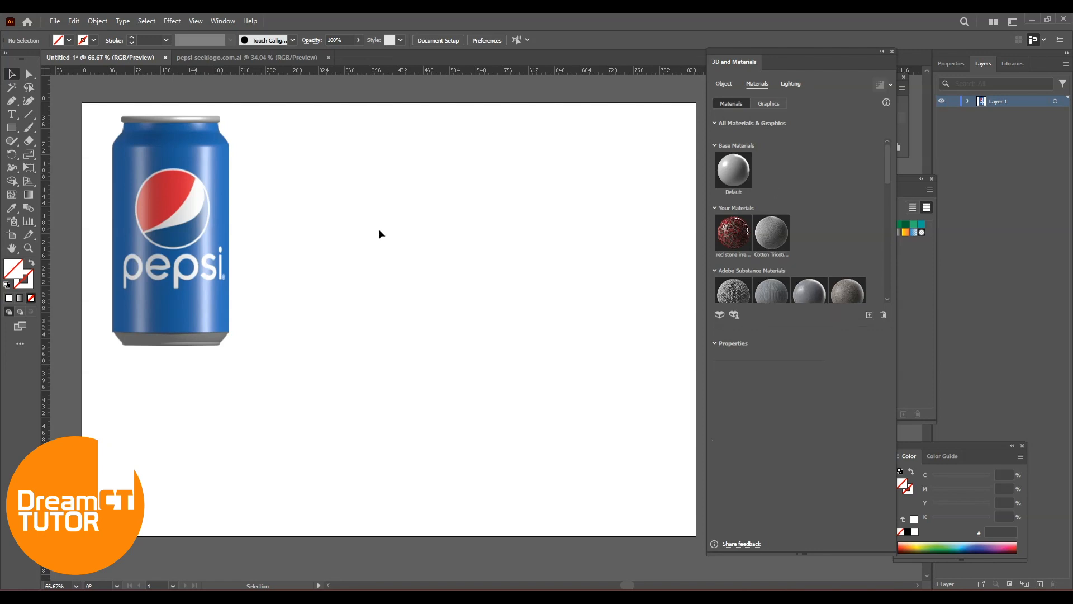
mouse_move(888, 162)
left_mouse_down()
mouse_move(873, 295)
mouse_move(871, 228)
mouse_move(865, 271)
left_mouse_up()
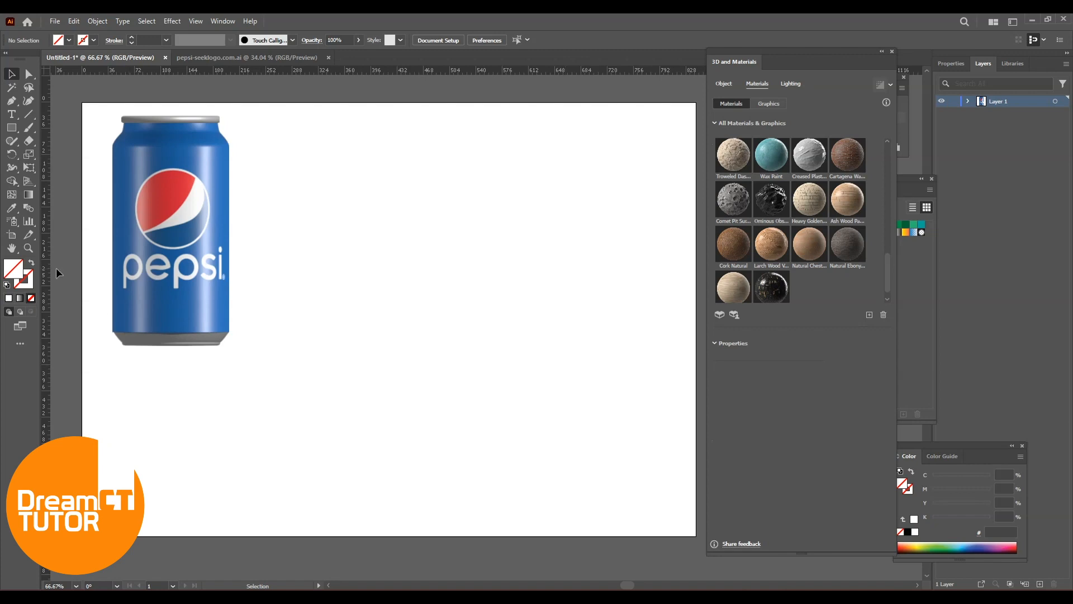
Place a vertical guide beside the can and draw an open cup half-profile about 192 pt tall, with its flat base ending at the guide
left_click_drag(45, 302, 459, 309)
left_click(581, 306)
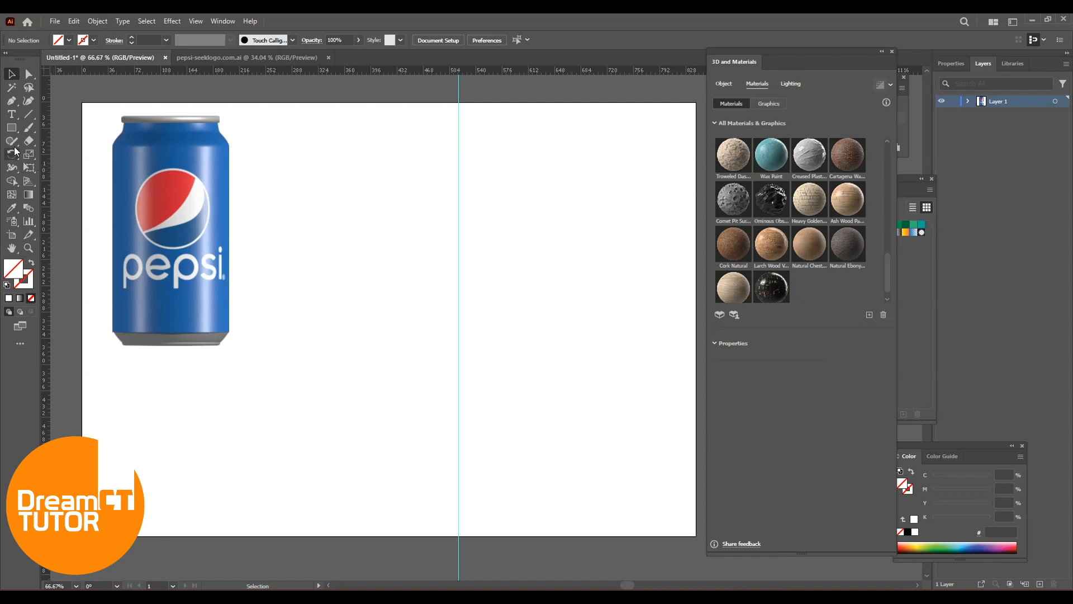
left_click(28, 115)
left_click(70, 115)
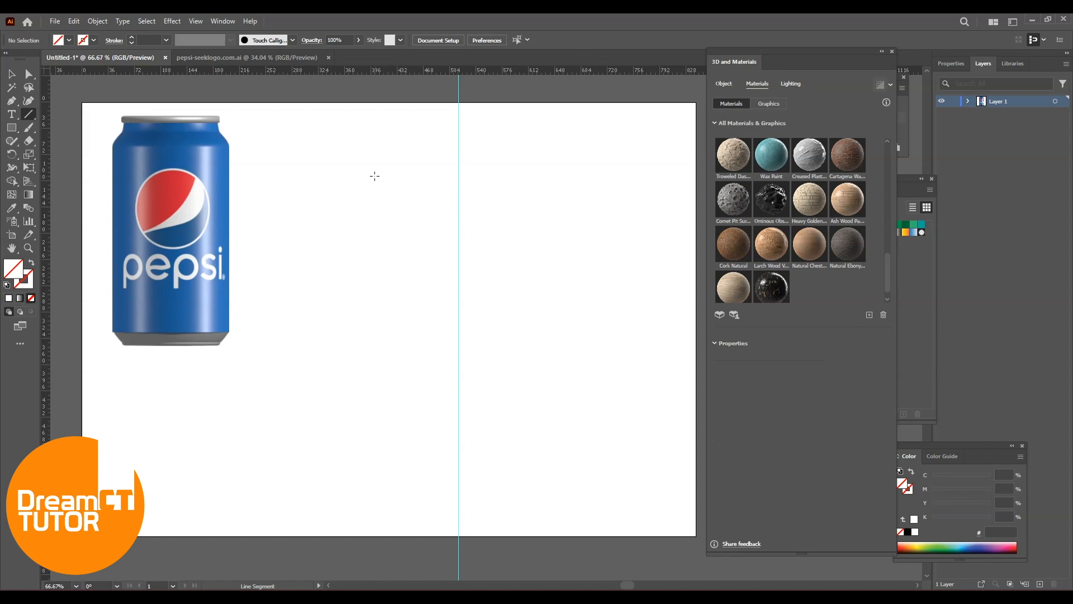
left_click(11, 101)
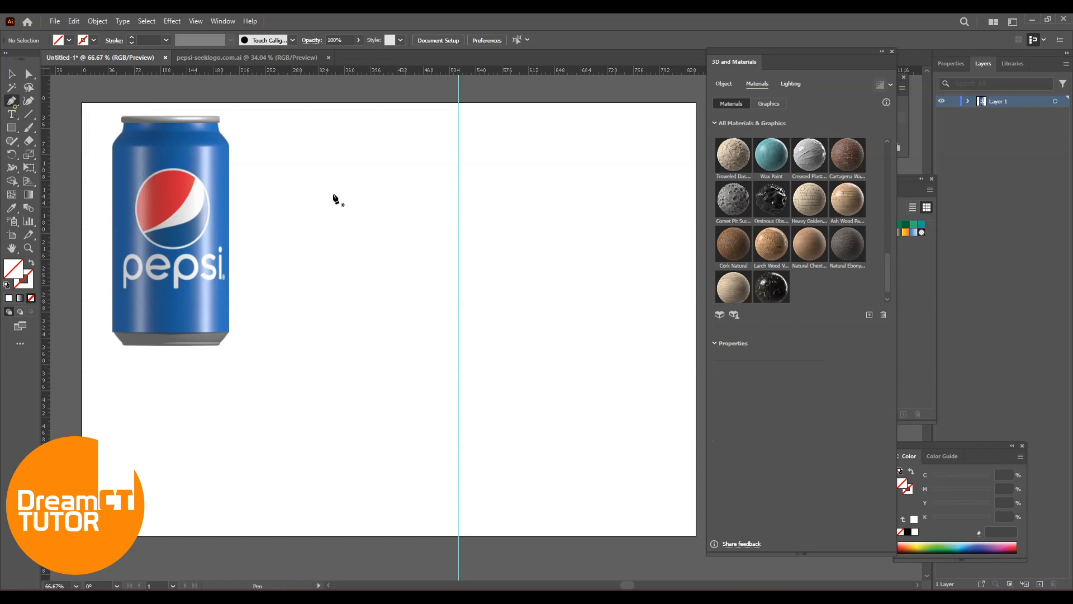
left_click(373, 171)
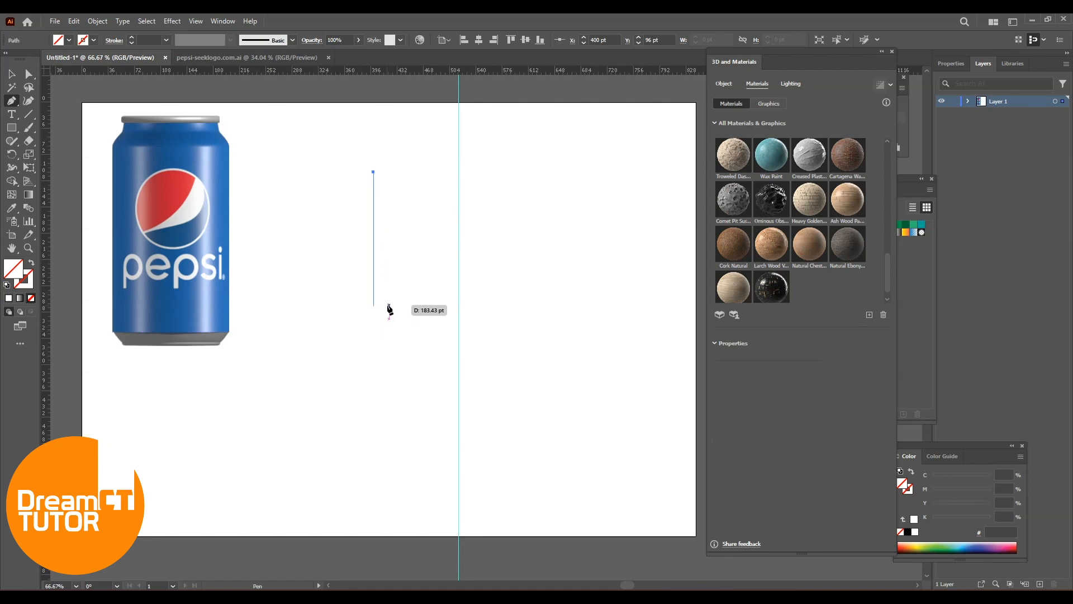
left_click_drag(390, 312, 420, 372)
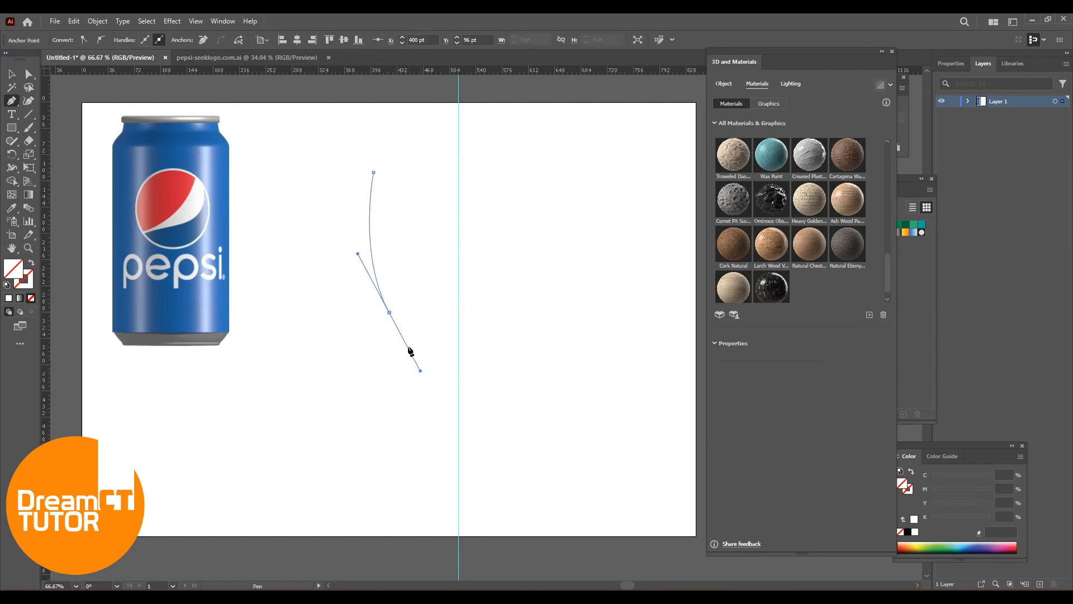
left_click(389, 312)
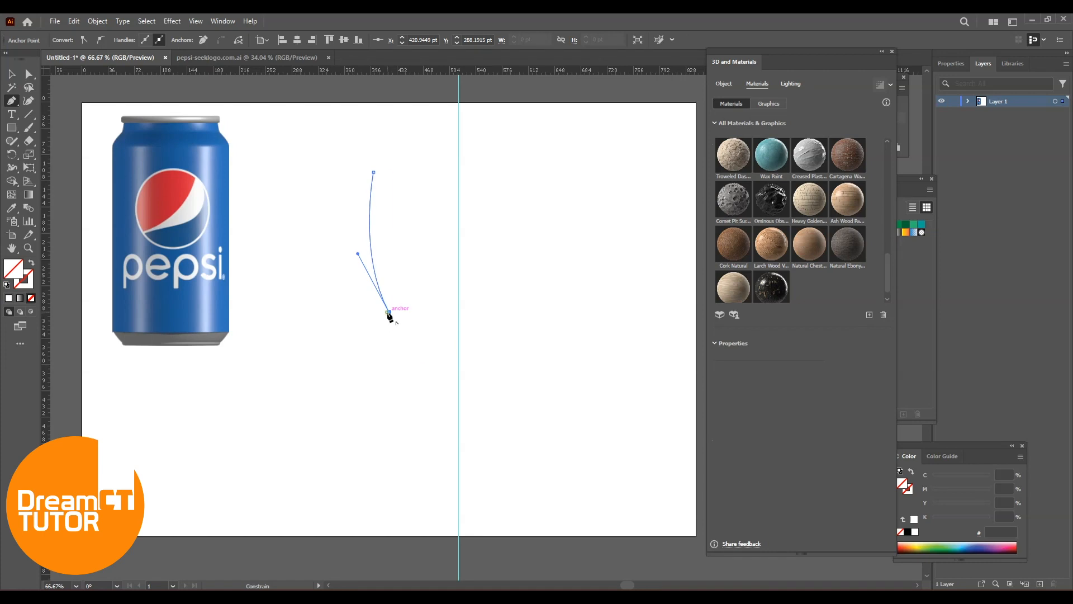
left_click(458, 312)
Reshape the cup profile to about 136 by 251 pt by raising its top end, bulging its side outward and rounding the bottom corner
key("a")
left_click_drag(331, 151, 385, 182)
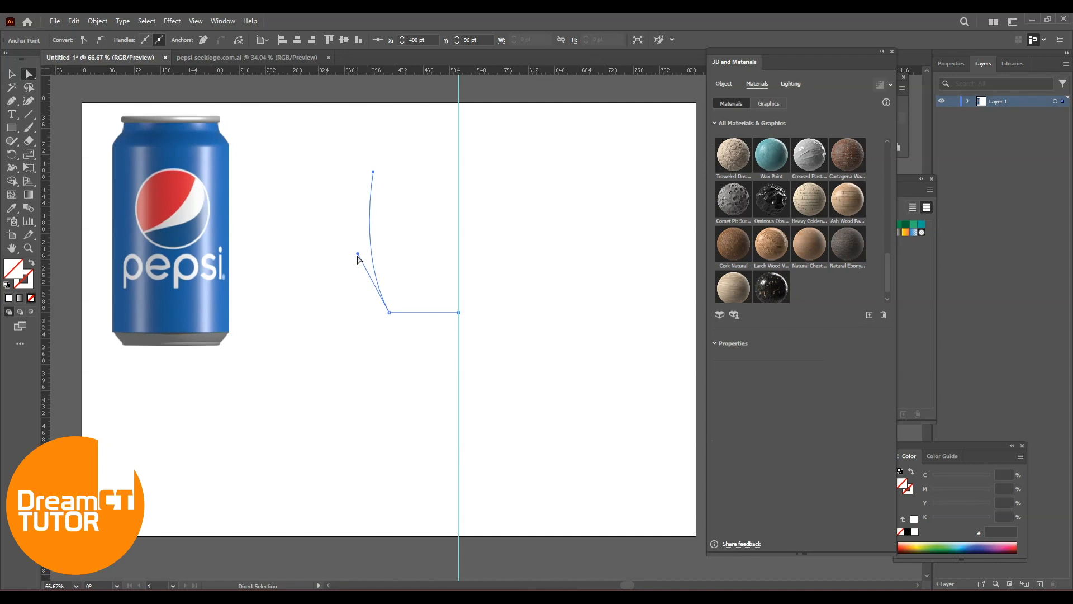
left_click_drag(358, 254, 337, 242)
left_click_drag(351, 164, 381, 129)
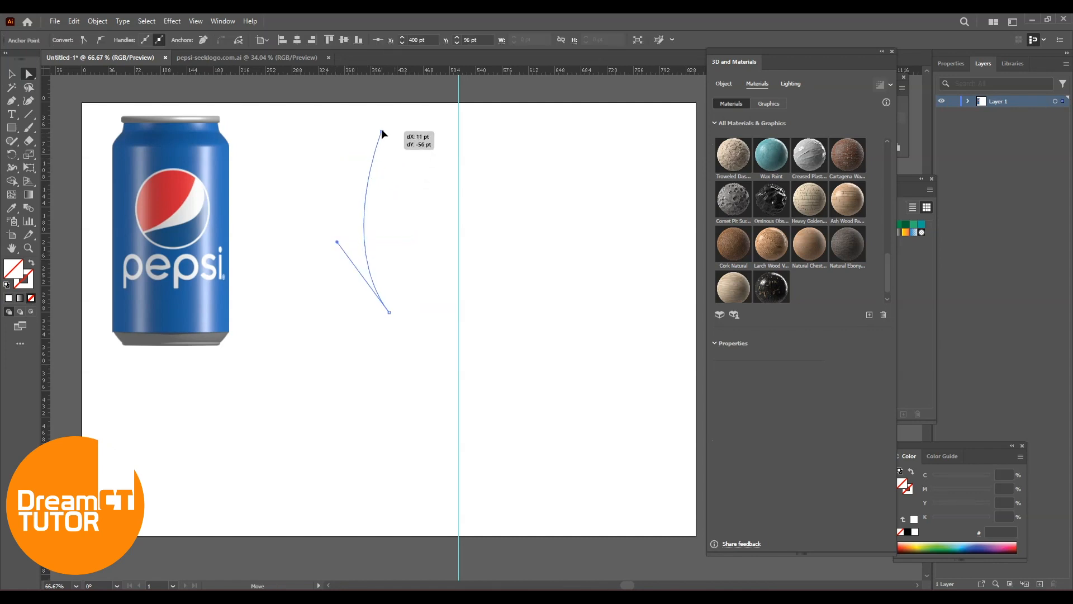
left_click_drag(338, 242, 326, 233)
left_click_drag(372, 354, 400, 278)
key("v")
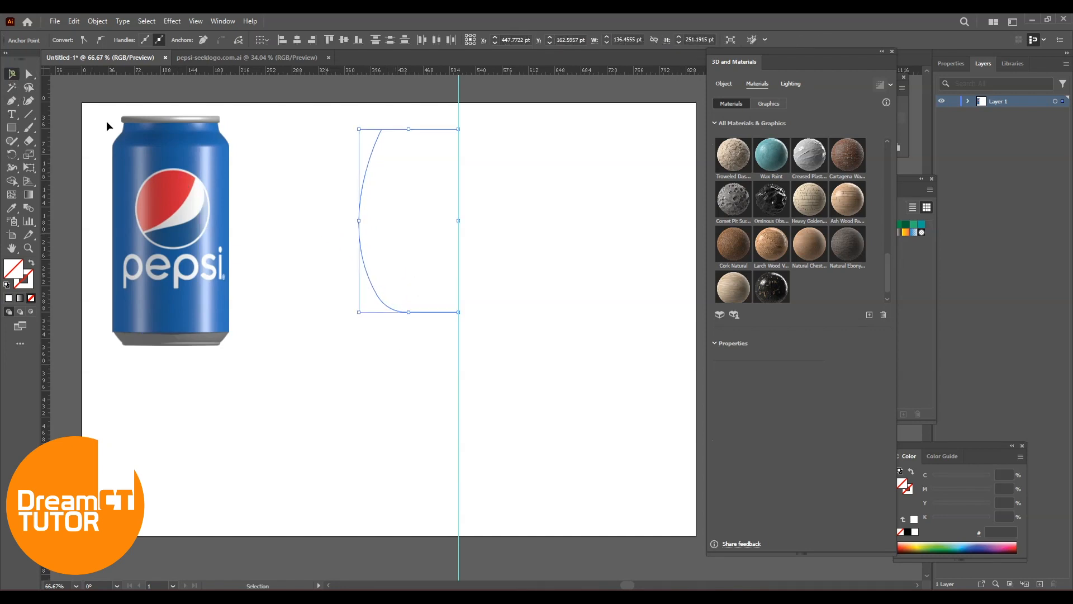
left_click_drag(364, 182, 372, 269)
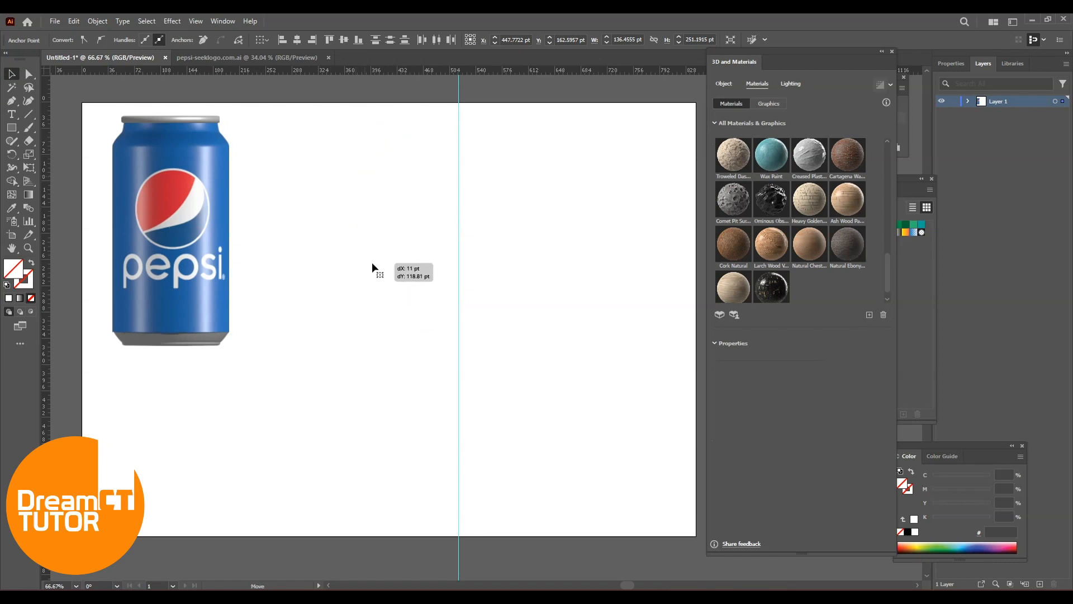
key("ctrl+z")
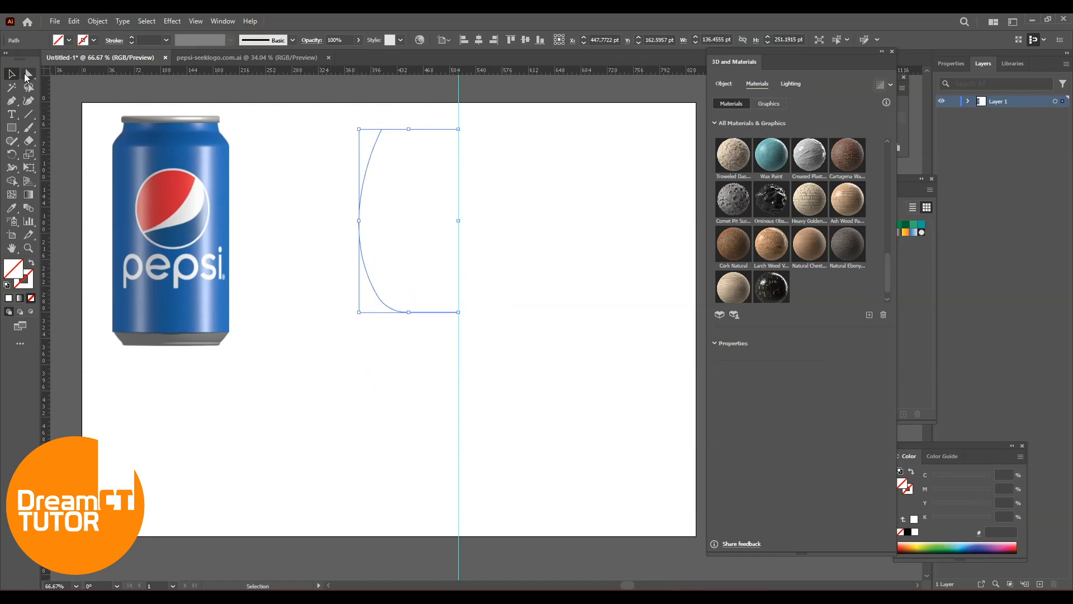
key("a")
key("v")
Give the cup profile a 5 pt stroke in dark gold, colour #968109
left_click(166, 40)
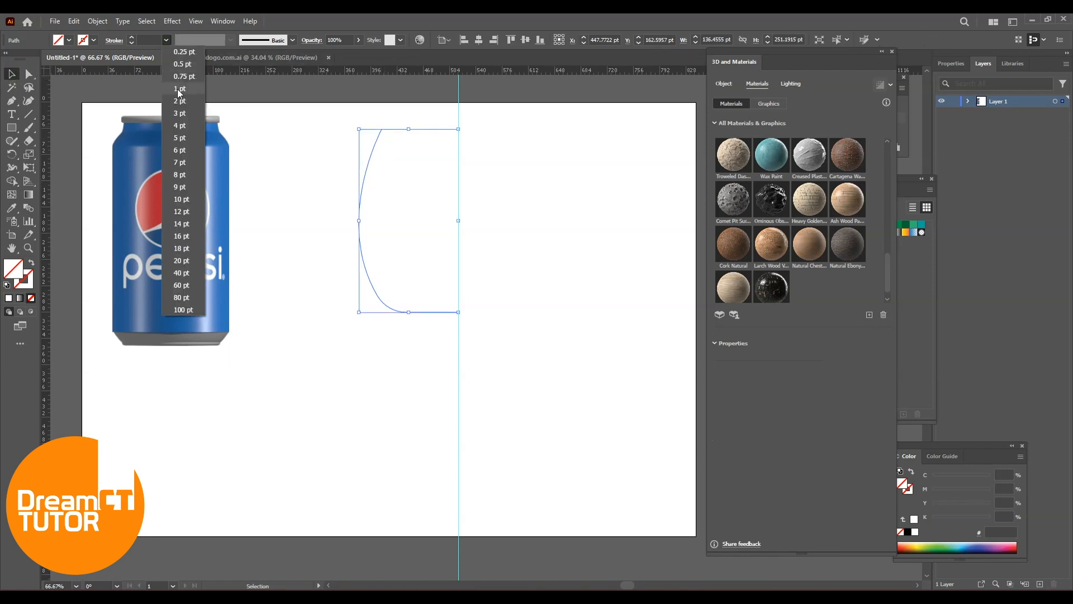
left_click(180, 125)
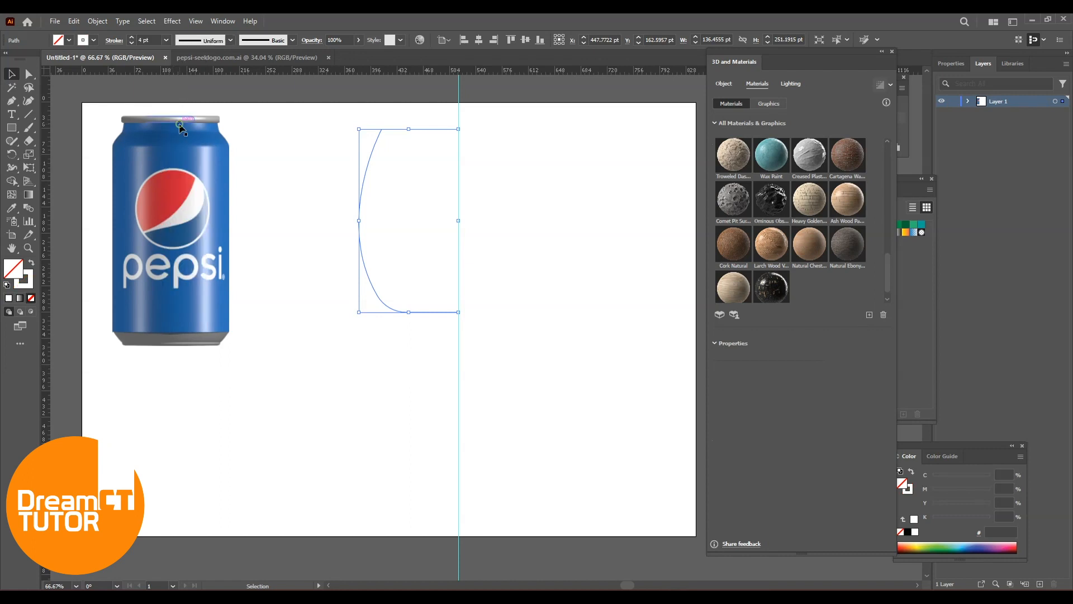
double_click(24, 279)
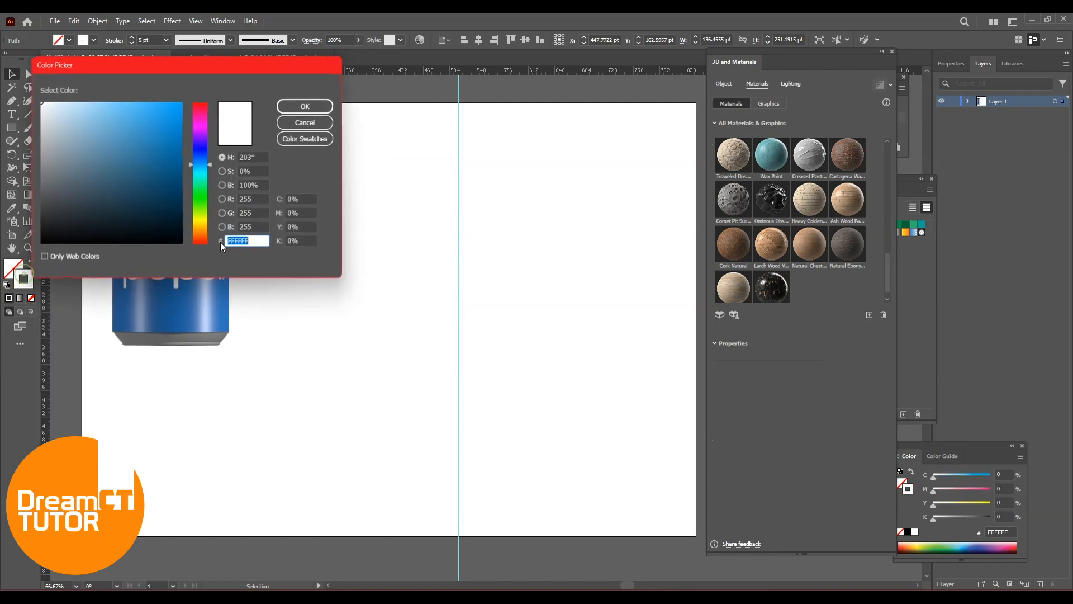
left_click(178, 118)
left_click(199, 208)
left_click(200, 223)
left_click(174, 160)
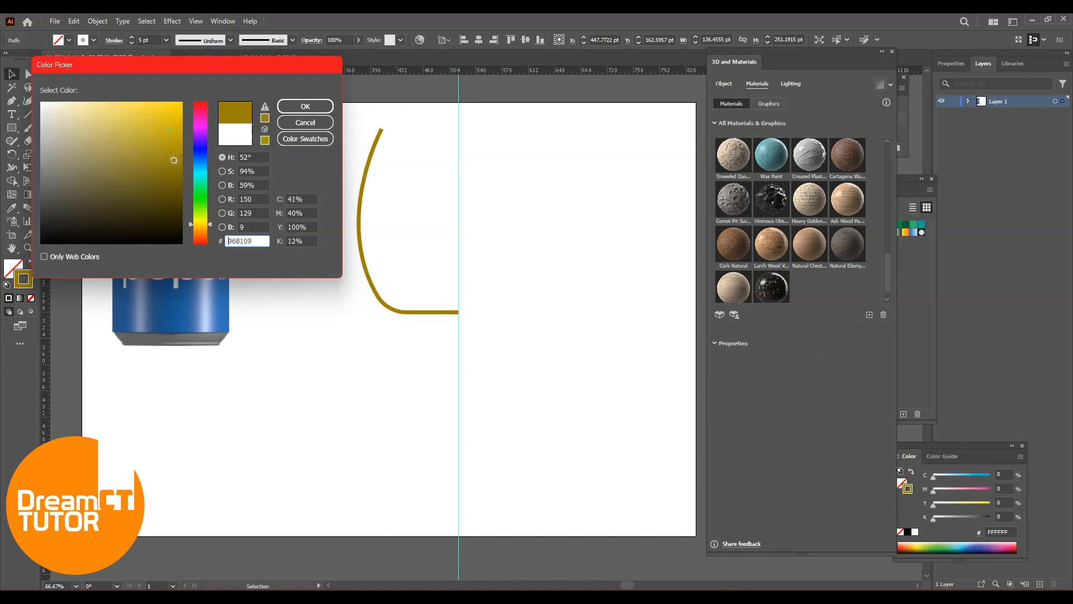
left_click(306, 106)
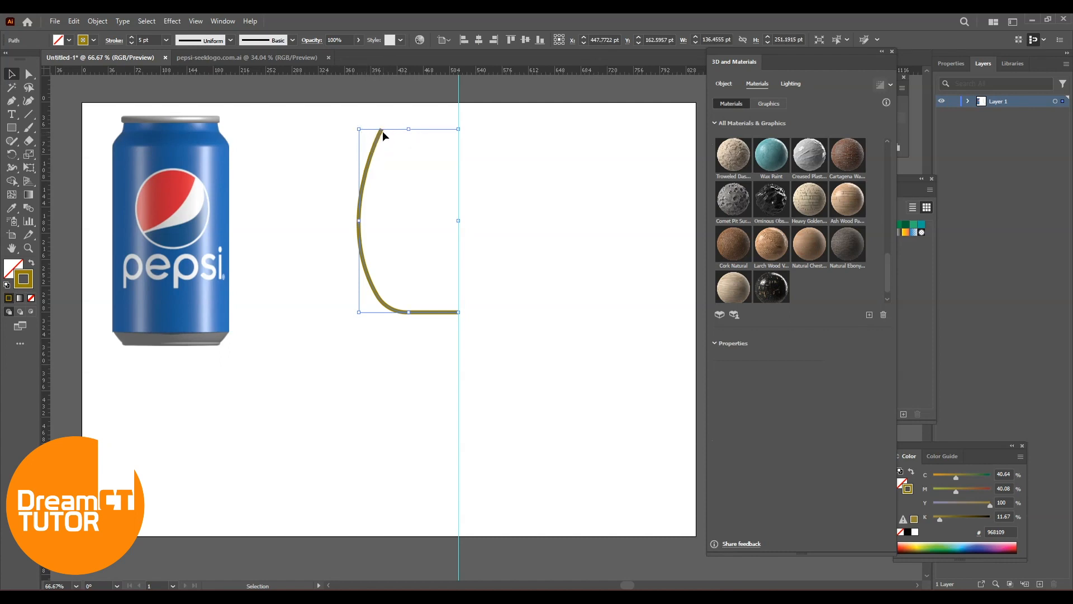
Thicken the cup profile's stroke to 10 pt
left_click(167, 40)
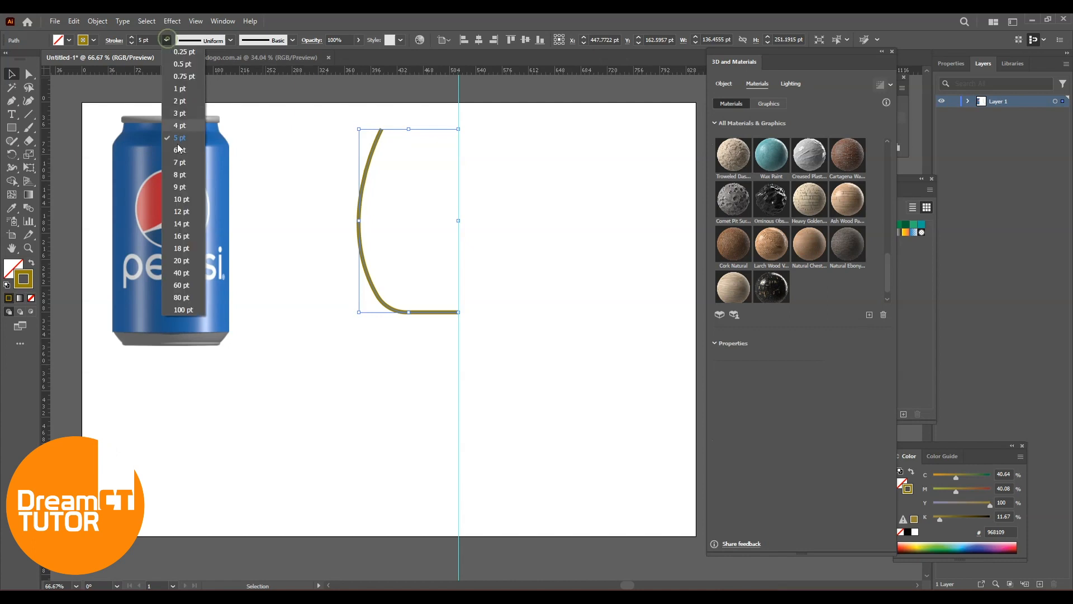
left_click(181, 175)
left_click(167, 40)
left_click(184, 200)
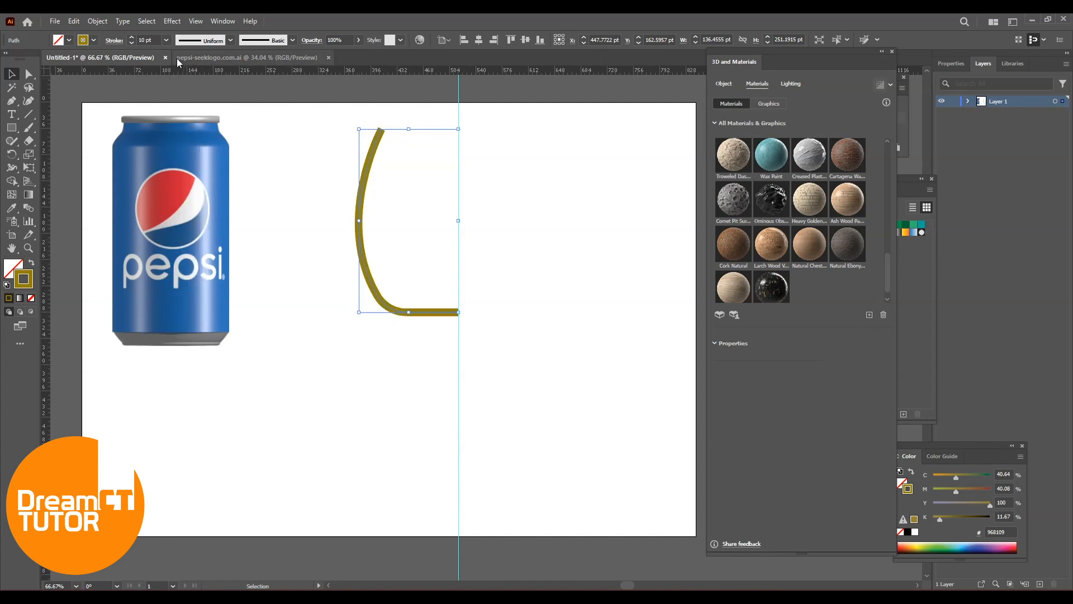
Show the detailed stroke settings and give the cup profile's ends a round cap
left_click(234, 23)
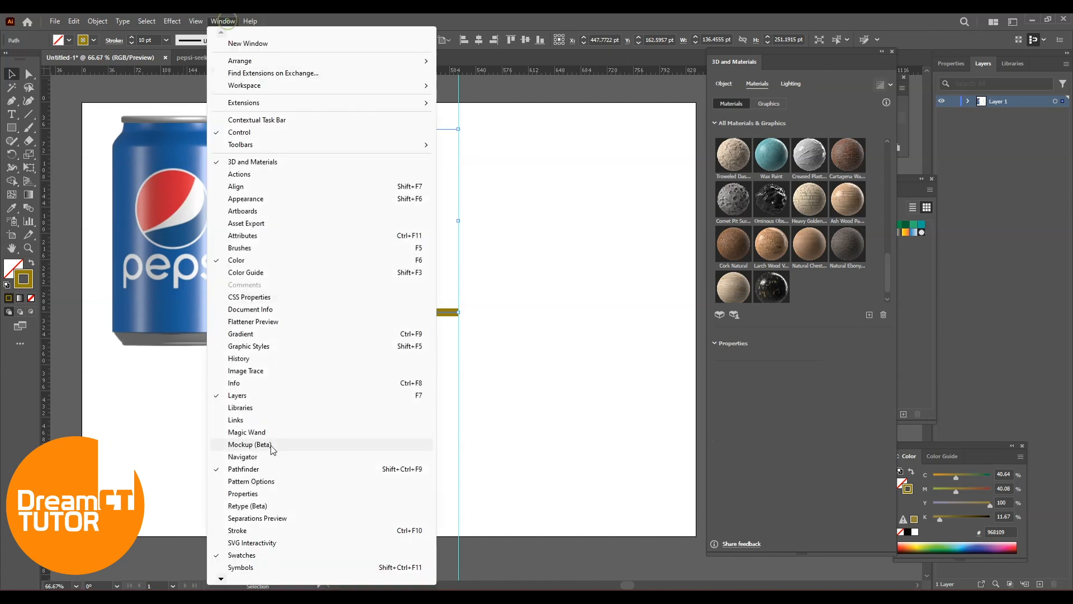
left_click(251, 531)
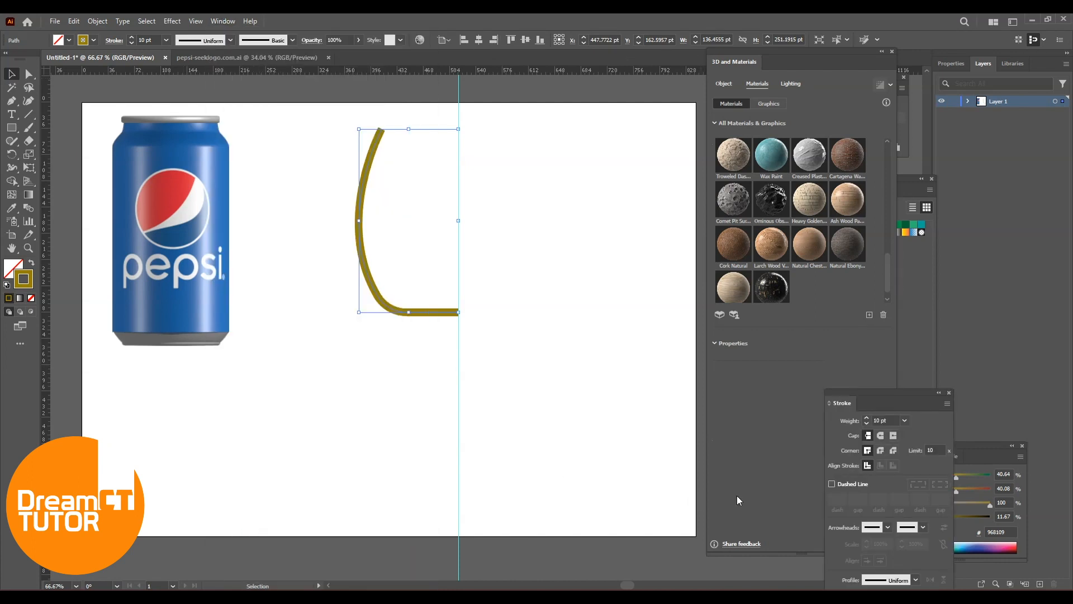
left_click(880, 436)
left_click(583, 292)
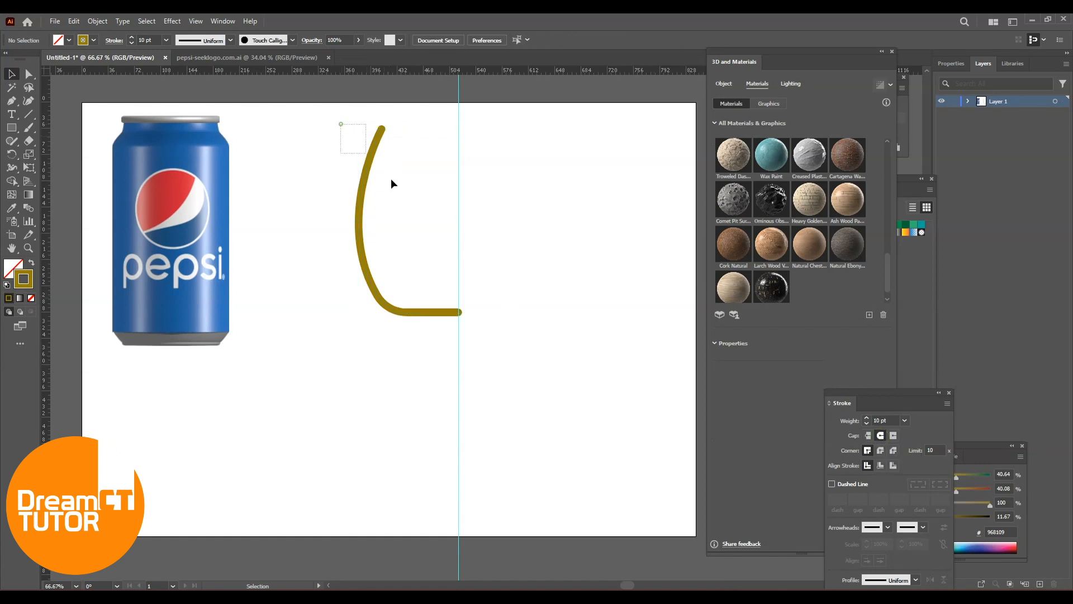
Revolve the cup profile into a 3D object with the offset direction from the right edge
left_click_drag(391, 183, 398, 190)
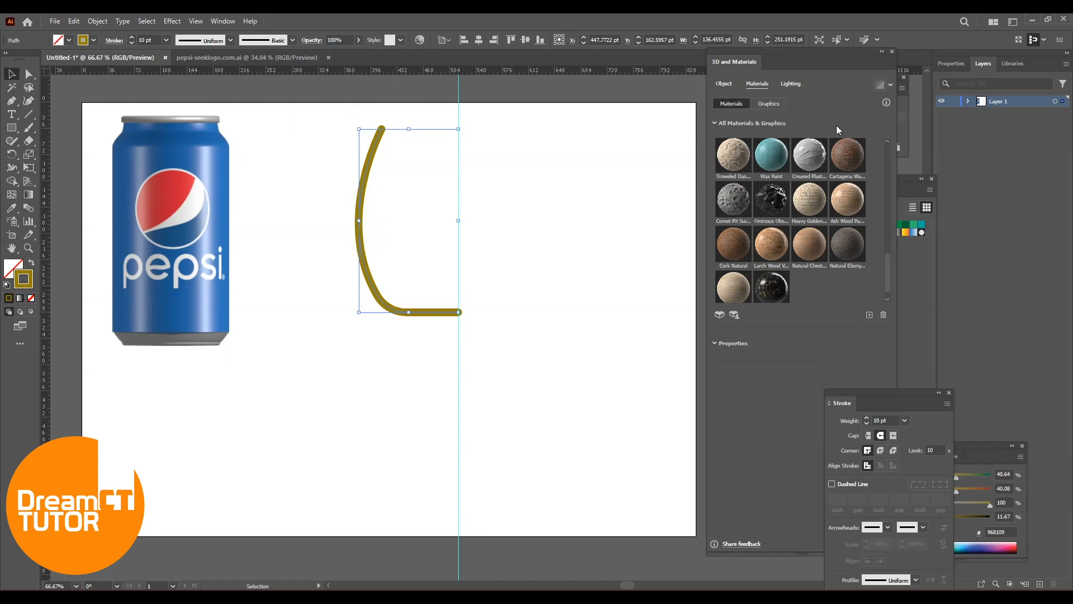
left_click_drag(731, 69, 699, 82)
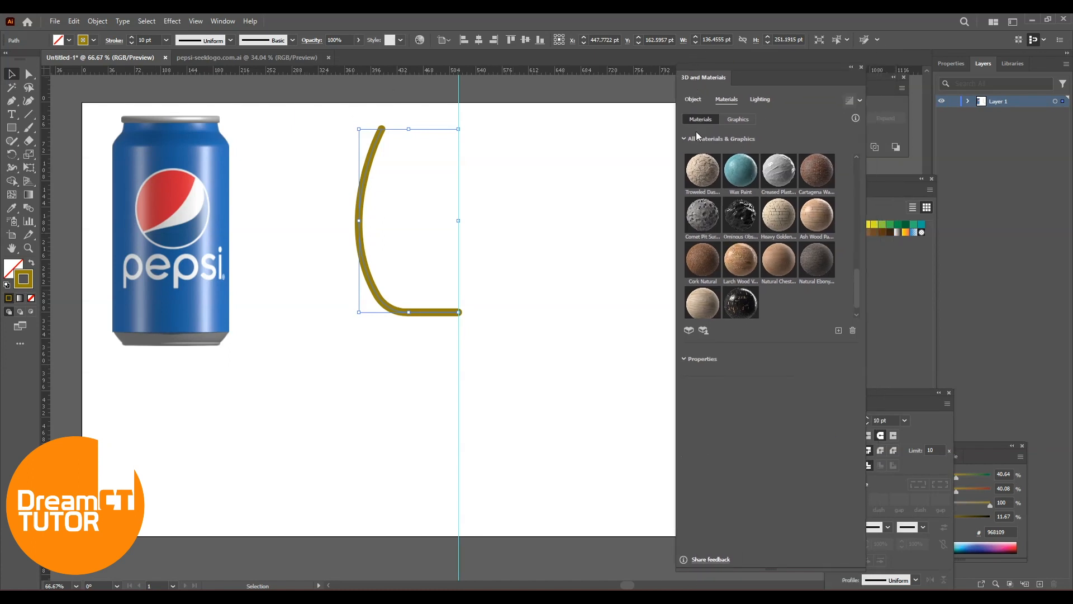
left_click(693, 100)
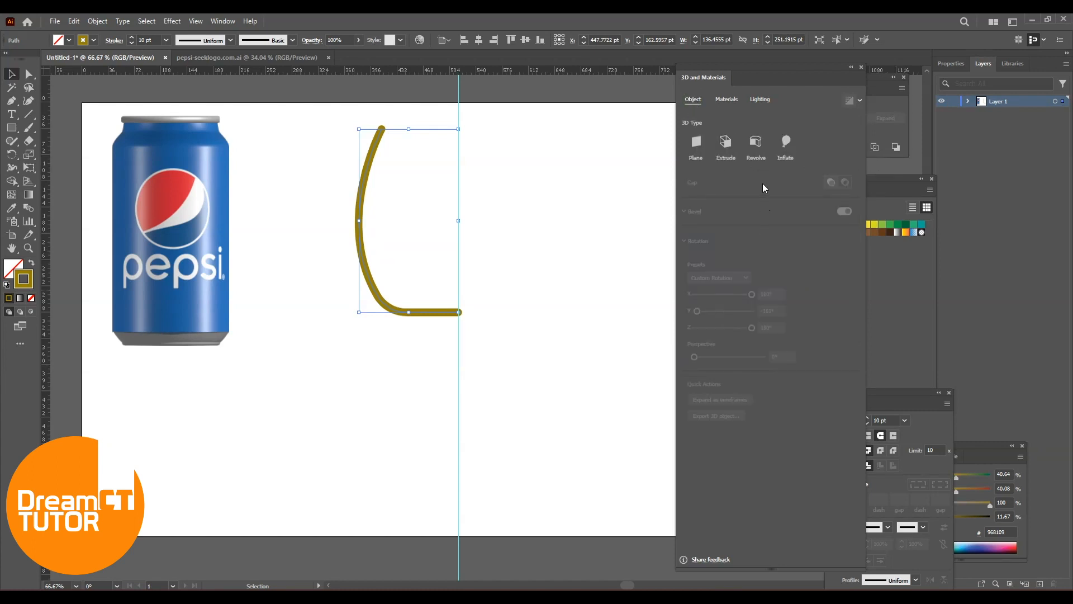
left_click(756, 144)
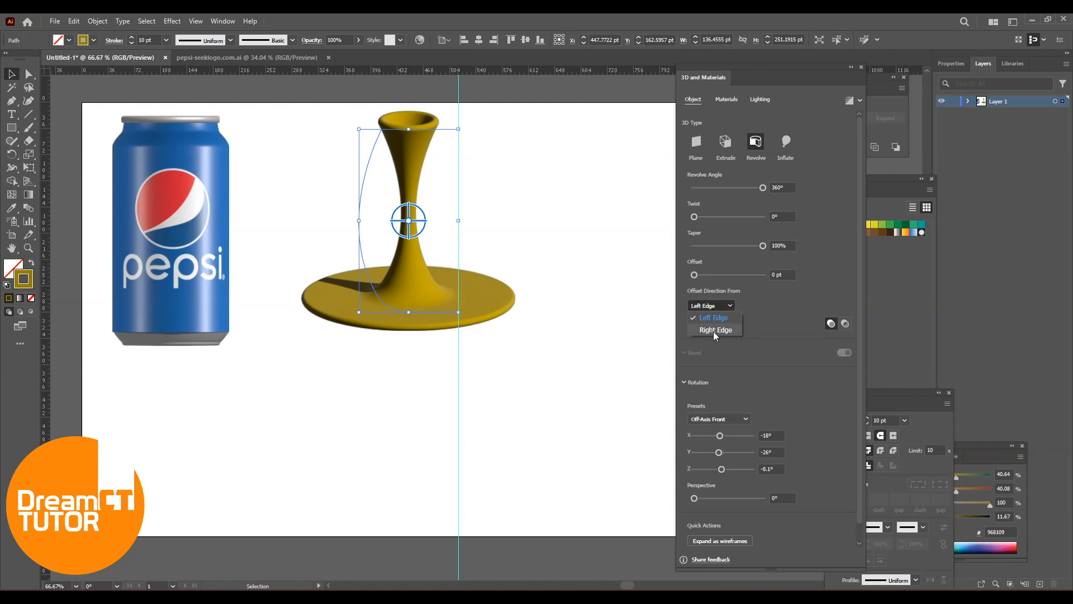
left_click(715, 330)
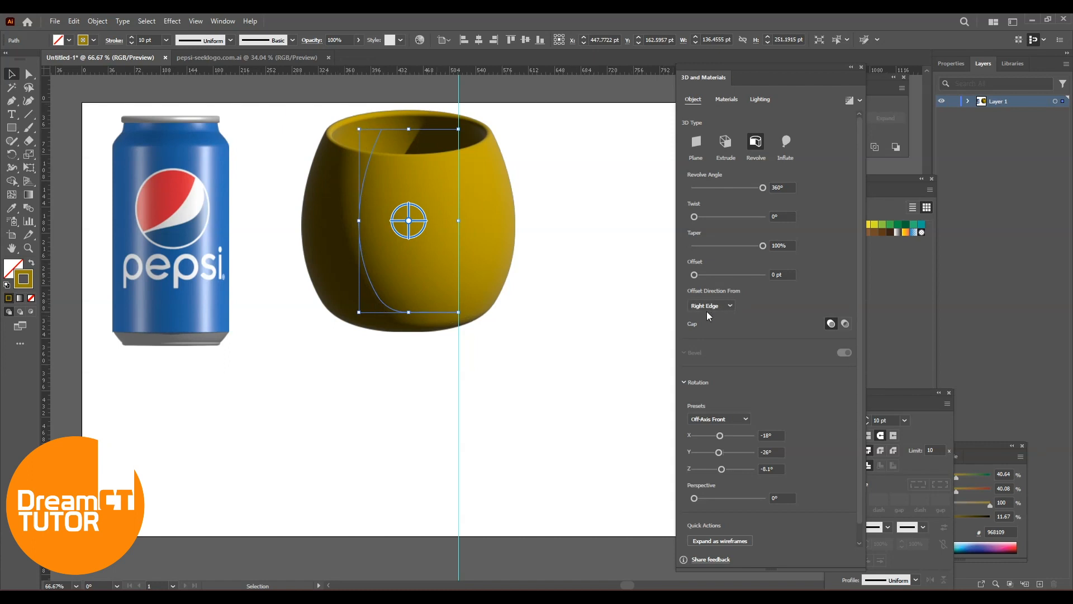
Widen the cup's rim by moving the profile's top anchor outward and down to X 376 pt, Y 58 pt
left_click(28, 74)
left_click_drag(377, 126, 356, 144)
left_click_drag(326, 221, 329, 221)
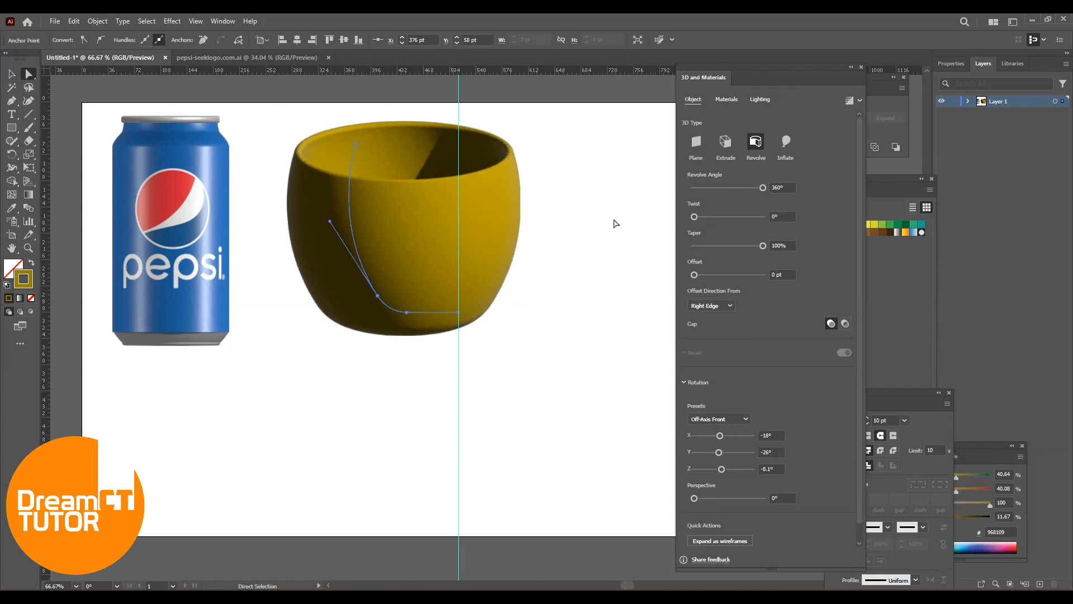
Move the 3D cup down and rightward to the artboard's lower middle, about X 490 pt, Y 317 pt
left_click(10, 74)
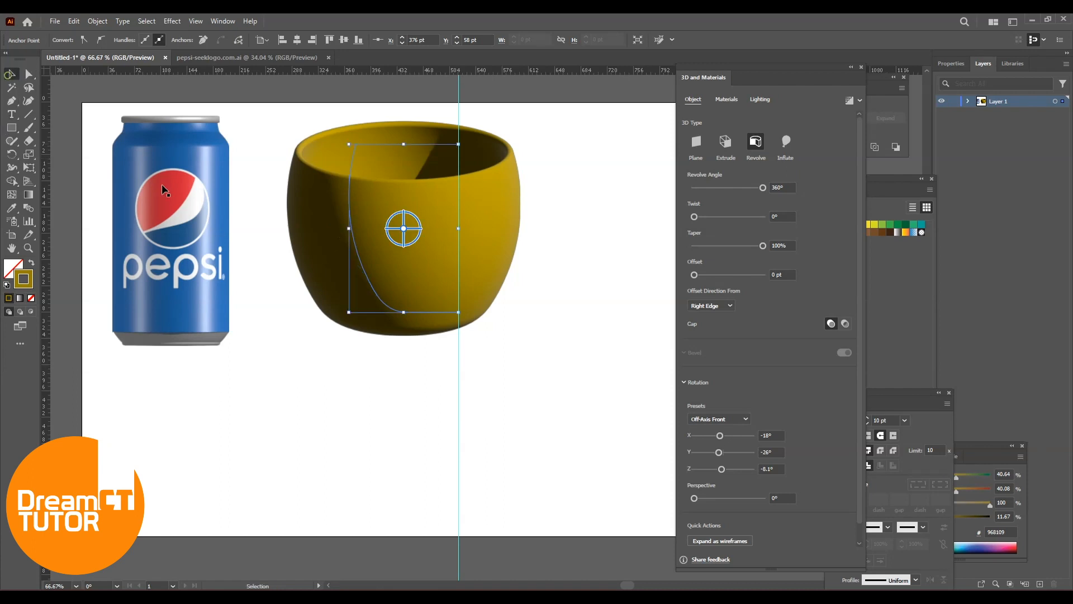
left_click_drag(402, 194, 449, 300)
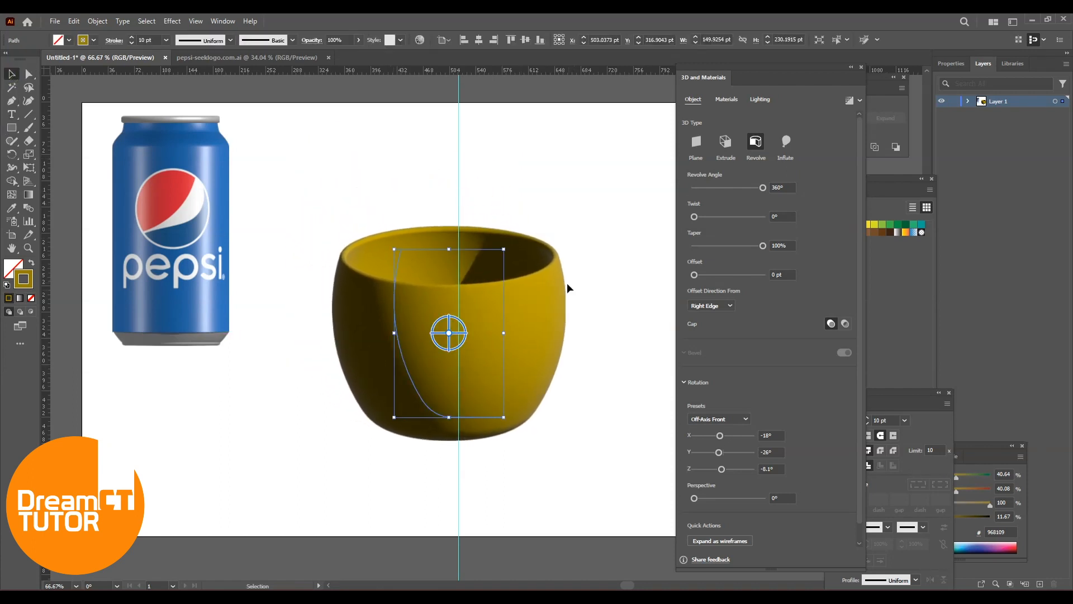
left_click_drag(546, 291, 532, 292)
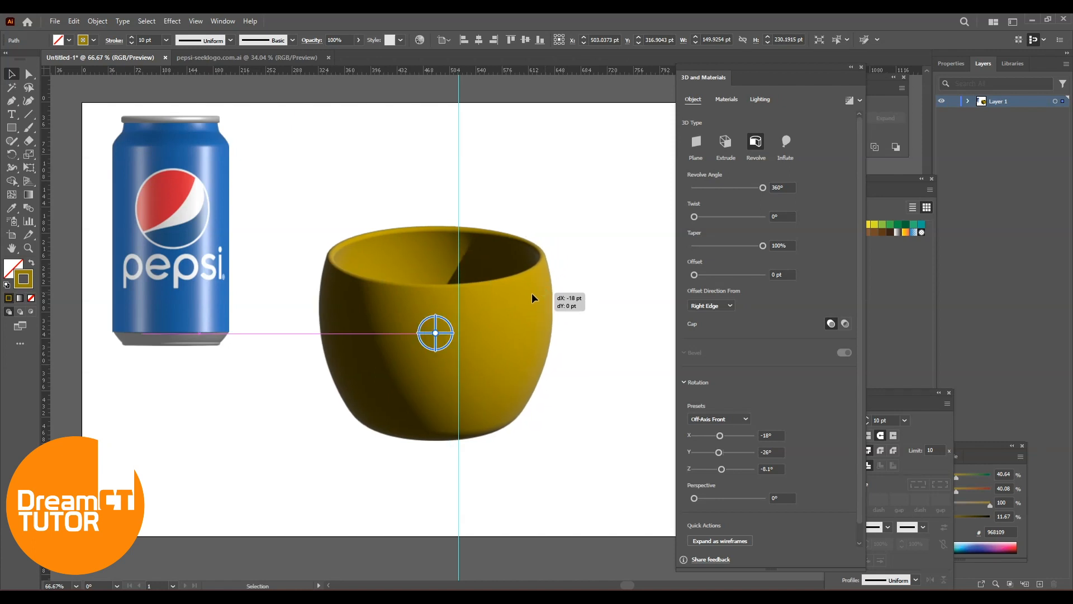
left_click(612, 281)
left_click_drag(553, 295, 557, 297)
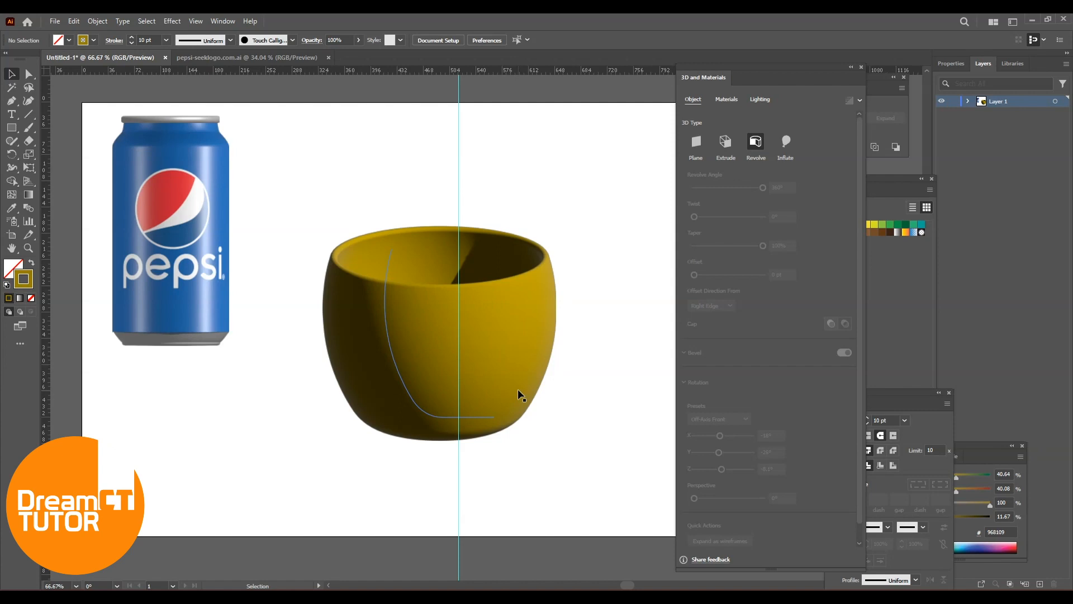
left_click(552, 325)
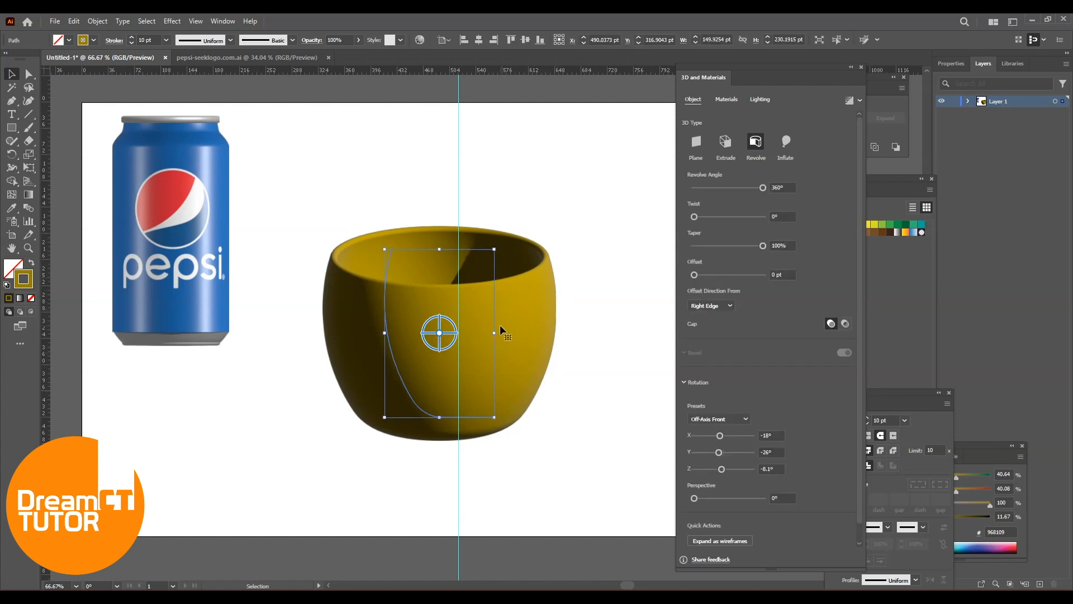
Draw an open handle path about 106 by 150 pt on the cup's right side, with a straight top and curved lower section
left_click(11, 100)
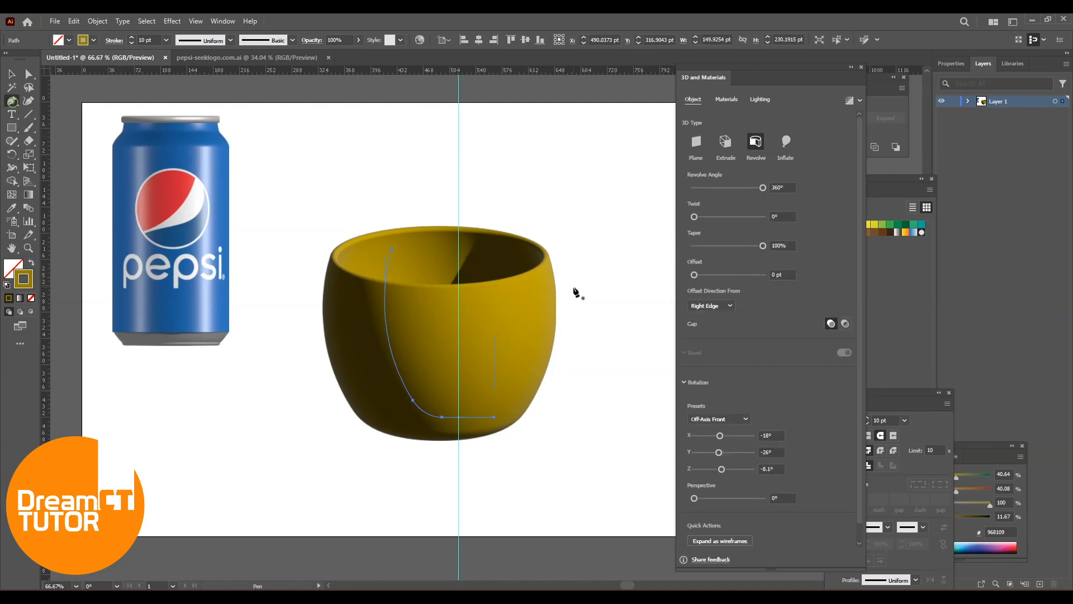
left_click(553, 273)
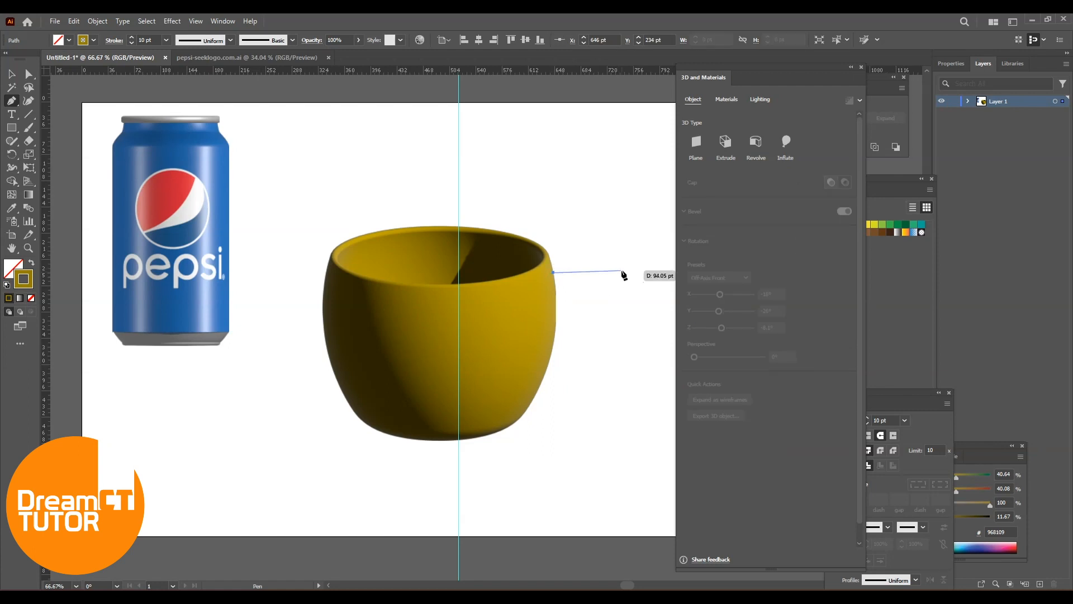
left_click_drag(622, 271, 617, 362)
mouse_move(545, 379)
left_mouse_down()
mouse_move(520, 395)
mouse_move(459, 379)
left_mouse_up()
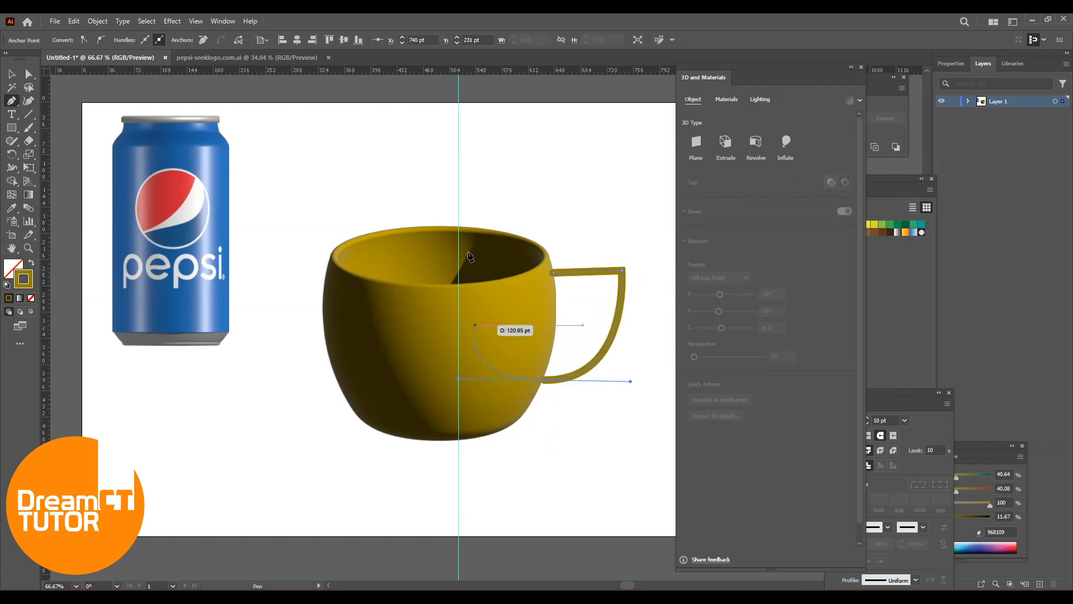
left_click(12, 74)
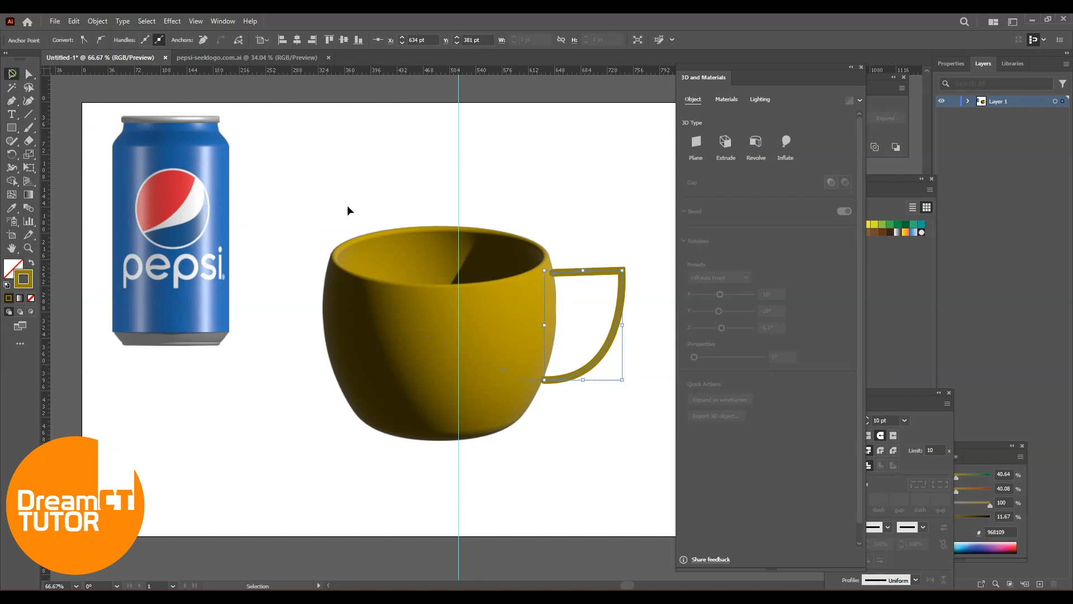
left_click(574, 211)
Inflate the handle path into a 3D object with a depth of 417 pt
left_click(613, 296)
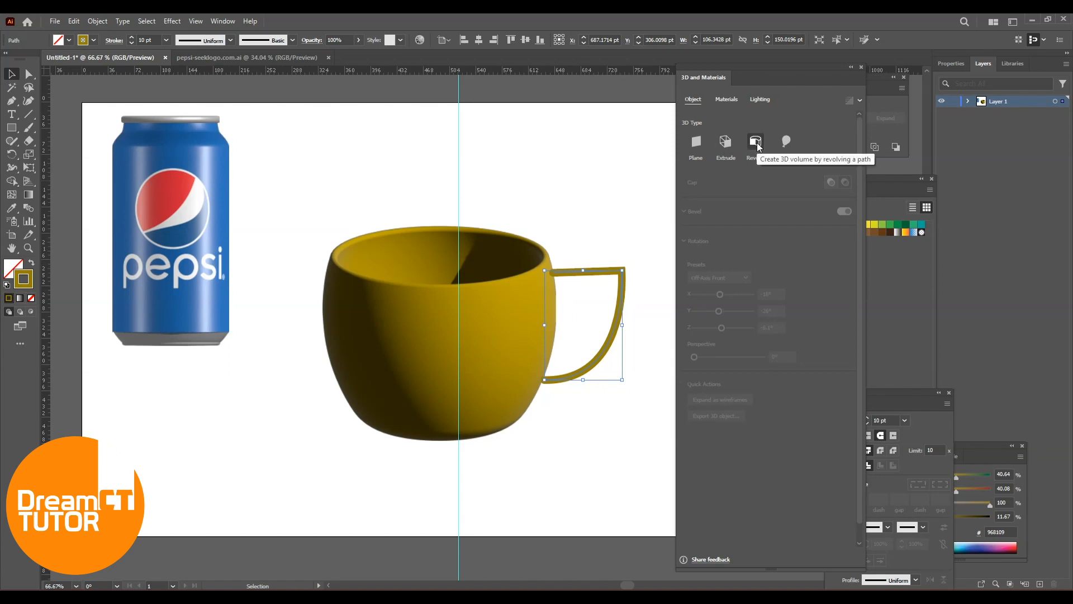
left_click(788, 144)
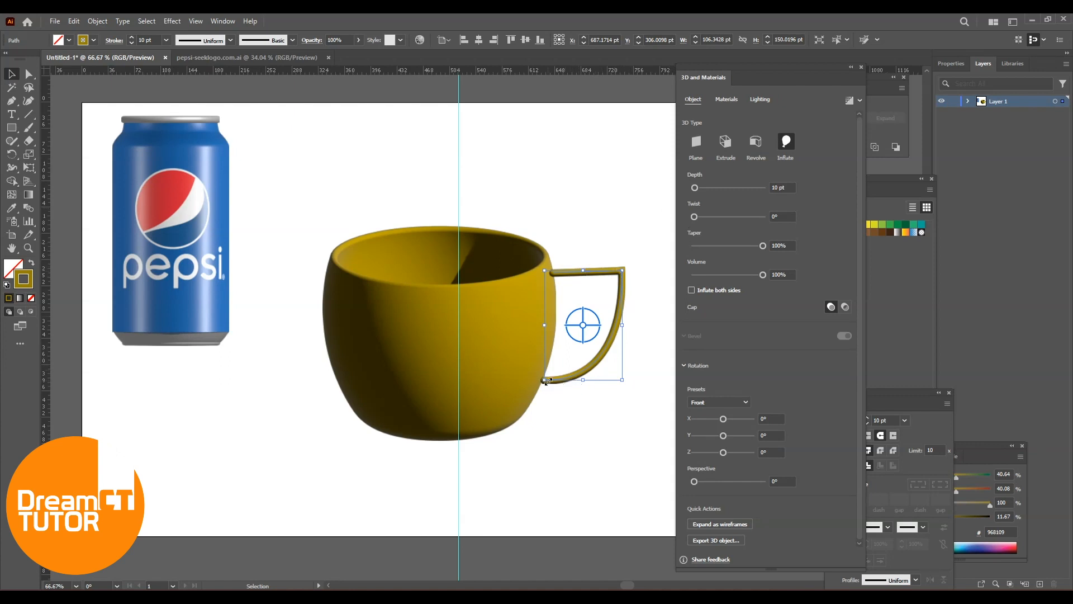
mouse_move(695, 192)
left_mouse_down()
mouse_move(747, 188)
mouse_move(709, 193)
left_mouse_up()
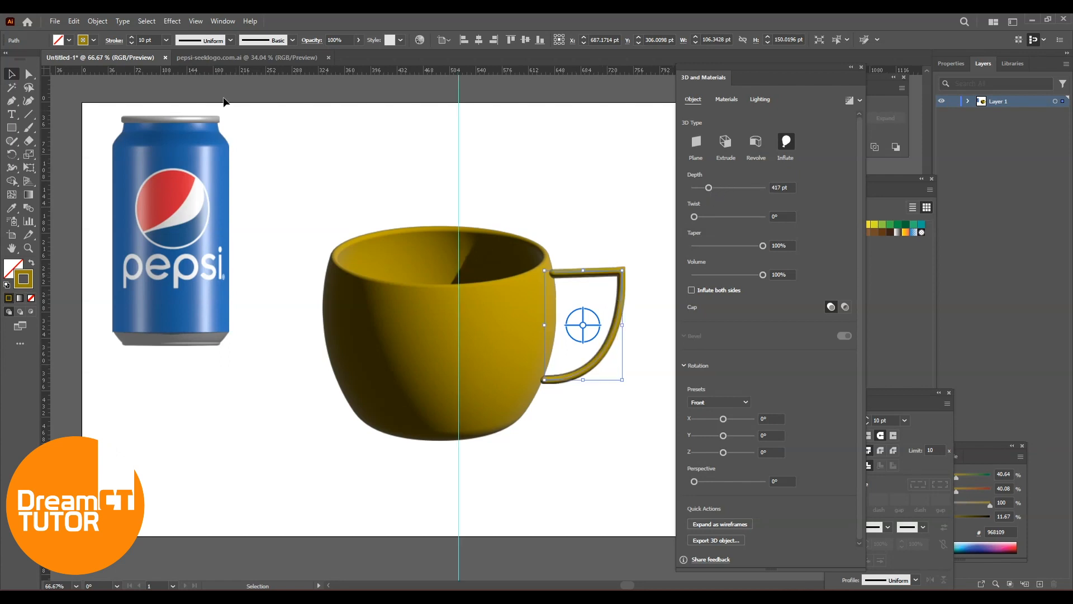
Thicken the inflated handle by setting its stroke weight to 20 pt
left_click(166, 40)
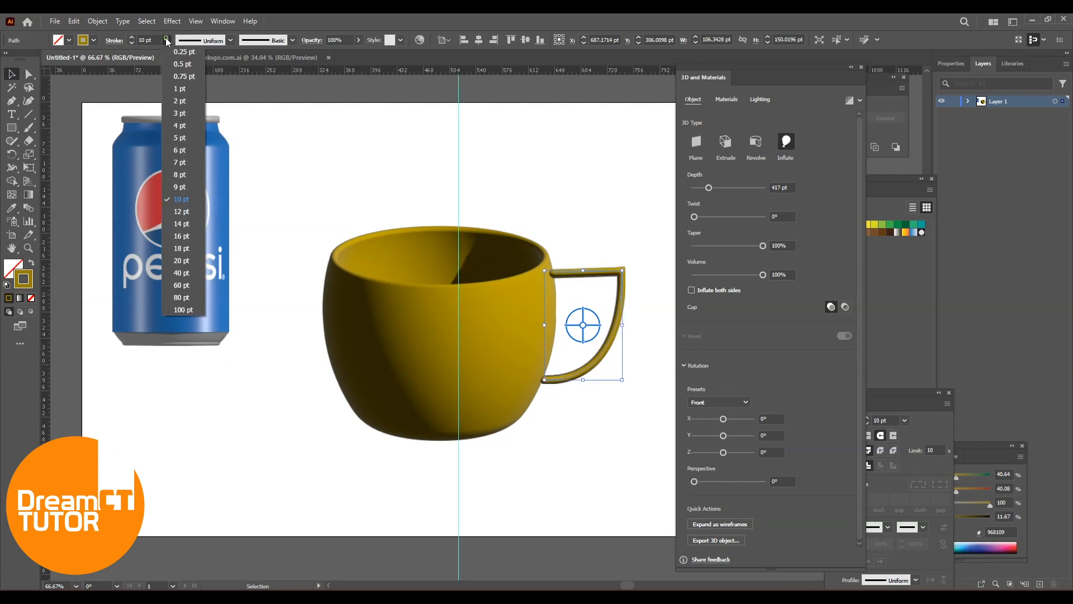
left_click(183, 248)
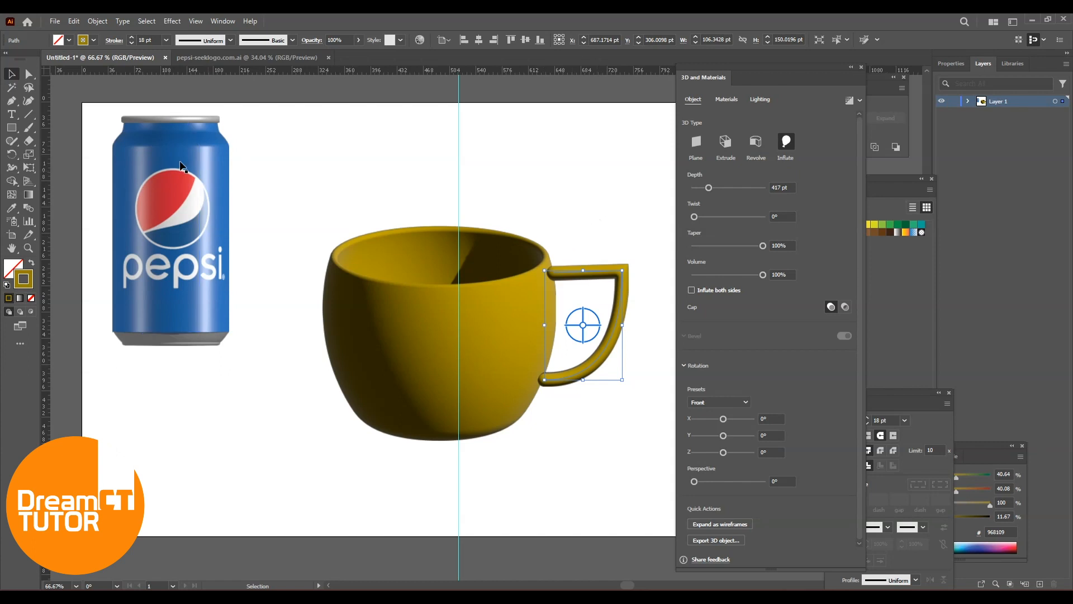
left_click(166, 40)
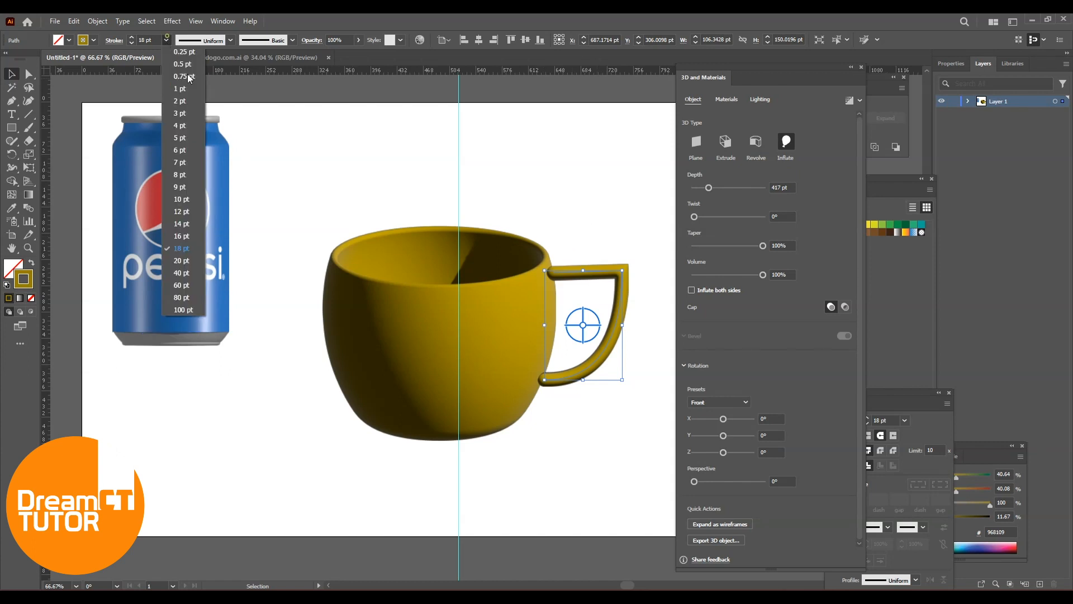
left_click(181, 261)
left_click(621, 255)
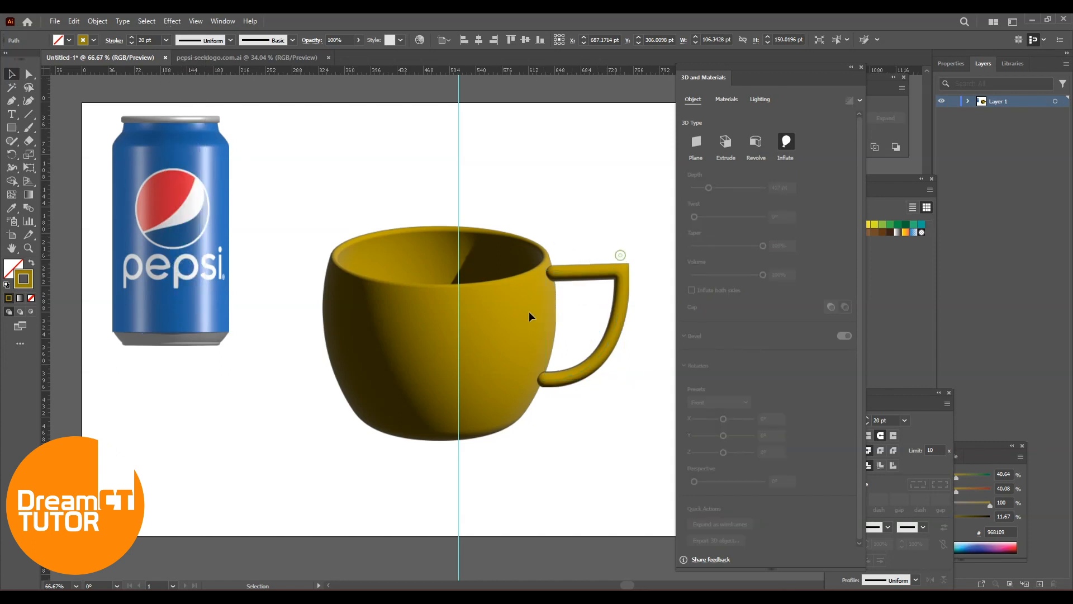
Send the handle backward so its ends sit behind the cup body
right_click(575, 279)
mouse_move(615, 534)
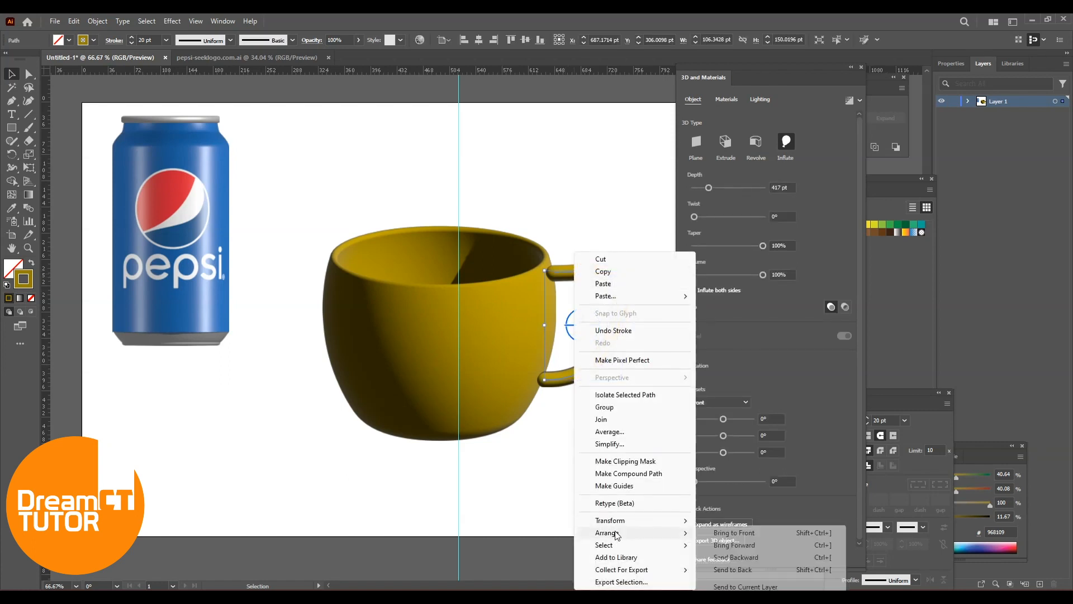
left_click(735, 557)
left_click(562, 223)
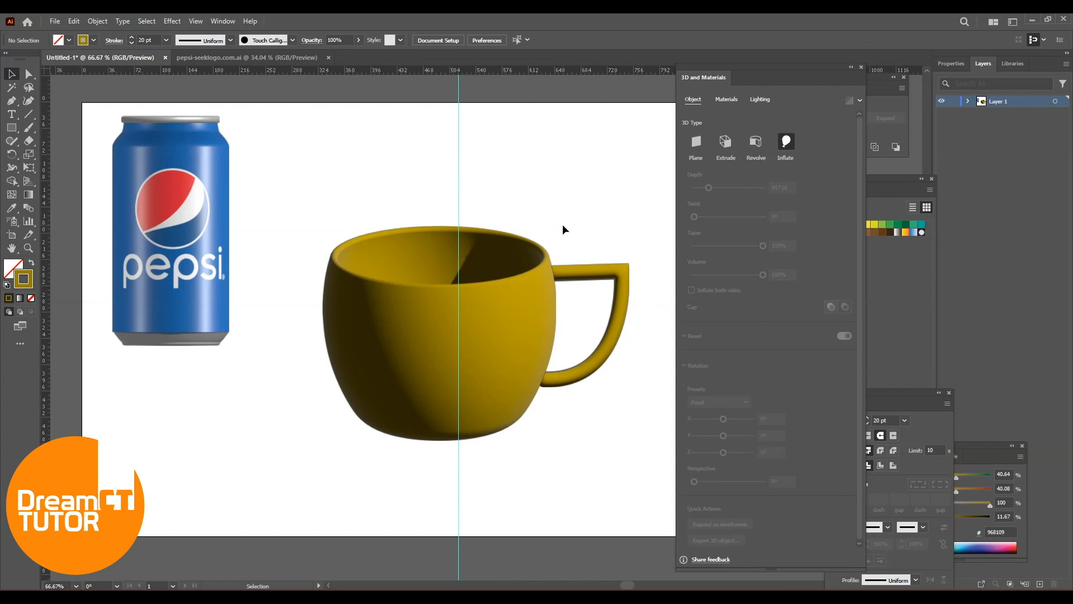
Render the handle and the cup body with ray tracing, using low quality and noise reduction for the cup
left_click_drag(529, 189, 609, 335)
left_click(594, 202)
left_click_drag(521, 183, 619, 347)
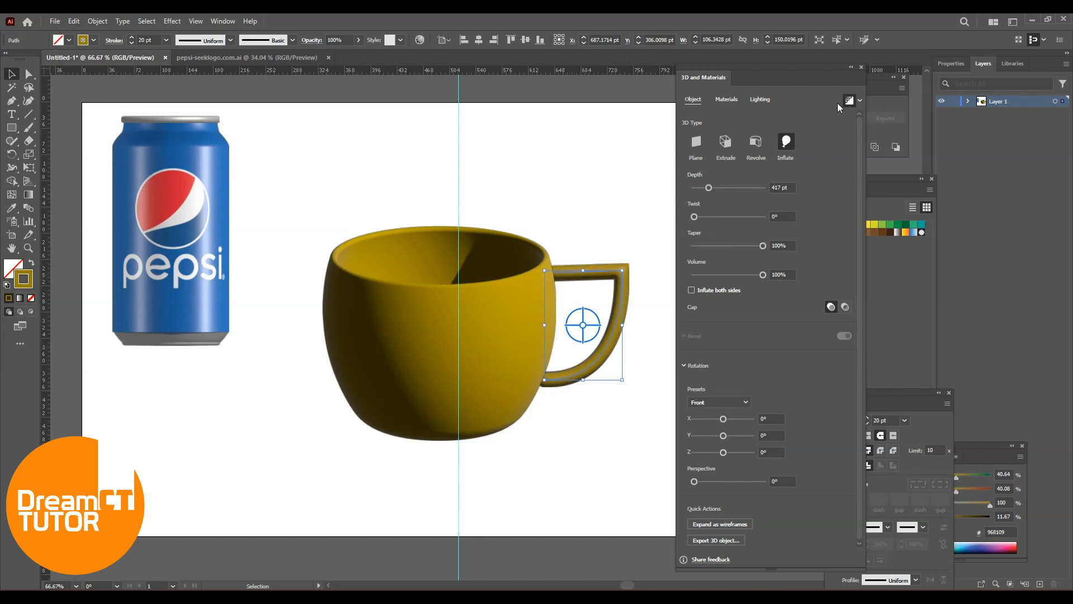
left_click(532, 201)
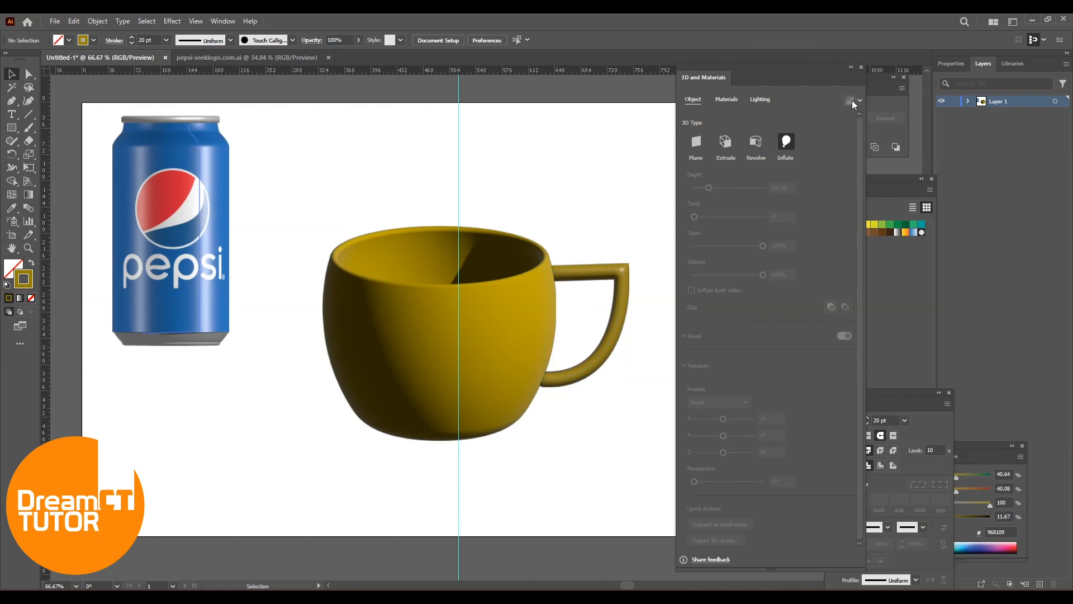
left_click(423, 348)
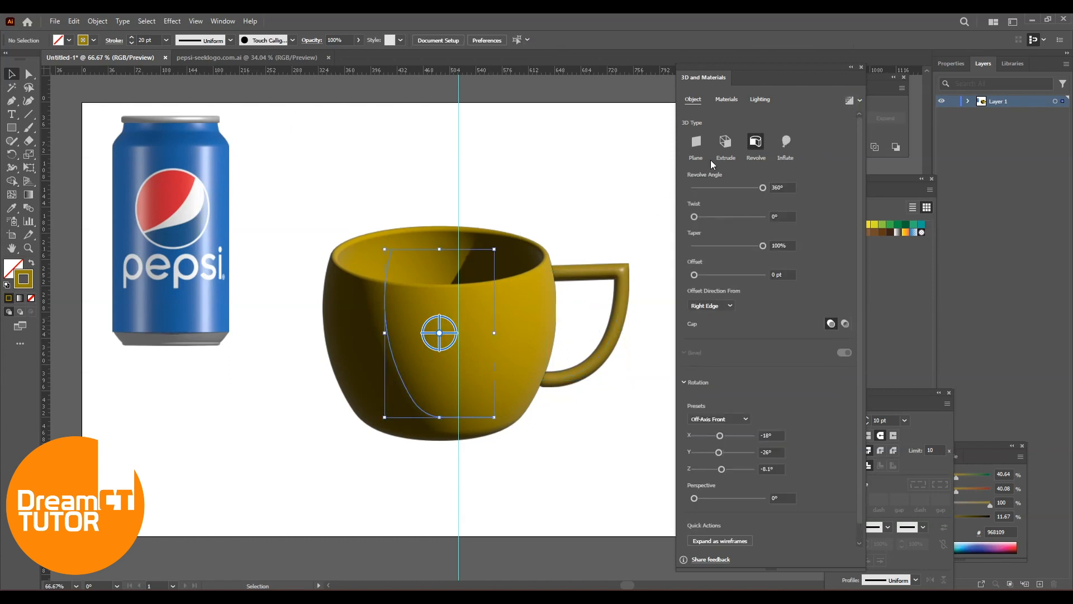
left_click(859, 101)
left_click(851, 104)
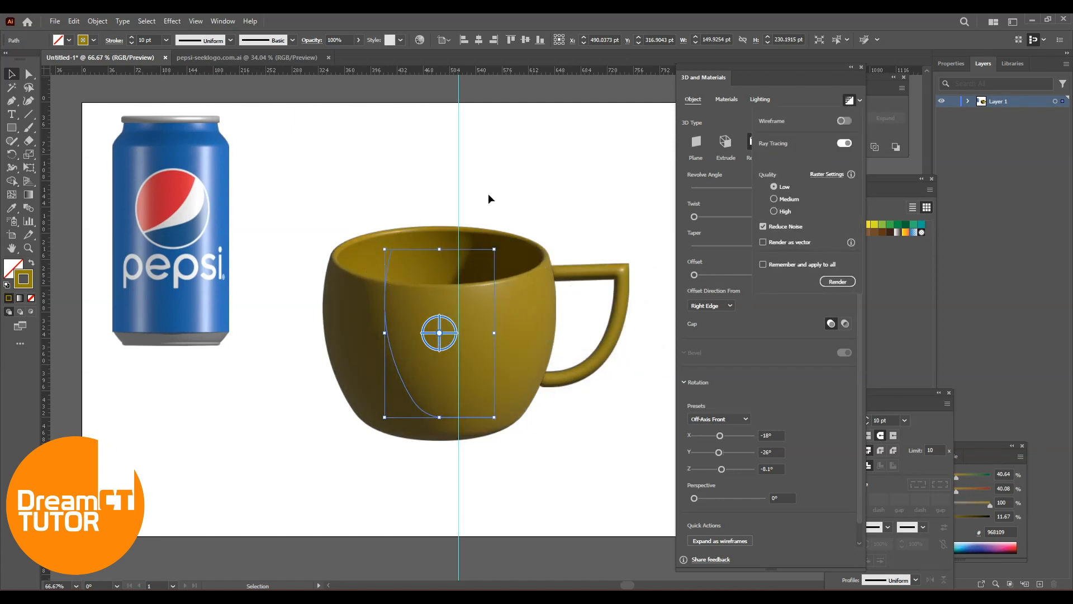
left_click(584, 174)
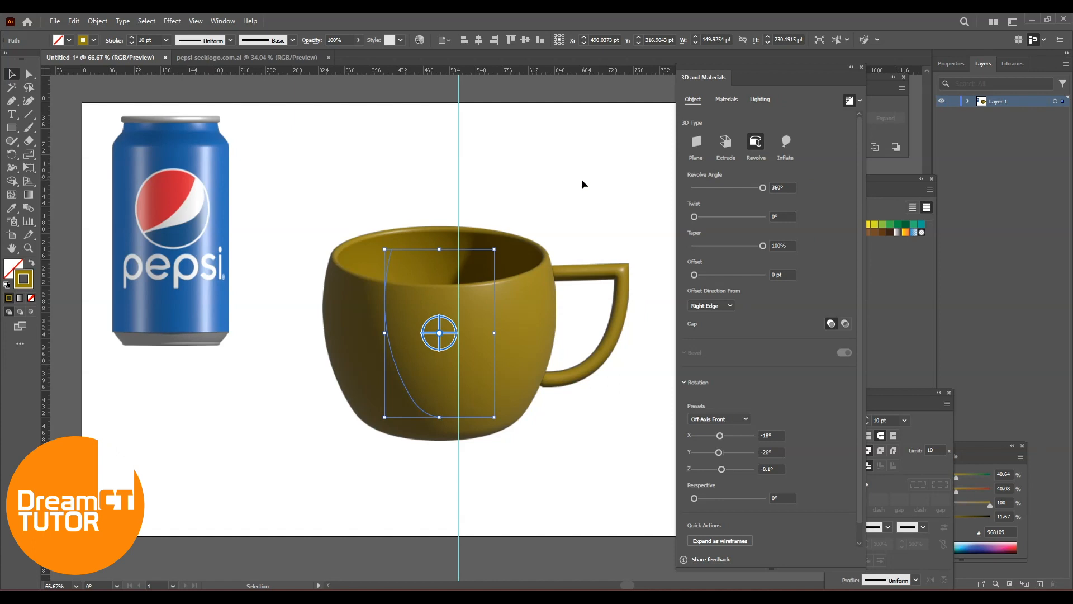
left_click(582, 178)
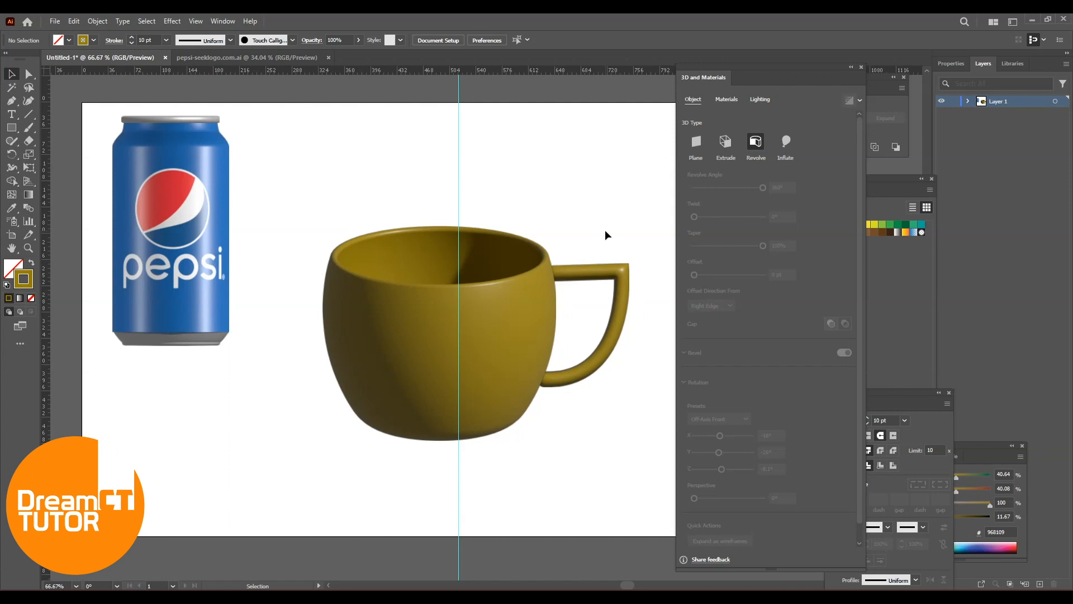
Round the handle's sharp upper outer corner to a radius of about 37 pt
key("a")
left_click(625, 294)
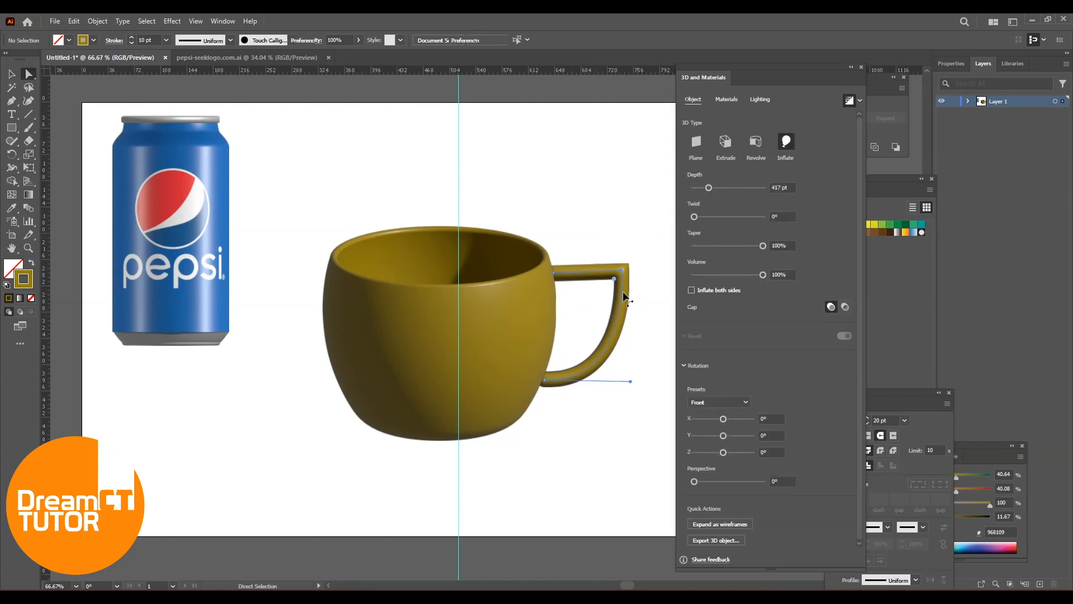
left_click(625, 294)
left_click_drag(615, 282, 593, 299)
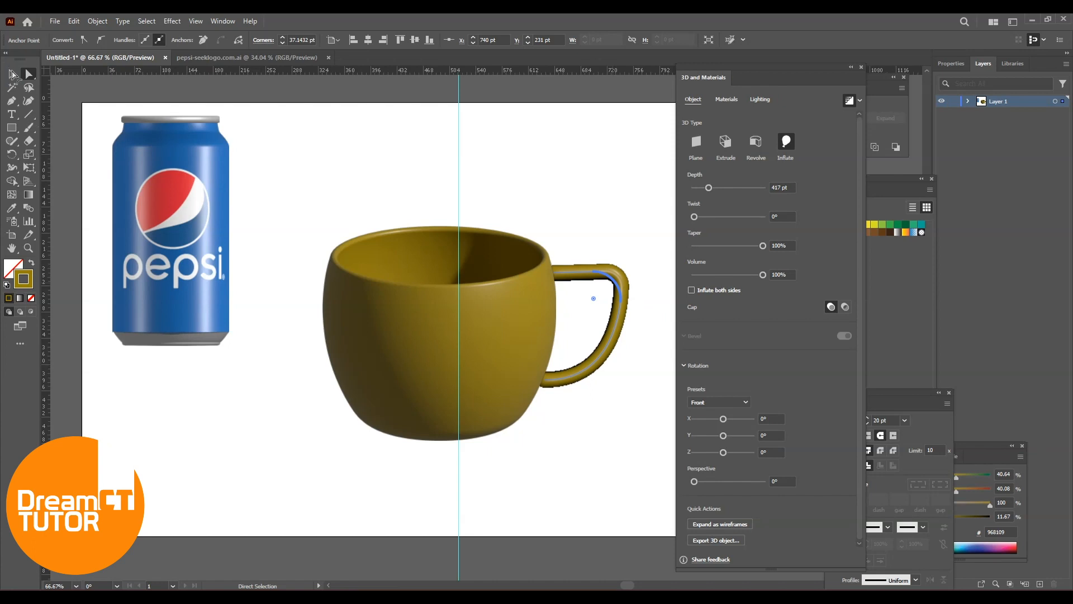
left_click(11, 73)
left_click(503, 139)
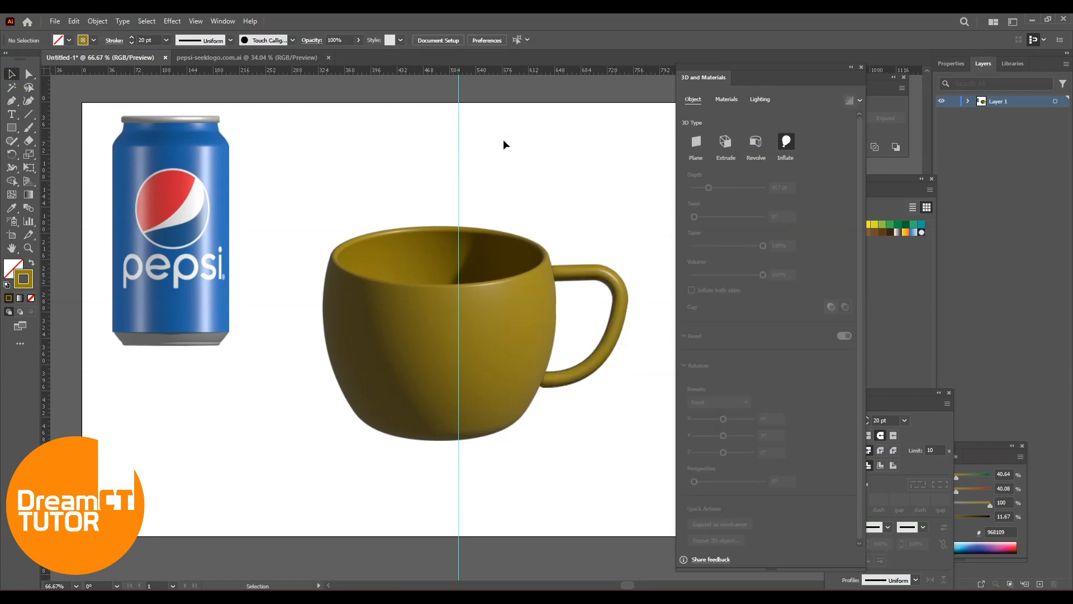
Apply the Troweled Dash Stucco material to both the handle and the cup body, and dismiss the ray tracing tip
left_click_drag(587, 189, 530, 358)
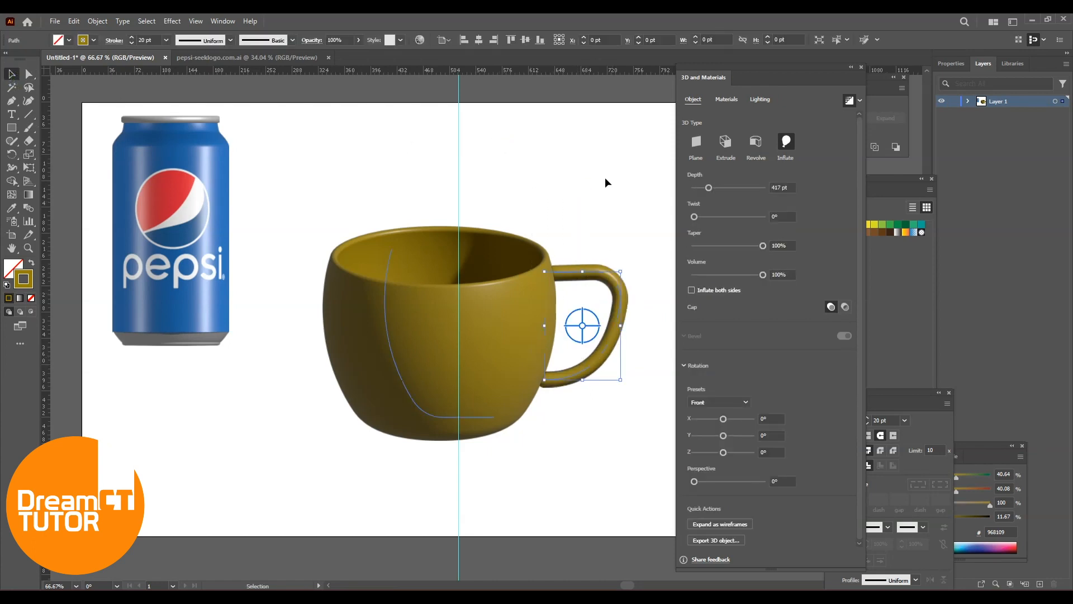
left_click(727, 100)
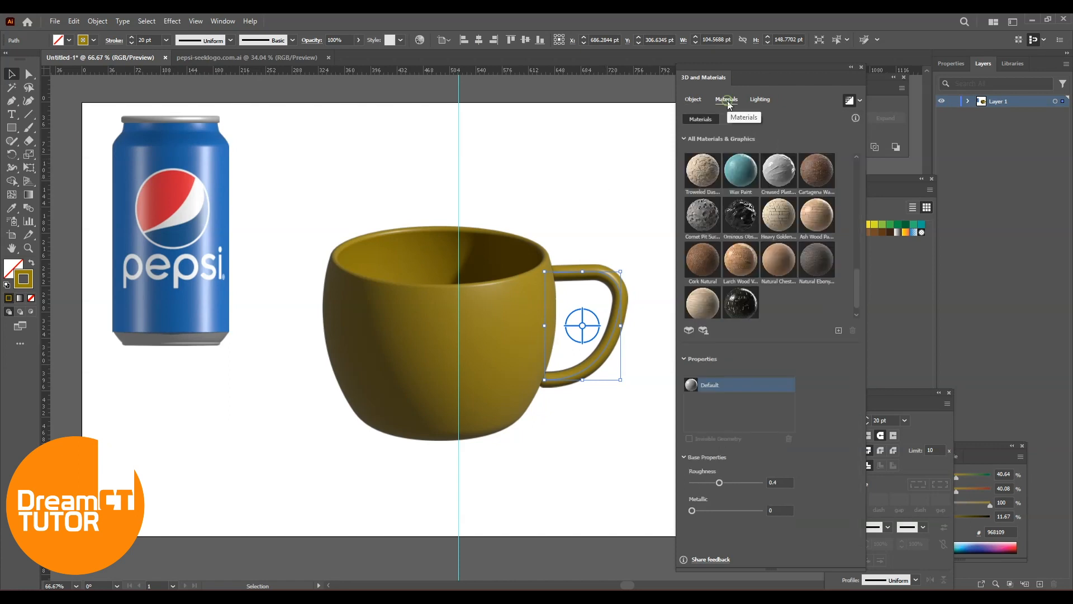
left_click(710, 175)
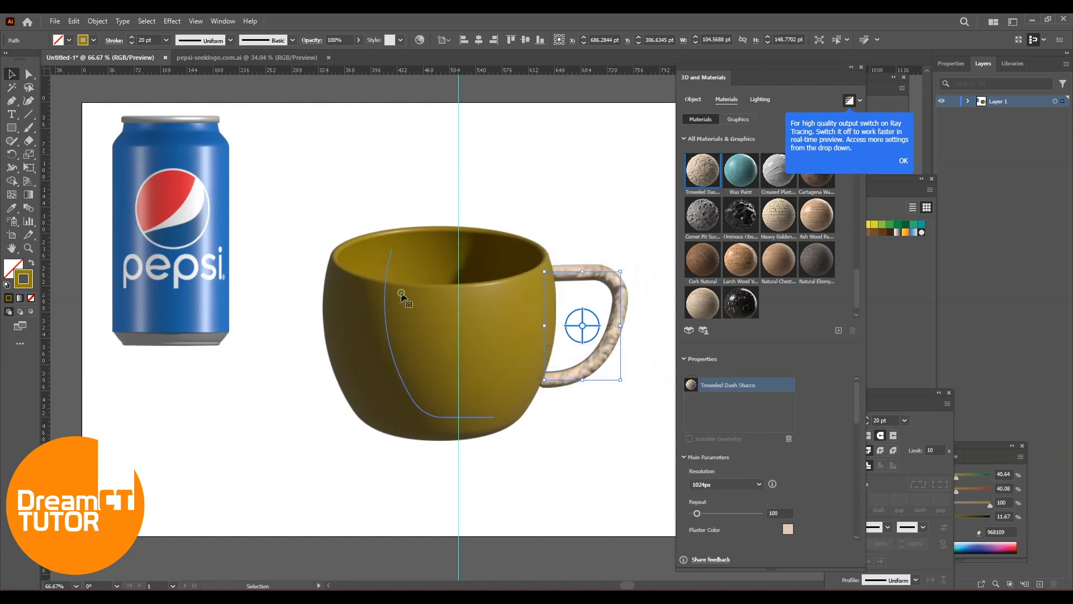
left_click(401, 297)
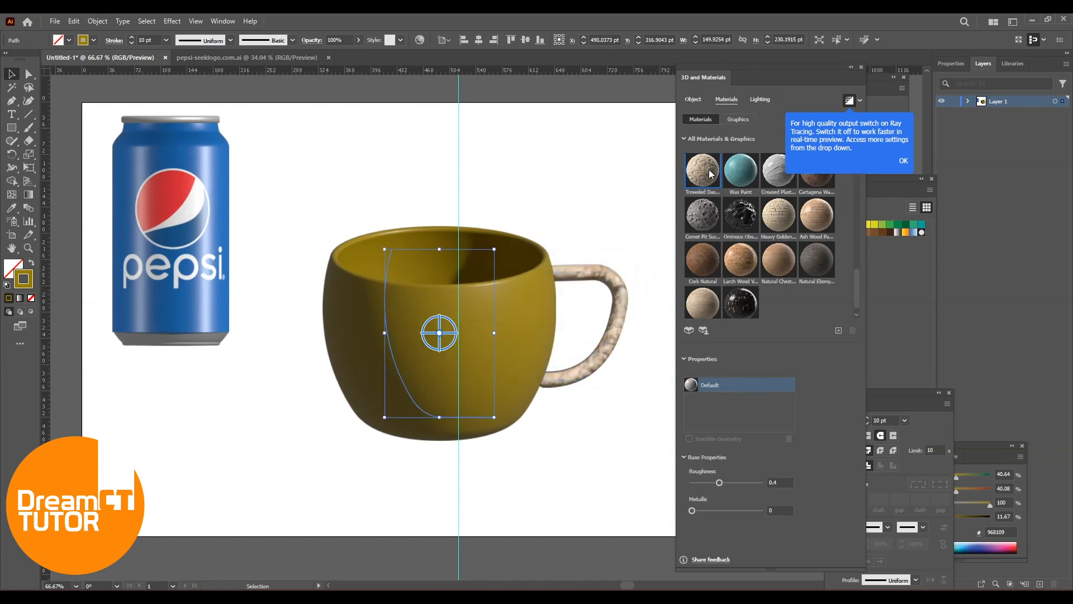
left_click(705, 222)
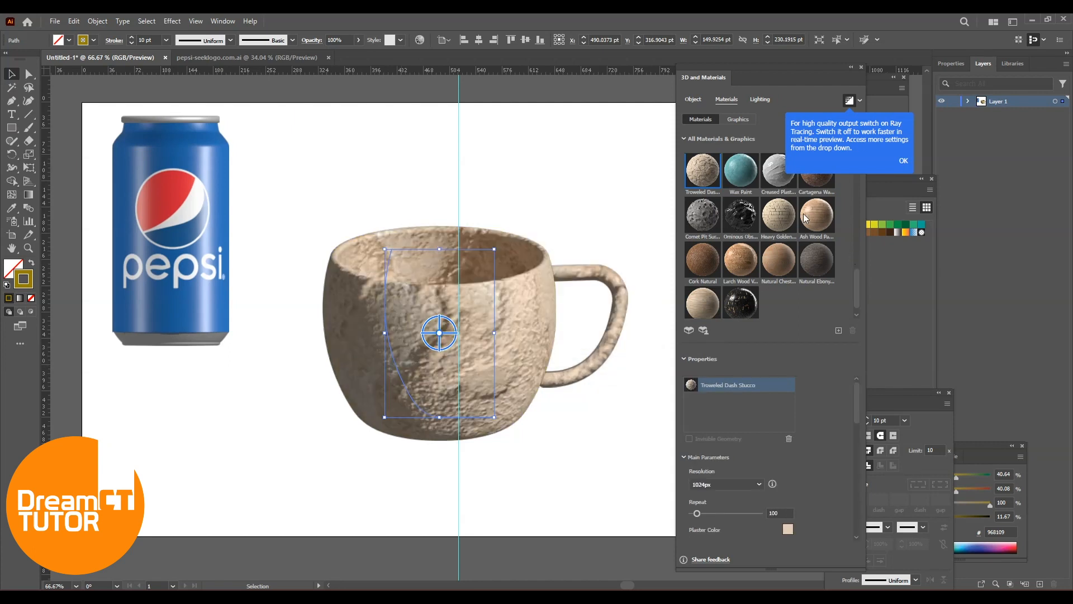
left_click_drag(857, 283, 851, 259)
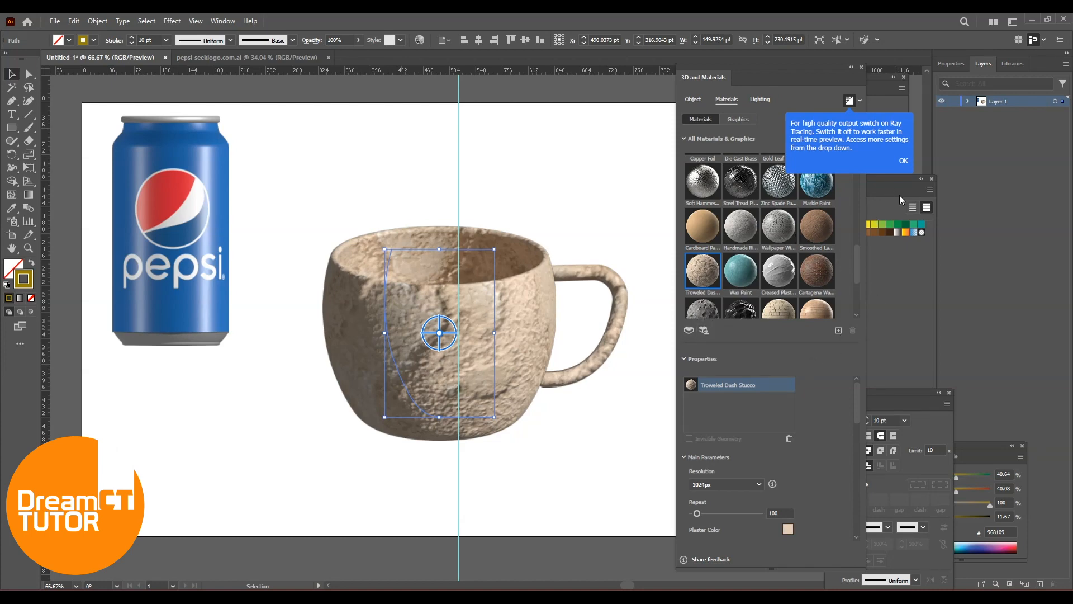
left_click(903, 162)
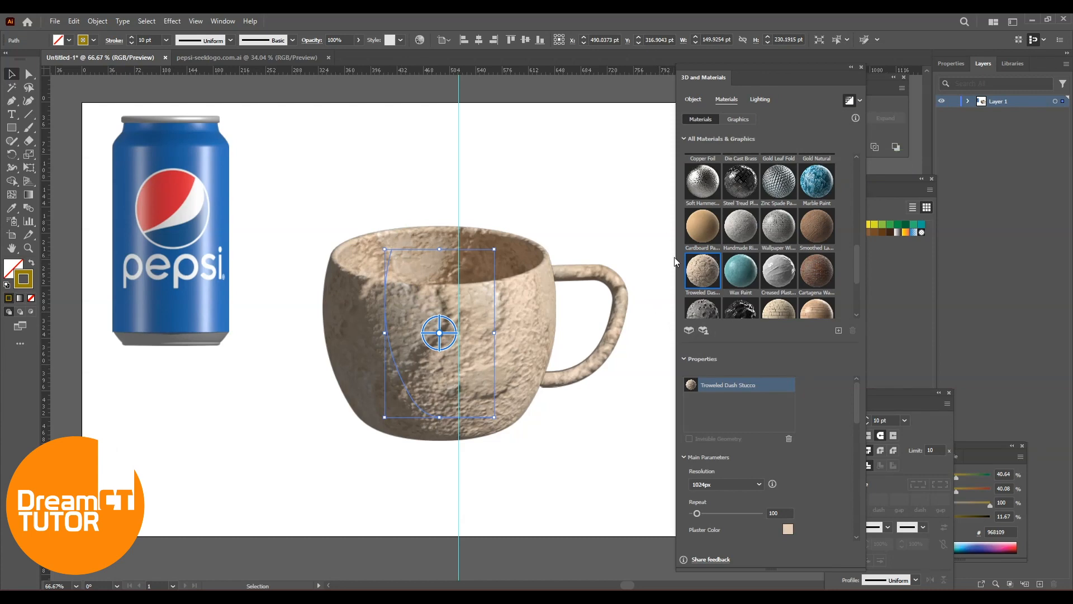
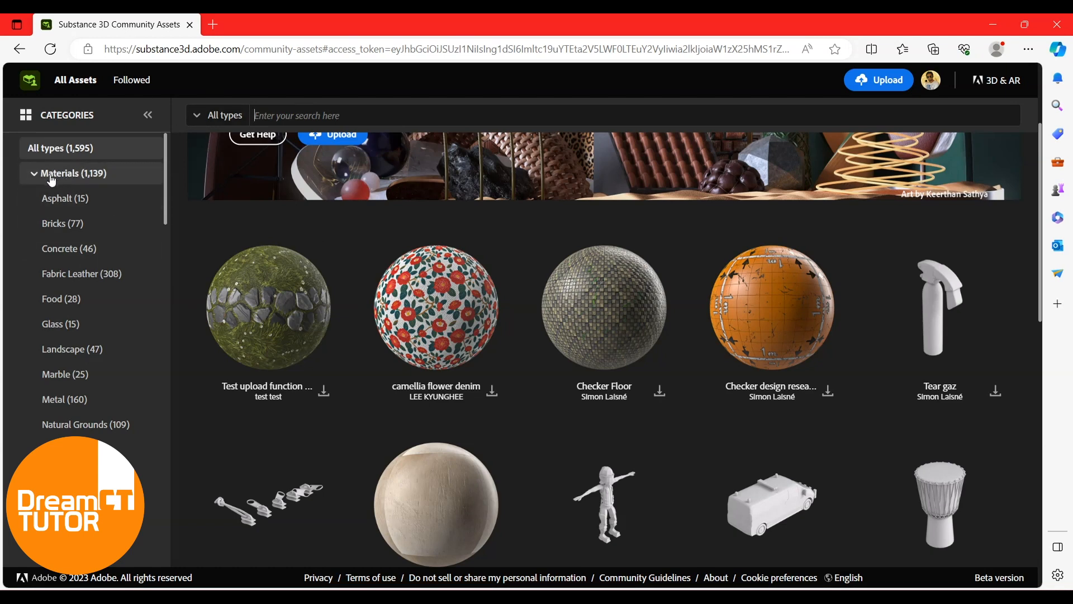
Switch to the Substance 3D Community Assets site, filter the assets to Materials and open the Pasta material's page
left_click_drag(1041, 188, 1022, 472)
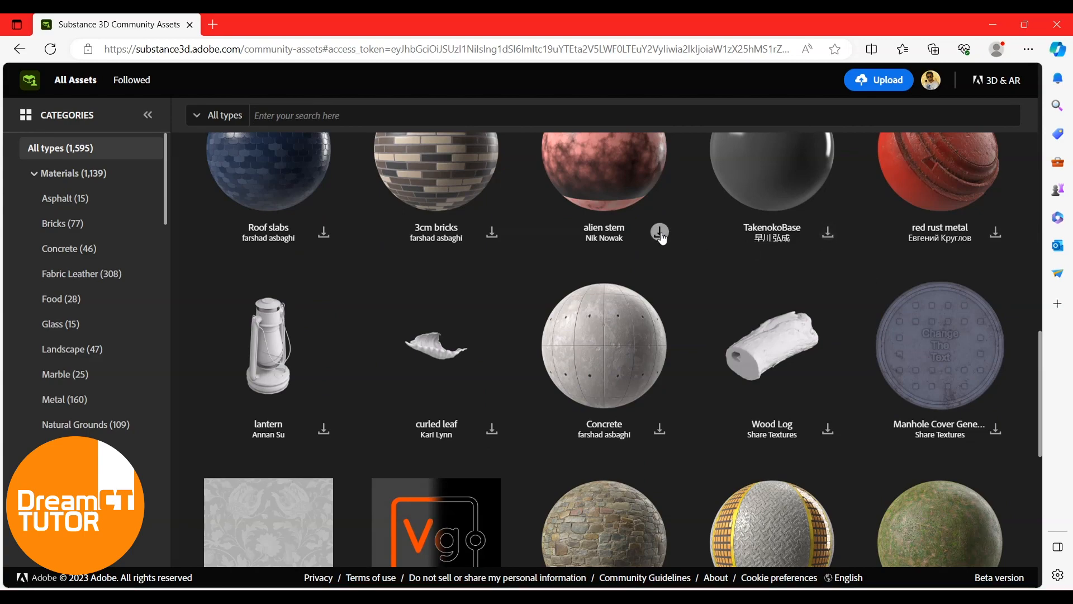
left_click_drag(1043, 350, 1024, 457)
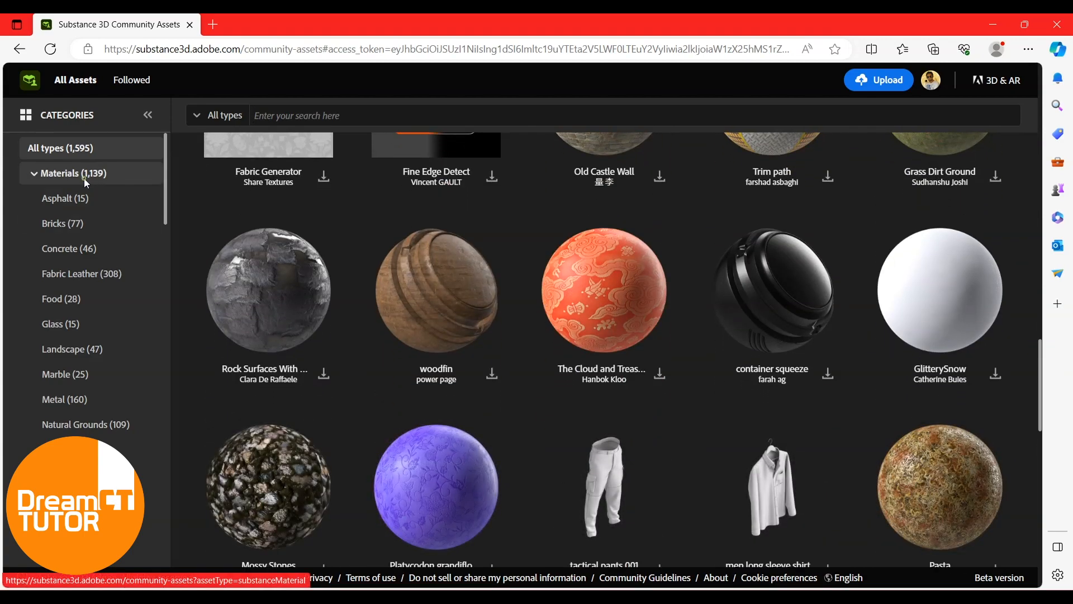
left_click(85, 178)
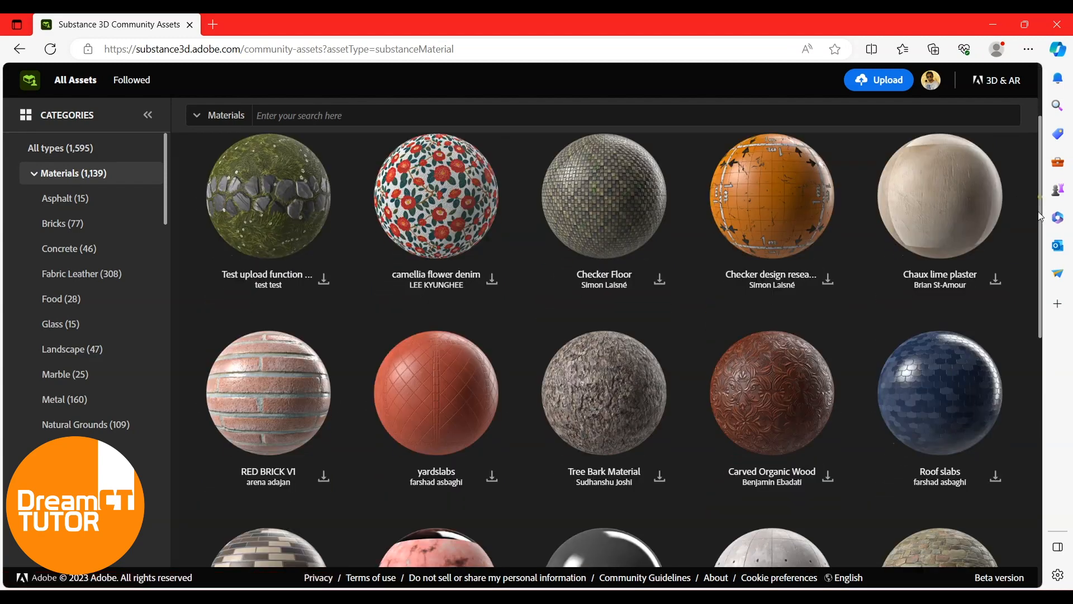
scroll(1035, 253, "down", 4)
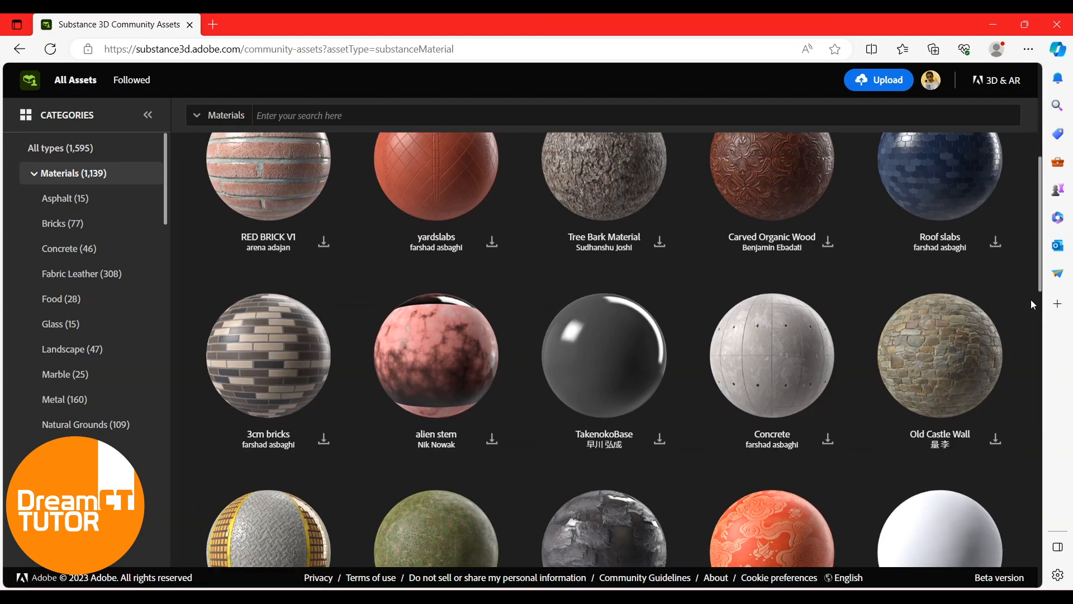
left_click_drag(1031, 300, 1007, 388)
left_click(614, 463)
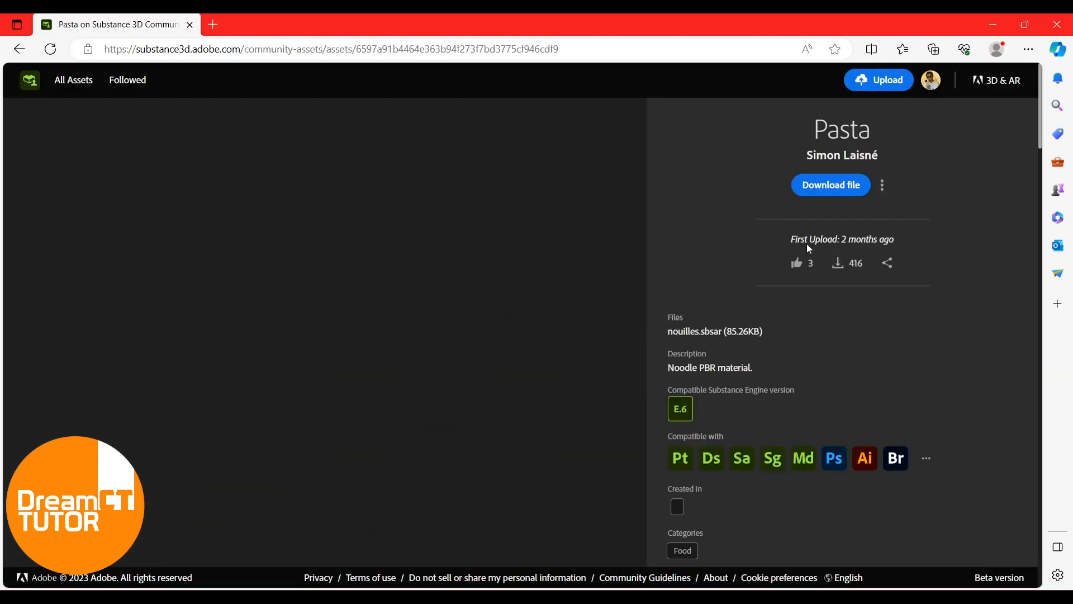
Download the Pasta material file, return to Illustrator and import nouilles.sbsar from Downloads as a 3D material
left_click(831, 190)
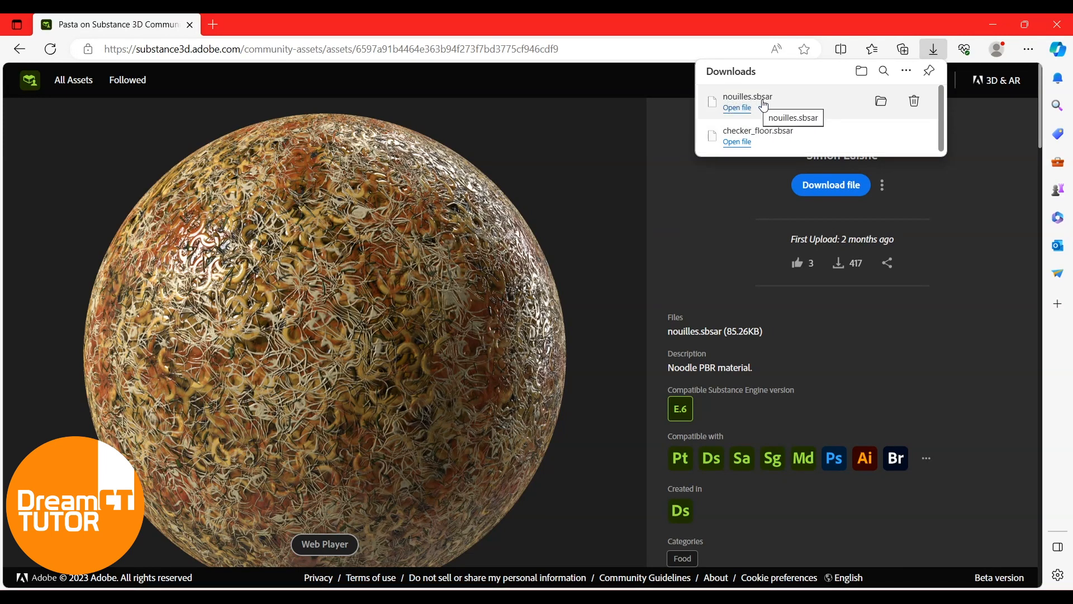
left_click(985, 127)
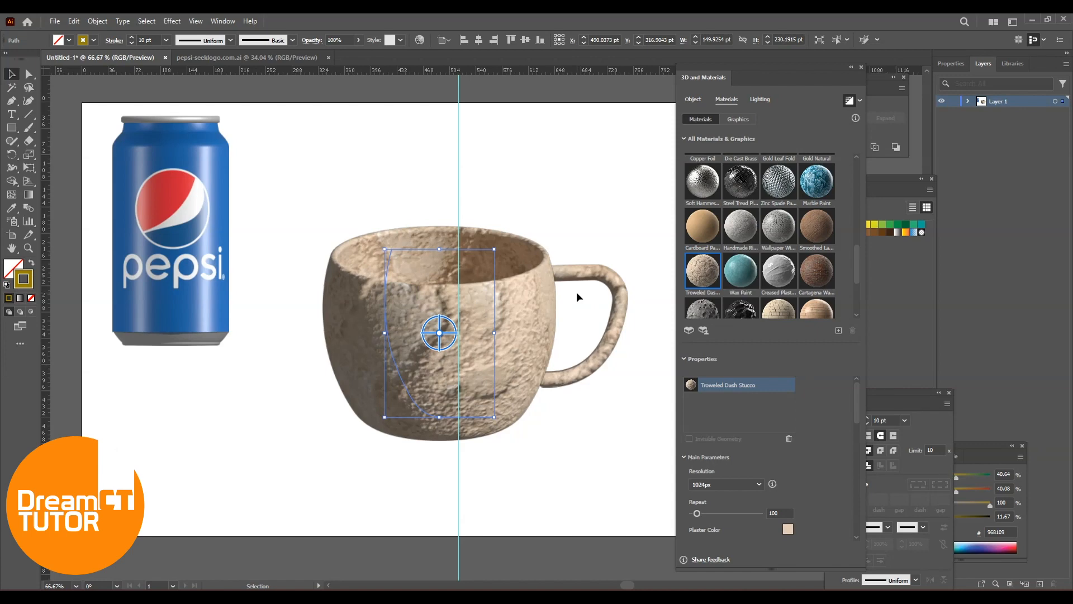
left_click(839, 330)
left_click(869, 345)
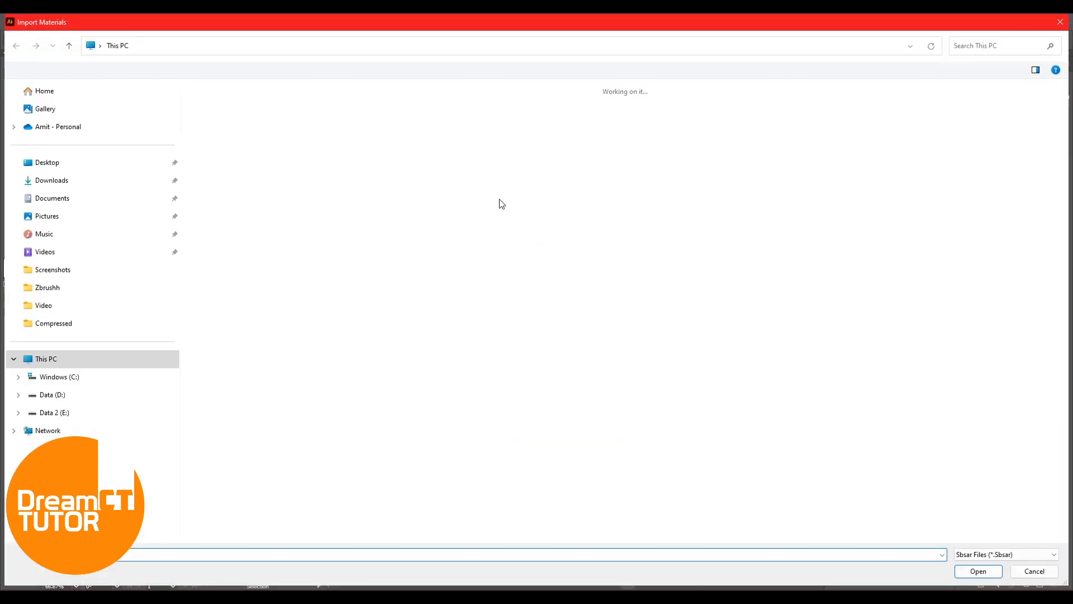
left_click(54, 180)
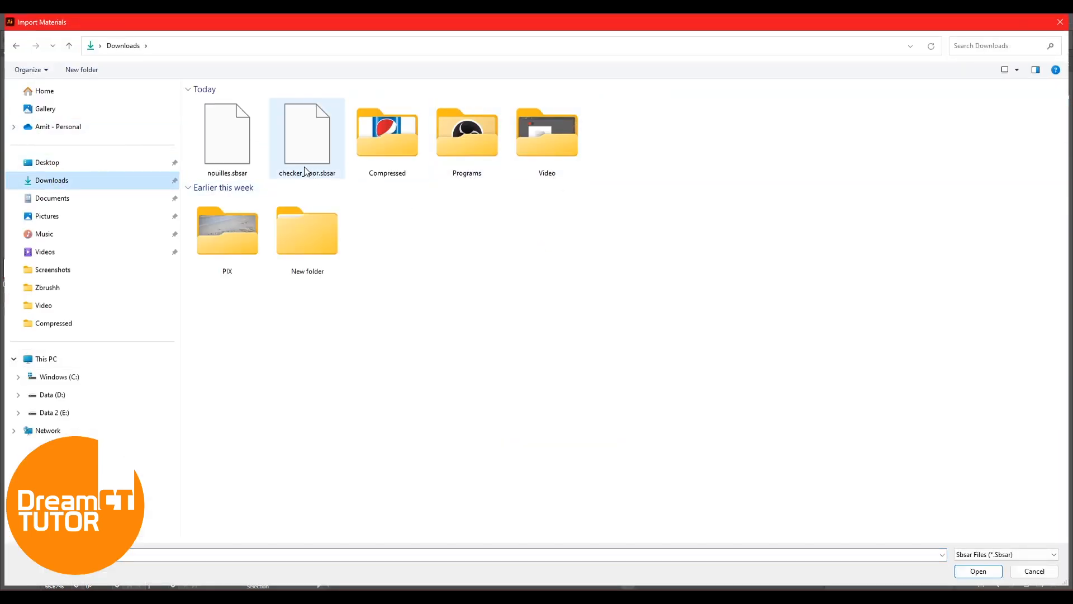
double_click(228, 155)
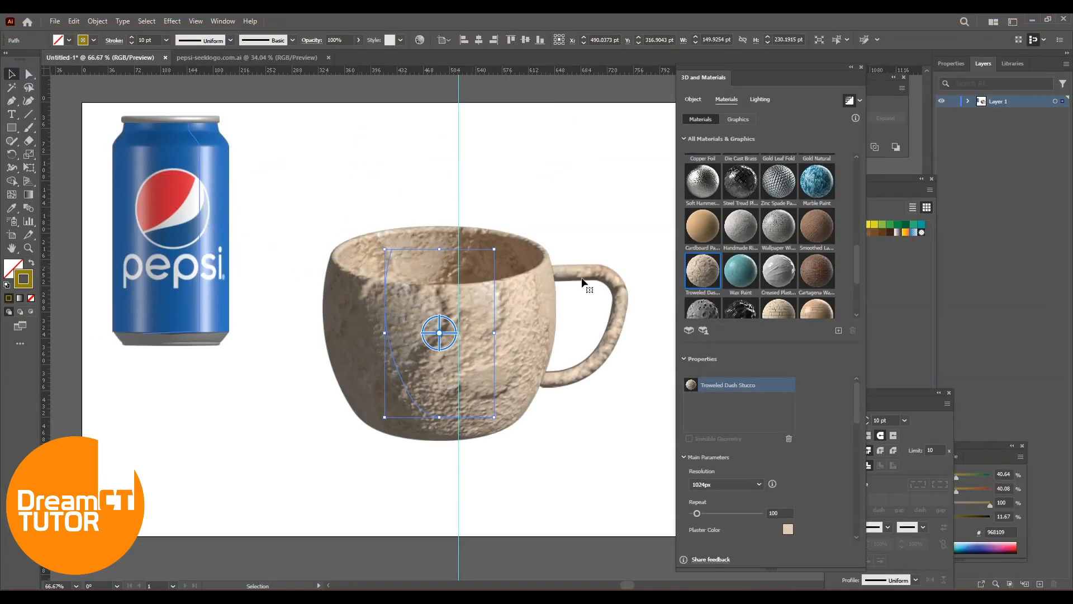
Apply the imported Nouilles material to both the cup body and the handle
left_click_drag(857, 258, 854, 313)
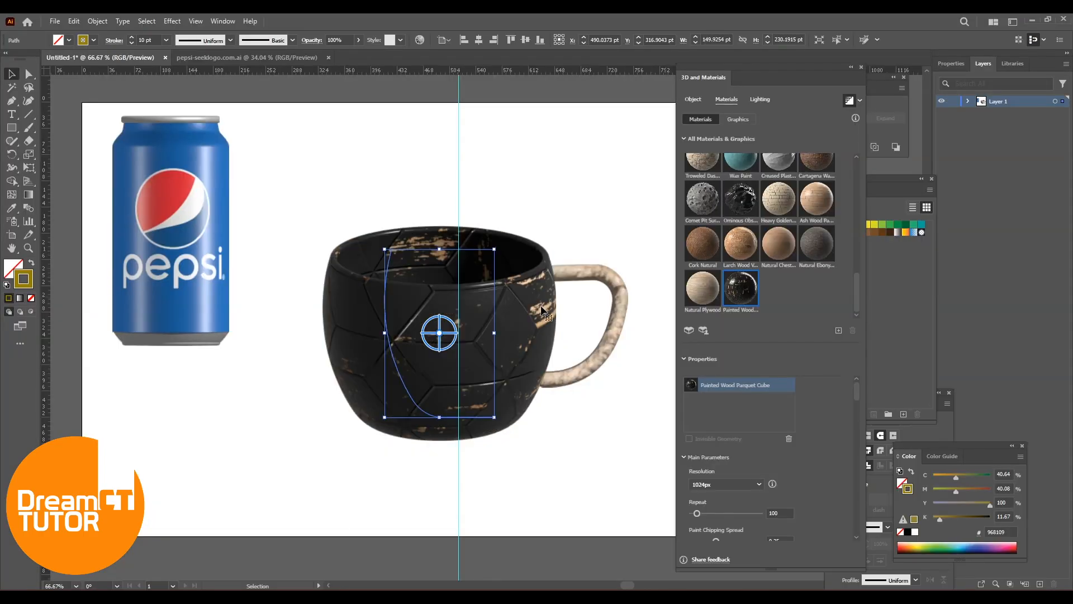
left_click_drag(857, 284, 857, 166)
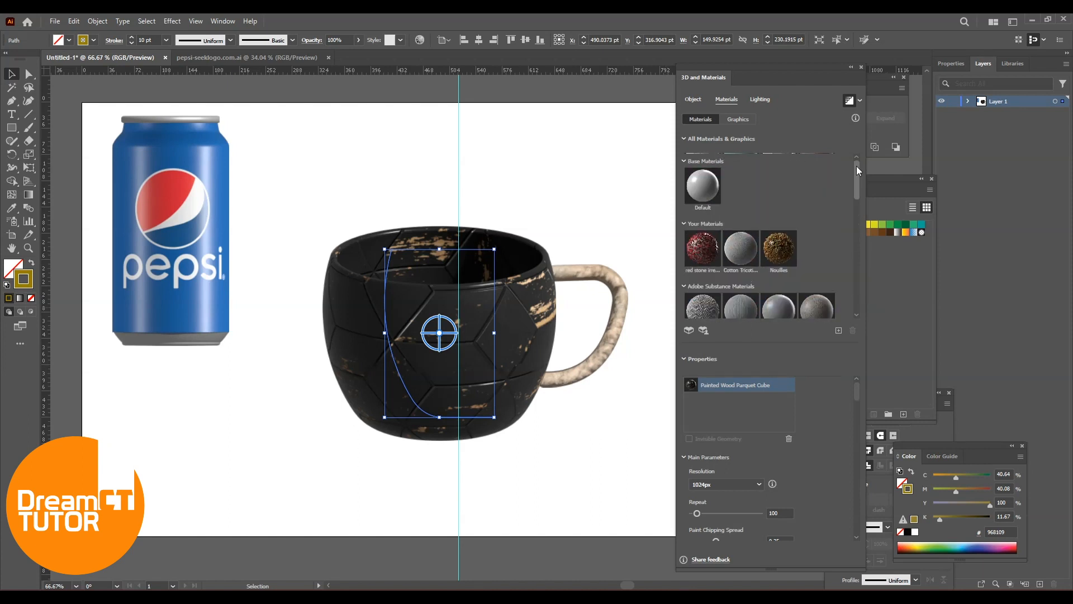
left_click(779, 247)
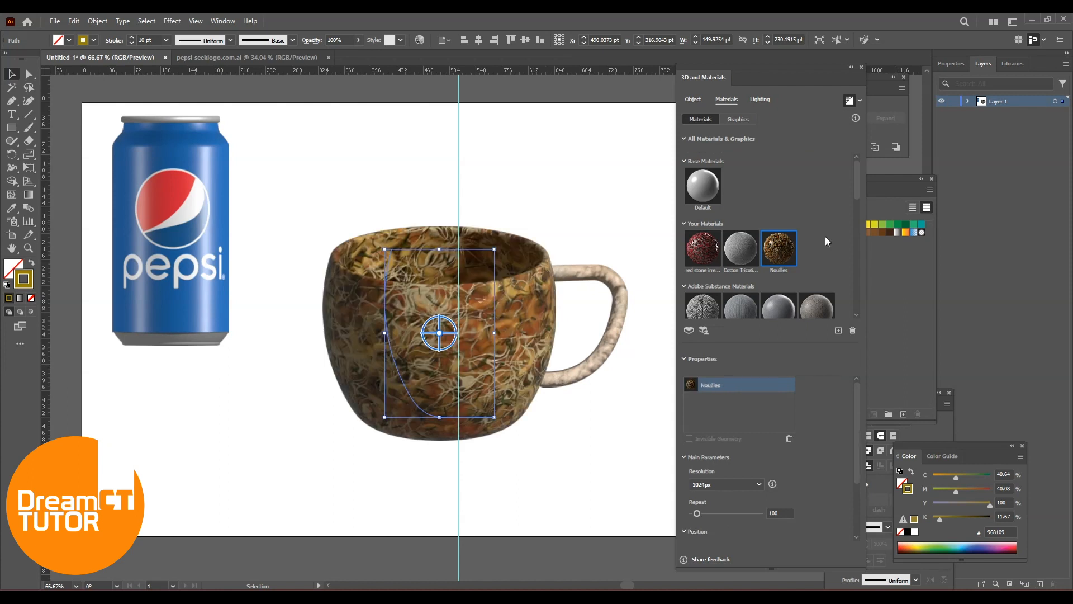
left_click(616, 244)
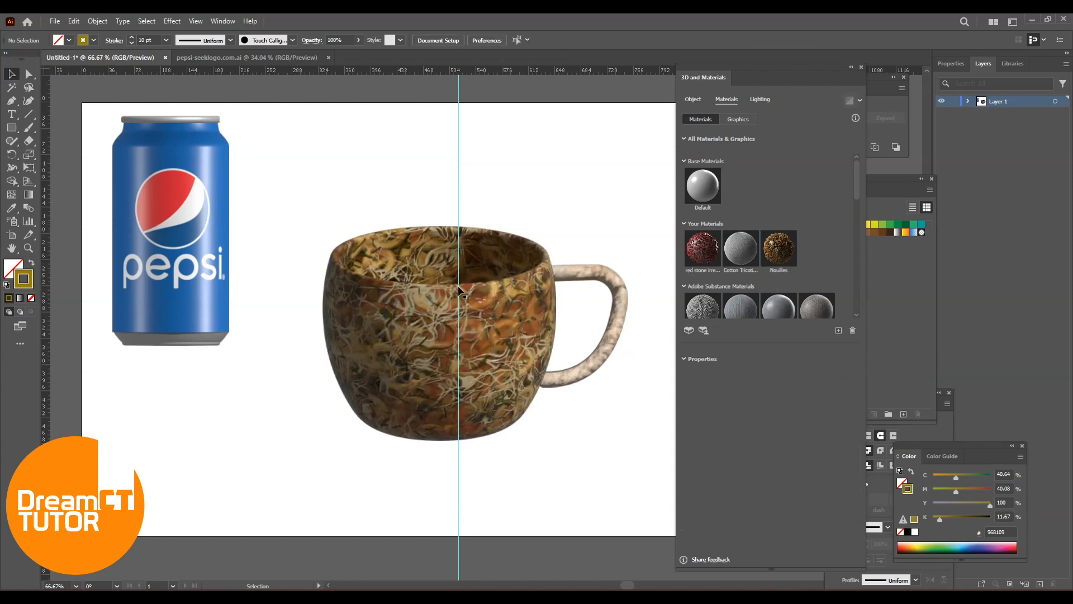
left_click(554, 304)
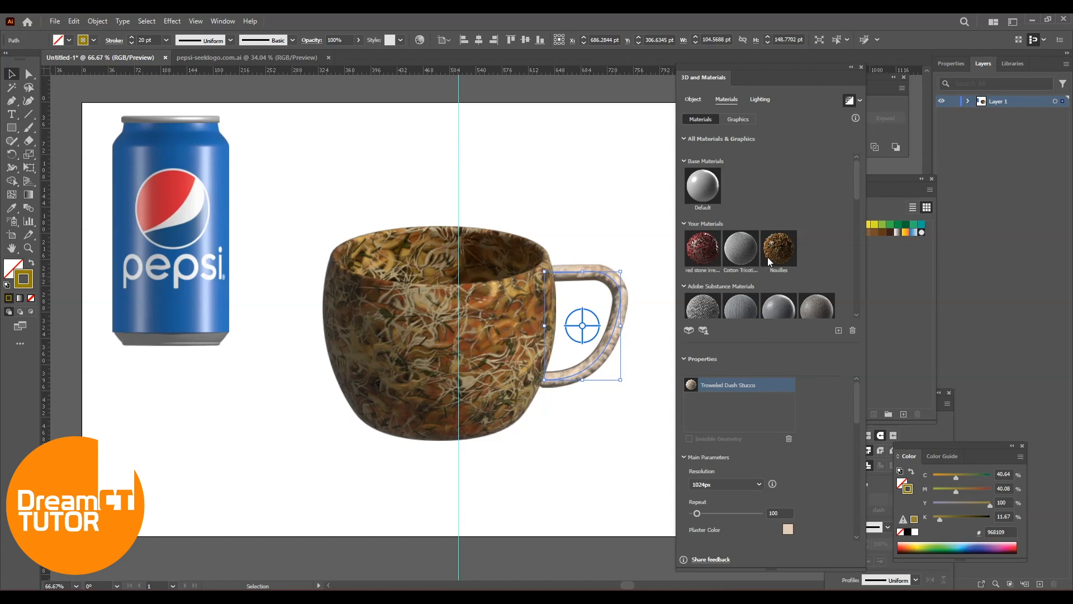
left_click(791, 251)
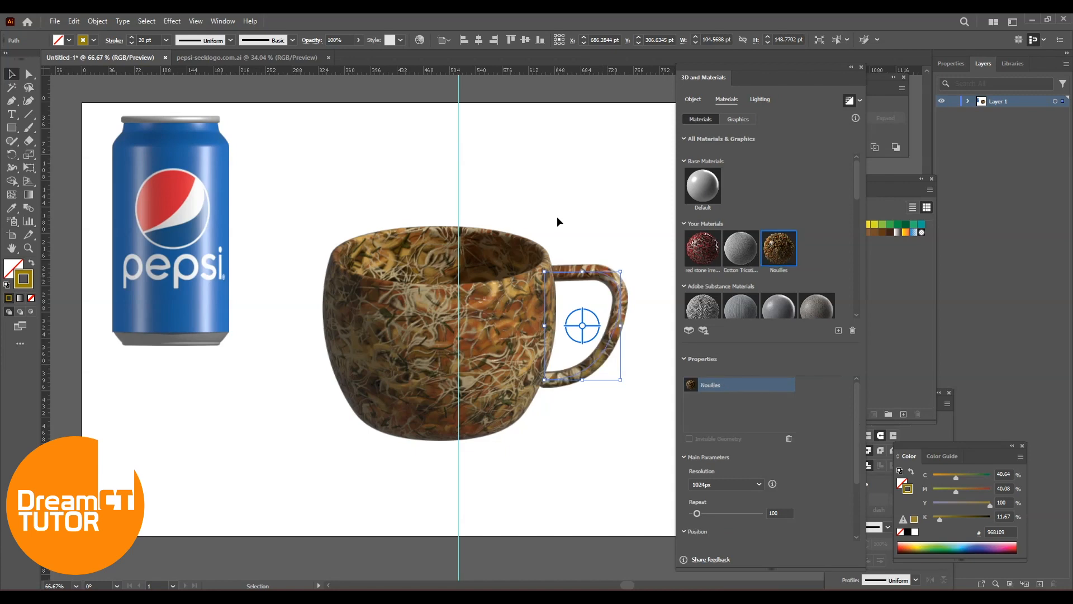
left_click(510, 304)
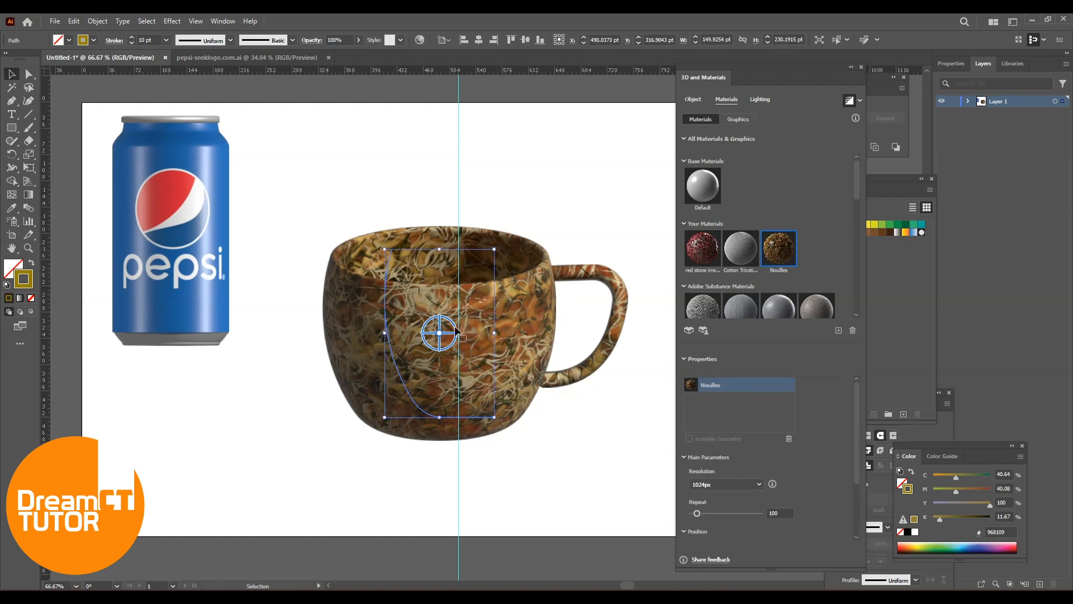
left_click(587, 193)
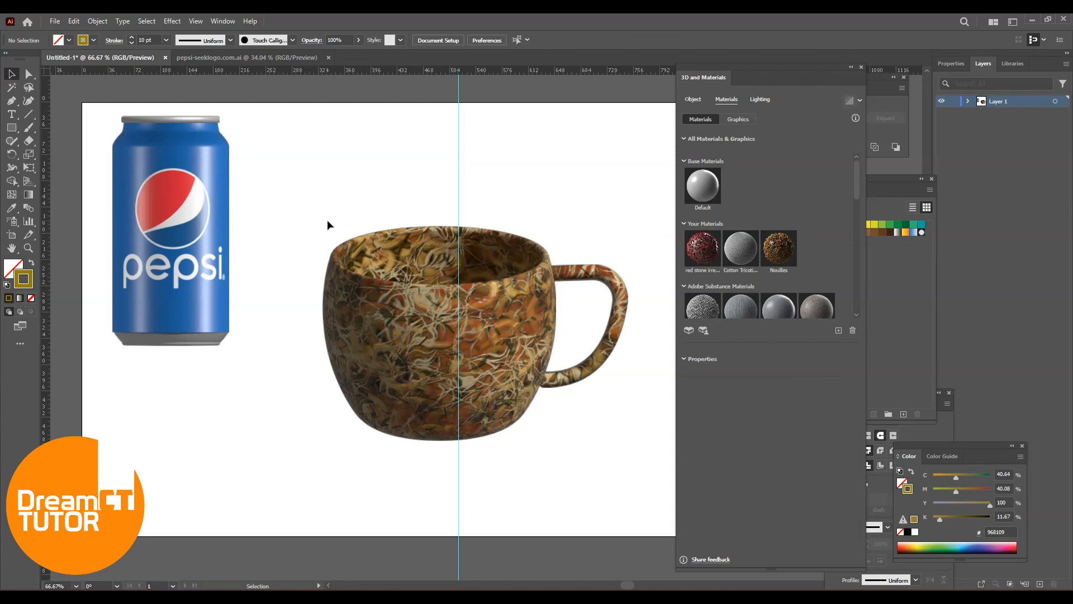
Delete the vertical guide through the cup and move the cup with its handle about 125 pt up and 25 pt left
left_click_drag(395, 132, 555, 170)
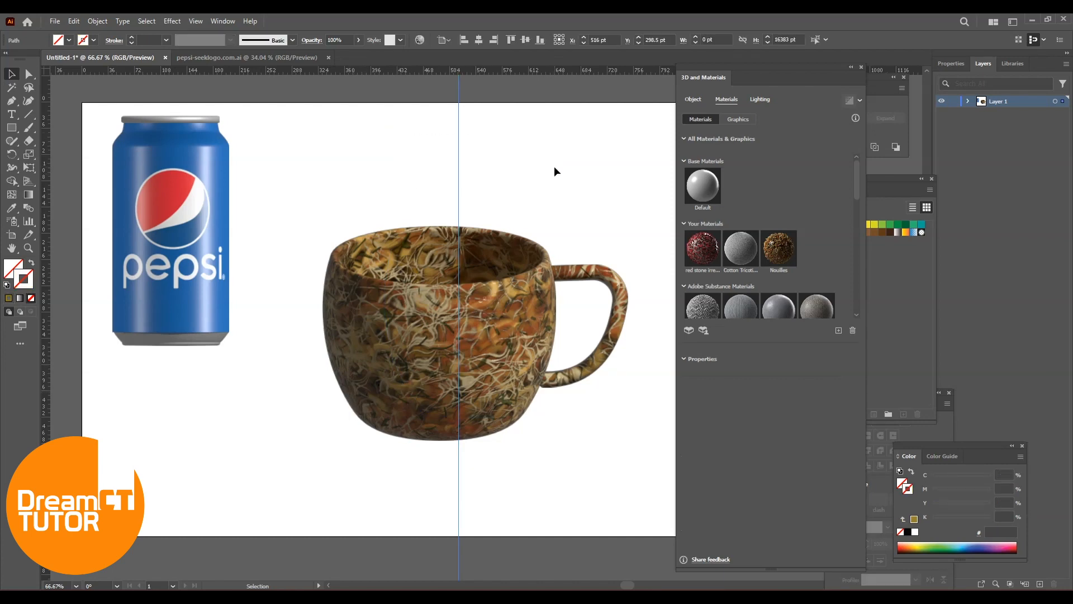
key("Delete")
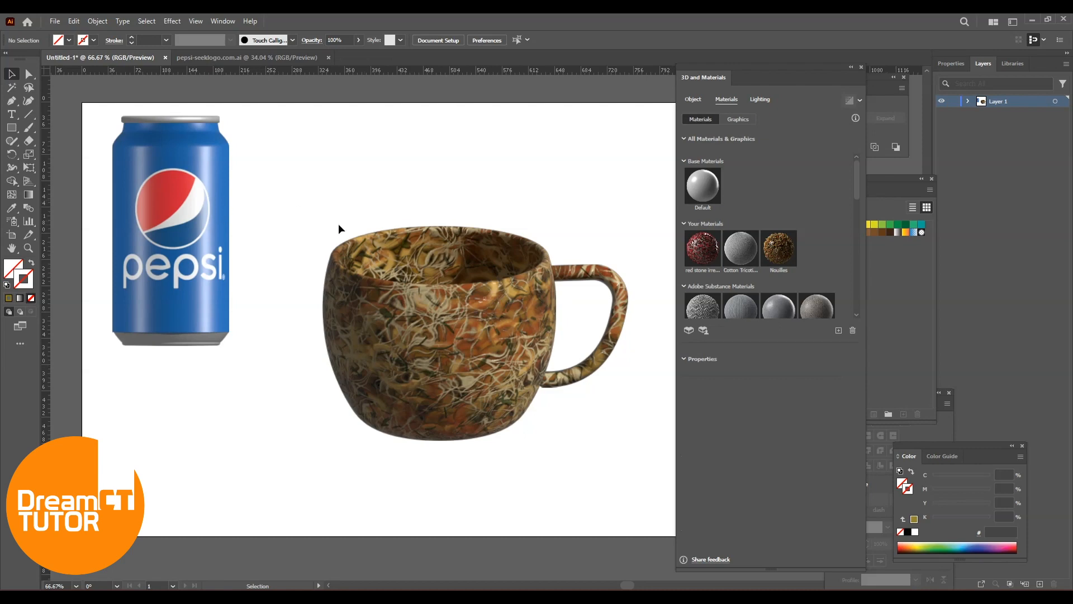
left_click_drag(473, 359, 455, 260)
left_click(672, 430)
Set the cup body's ray tracing quality to High
left_click(442, 284)
left_click(861, 101)
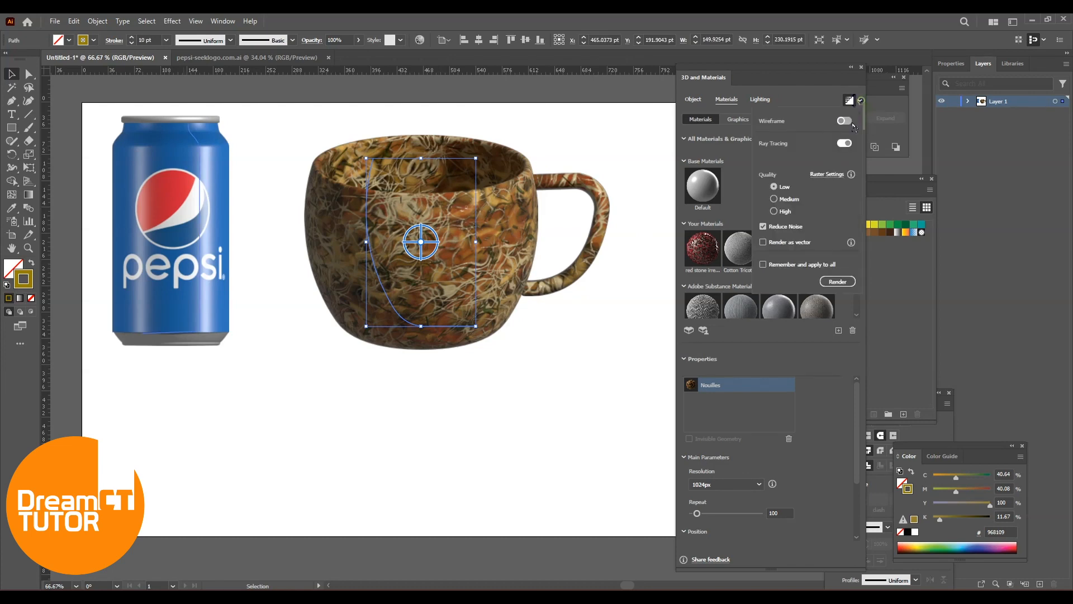
left_click(775, 212)
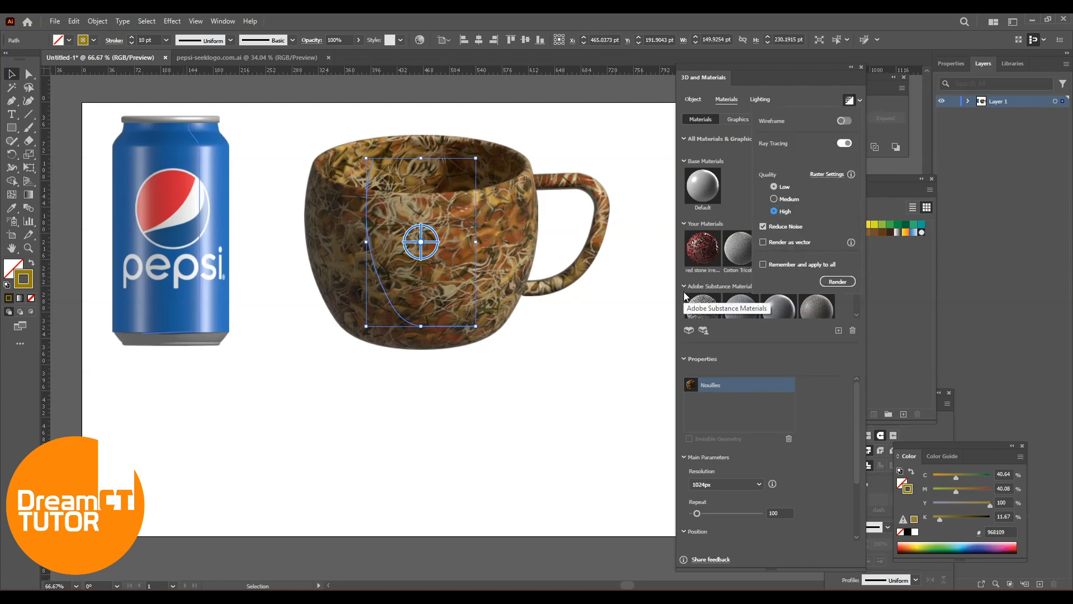
left_click(636, 382)
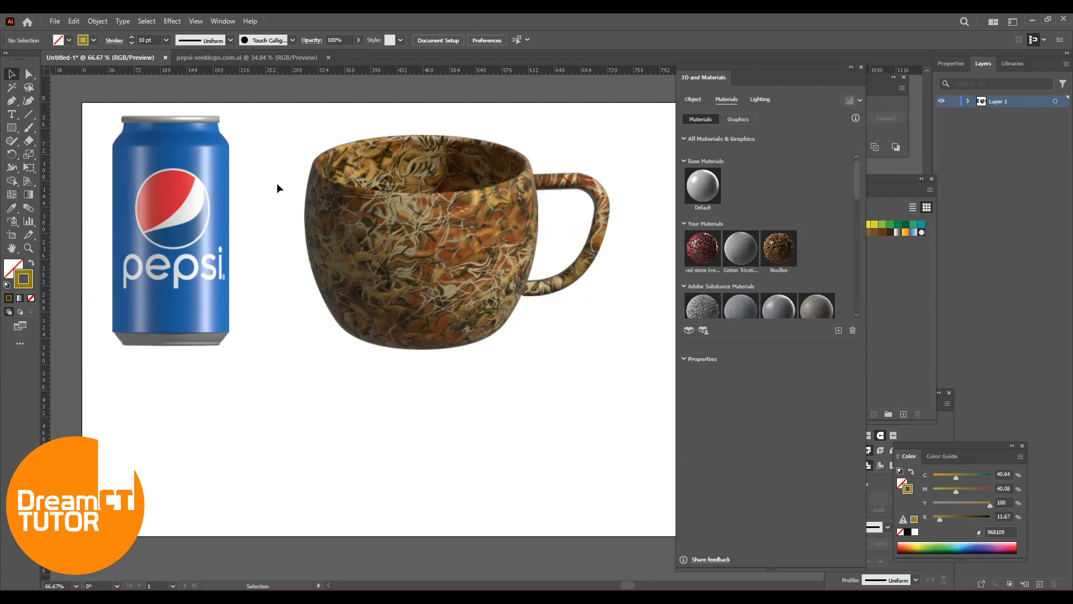
left_click(168, 24)
mouse_move(220, 132)
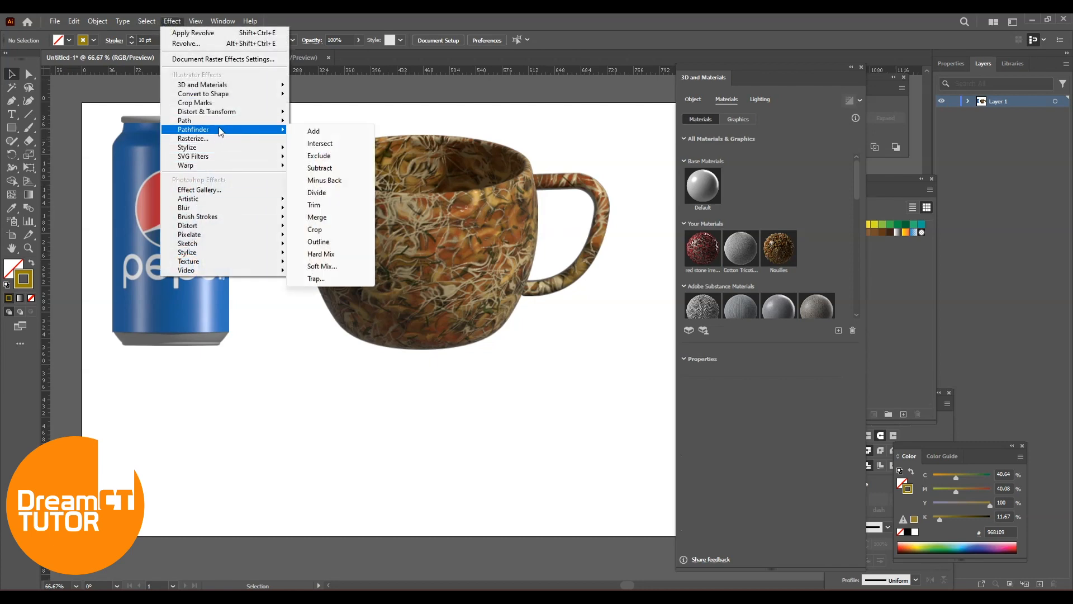
left_click(767, 175)
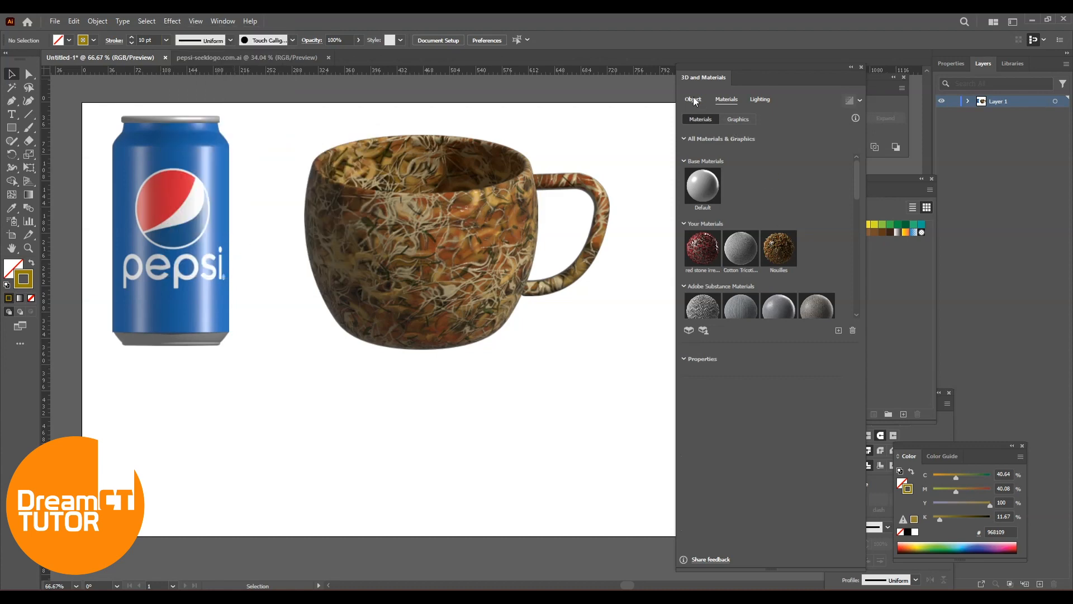
left_click(693, 99)
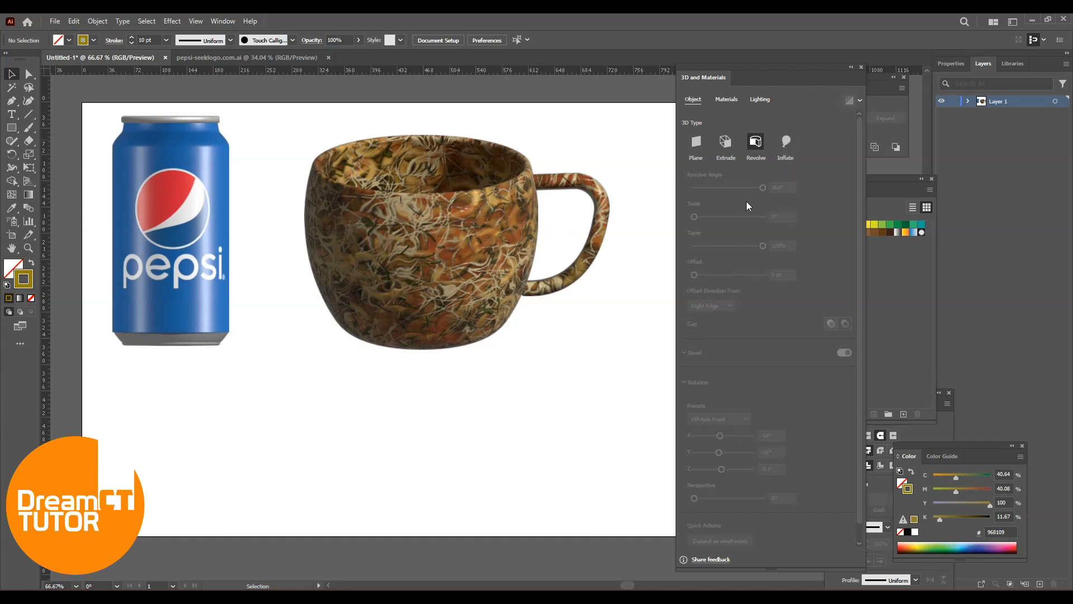
left_click_drag(587, 357, 523, 334)
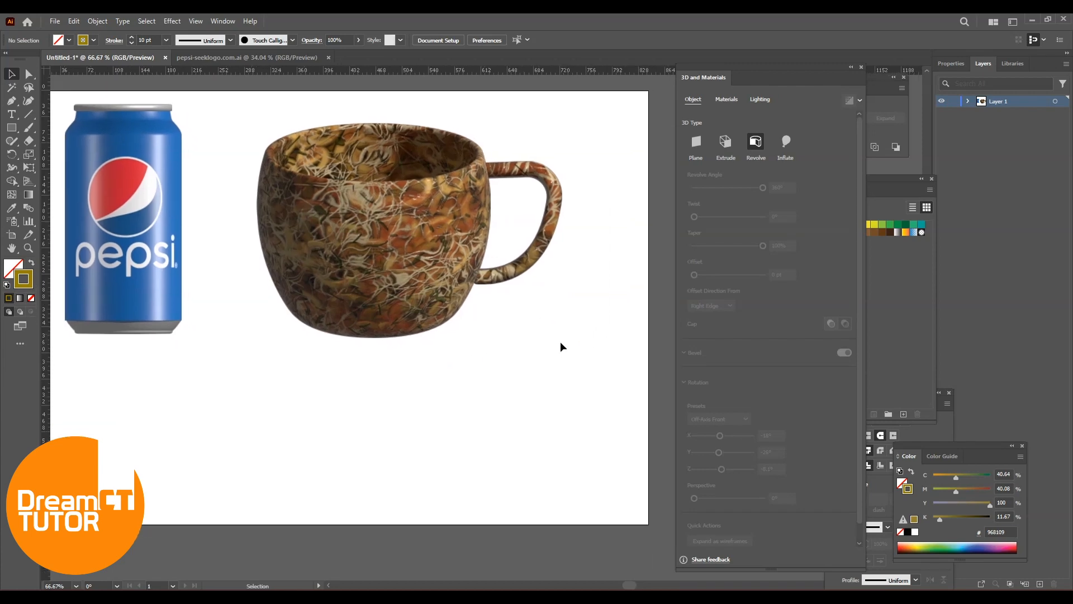
left_click_drag(461, 350, 506, 348)
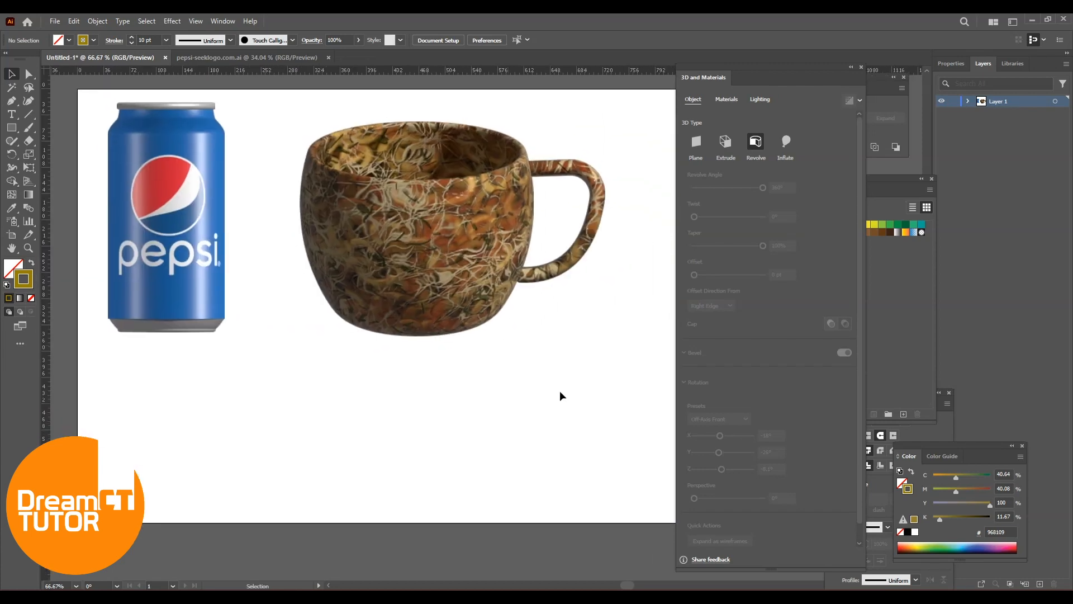
Shrink the artboard to about 361 by 373 pt so it frames the Pepsi can
left_click(11, 235)
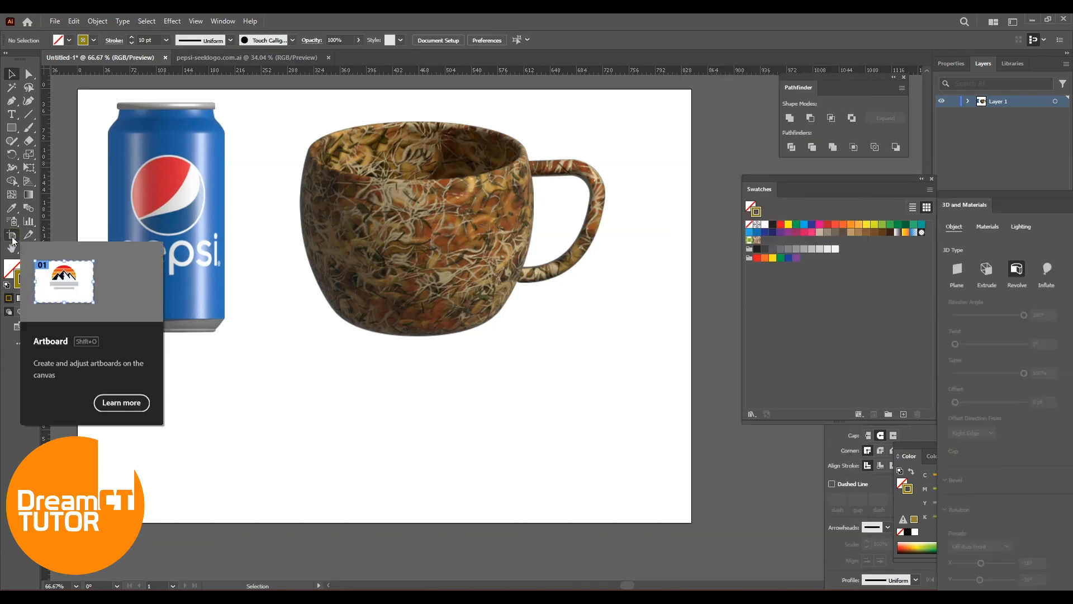
left_click(12, 239)
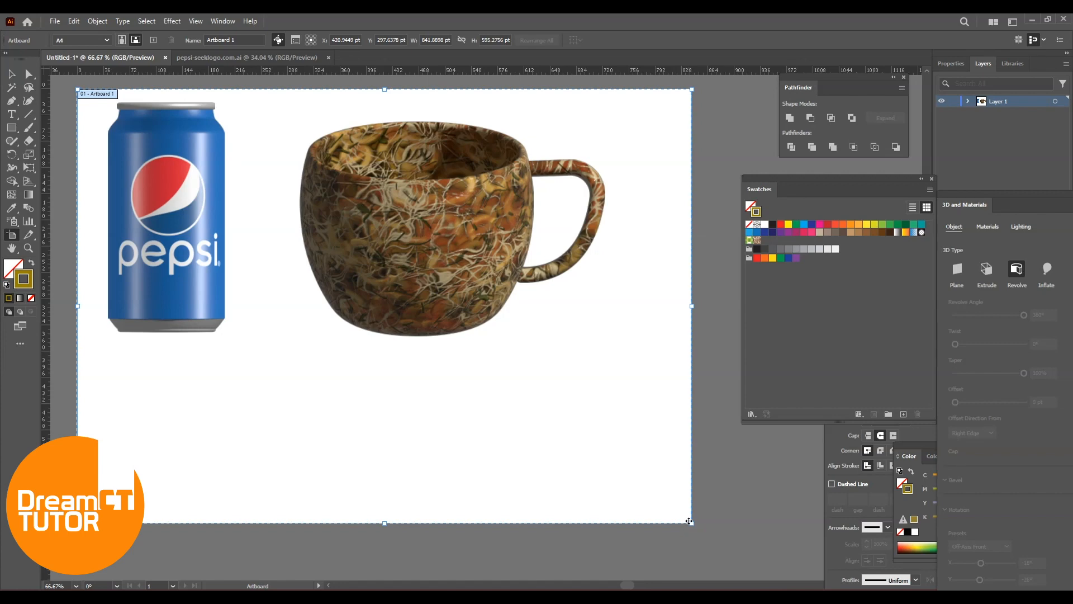
left_click_drag(690, 522, 341, 361)
left_click(11, 74)
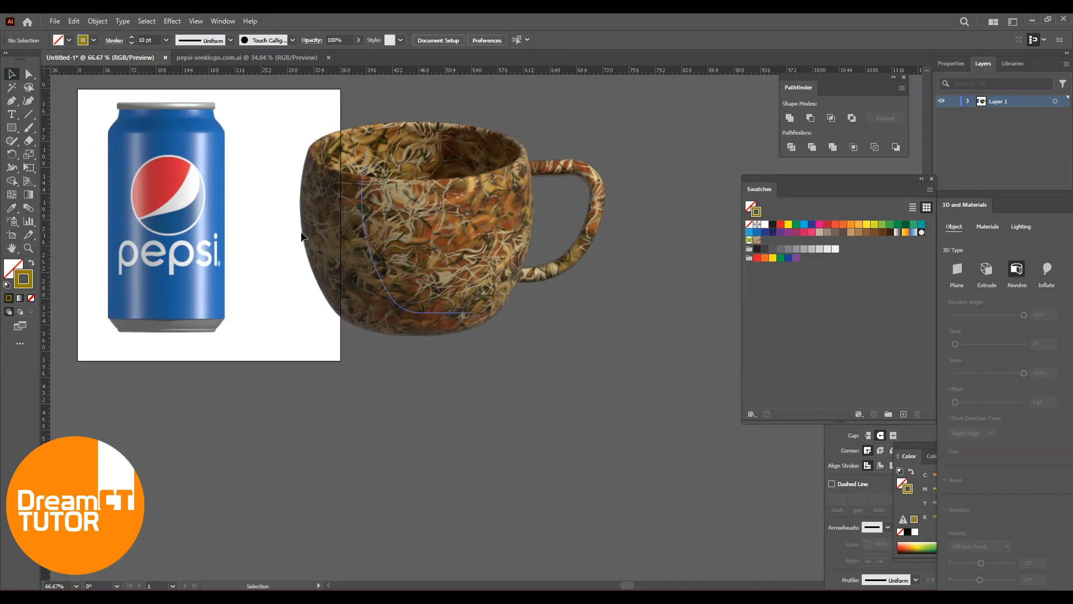
Duplicate the can's artboard to its right and delete the copied can from the new artboard
left_click(11, 235)
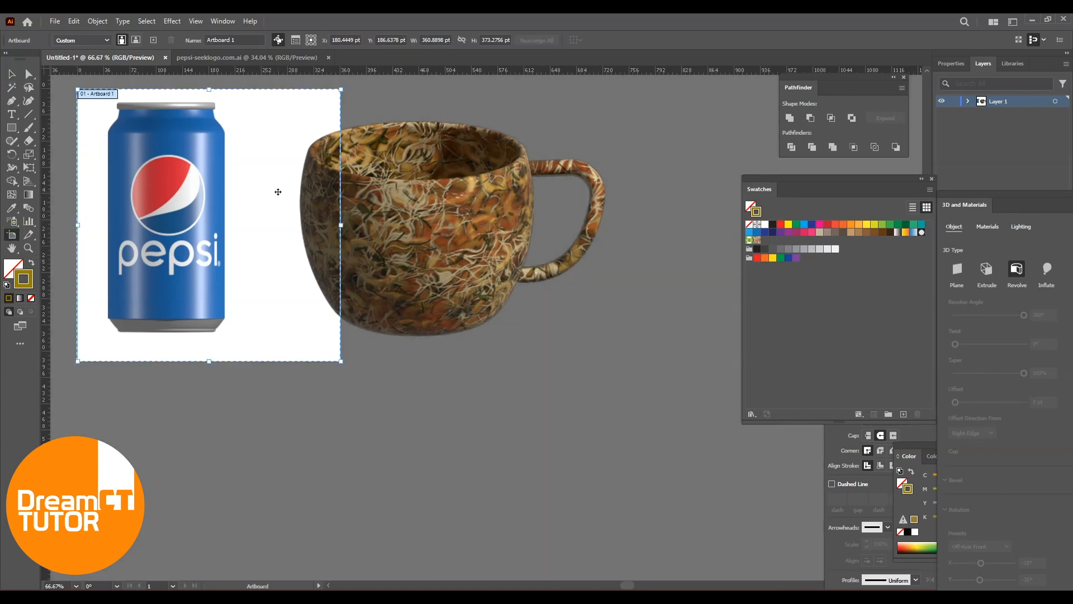
left_click_drag(278, 192, 573, 195)
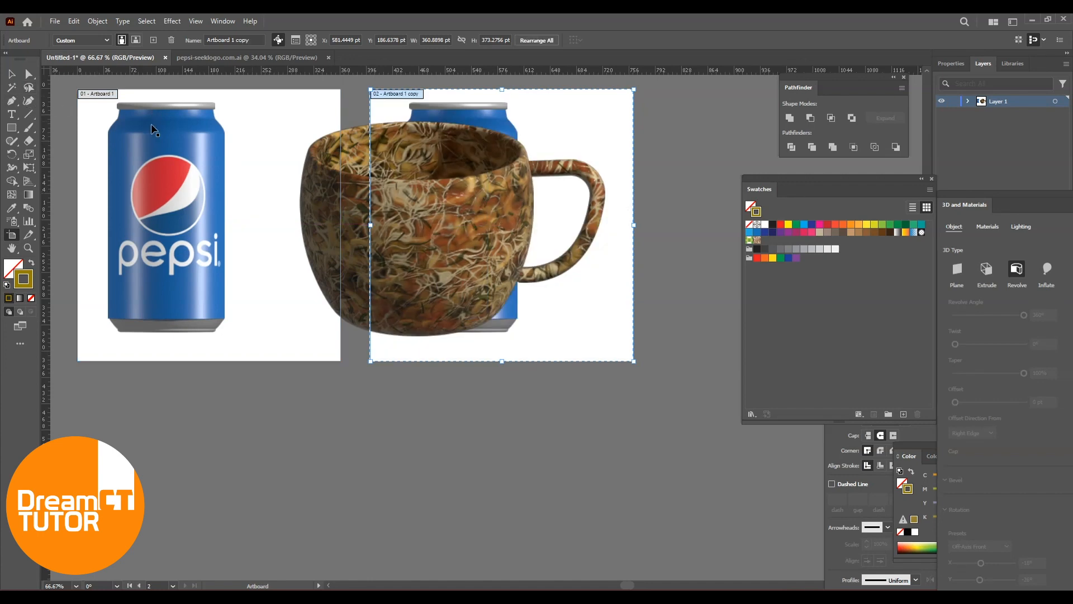
left_click(12, 74)
left_click(499, 112)
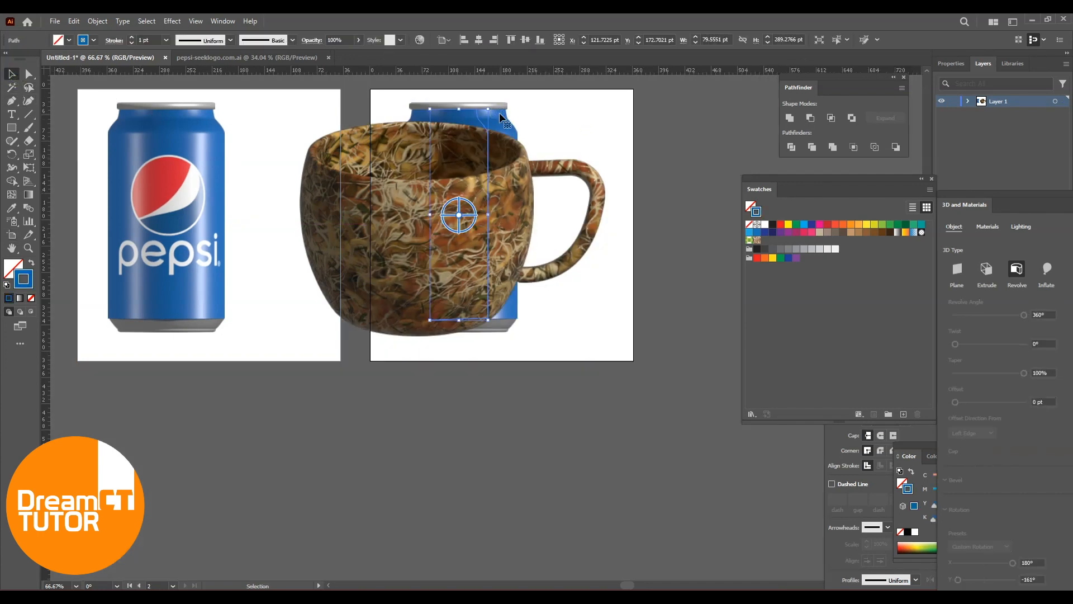
key("Delete")
left_click_drag(506, 334, 413, 108)
key("Delete")
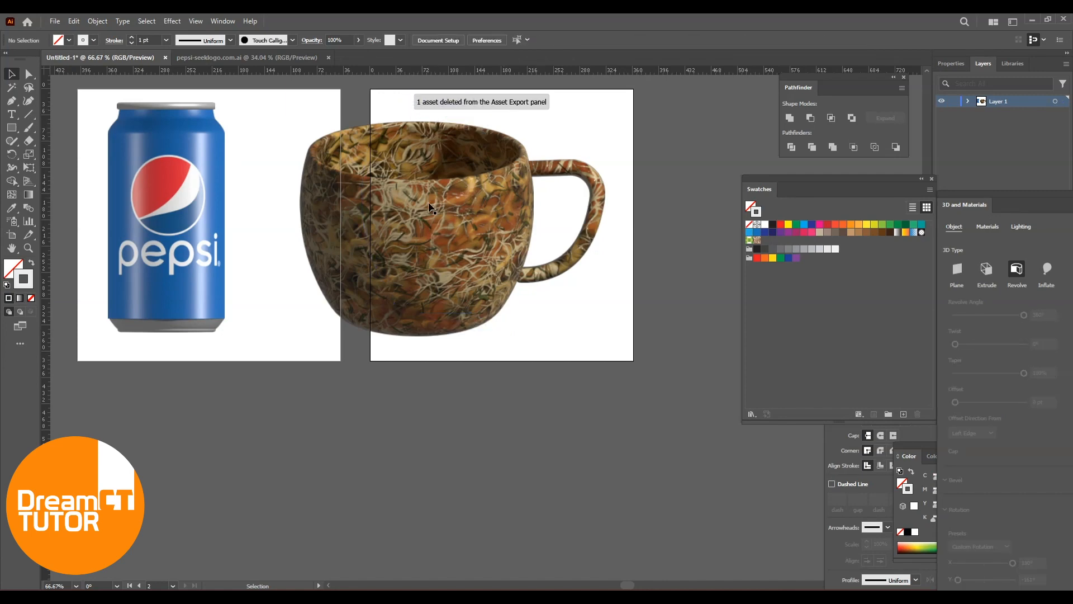
Move and scale down the cup with its handle to fit the second artboard, and shift the can toward the first artboard's centre
left_click_drag(284, 120, 635, 325)
left_click_drag(426, 233, 499, 240)
left_click_drag(666, 153, 618, 183)
left_click_drag(474, 237, 474, 213)
left_click_drag(175, 226, 200, 228)
left_click(470, 467)
key("space")
mouse_move(513, 429)
left_mouse_down()
mouse_move(527, 403)
mouse_move(546, 437)
mouse_move(524, 432)
left_mouse_up()
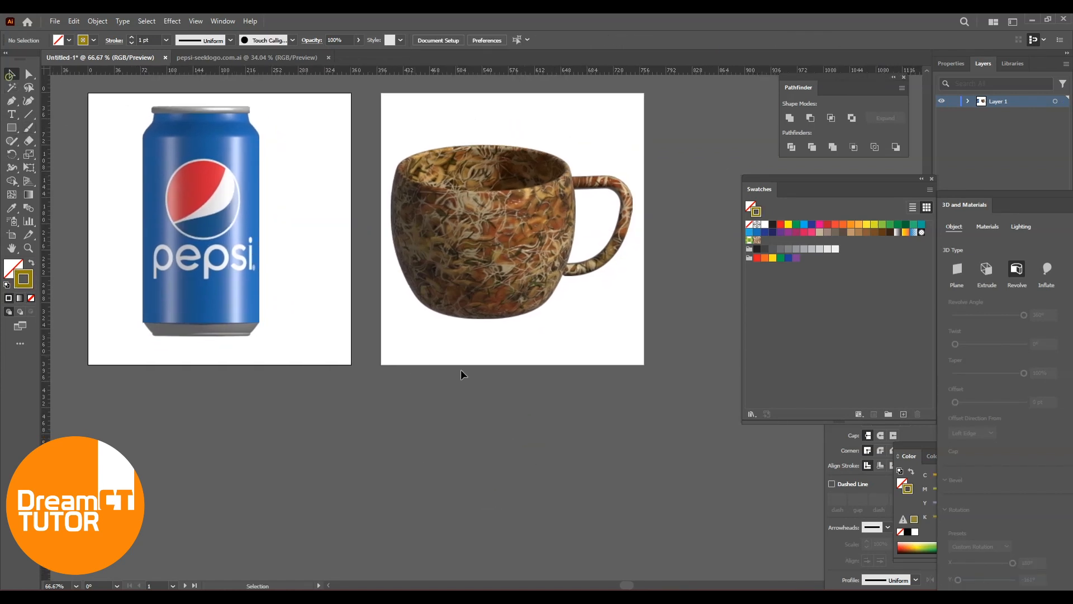
Duplicate the cup's artboard and place the copy to its right as a third artboard
left_click(11, 235)
left_click_drag(531, 349, 408, 565)
left_click_drag(281, 424, 685, 147)
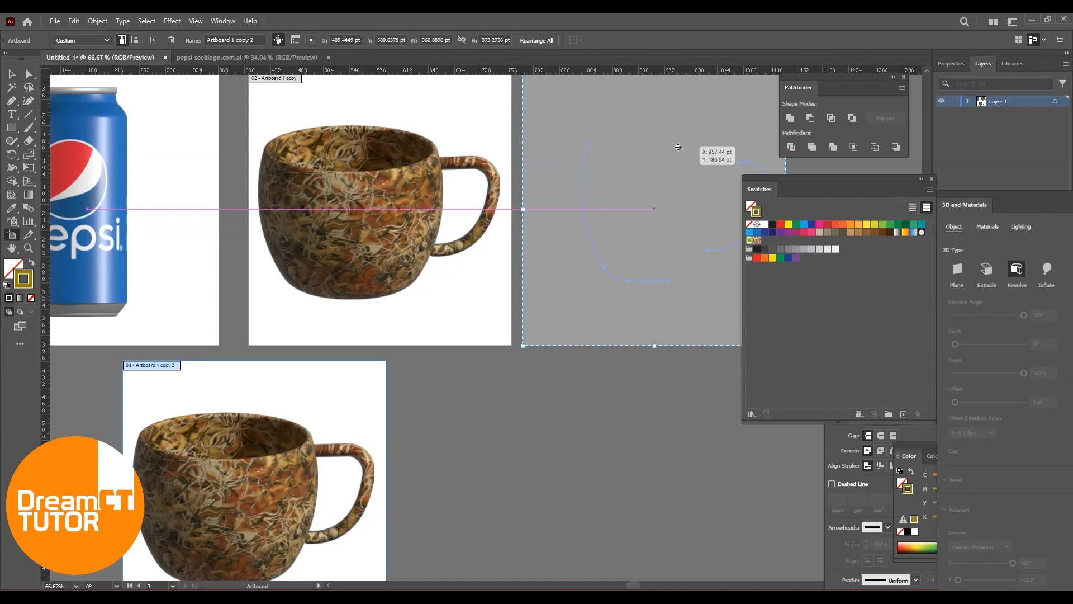
left_click_drag(513, 236, 451, 328)
left_click(11, 73)
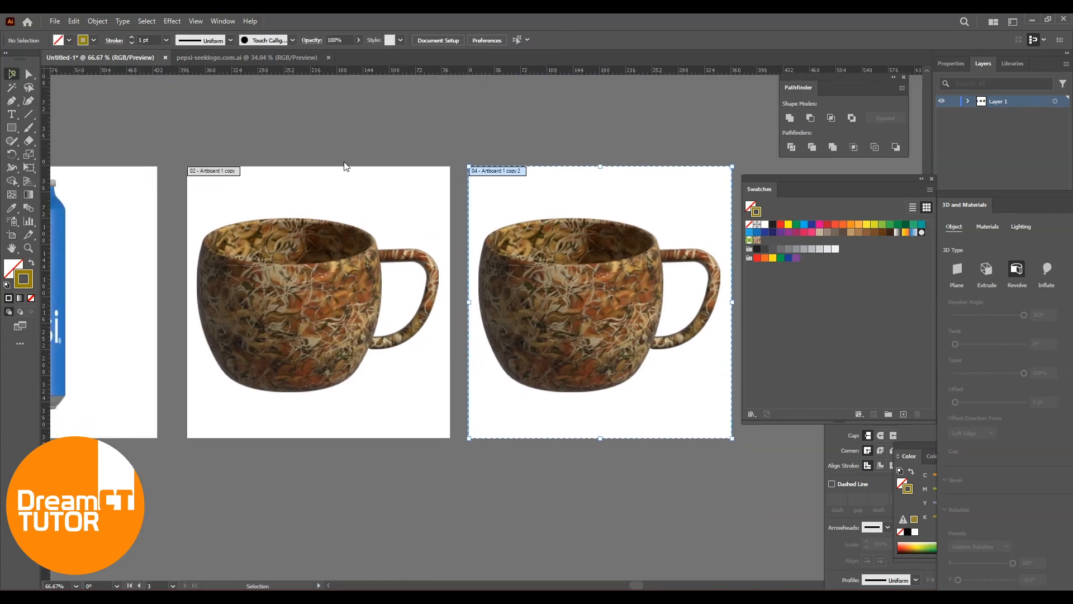
Delete the copied cup body and handle so that the third artboard is empty
left_click(534, 263)
key("Delete")
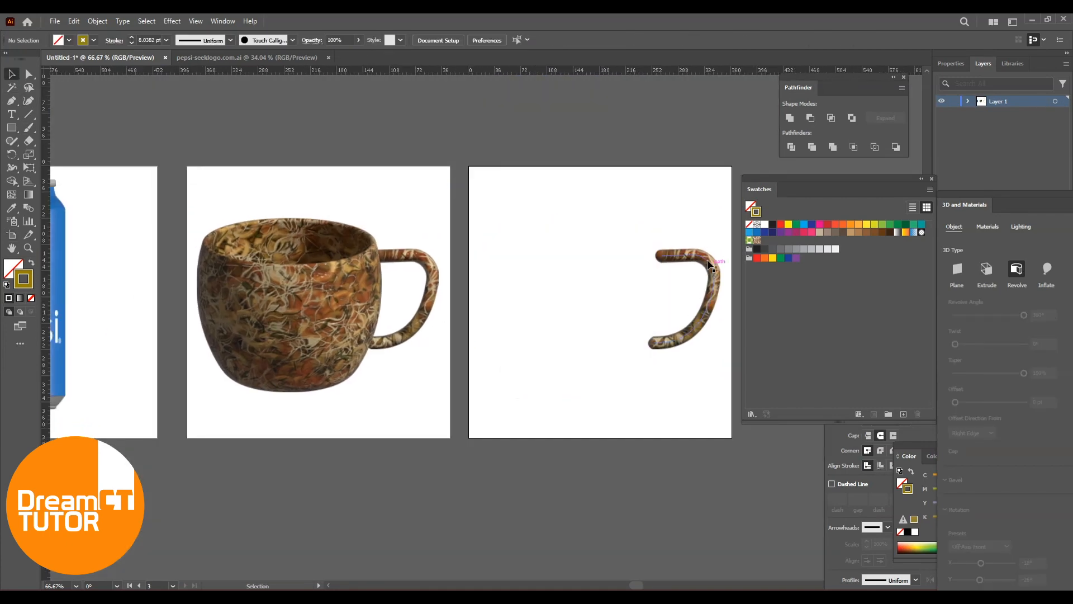
left_click(706, 287)
key("Delete")
left_click_drag(615, 217, 724, 414)
left_click_drag(412, 358, 331, 387)
key("ctrl+1")
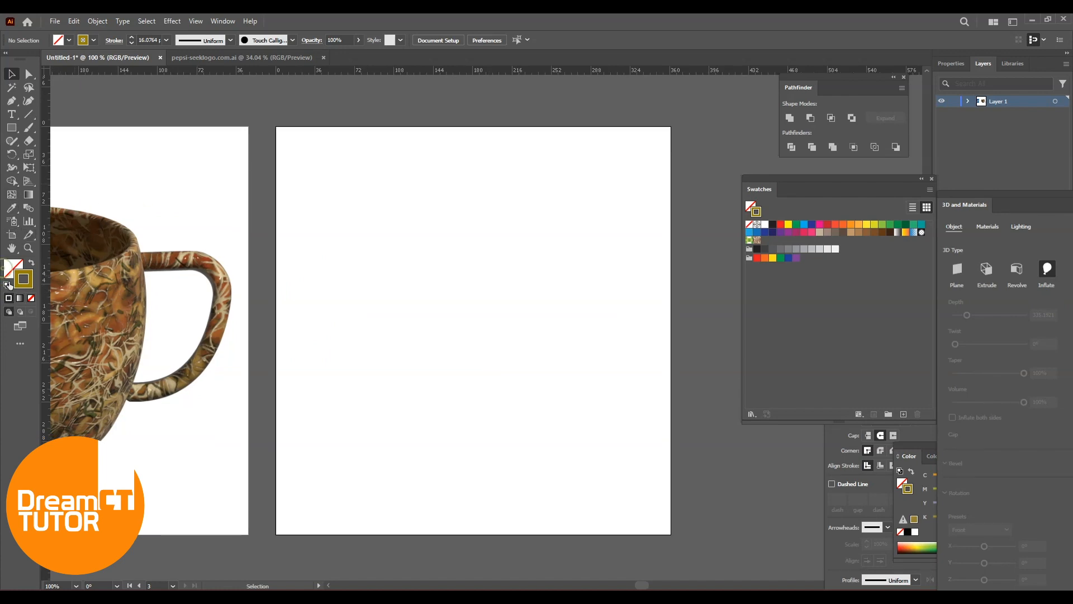
Draw a tall vertical ellipse about 109 × 207 pt in the middle of the empty third artboard
left_click(9, 271)
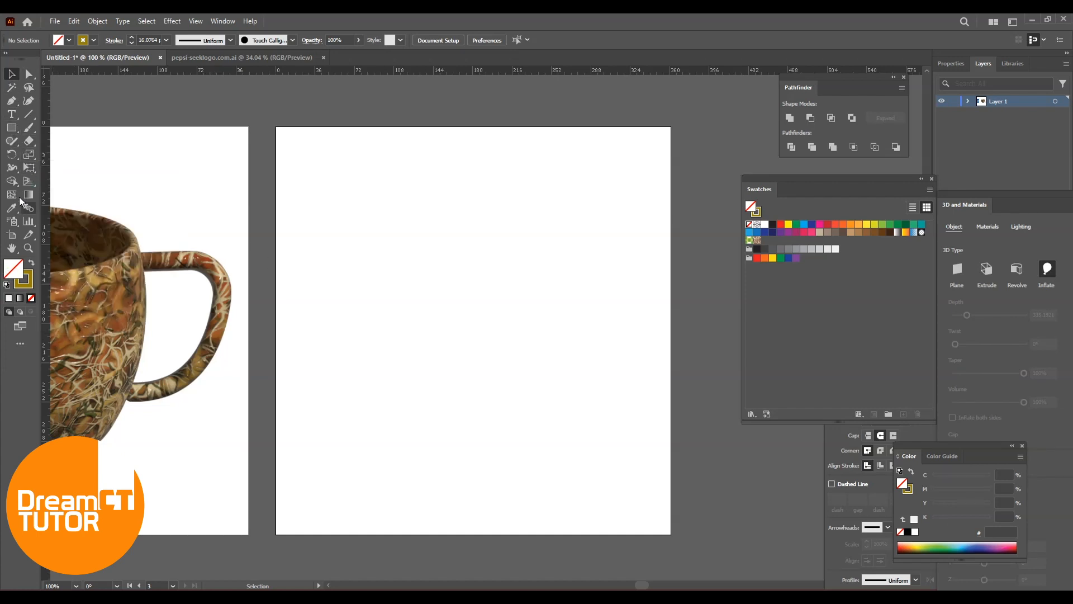
left_click(13, 129)
left_click_drag(14, 135, 66, 154)
mouse_move(405, 194)
left_mouse_down()
mouse_move(469, 277)
mouse_move(510, 408)
mouse_move(494, 349)
mouse_move(525, 420)
left_mouse_up()
left_click(12, 75)
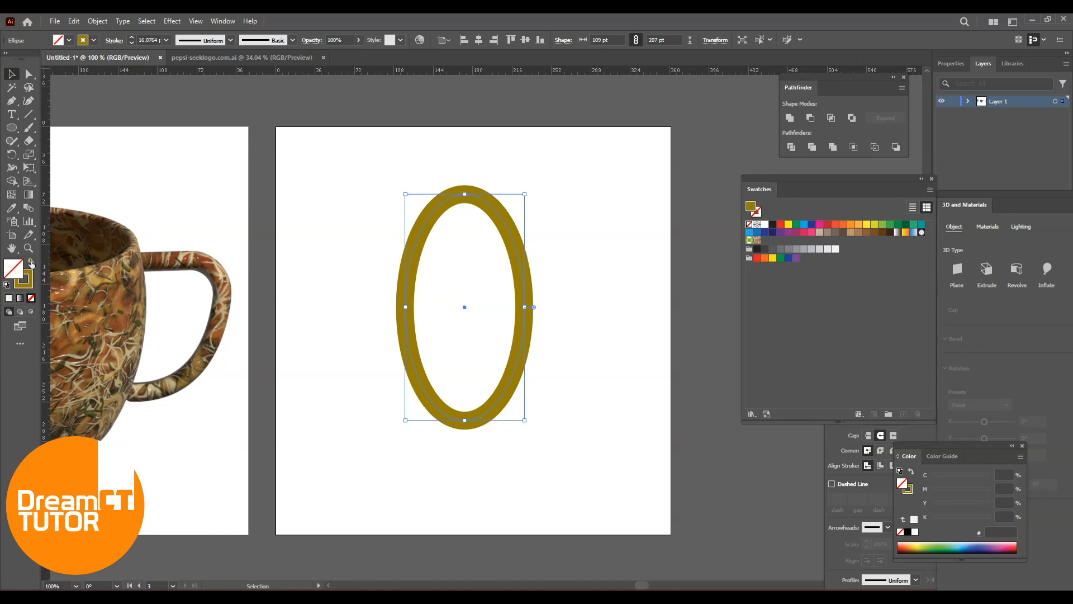
Swap the ellipse's stroke and fill, widen it to about 139 pt, and fill it near-black (231F20) as the penguin's body
left_click(31, 262)
left_click_drag(407, 310, 371, 307)
left_click_drag(440, 302, 455, 325)
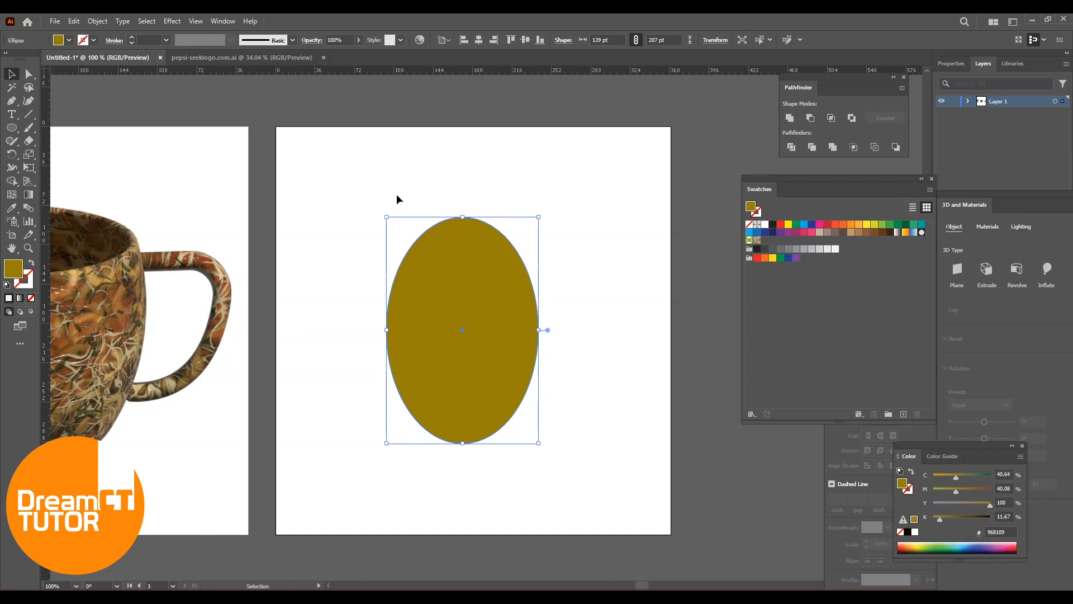
left_click(757, 250)
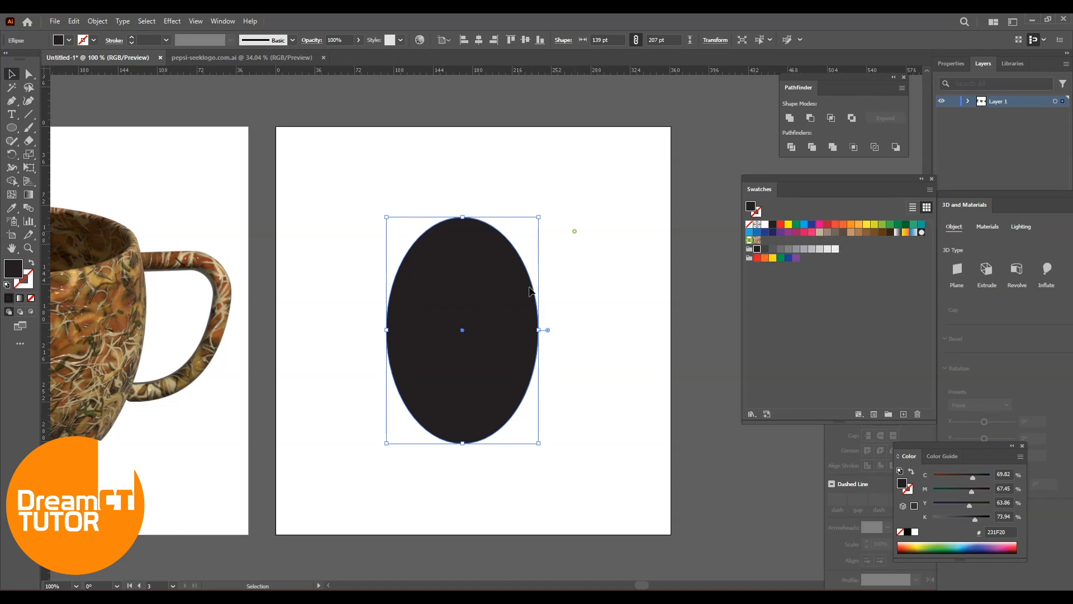
Duplicate the body ellipse, scale the copy to about 106 × 158 pt, align it to the body's base and fill it light grey (F1F1F2)
left_click_drag(460, 313, 552, 337)
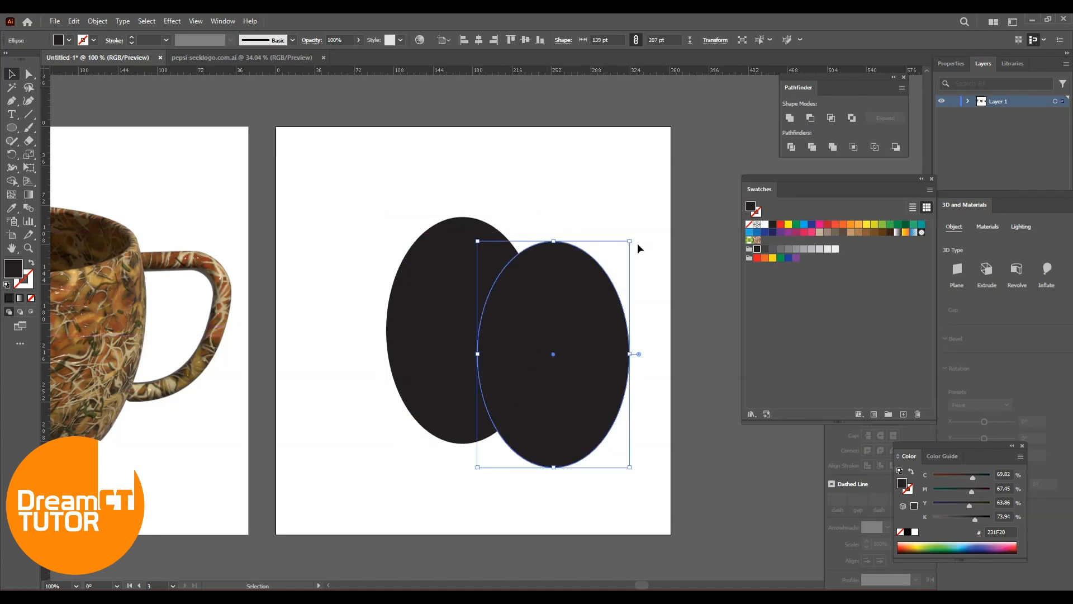
left_click_drag(630, 240, 594, 293)
left_click_drag(539, 373, 463, 344)
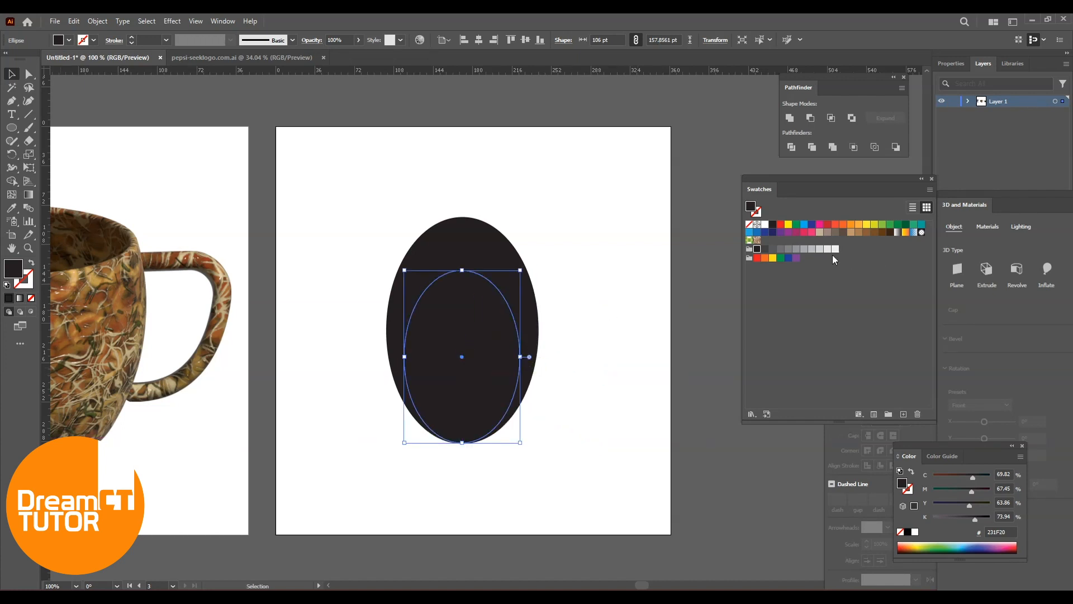
left_click(835, 250)
left_click(608, 287)
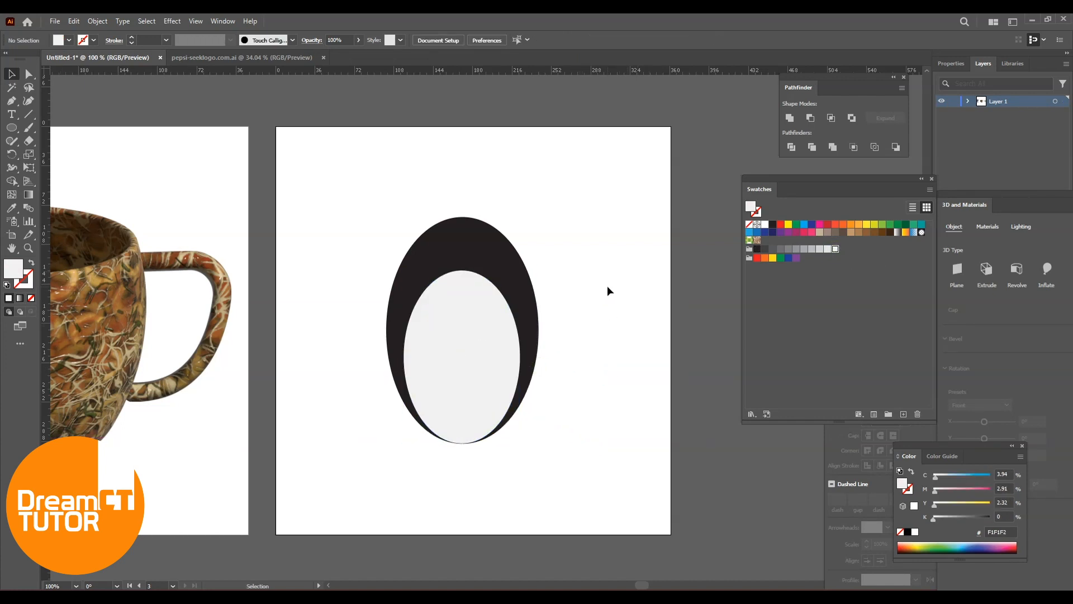
Draw a light-grey circle about 28 pt wide beside the artboard and add a concentric black pupil about 20 pt wide
scroll(583, 341, "up", 3)
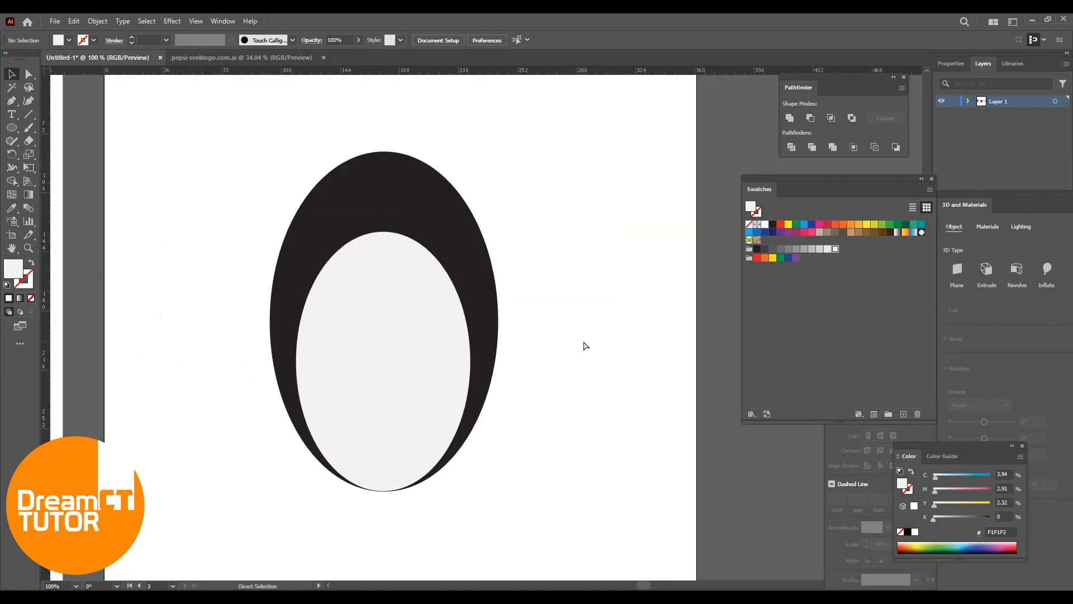
left_click_drag(621, 294, 619, 292)
scroll(509, 289, "up", 1)
left_click_drag(9, 129, 60, 157)
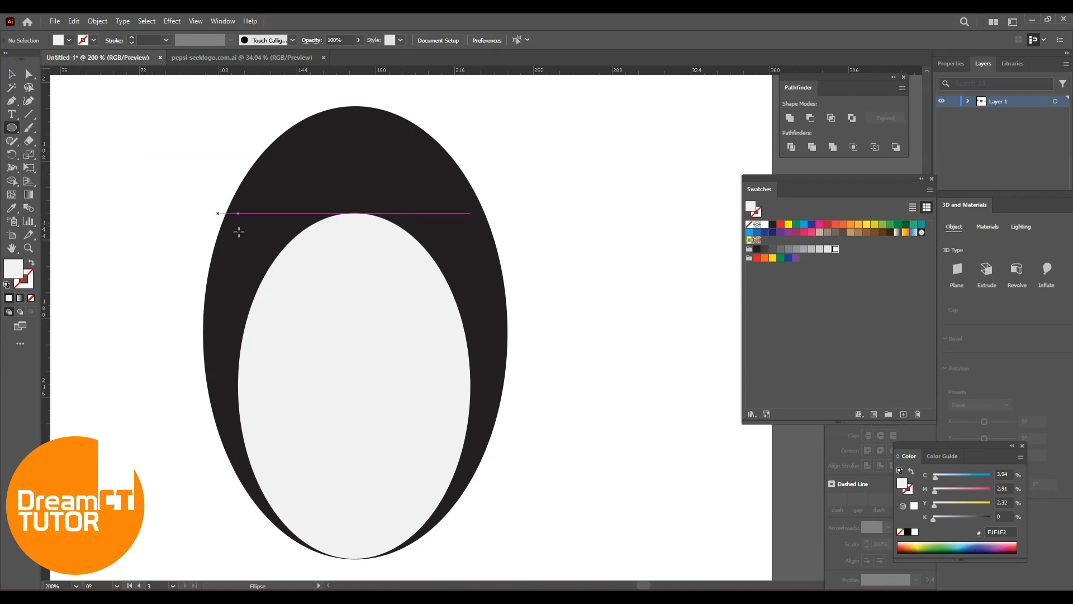
left_click_drag(427, 243, 457, 274)
left_click(17, 76)
left_click_drag(485, 194, 463, 202)
left_click_drag(400, 249, 520, 179)
left_click_drag(757, 249, 541, 288)
left_click_drag(475, 180, 626, 209)
left_click(836, 250)
left_click_drag(368, 272, 593, 213)
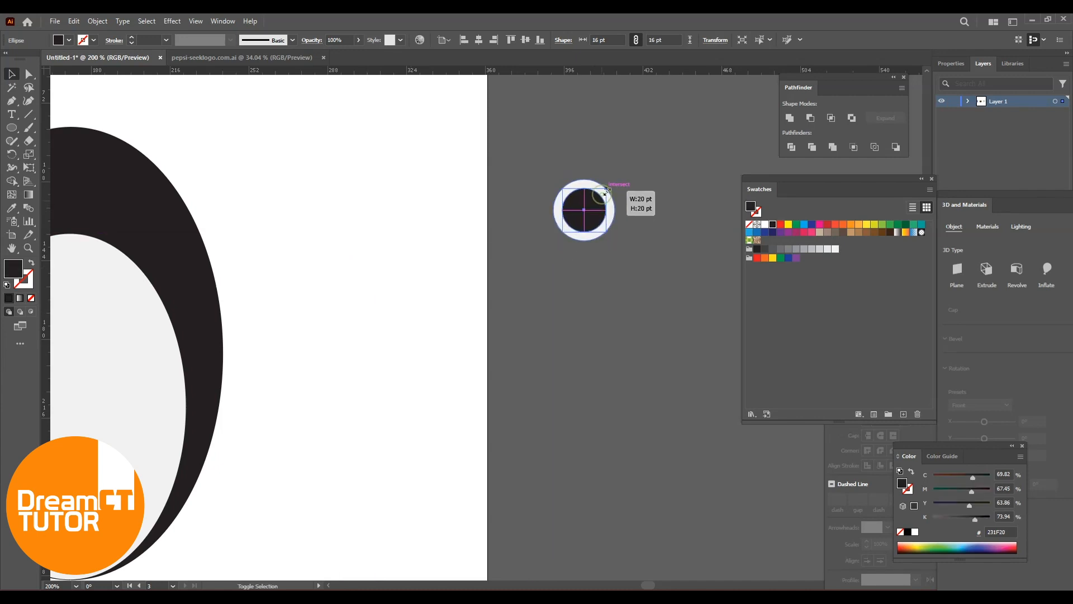
left_click(646, 214)
Add two light-grey highlights to the pupil, the larger about 6 pt wide and the smaller diagonally below it, and group the whole eye
left_click_drag(587, 215, 647, 168)
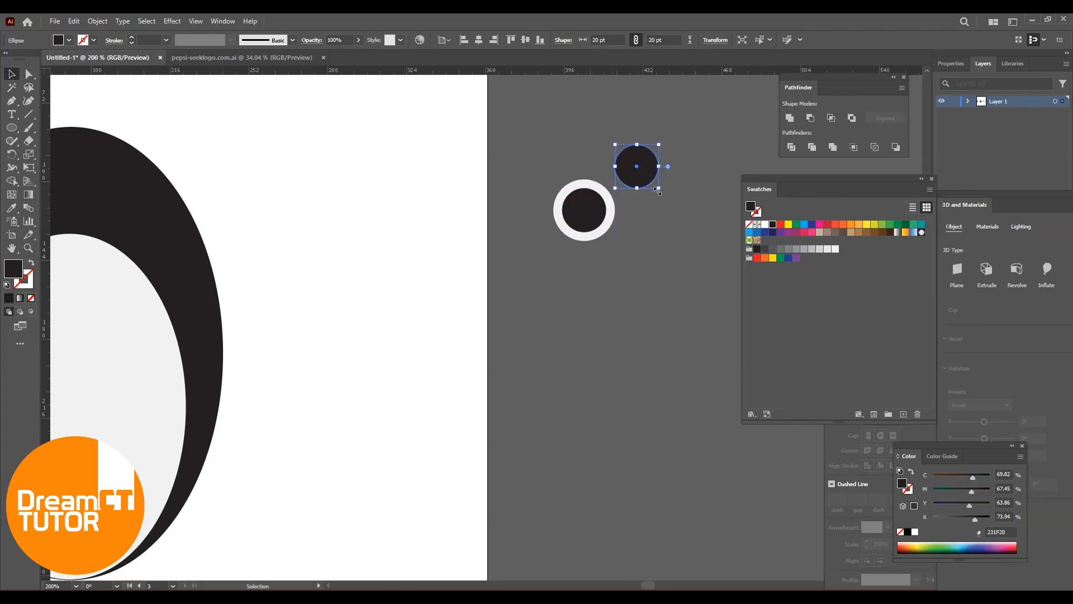
left_click_drag(640, 171, 578, 209)
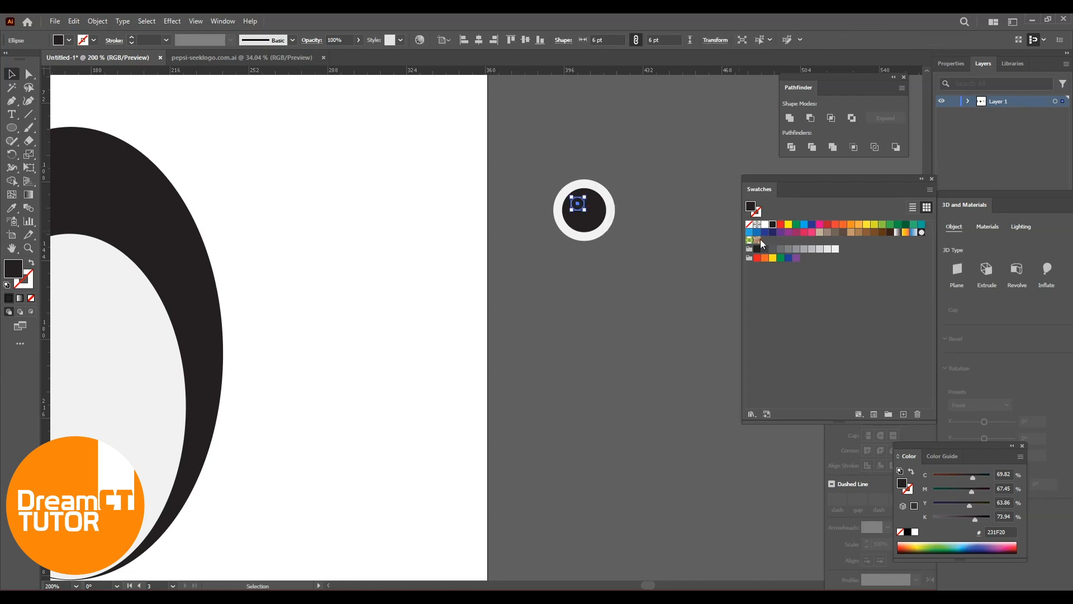
left_click(827, 249)
left_click(658, 159)
mouse_move(588, 209)
left_mouse_down()
mouse_move(601, 222)
mouse_move(598, 213)
left_mouse_up()
left_click(616, 182)
left_click_drag(532, 162, 666, 290)
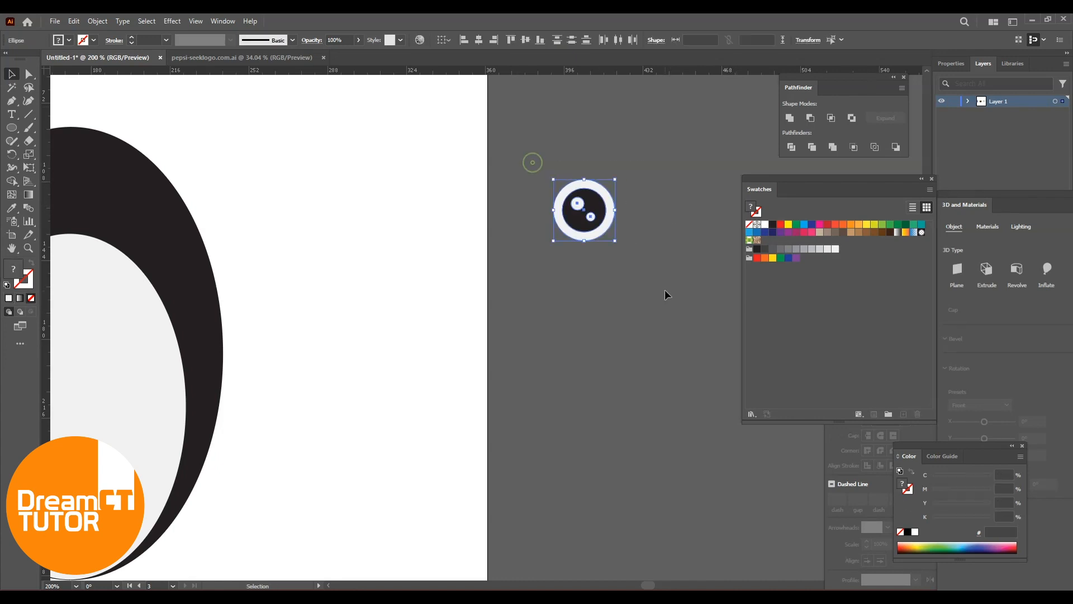
key("ctrl+g")
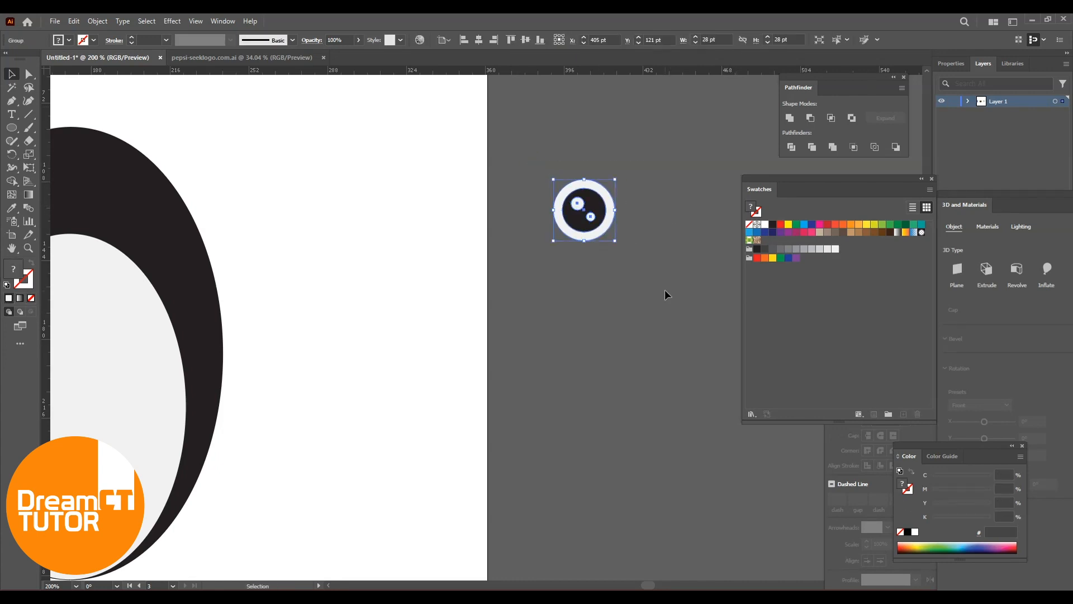
Move the grouped eye onto the penguin's head above the belly and duplicate it alongside as the second eye
key("ctrl+minus")
key("minus")
left_click_drag(306, 410, 478, 305)
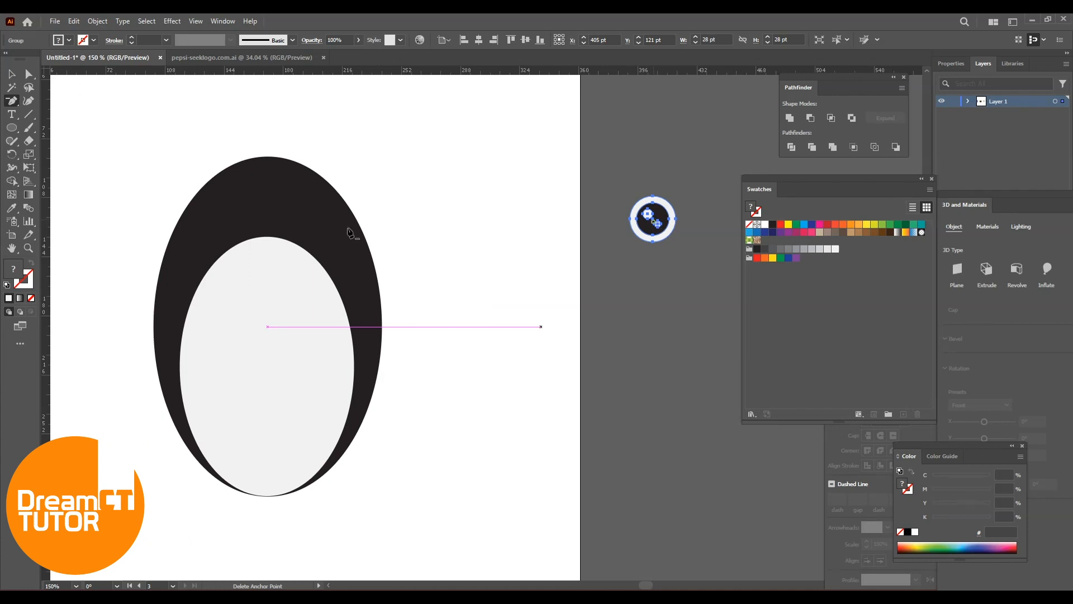
left_click(380, 239)
left_click(632, 322)
left_click(12, 74)
left_click_drag(665, 234, 223, 241)
left_click_drag(224, 241, 278, 236)
left_click_drag(231, 239, 243, 233)
left_click(439, 313)
Draw a black downward-pointing triangle about 47 pt wide with the Polygon tool and round its corners by about 3.9 pt
left_click_drag(436, 324, 446, 253)
left_click_drag(12, 128, 66, 166)
mouse_move(556, 221)
left_mouse_down()
mouse_move(605, 285)
mouse_move(556, 298)
mouse_move(557, 231)
left_mouse_up()
key("Down")
key("Down")
key("Down")
key("a")
left_click_drag(486, 166, 607, 257)
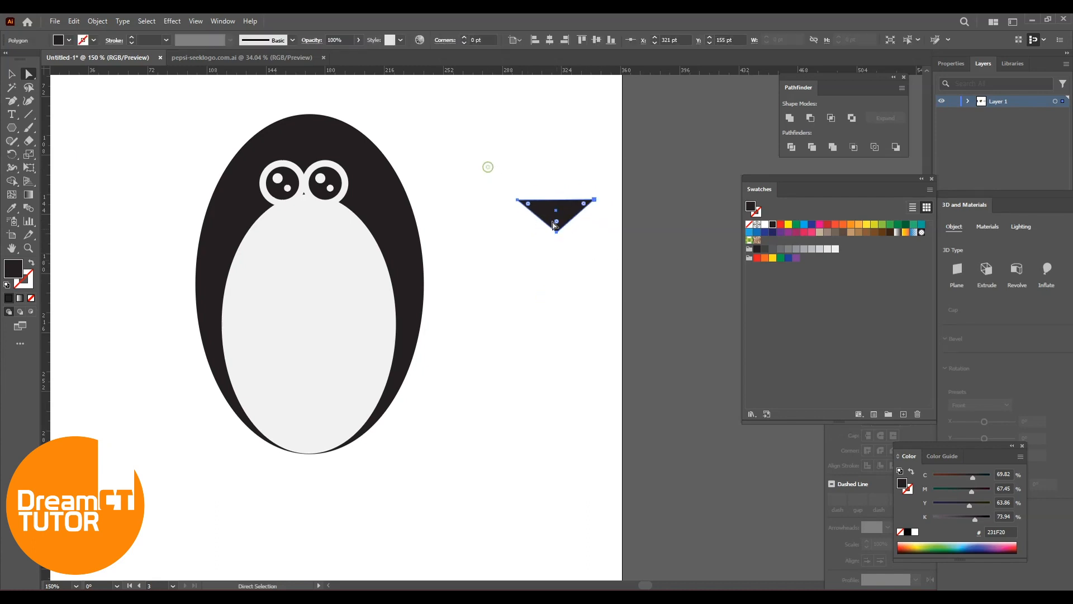
left_click_drag(529, 206, 536, 209)
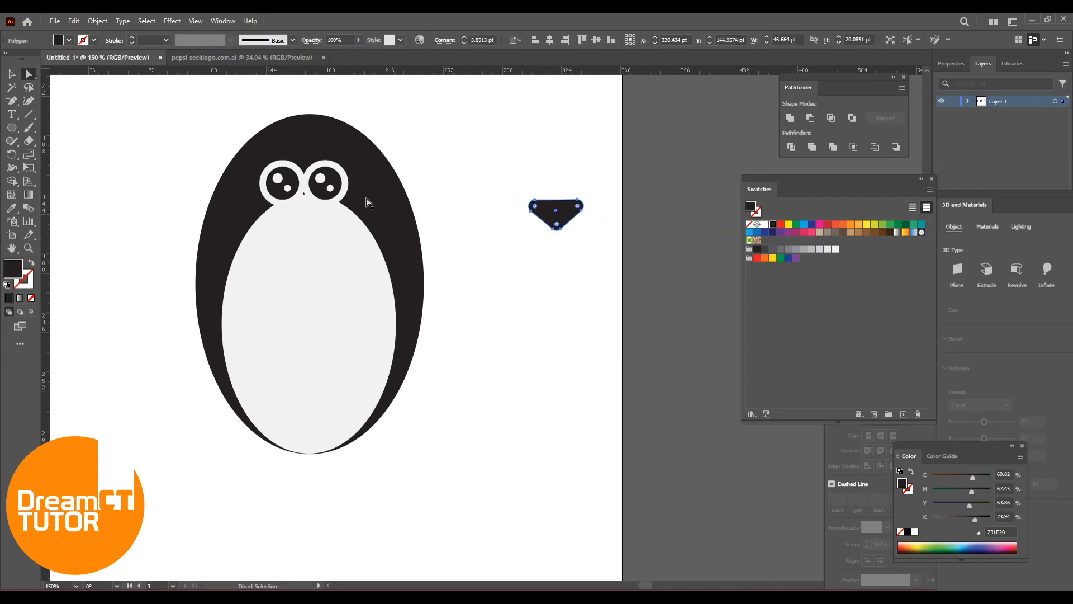
Fill the rounded triangle with orange (F16522) and place it just below the eyes as the beak
left_click(12, 75)
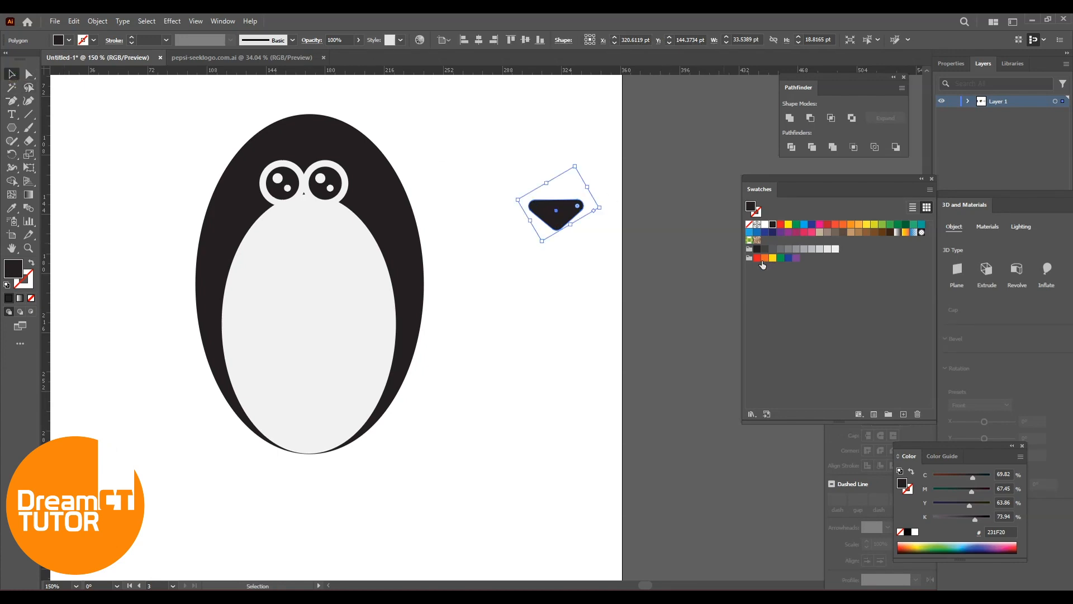
left_click_drag(547, 216, 296, 219)
left_click(592, 219)
key("space")
mouse_move(530, 373)
left_mouse_down()
mouse_move(541, 341)
mouse_move(535, 356)
left_mouse_up()
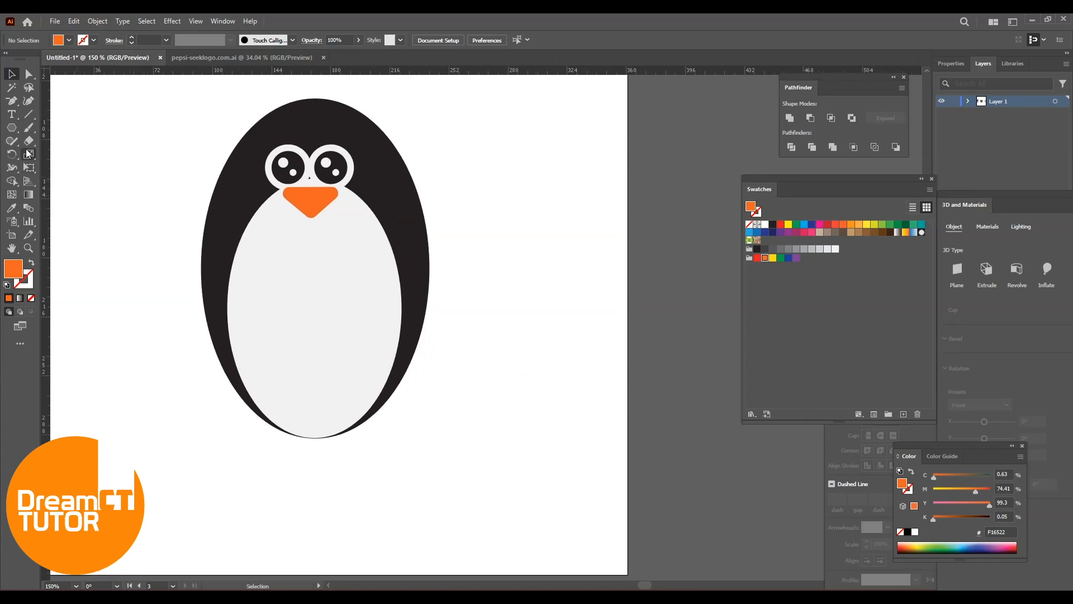
Draw a narrow vertical ellipse about 36 × 94 pt and place it over the body's right edge as a wing
left_click(12, 127)
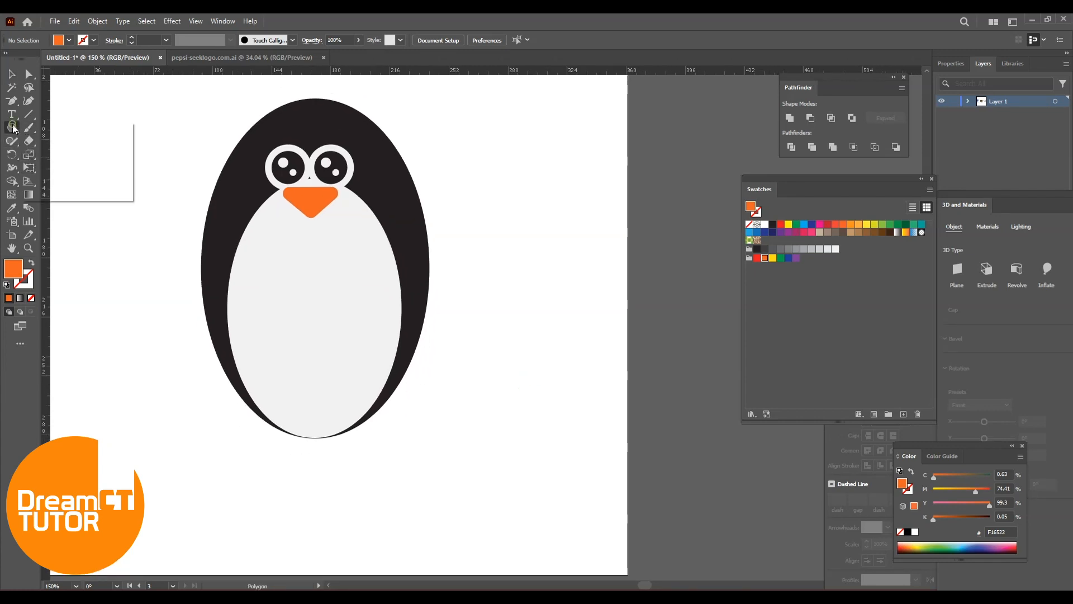
left_click(73, 155)
left_click_drag(447, 186, 504, 338)
left_click(11, 74)
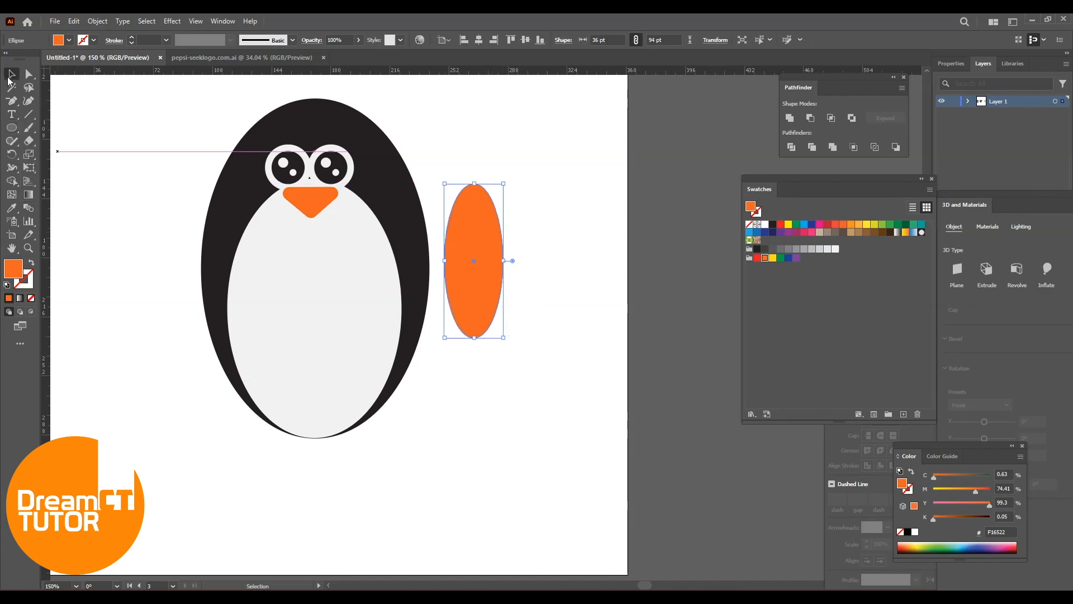
left_click_drag(475, 237, 434, 264)
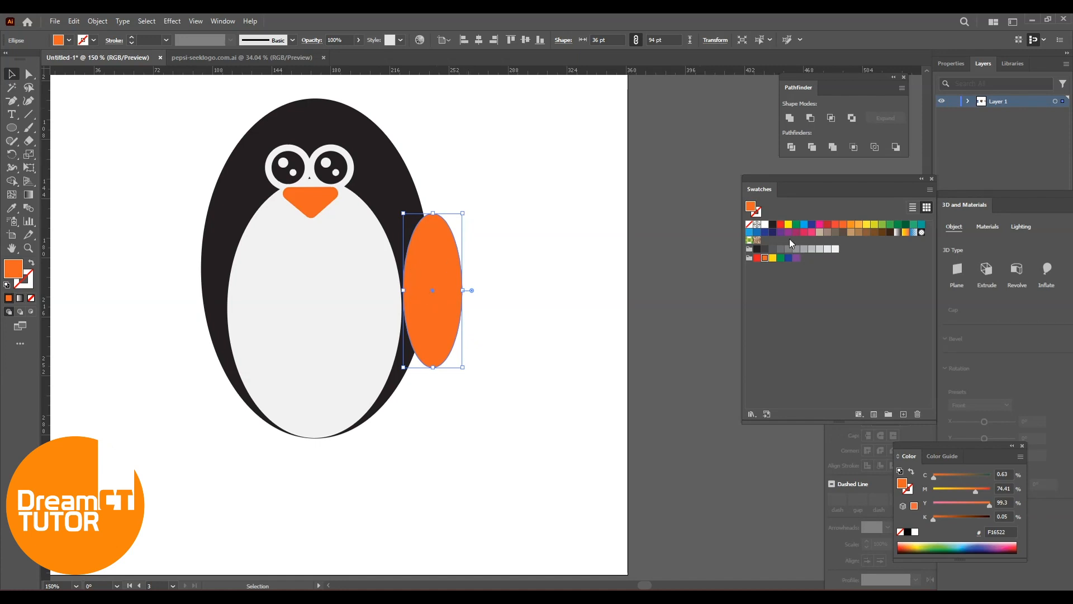
Give the wing a near-black fill and a light-grey (F1F1F2) stroke
left_click(773, 224)
left_click(28, 287)
left_click(836, 249)
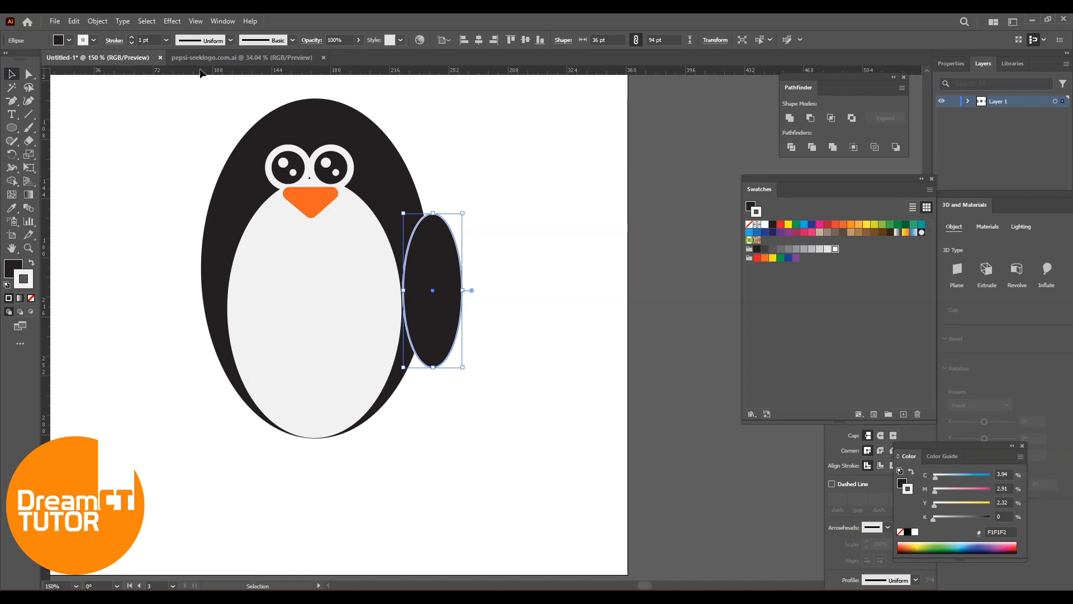
Tilt the wing outward by about 11° on the body's right side and place a mirrored copy on the left side
left_click_drag(468, 239, 463, 219)
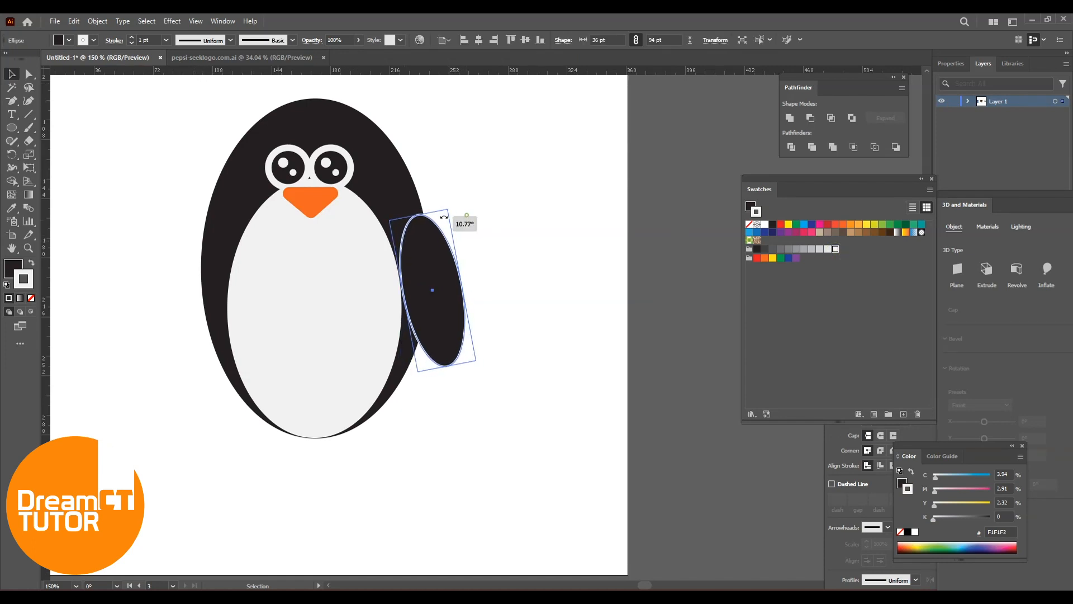
left_click_drag(435, 253, 438, 246)
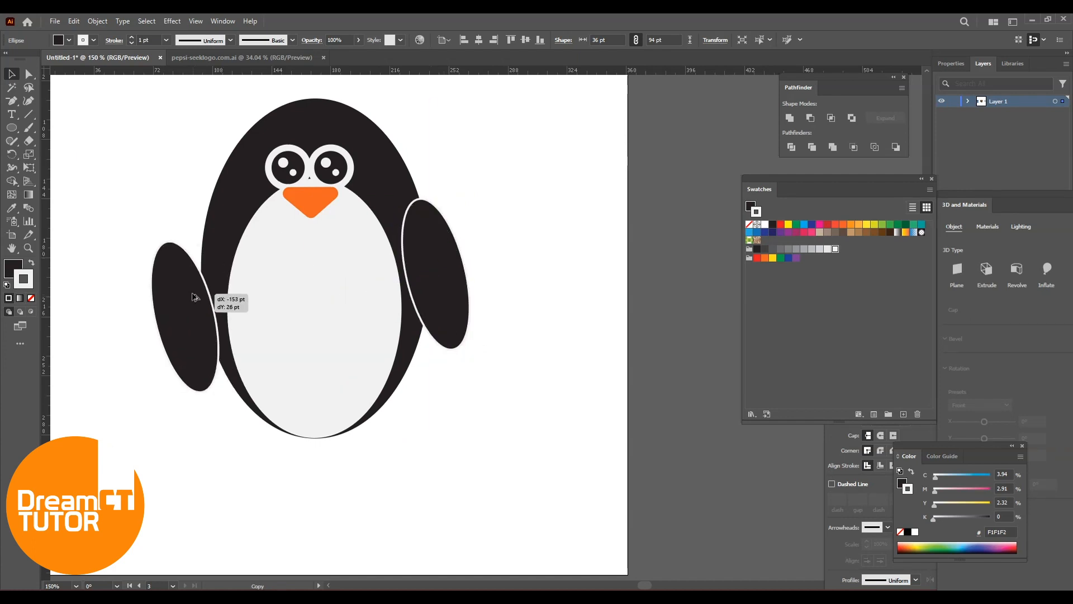
left_click_drag(196, 294, 212, 240)
left_click(647, 249)
Draw a flat ellipse about 37 × 13 pt under the right half of the body as a foot
left_click_drag(510, 363, 524, 306)
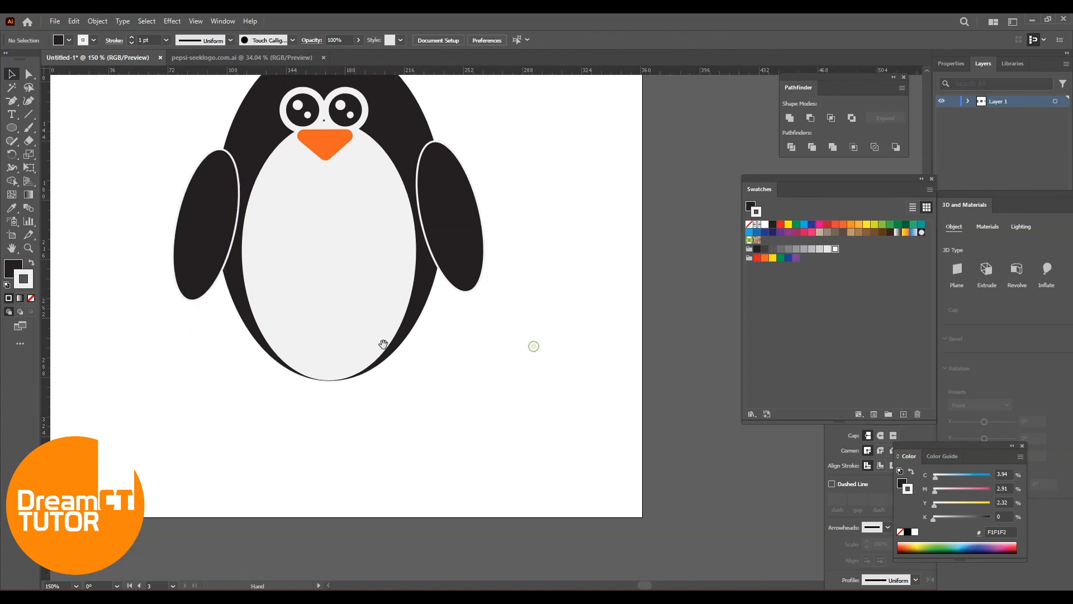
key("l")
left_click_drag(346, 367, 407, 389)
left_click(11, 74)
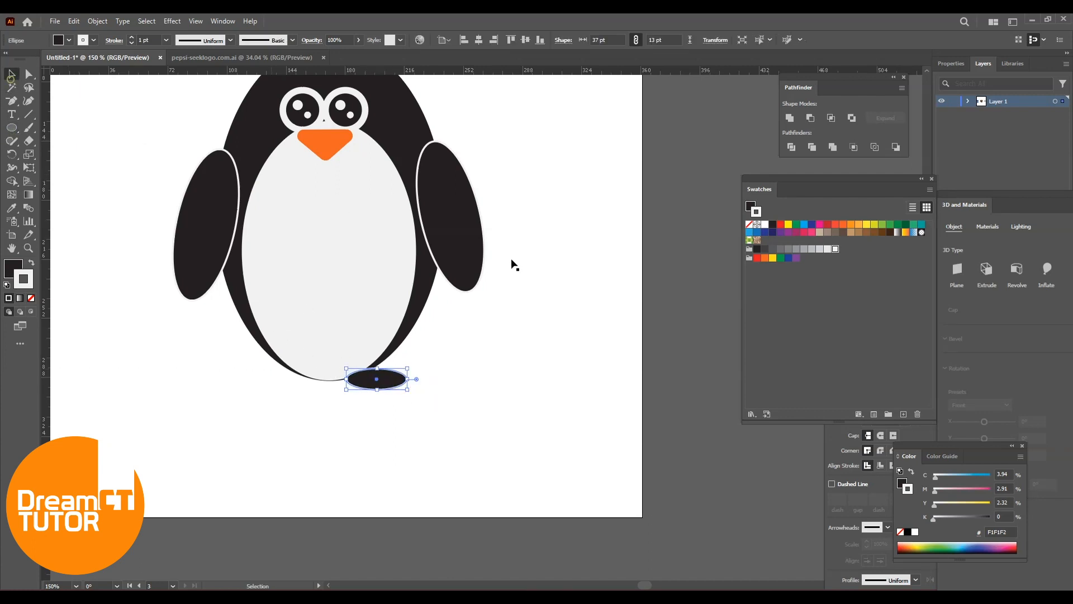
Give the foot an orange (F16522) fill and a light-grey (F1F1F2) stroke
left_click(765, 257)
left_click(502, 359)
left_click(397, 380)
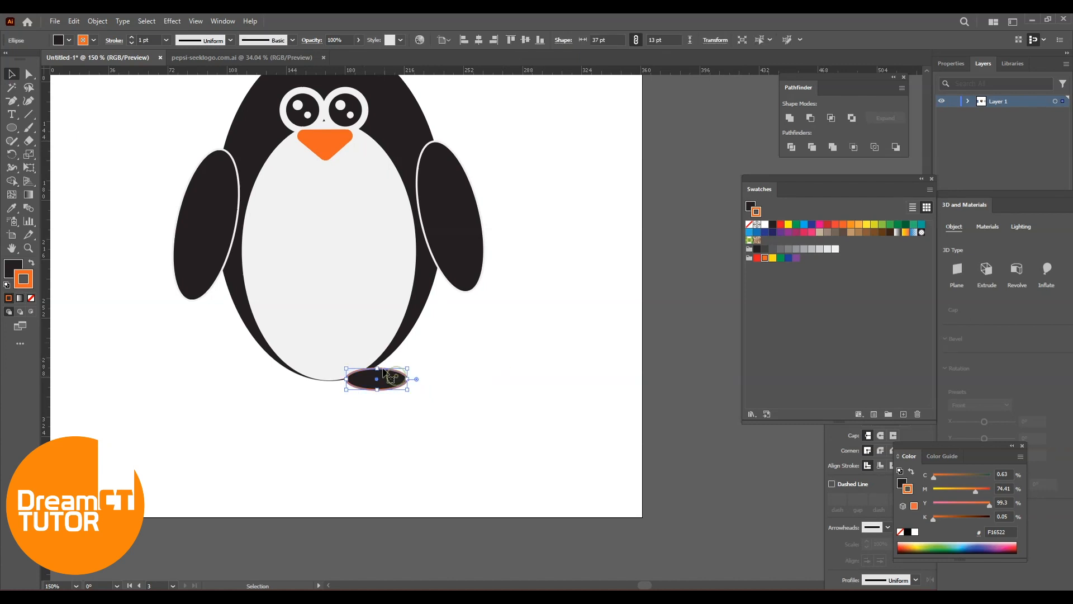
left_click(33, 264)
left_click(488, 362)
left_click(384, 386)
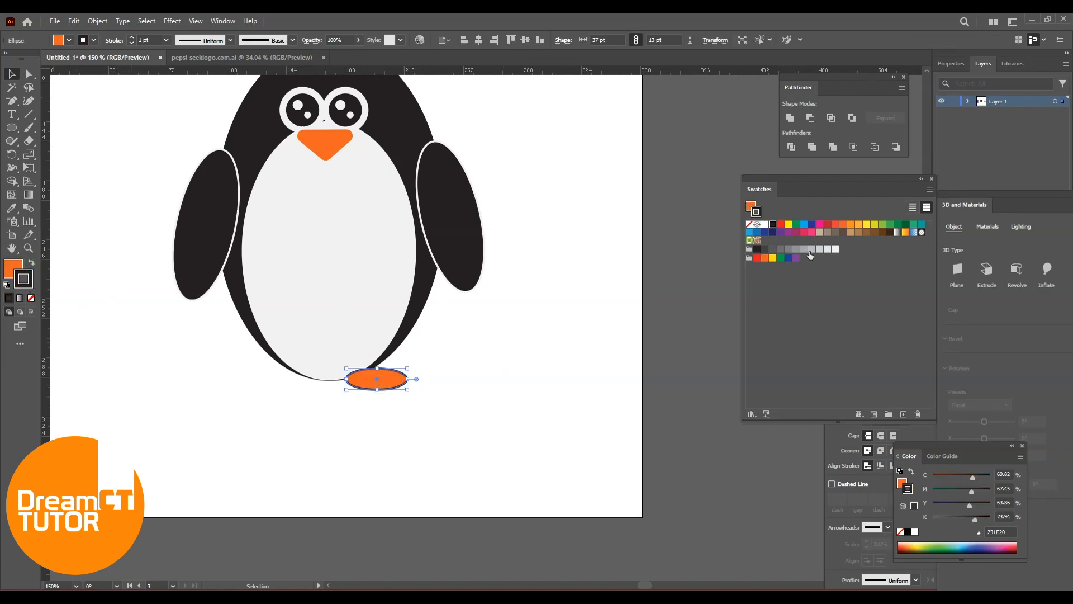
left_click(836, 249)
left_click(551, 307)
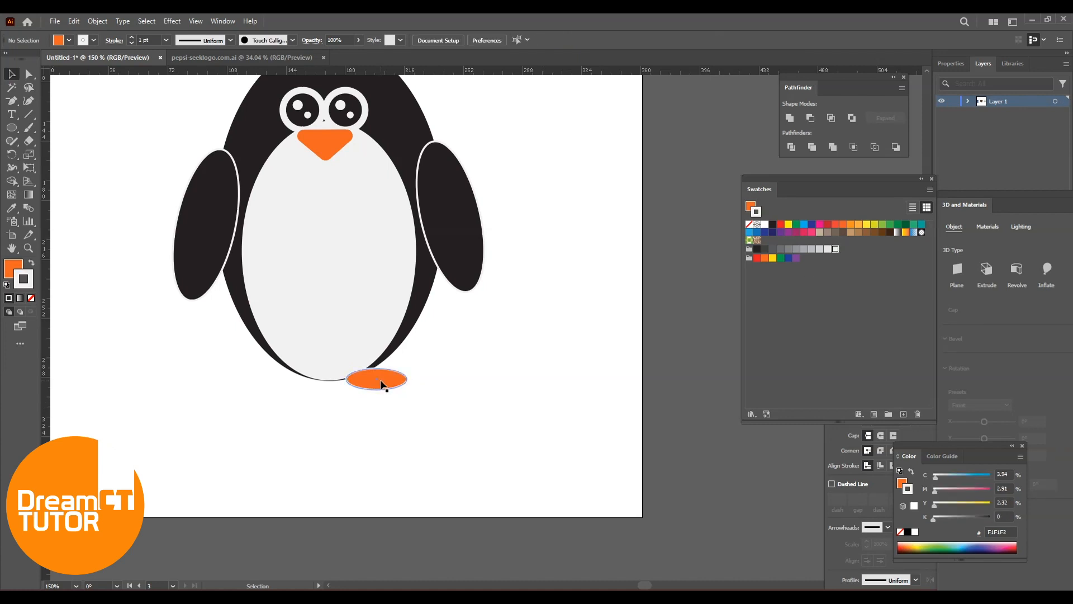
Position the orange foot beneath the body and place a copy beside it as the second foot
mouse_move(384, 385)
left_mouse_down()
mouse_move(280, 376)
mouse_move(368, 379)
left_mouse_up()
left_click(462, 343)
left_click_drag(530, 279, 534, 345)
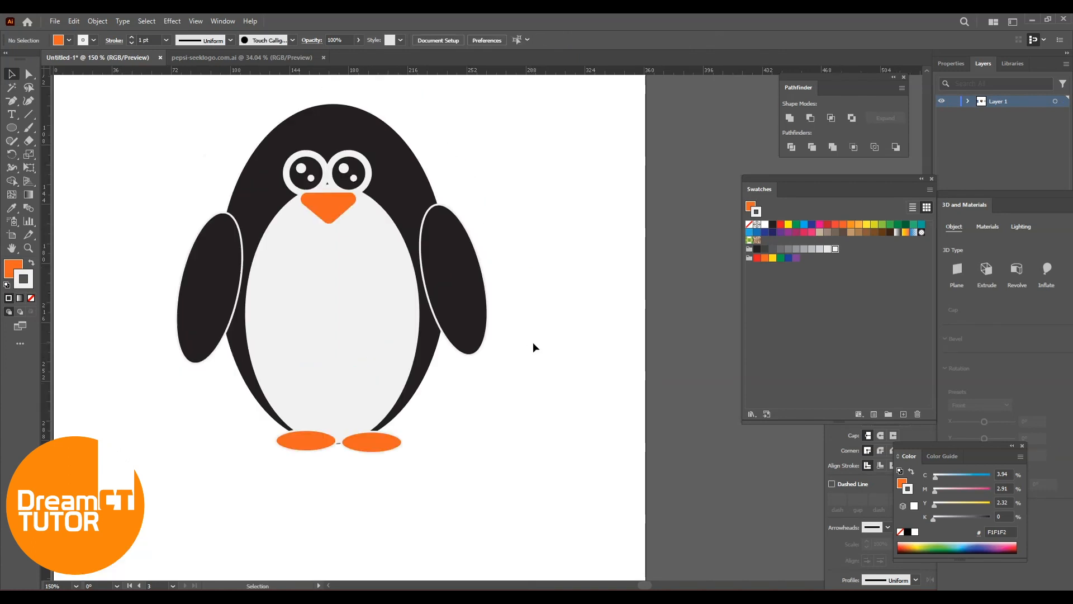
Group all parts of the penguin and bring the full 3D and Materials settings into view beside it
key("ctrl+minus")
key("ctrl+minus")
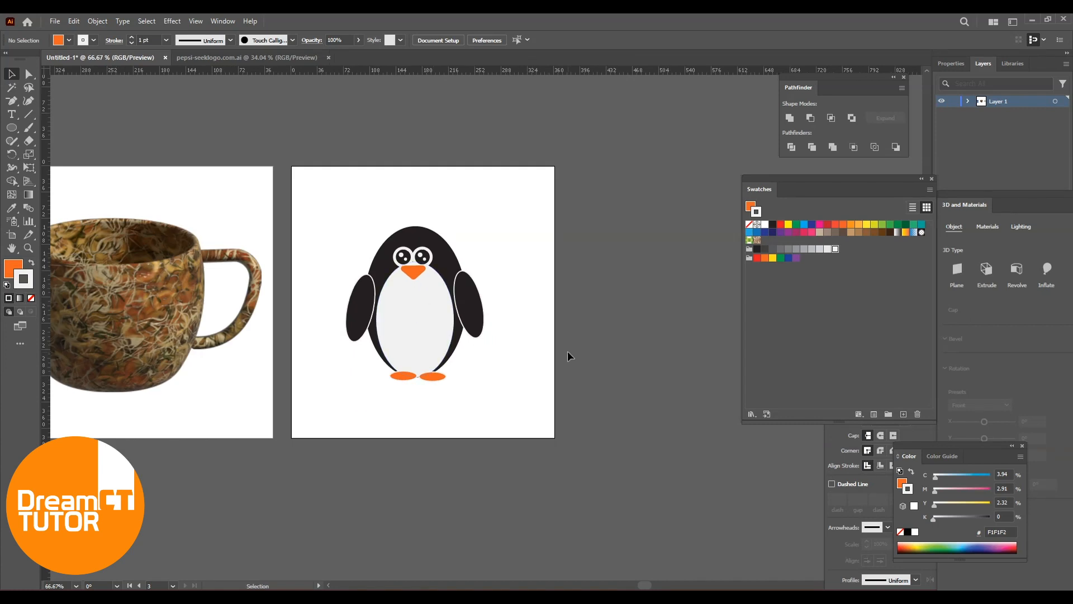
key("ctrl+plus")
key("ctrl+plus")
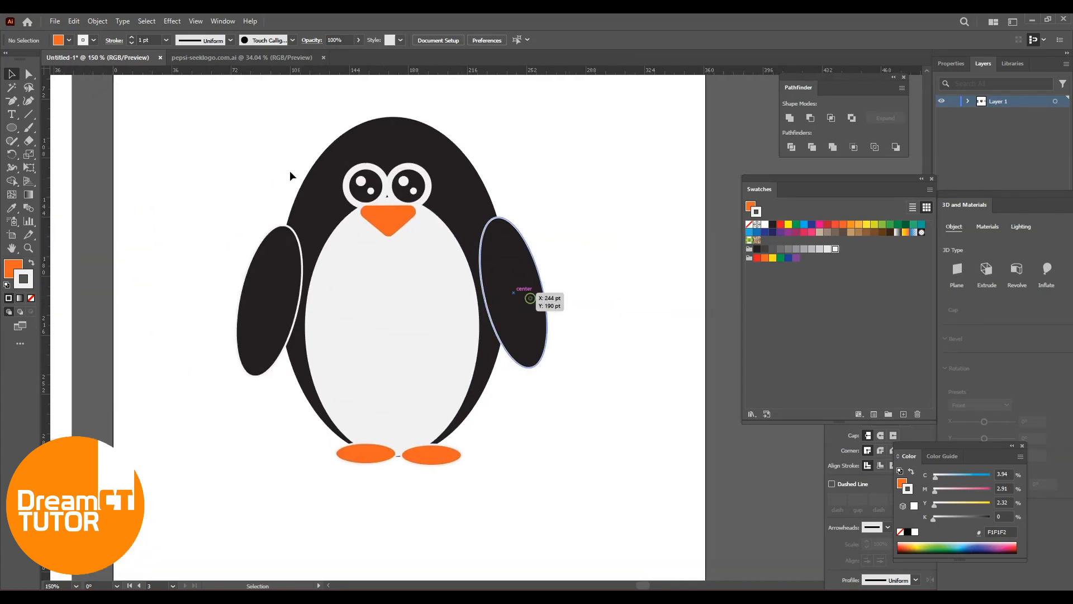
left_click_drag(217, 110, 647, 534)
key("ctrl+g")
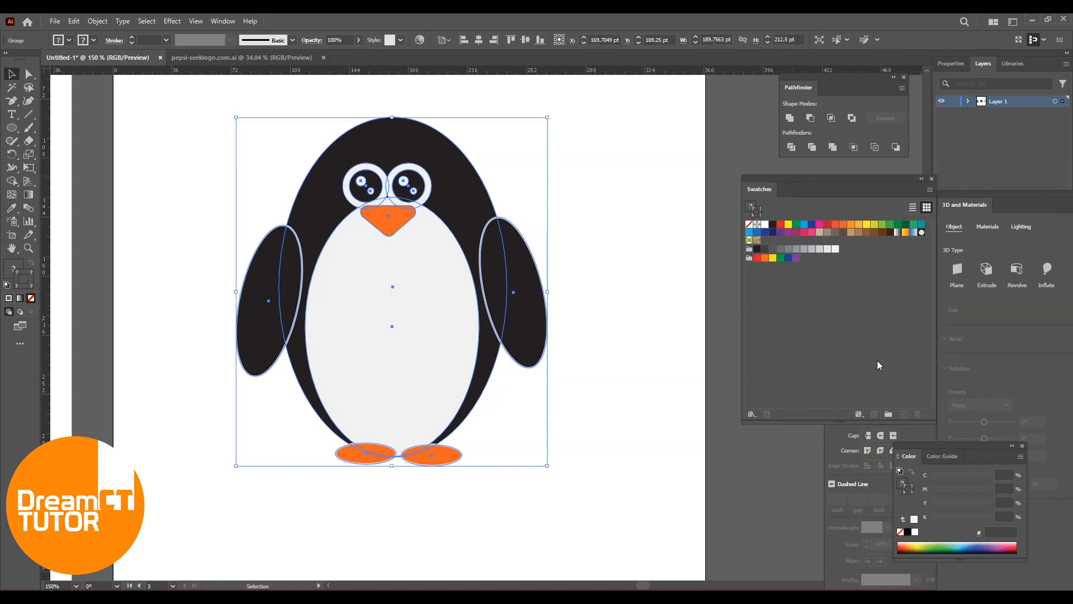
left_click_drag(826, 183, 775, 147)
left_click_drag(1005, 199, 720, 90)
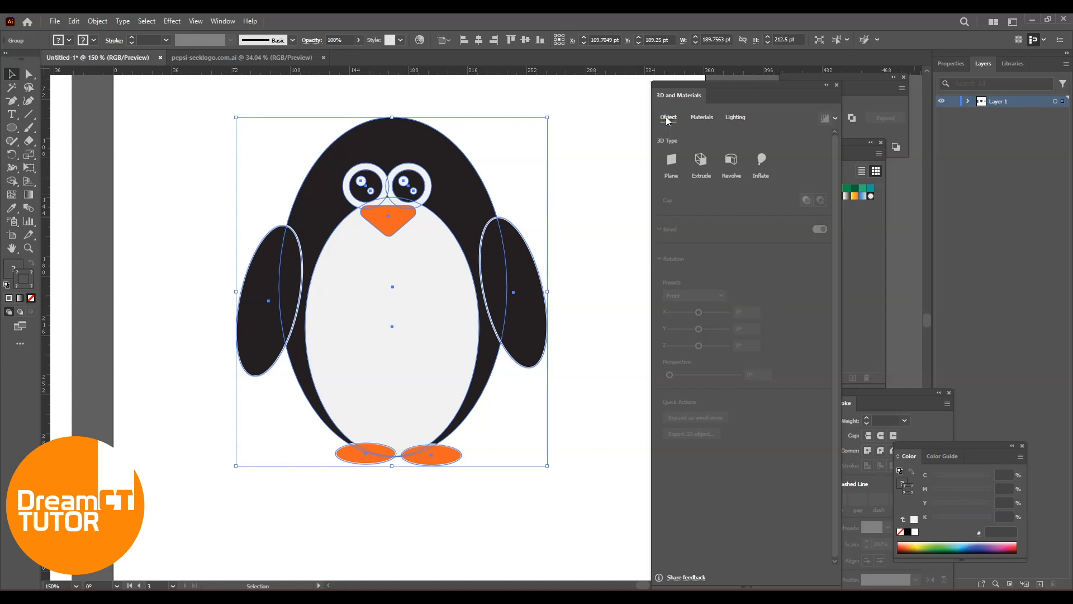
Apply the Inflate 3D type to the grouped penguin and set its depth to 351 pt
left_click(758, 171)
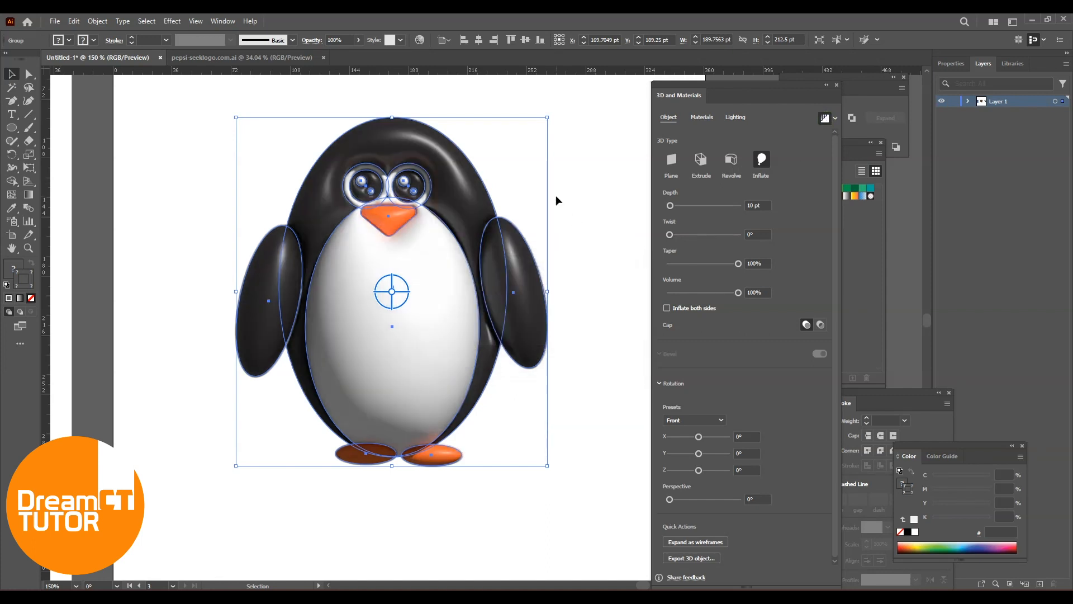
left_click(579, 218)
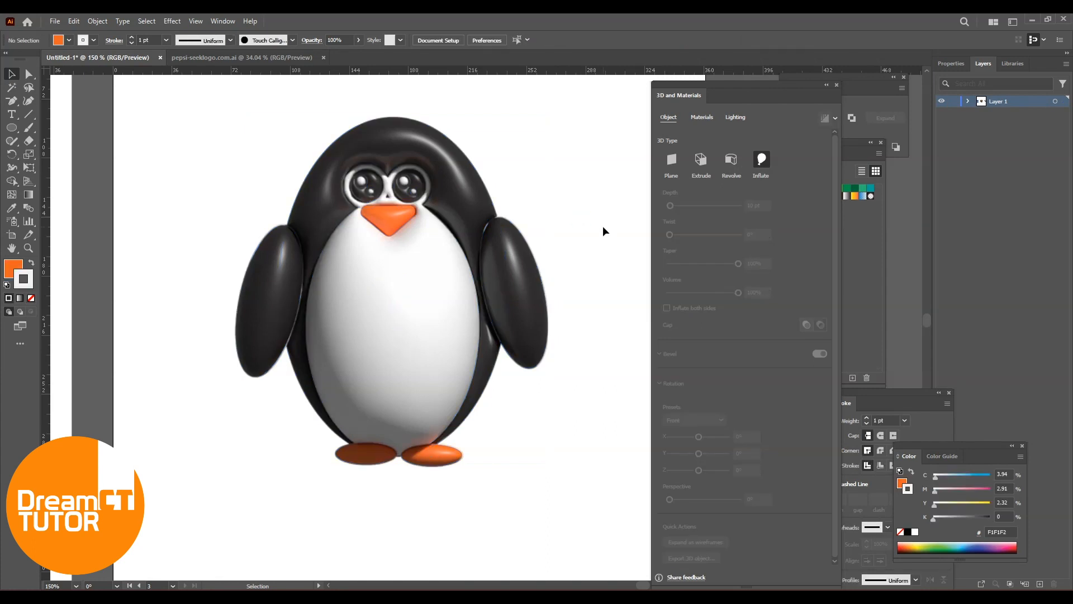
left_click_drag(239, 128, 547, 486)
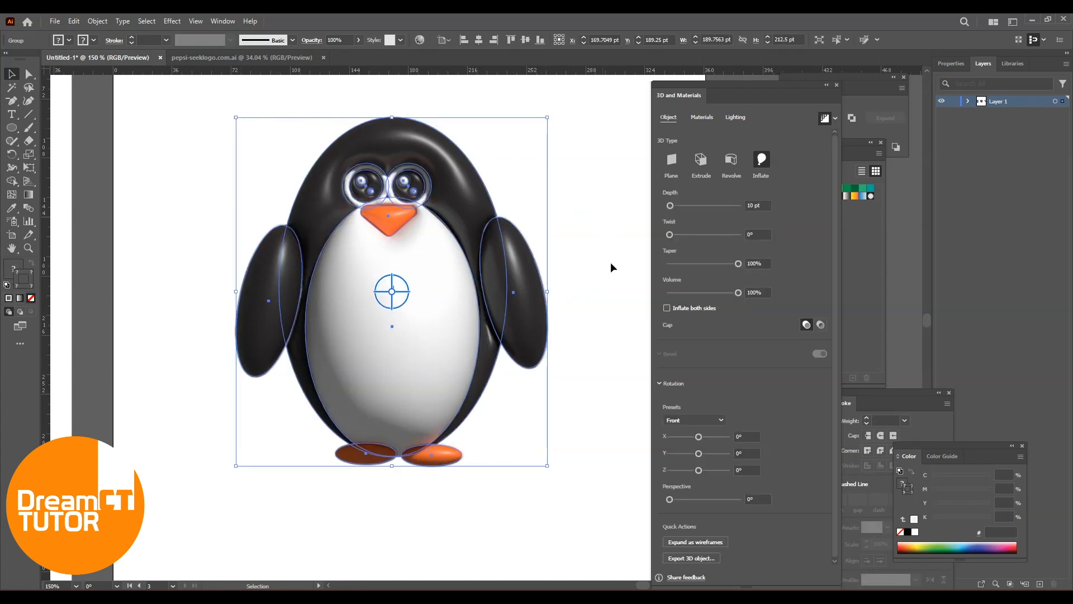
left_click_drag(676, 206, 677, 206)
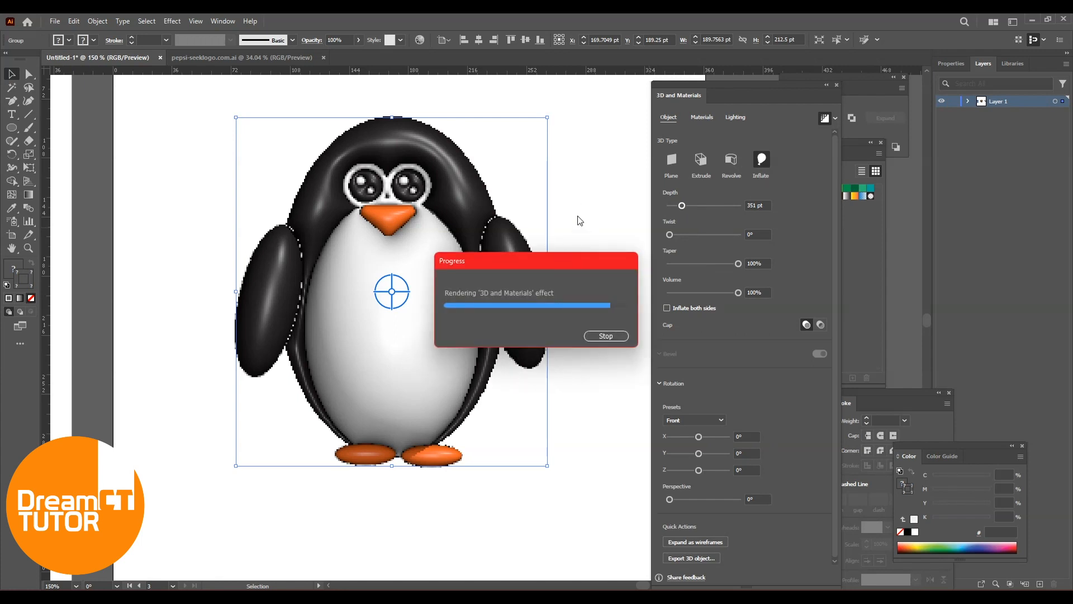
left_click(593, 211)
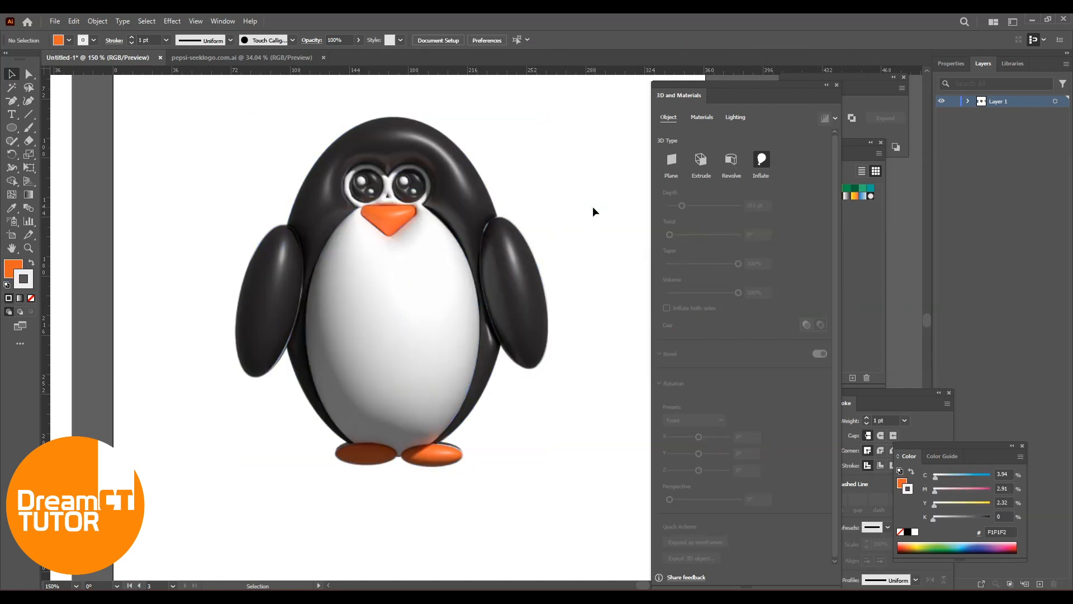
Clear the floating settings off the artboards and view the Pepsi can, patterned cup and penguin side by side
key("ctrl+minus")
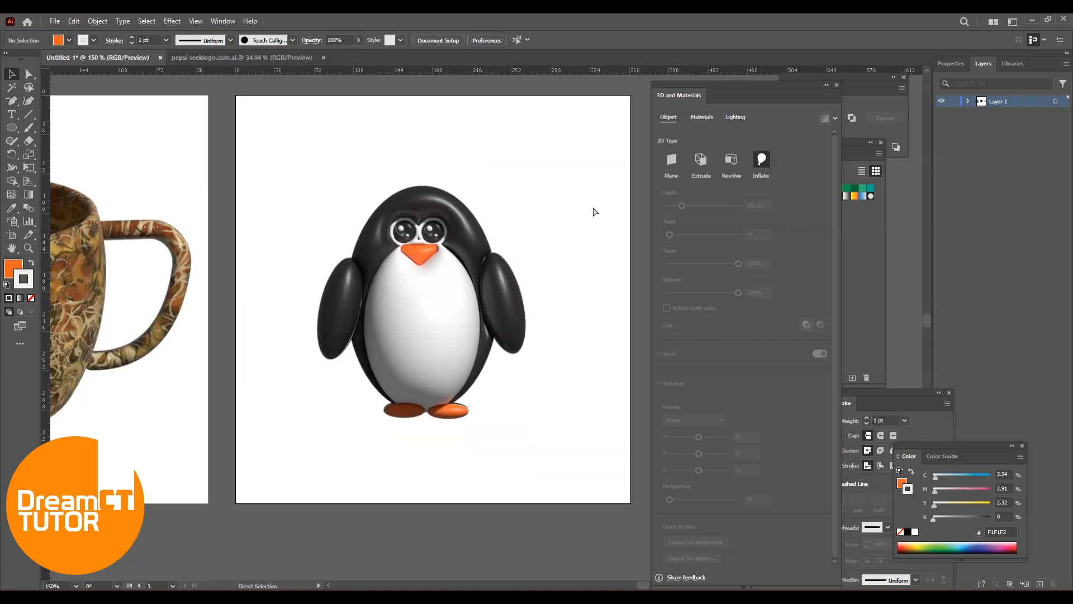
left_click_drag(494, 315, 572, 310)
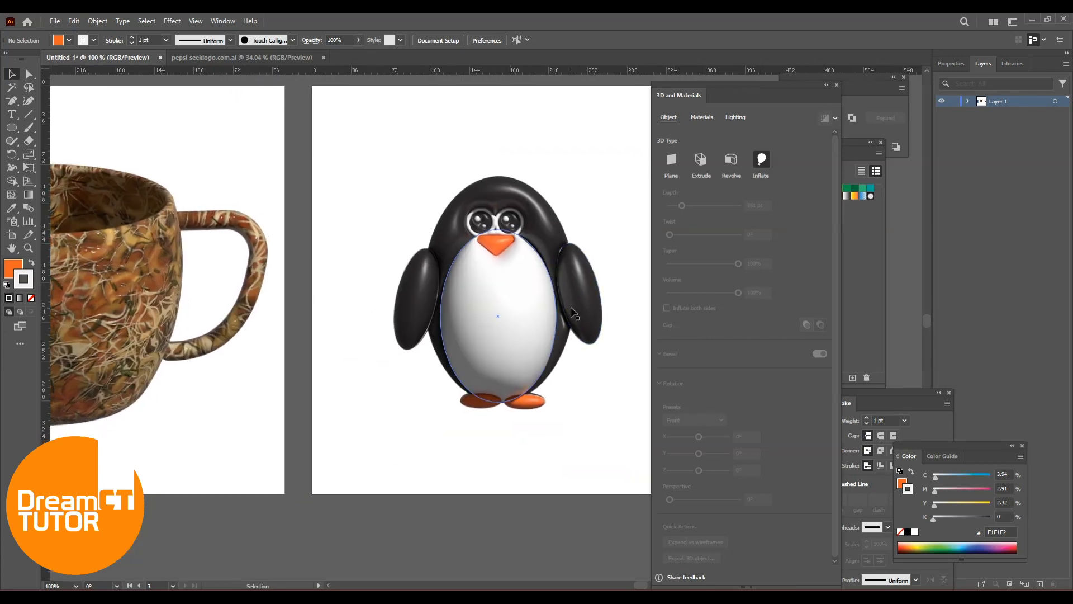
key("ctrl+minus")
left_click_drag(508, 346, 597, 351)
left_click_drag(772, 85, 1037, 200)
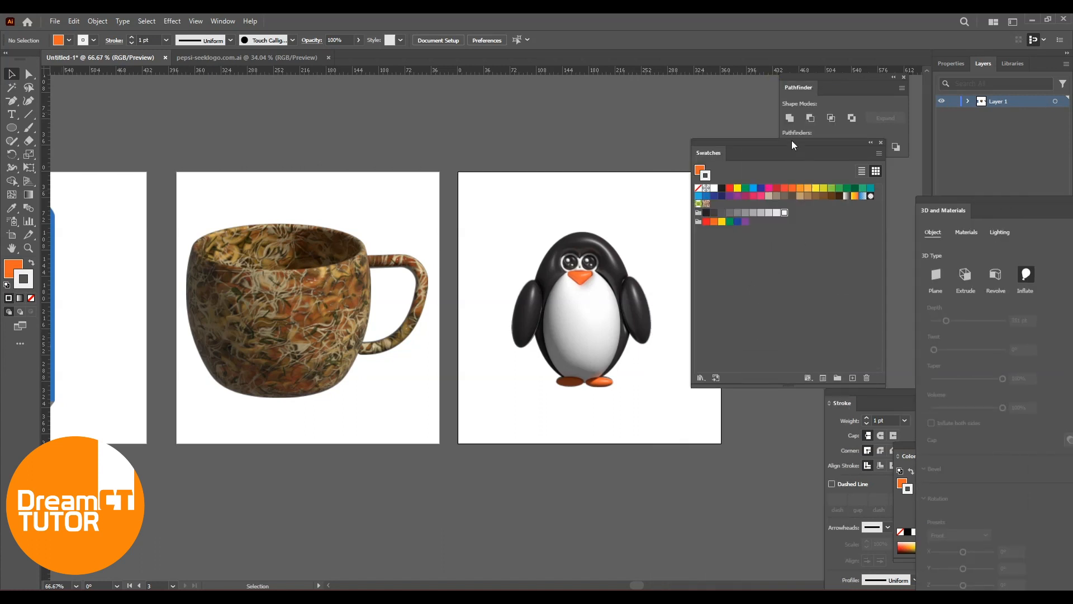
left_click_drag(792, 142, 1014, 260)
left_click_drag(604, 265, 745, 252)
mouse_move(799, 88)
left_mouse_down()
mouse_move(823, 118)
mouse_move(921, 447)
left_mouse_up()
left_click_drag(685, 376, 713, 327)
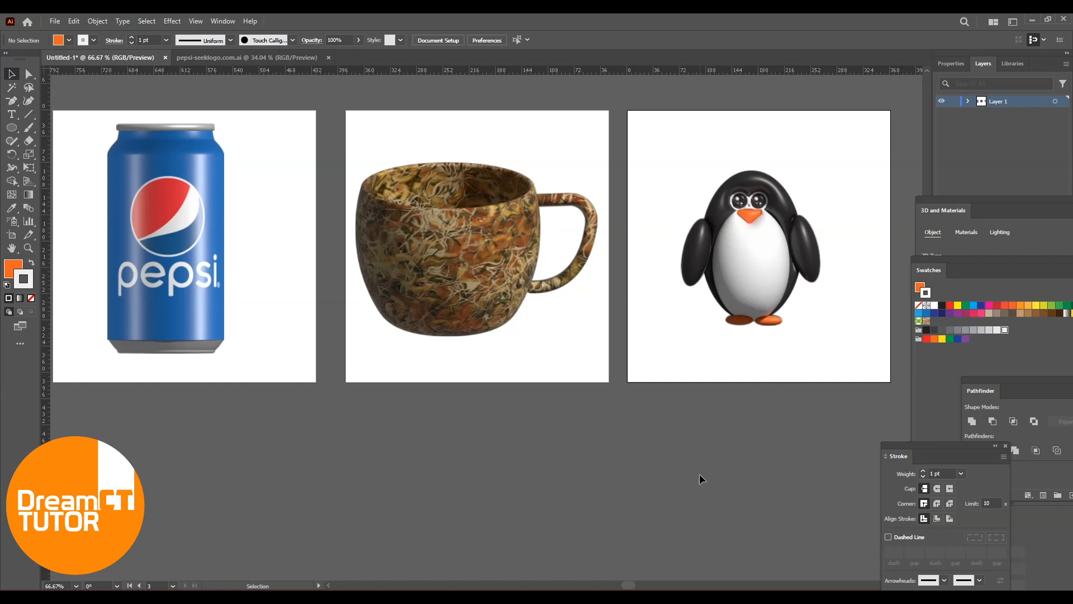
left_click(457, 217)
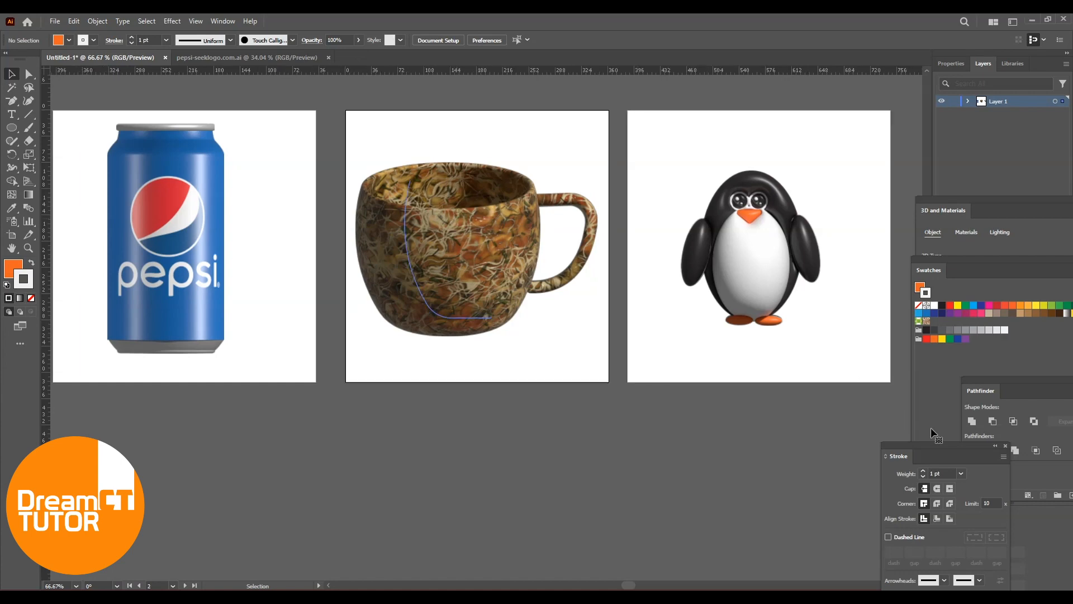